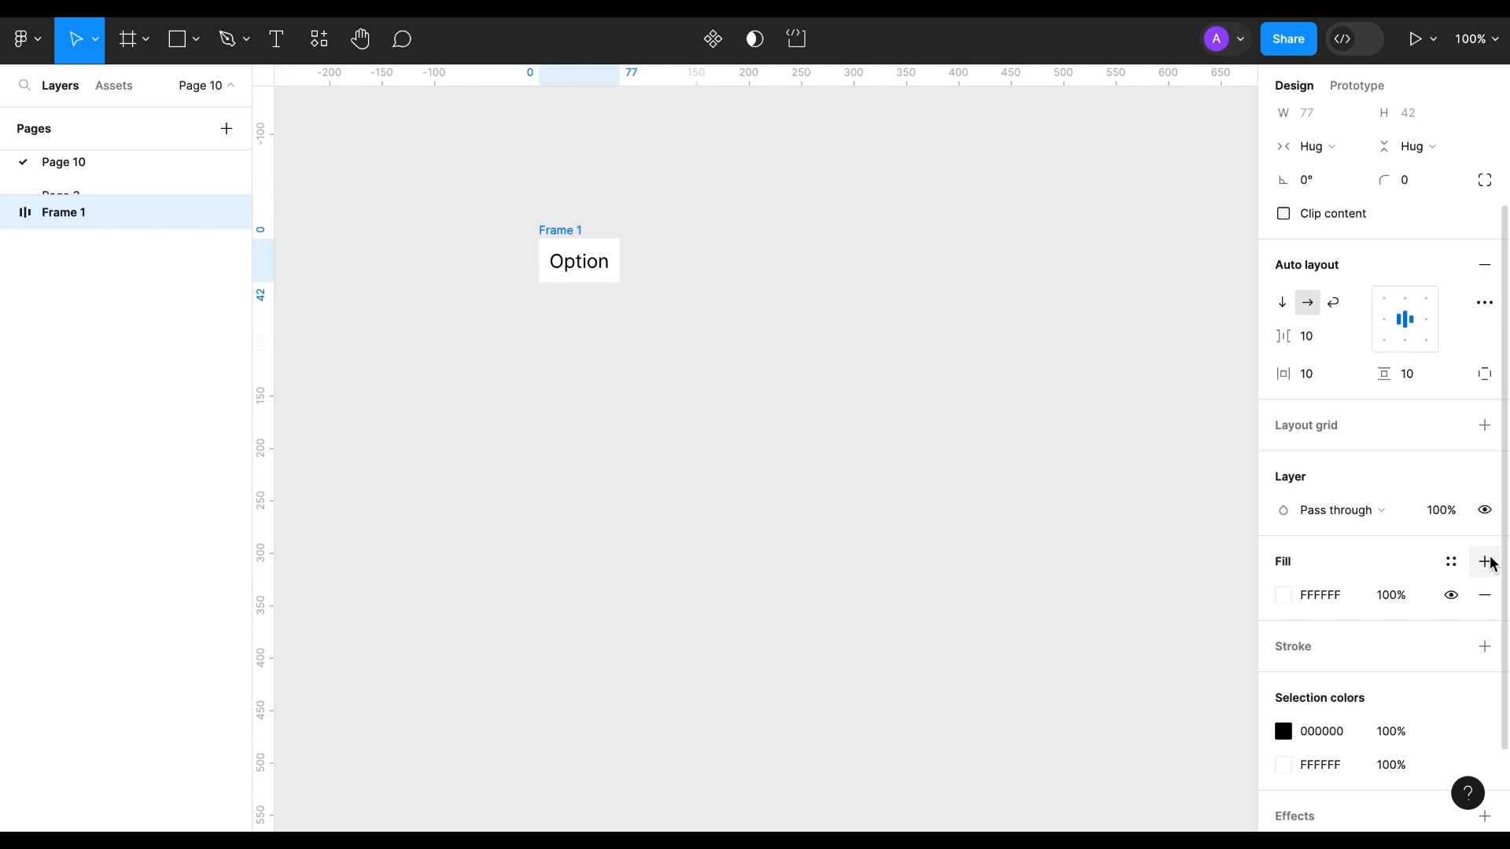
Step: Widen the Option frame to 126 and turn it into a component with two additional variants
{"action": "left_click_drag", "start_coordinate": [621, 267], "coordinate": [671, 261]}
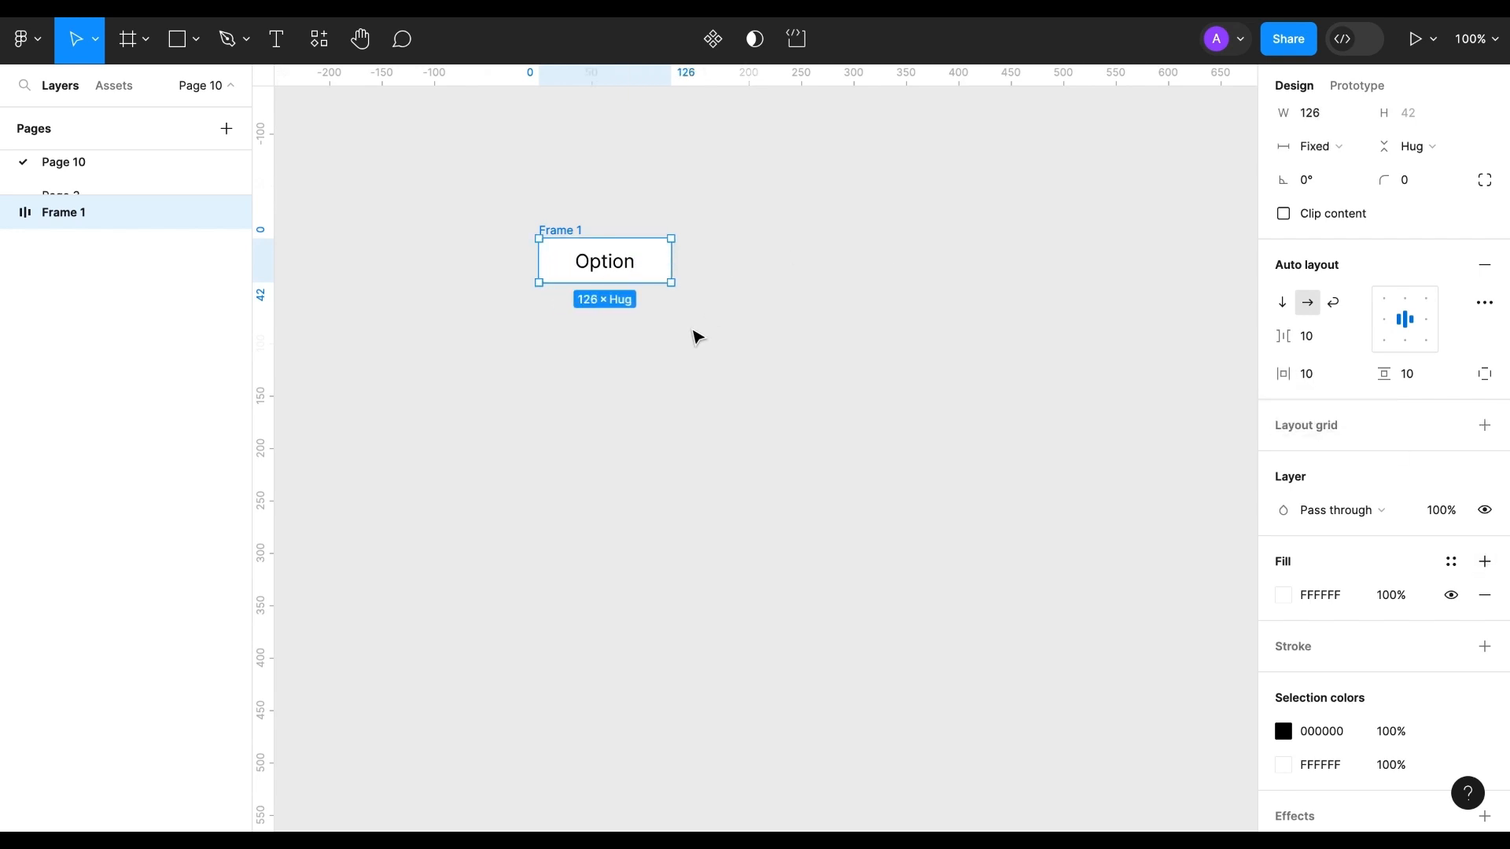
{"action": "left_click", "coordinate": [713, 40]}
{"action": "left_click", "coordinate": [605, 318]}
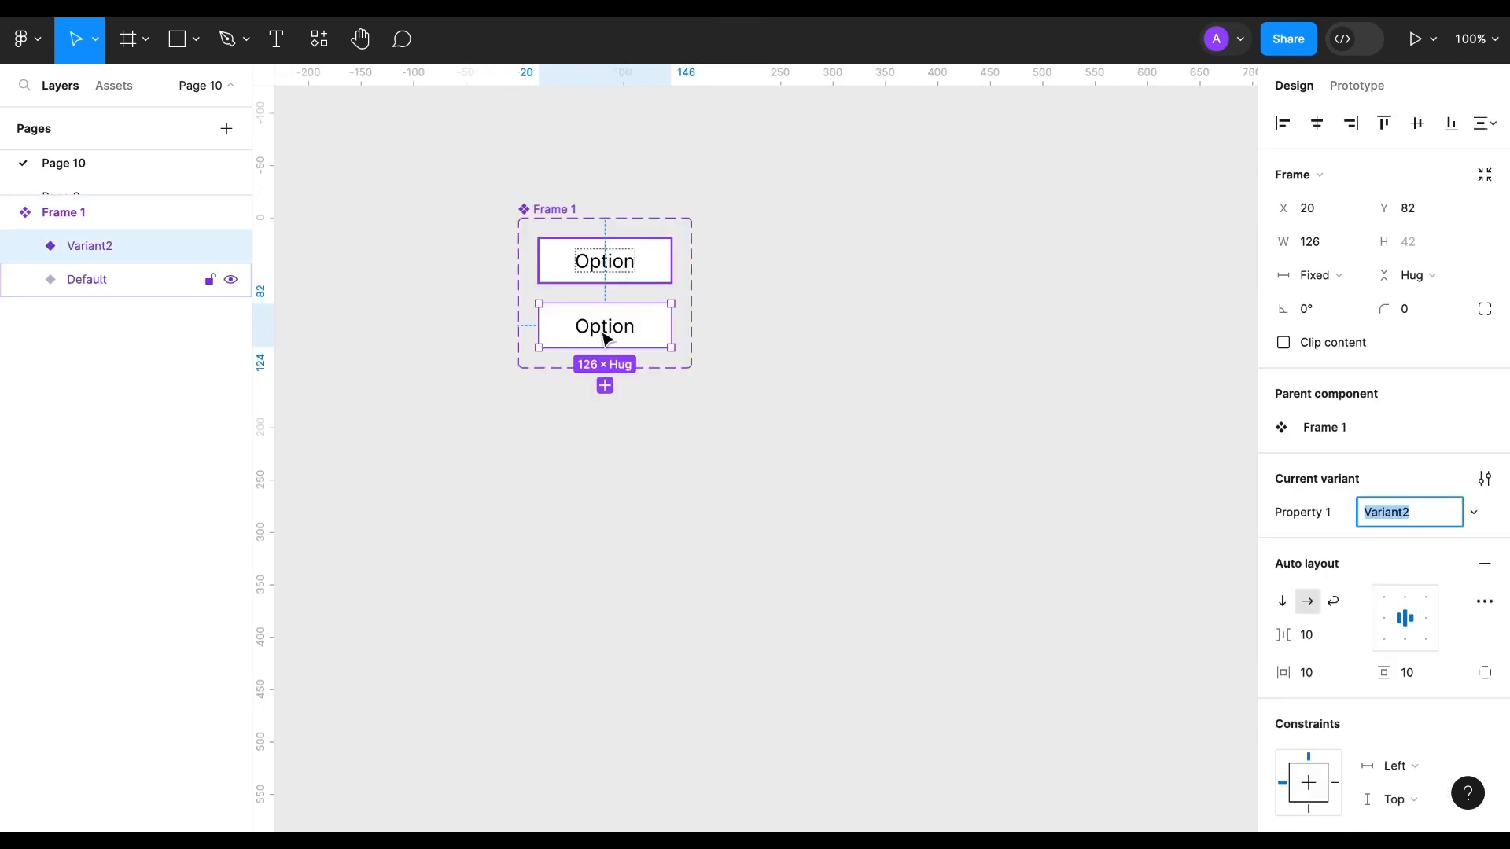
{"action": "left_click", "coordinate": [605, 385]}
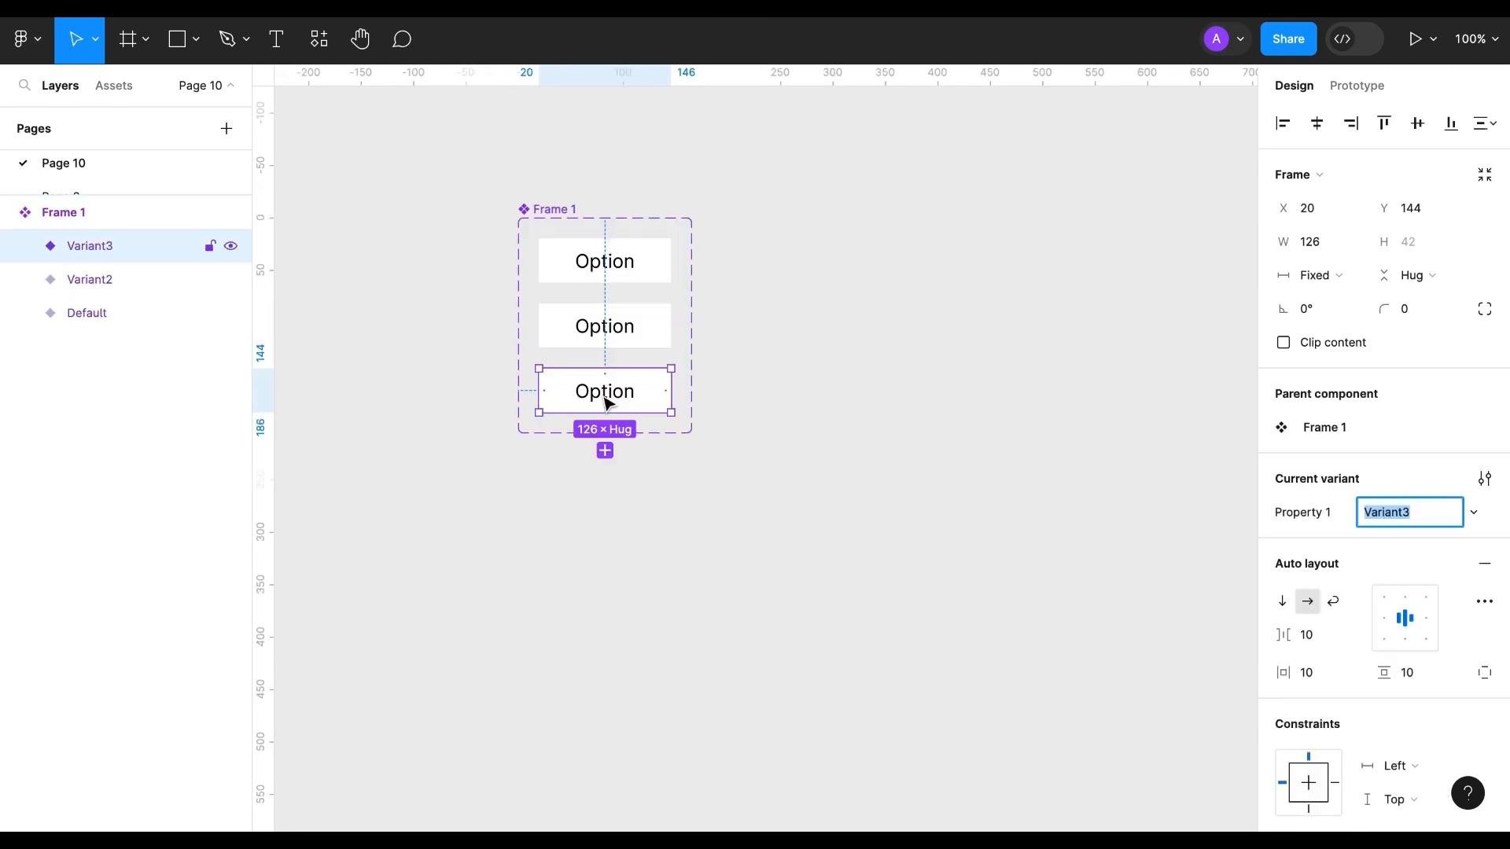
Step: Rename the second variant "hover" and the third variant "Active"
{"action": "left_click", "coordinate": [556, 340]}
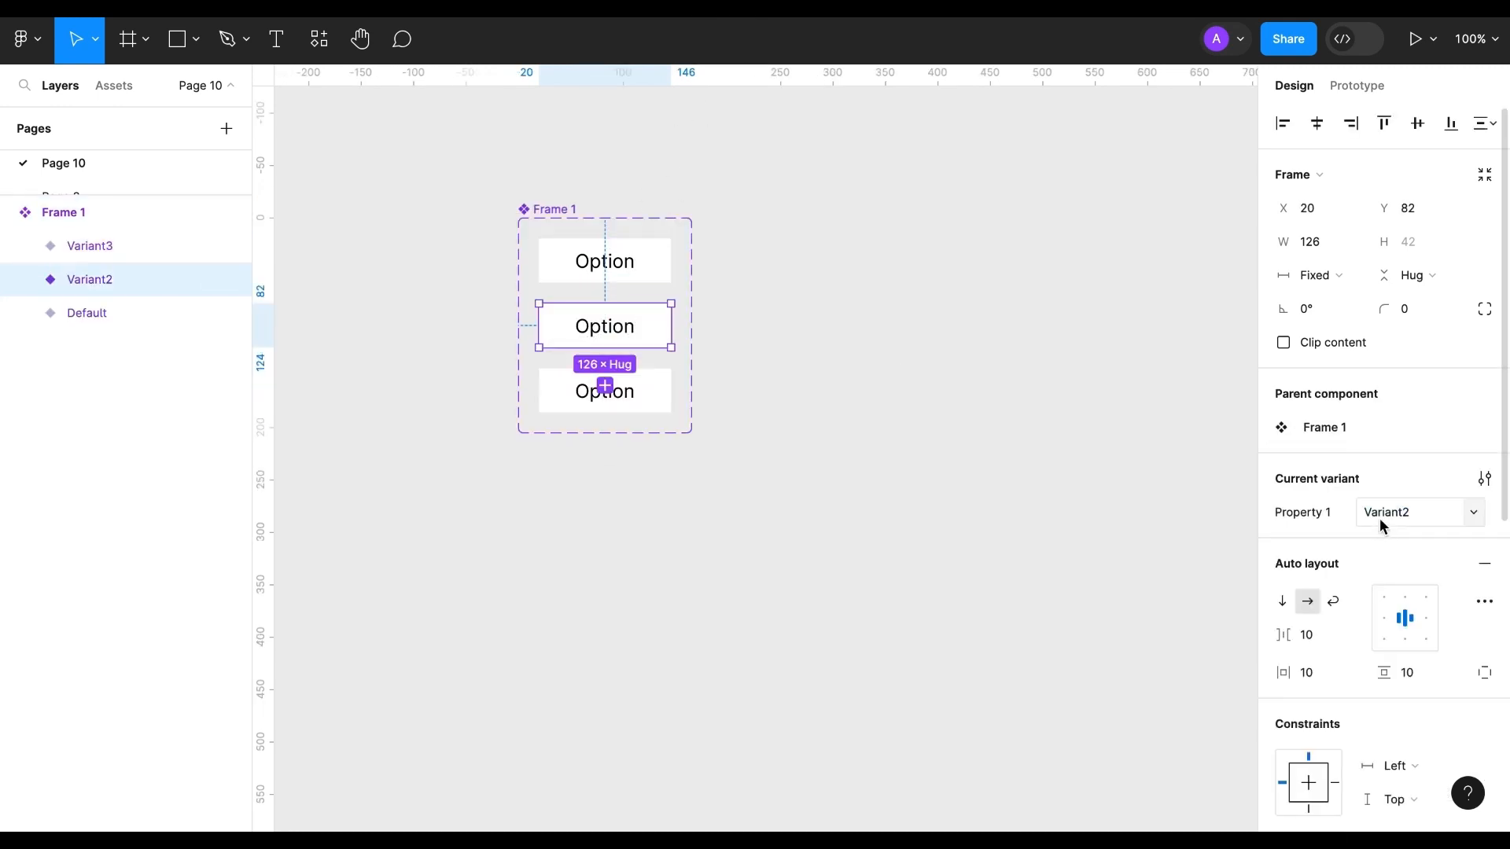
{"action": "left_click", "coordinate": [1381, 515]}
{"action": "type", "text": "hover"}
{"action": "key", "text": "Tab"}
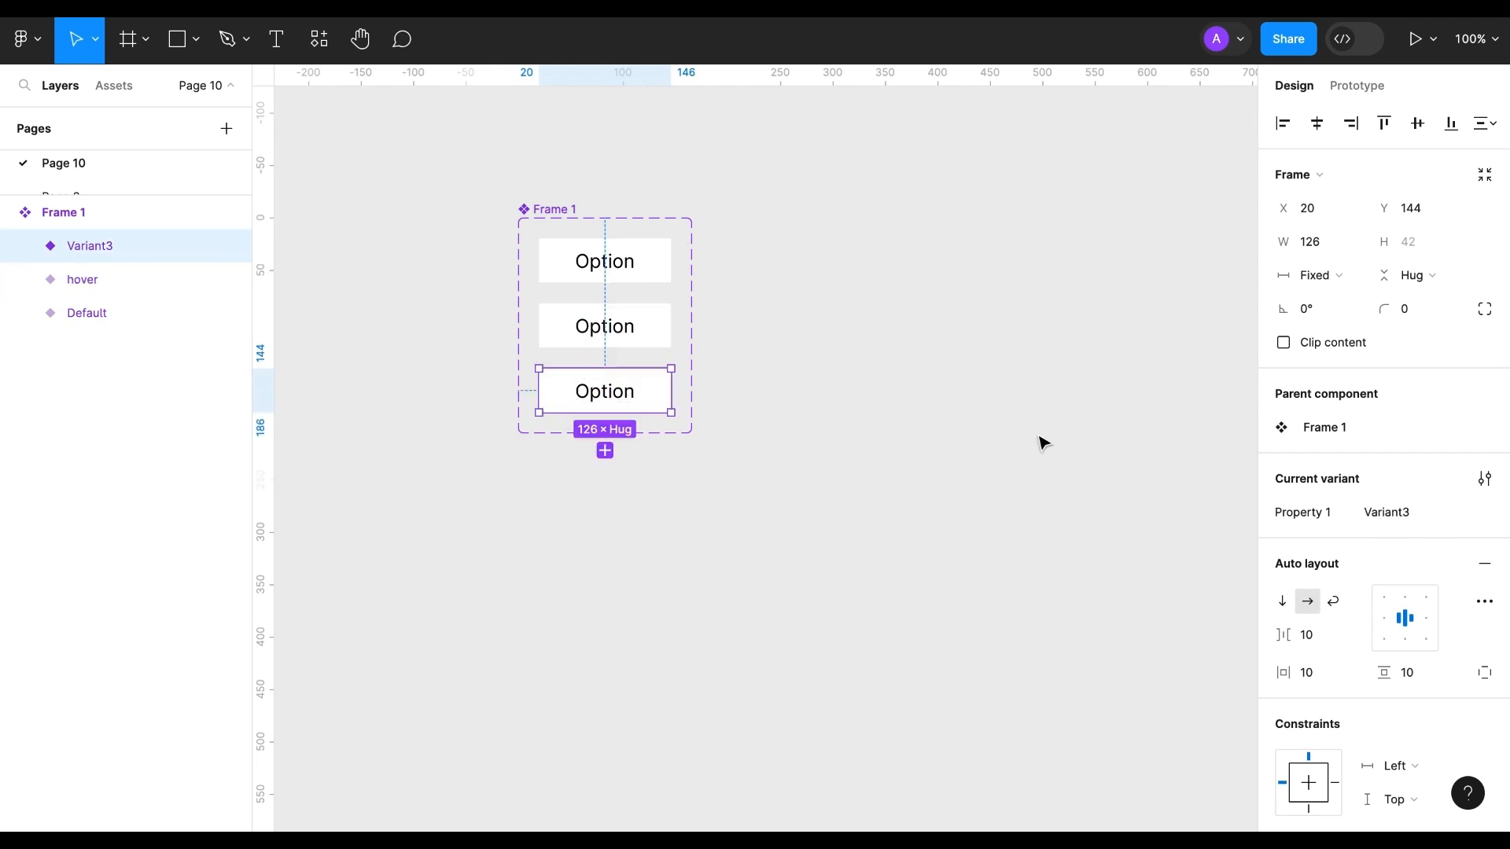
{"action": "left_click", "coordinate": [1384, 523]}
{"action": "type", "text": "Active"}
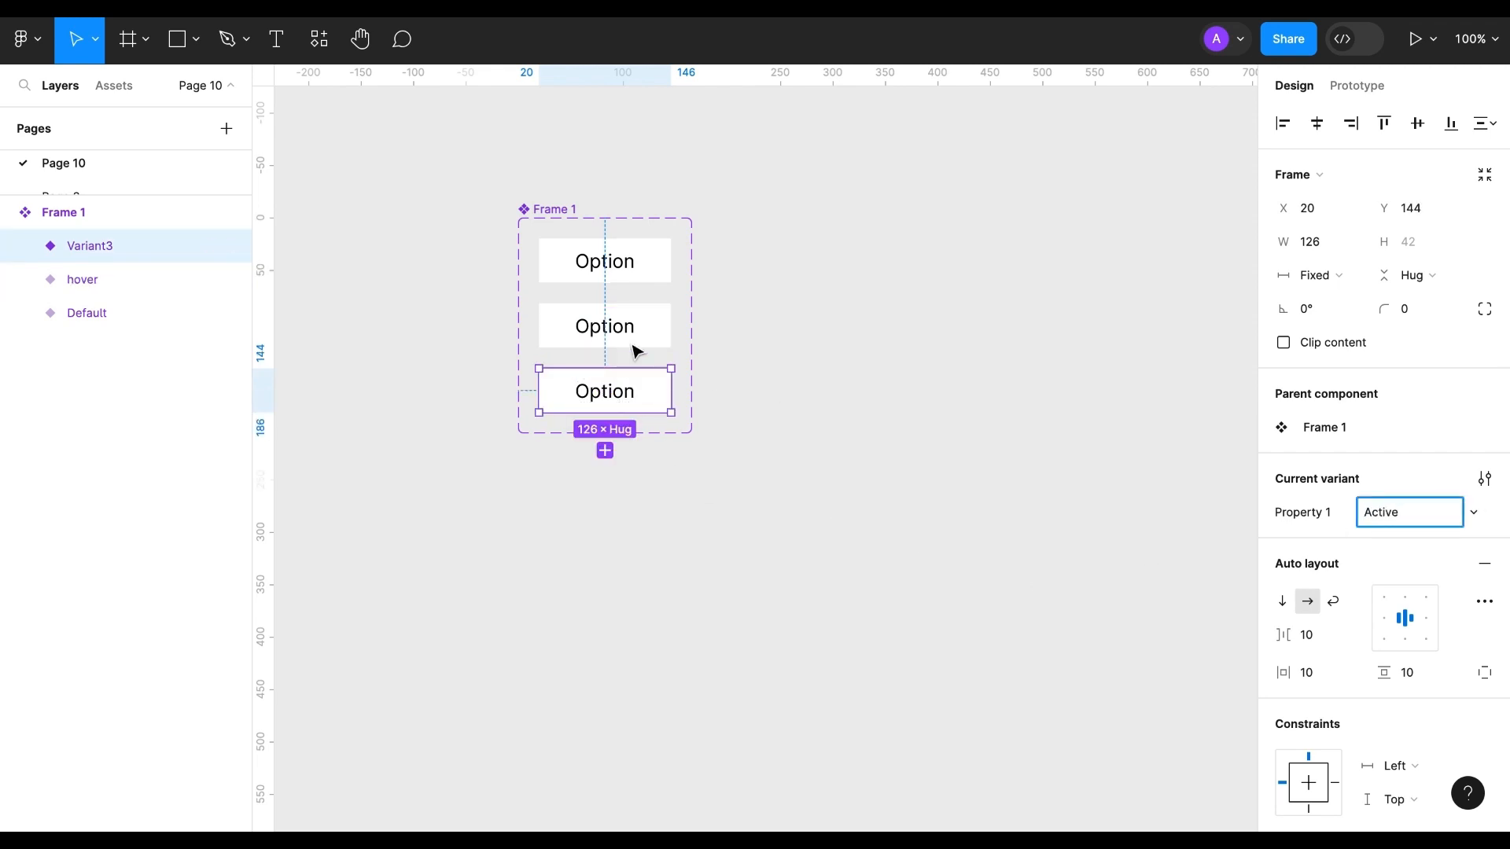
Step: Add a solid pale blue fill of about EAF4FF to the hover variant
{"action": "left_click", "coordinate": [634, 349]}
{"action": "scroll", "coordinate": [1352, 617], "scroll_direction": "down", "scroll_amount": 5}
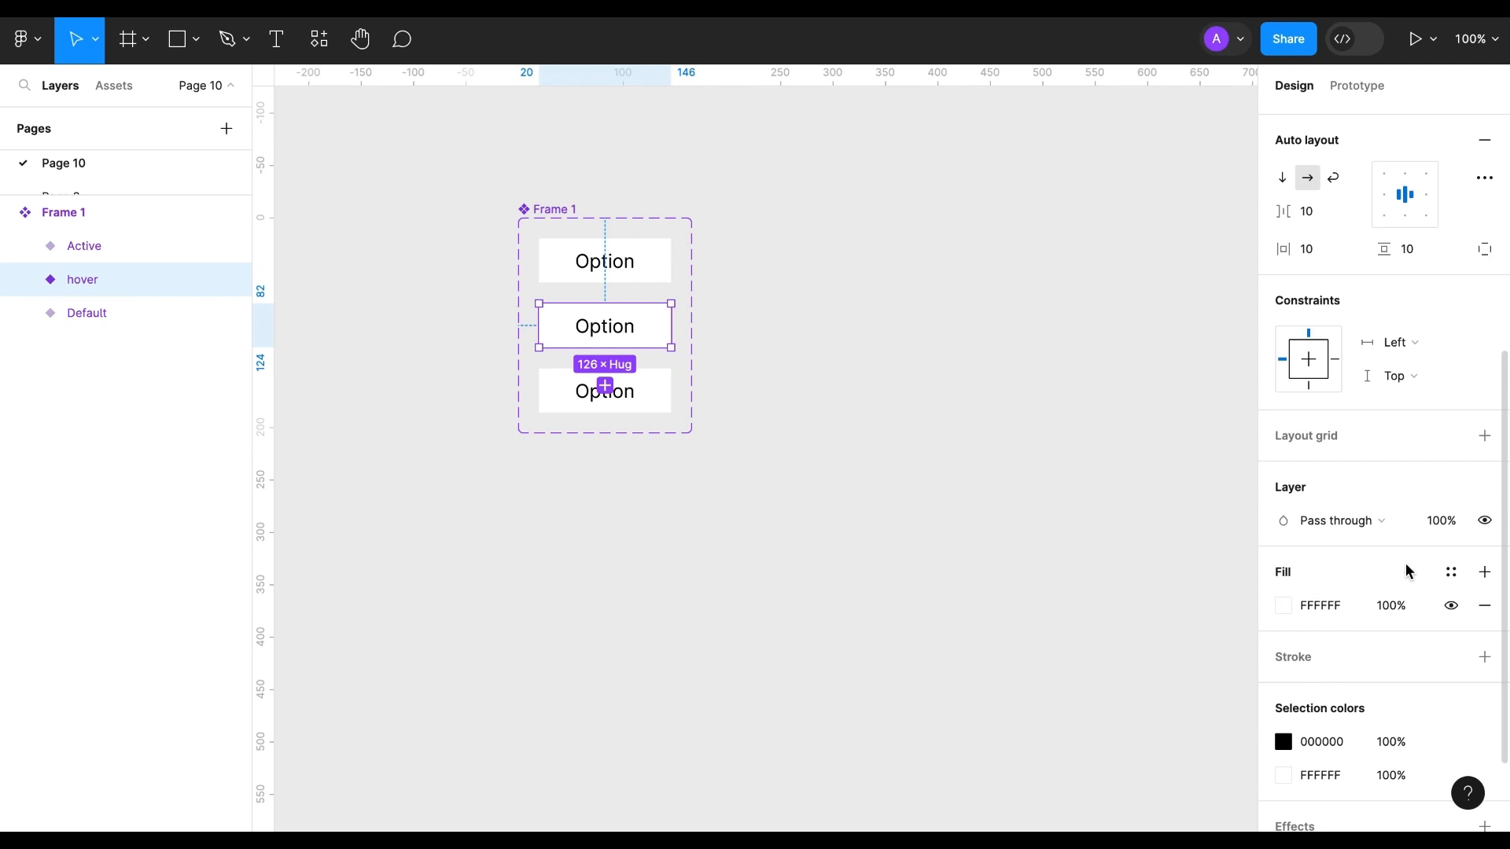
{"action": "left_click", "coordinate": [1485, 572]}
{"action": "left_click", "coordinate": [1284, 606]}
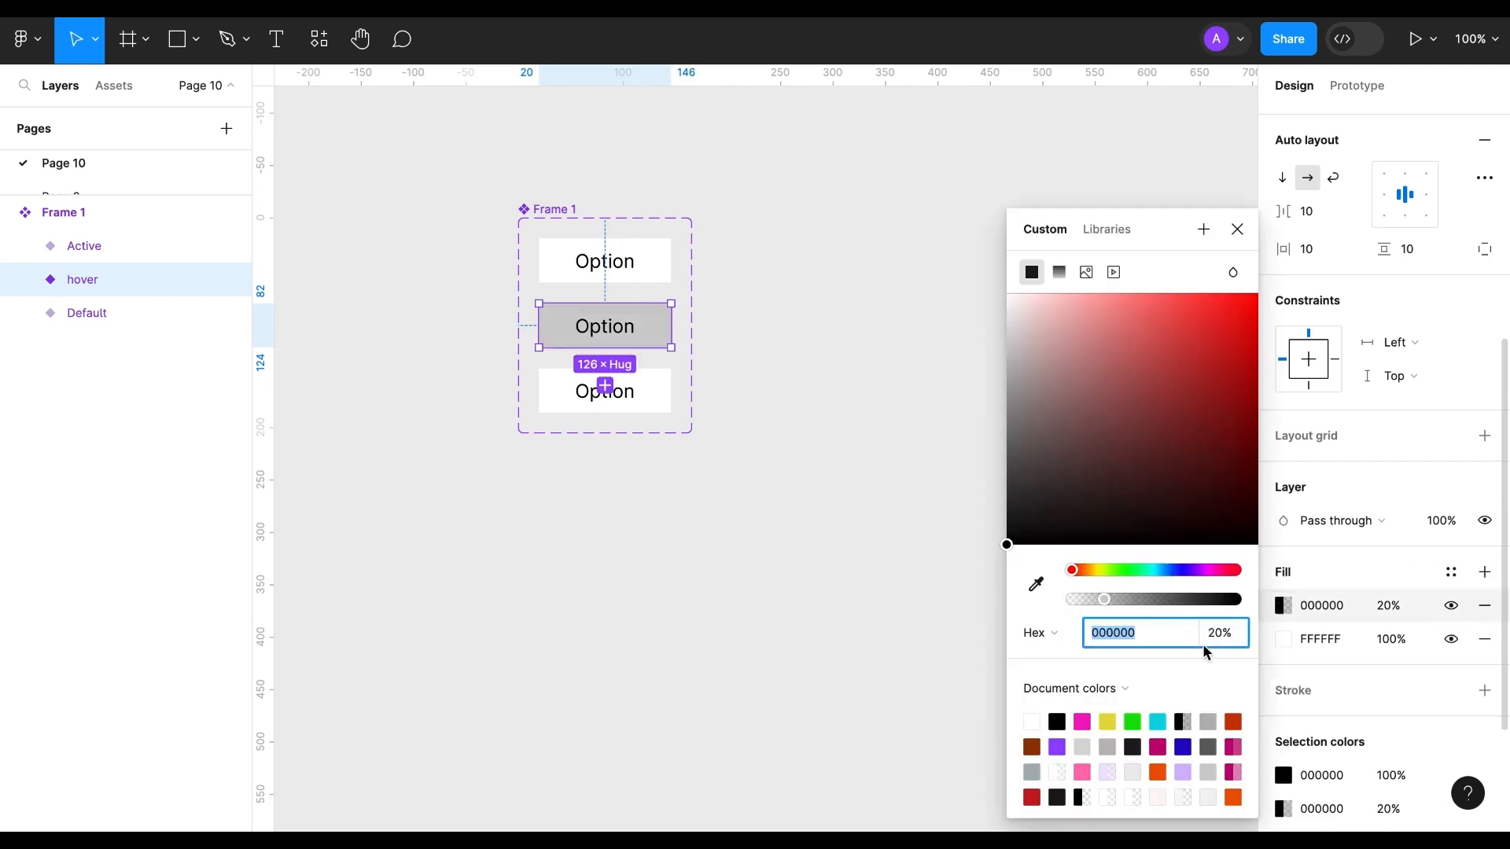
{"action": "left_click", "coordinate": [1186, 744]}
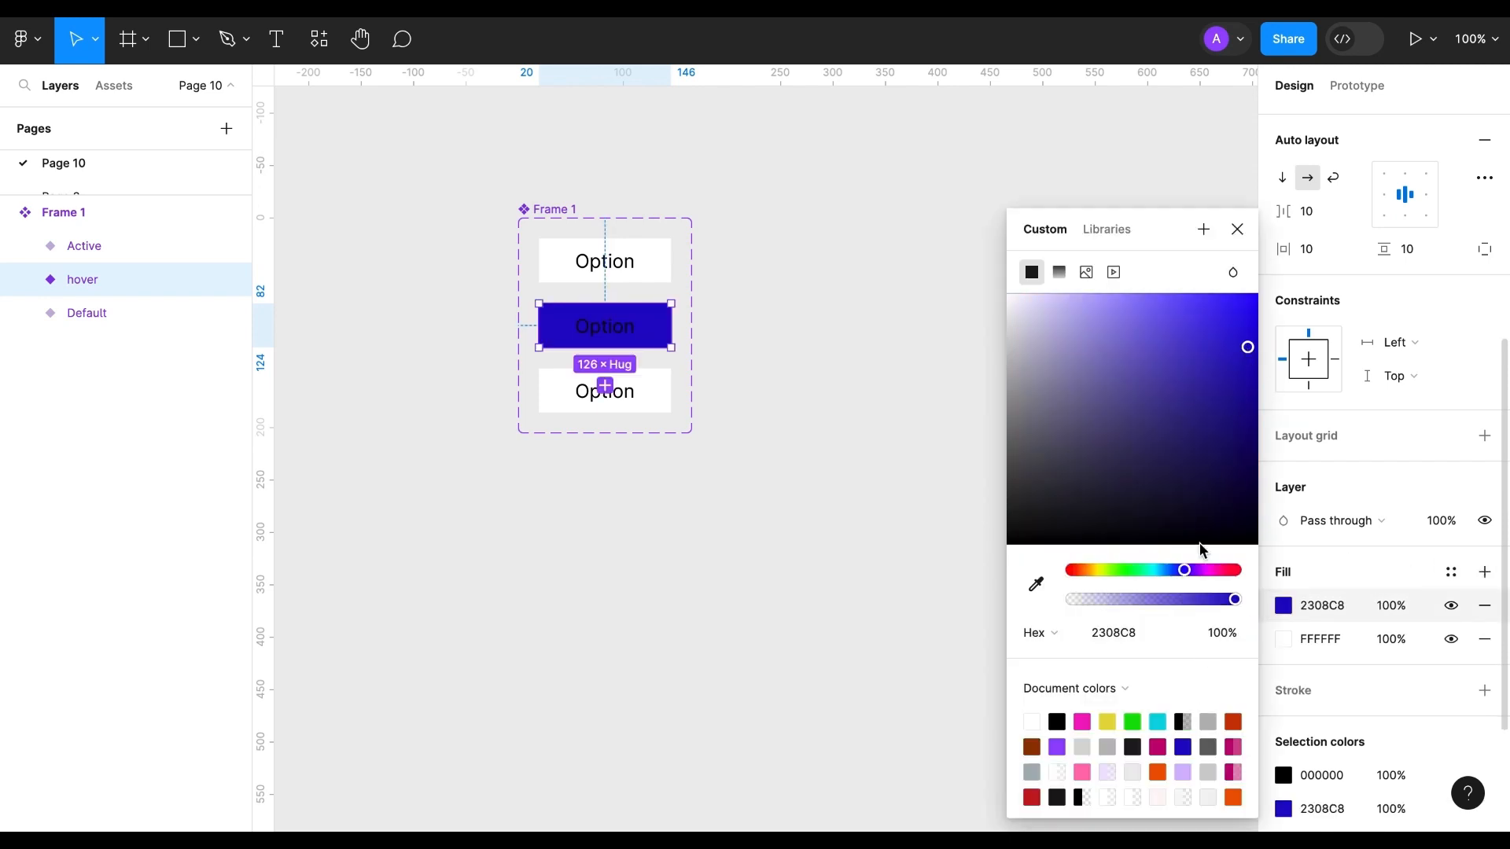
{"action": "left_click", "coordinate": [1169, 570]}
{"action": "left_click_drag", "start_coordinate": [1250, 350], "coordinate": [1047, 300]}
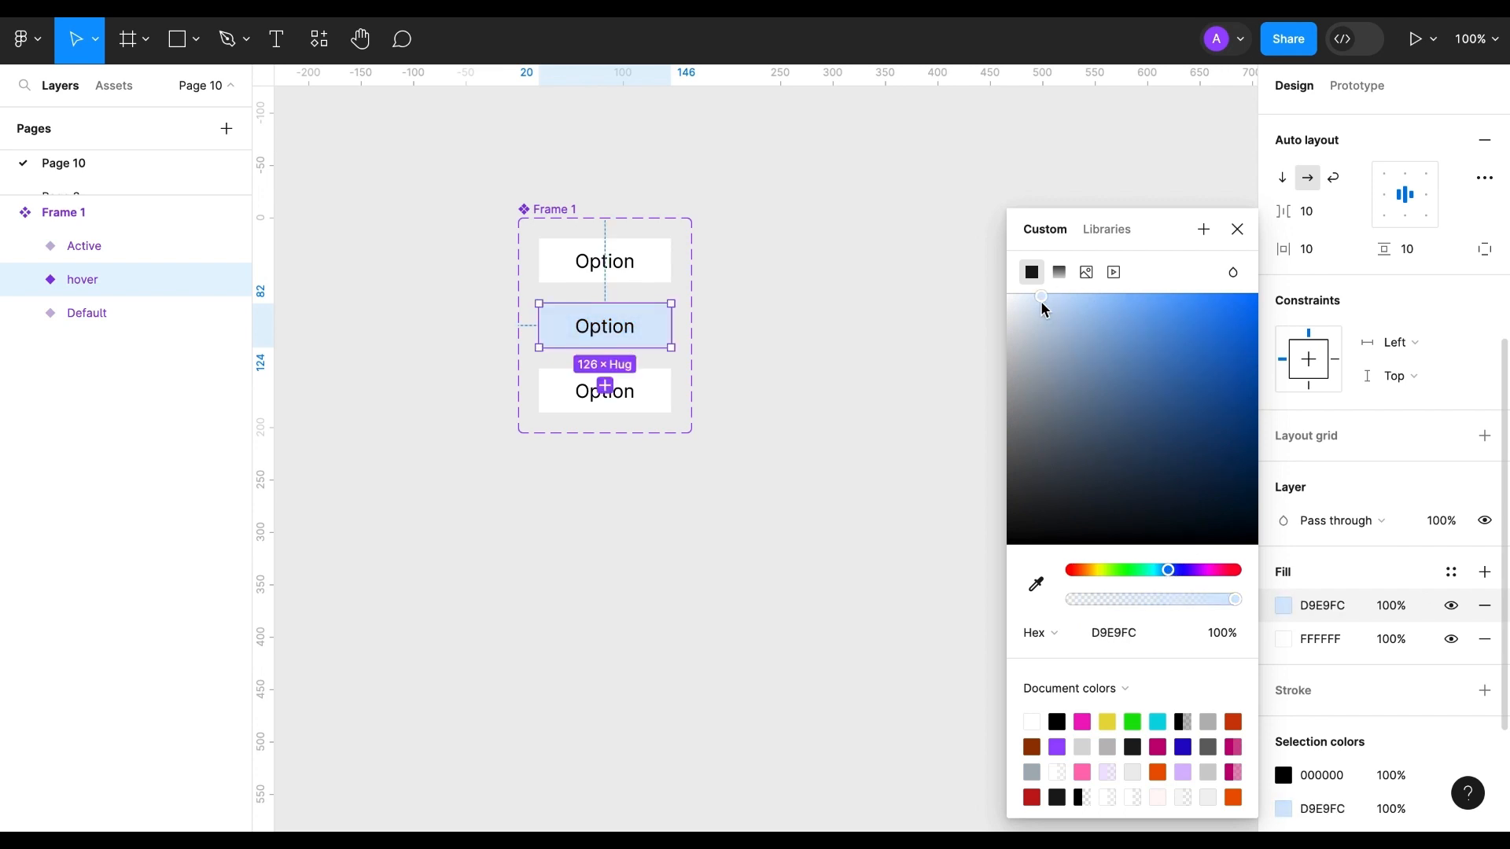
{"action": "left_click_drag", "start_coordinate": [1040, 295], "coordinate": [1026, 294]}
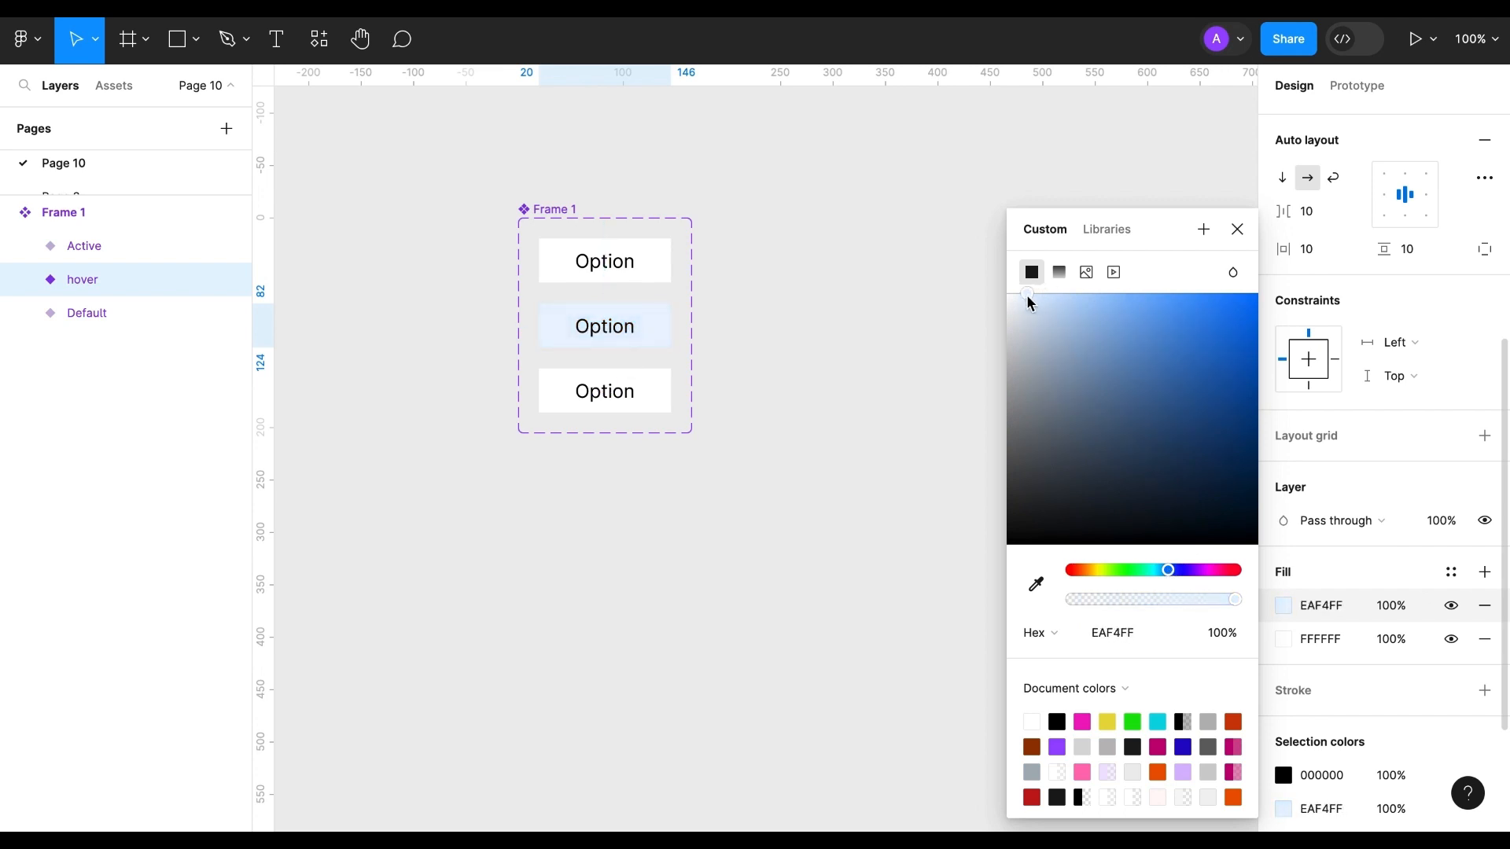
{"action": "left_click", "coordinate": [1237, 230]}
Step: Add an inside stroke with a thickness of 3 on only the left side of the Active variant
{"action": "left_click", "coordinate": [657, 403]}
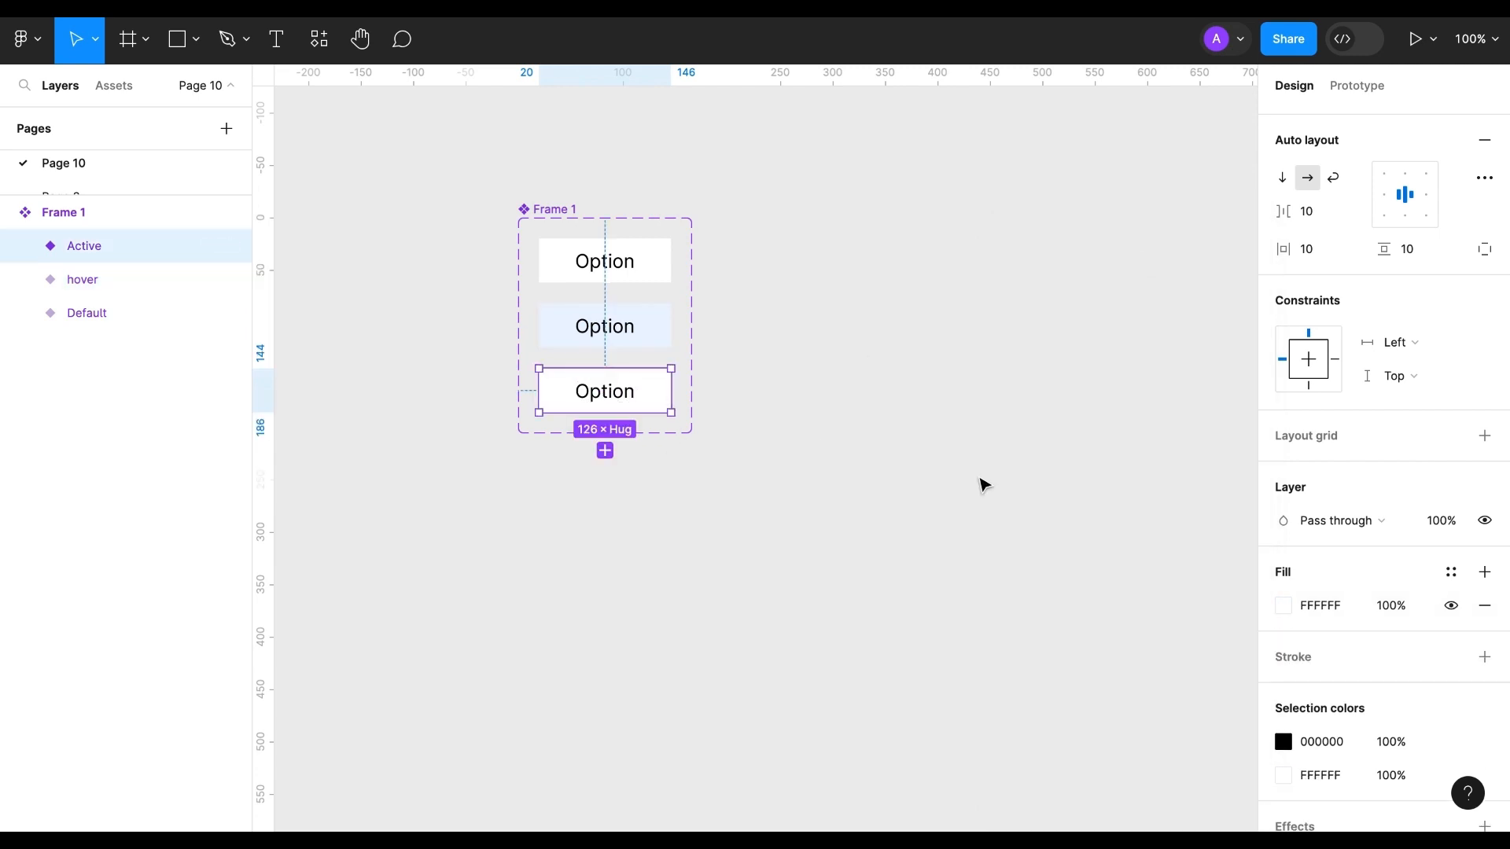
{"action": "scroll", "coordinate": [1389, 590], "scroll_direction": "down", "scroll_amount": 2}
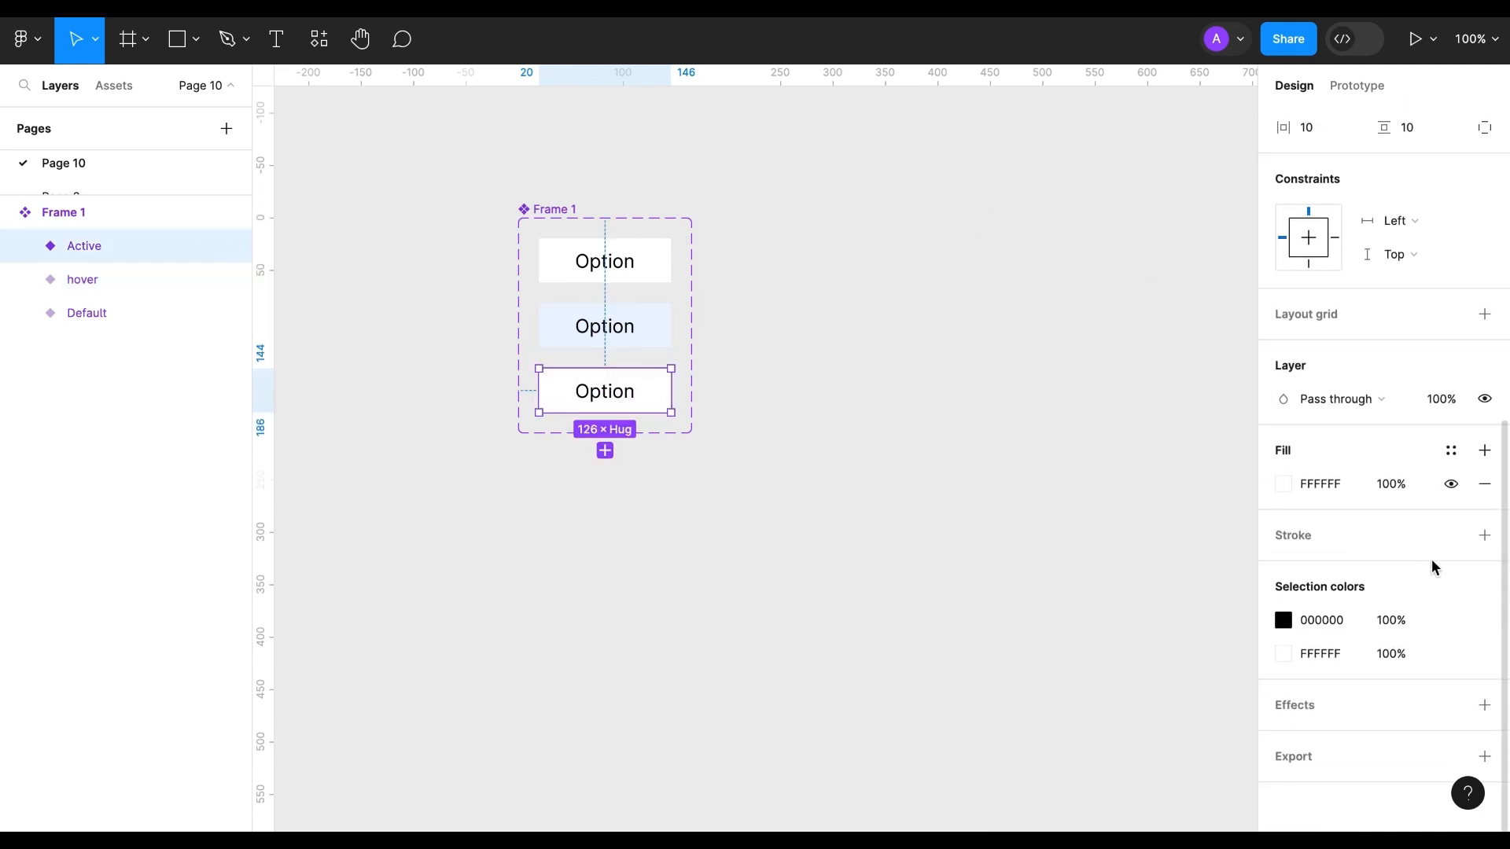
{"action": "left_click", "coordinate": [1484, 535]}
{"action": "left_click", "coordinate": [1451, 603]}
{"action": "left_click", "coordinate": [1416, 719]}
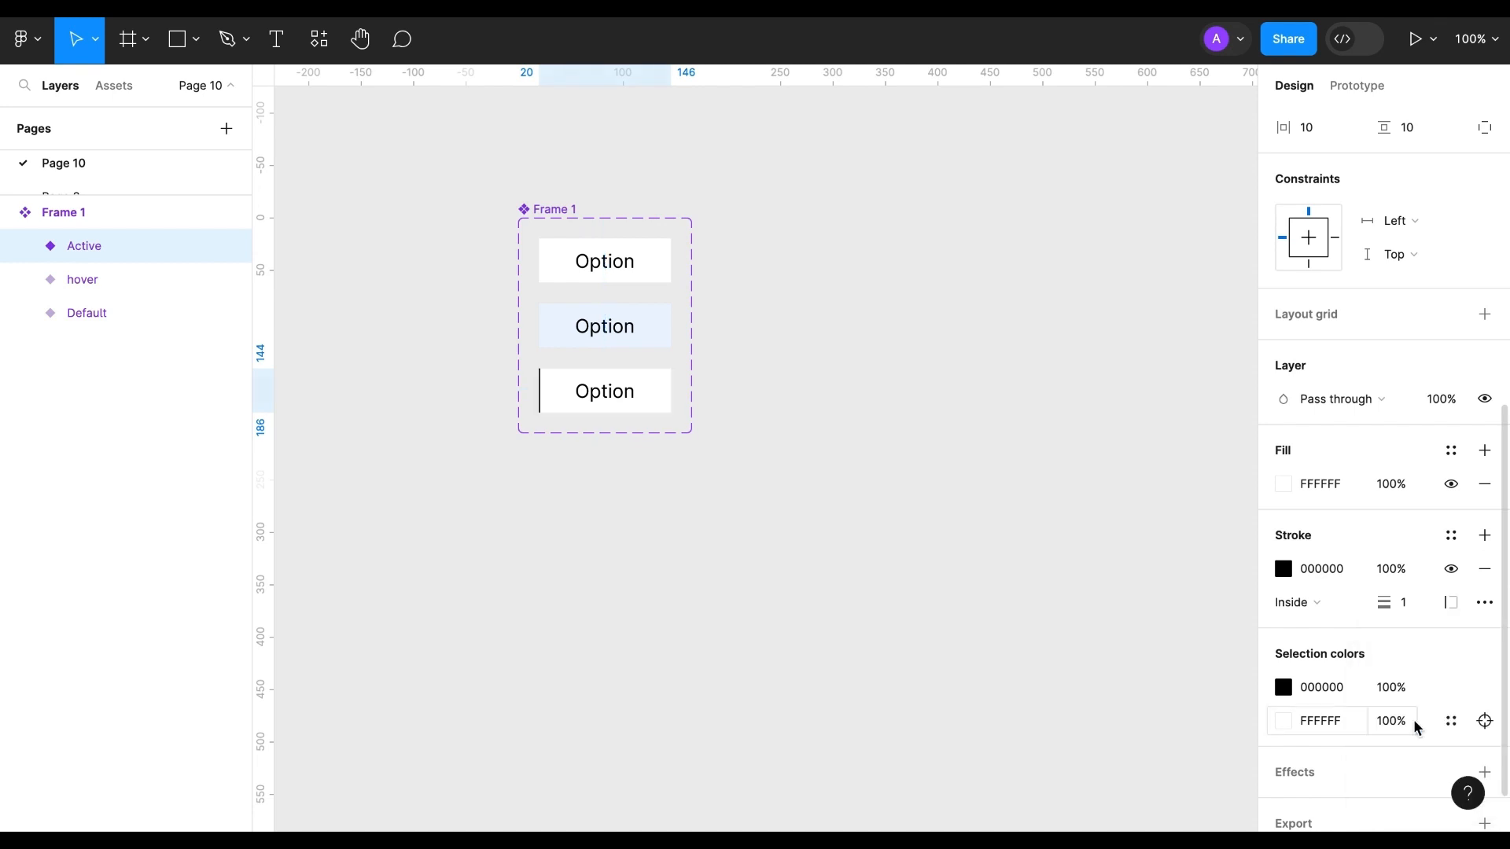
{"action": "left_click", "coordinate": [1405, 603]}
{"action": "type", "text": "3"}
{"action": "key", "text": "Return"}
Step: Color the Active variant's stroke 2486F2, starting from the blue sampled from the hover variant
{"action": "left_click", "coordinate": [1284, 569]}
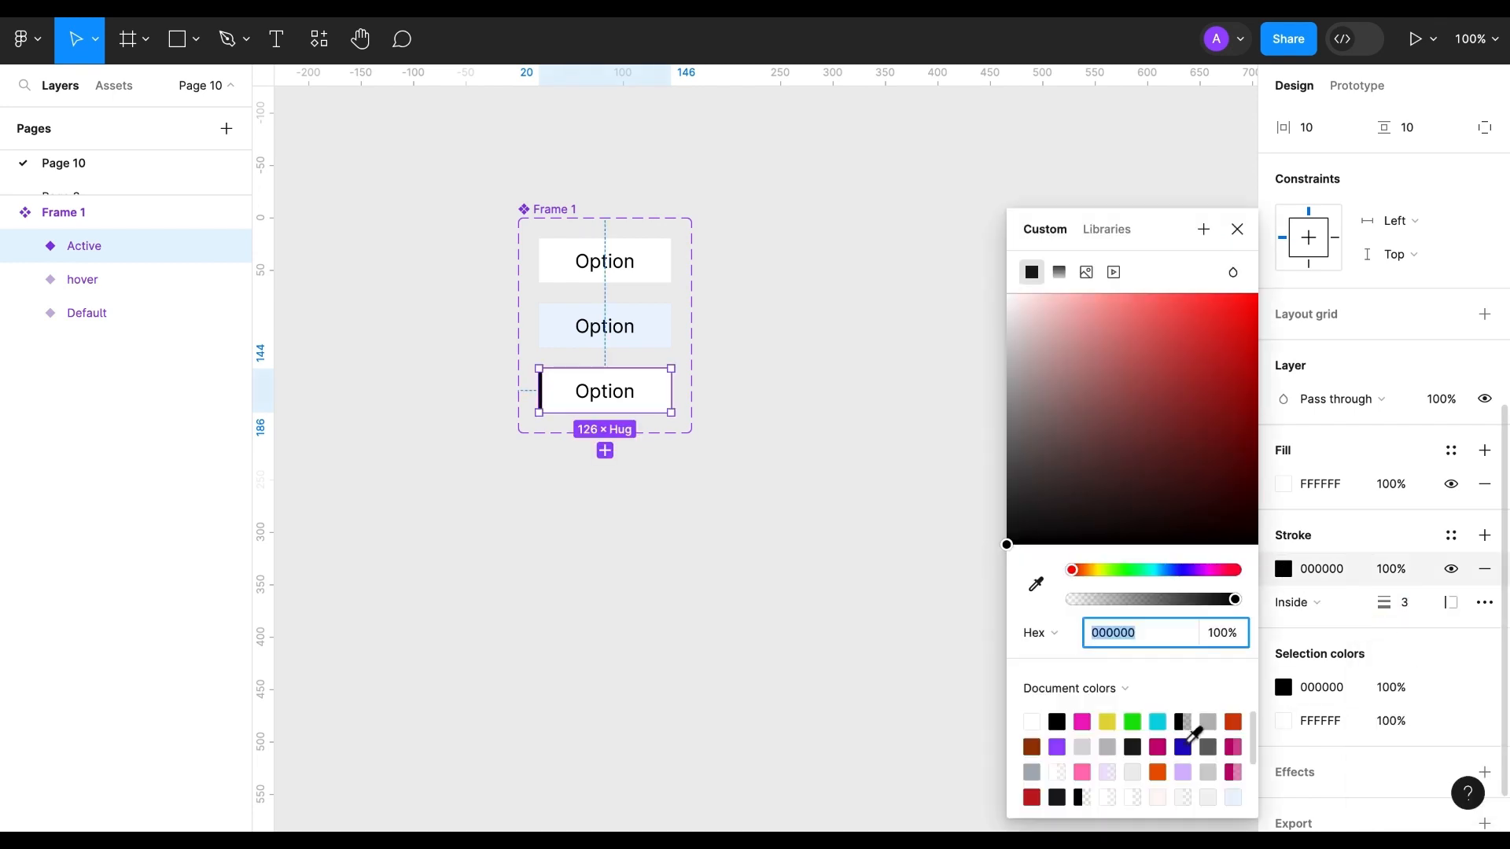
{"action": "left_click", "coordinate": [1036, 583]}
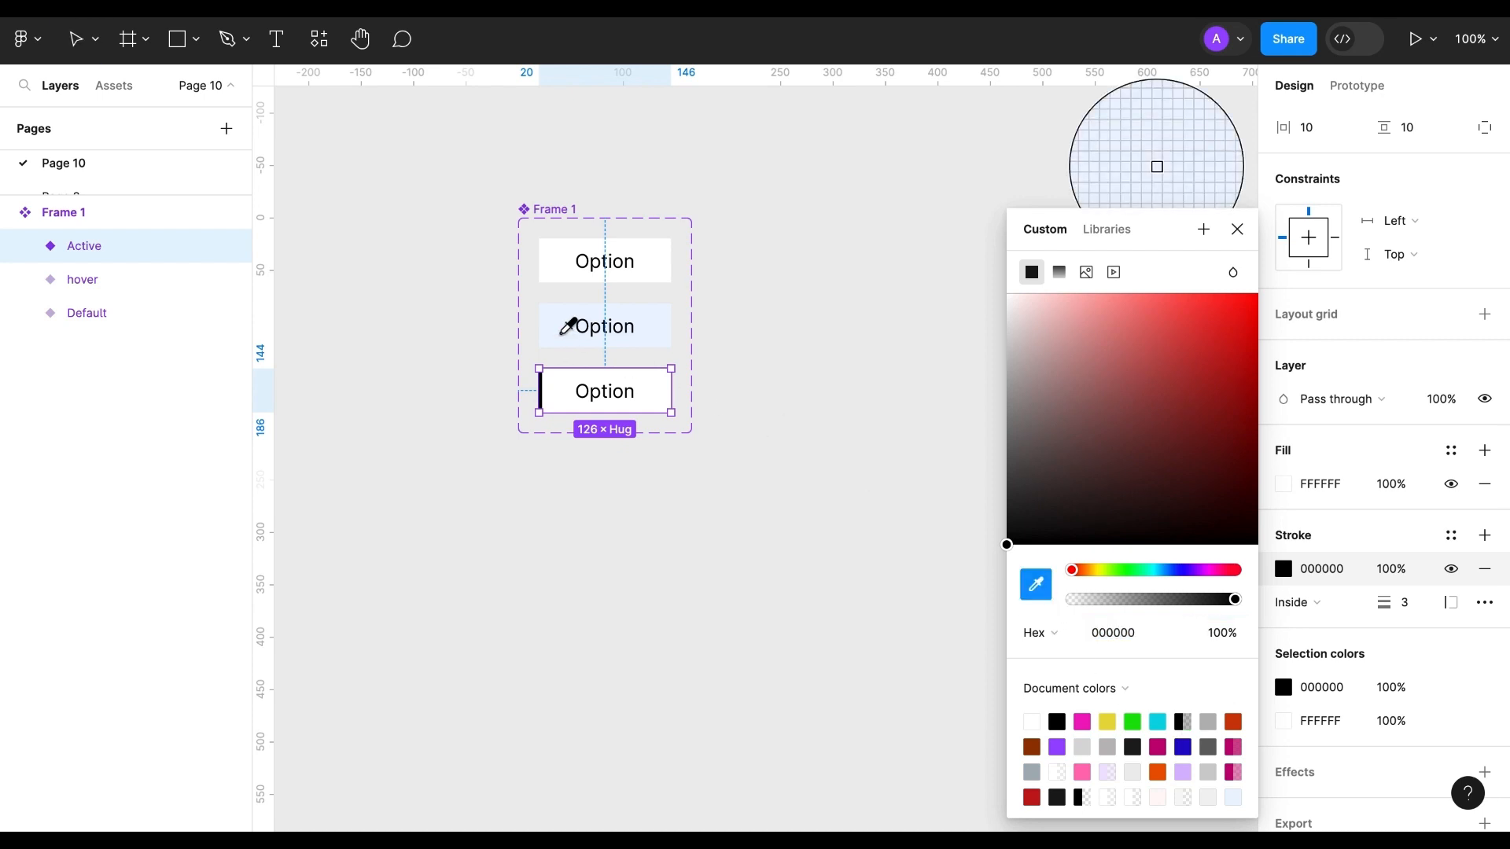
{"action": "left_click", "coordinate": [572, 321]}
{"action": "left_click_drag", "start_coordinate": [1027, 297], "coordinate": [1223, 311]}
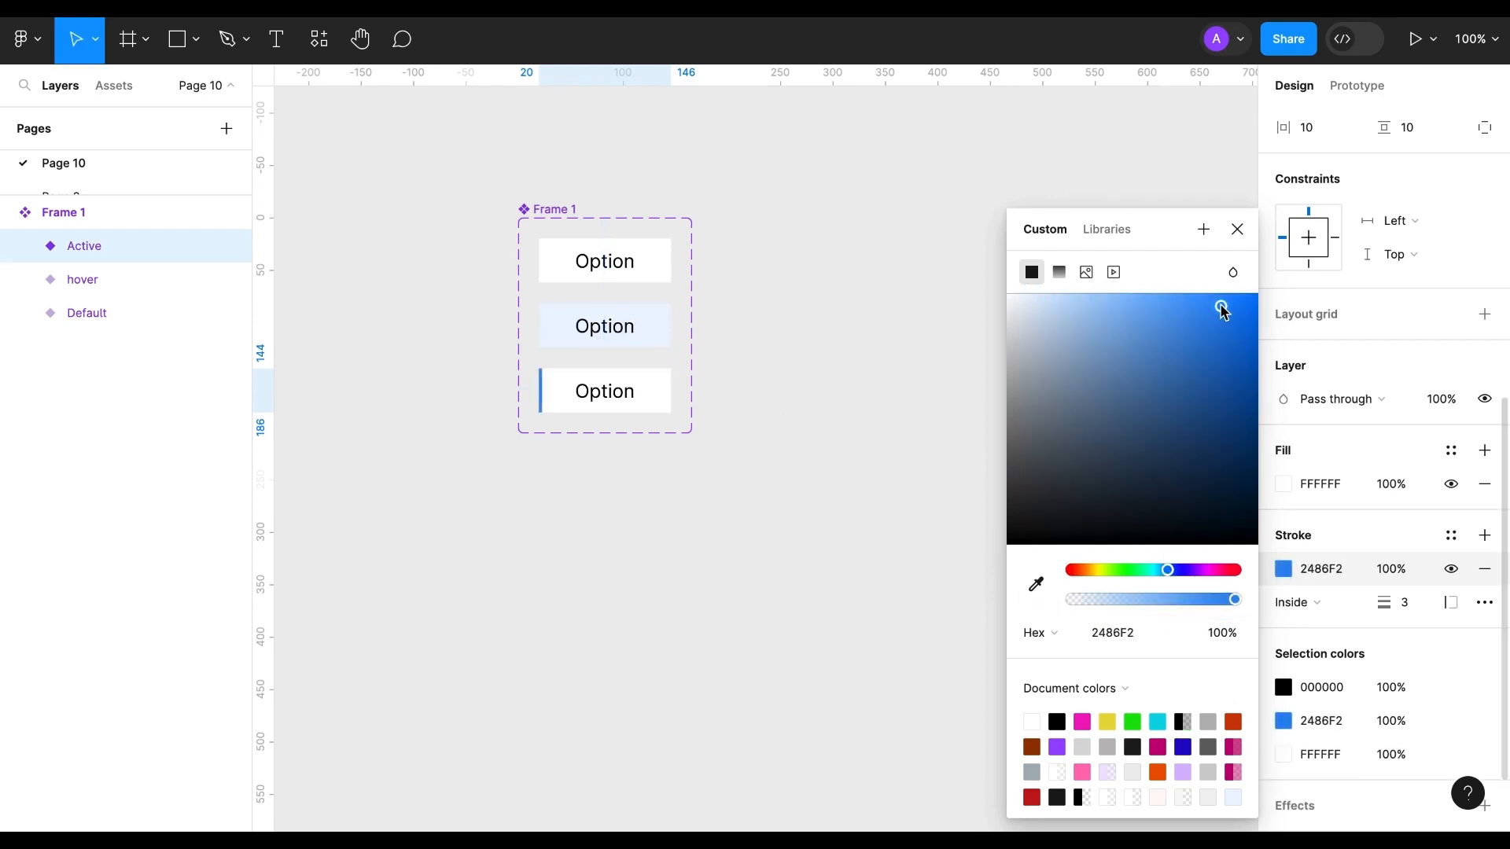
{"action": "key", "text": "Escape"}
{"action": "left_click", "coordinate": [644, 540]}
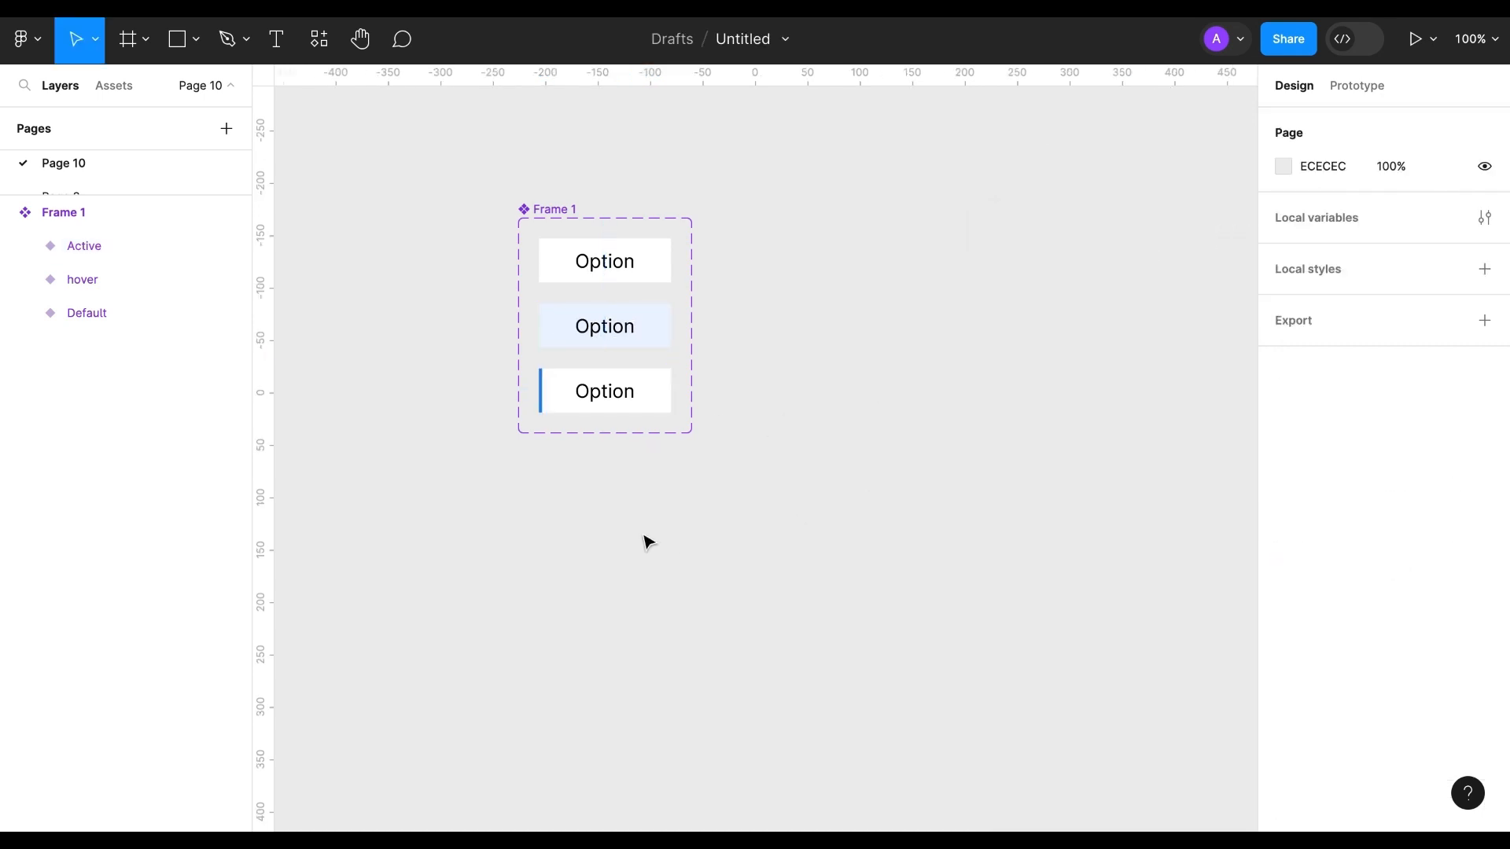
Step: Add a fourth variant based on Active and fill it with the pale blue sampled from the hover variant
{"action": "left_click", "coordinate": [653, 409]}
{"action": "left_click", "coordinate": [605, 452]}
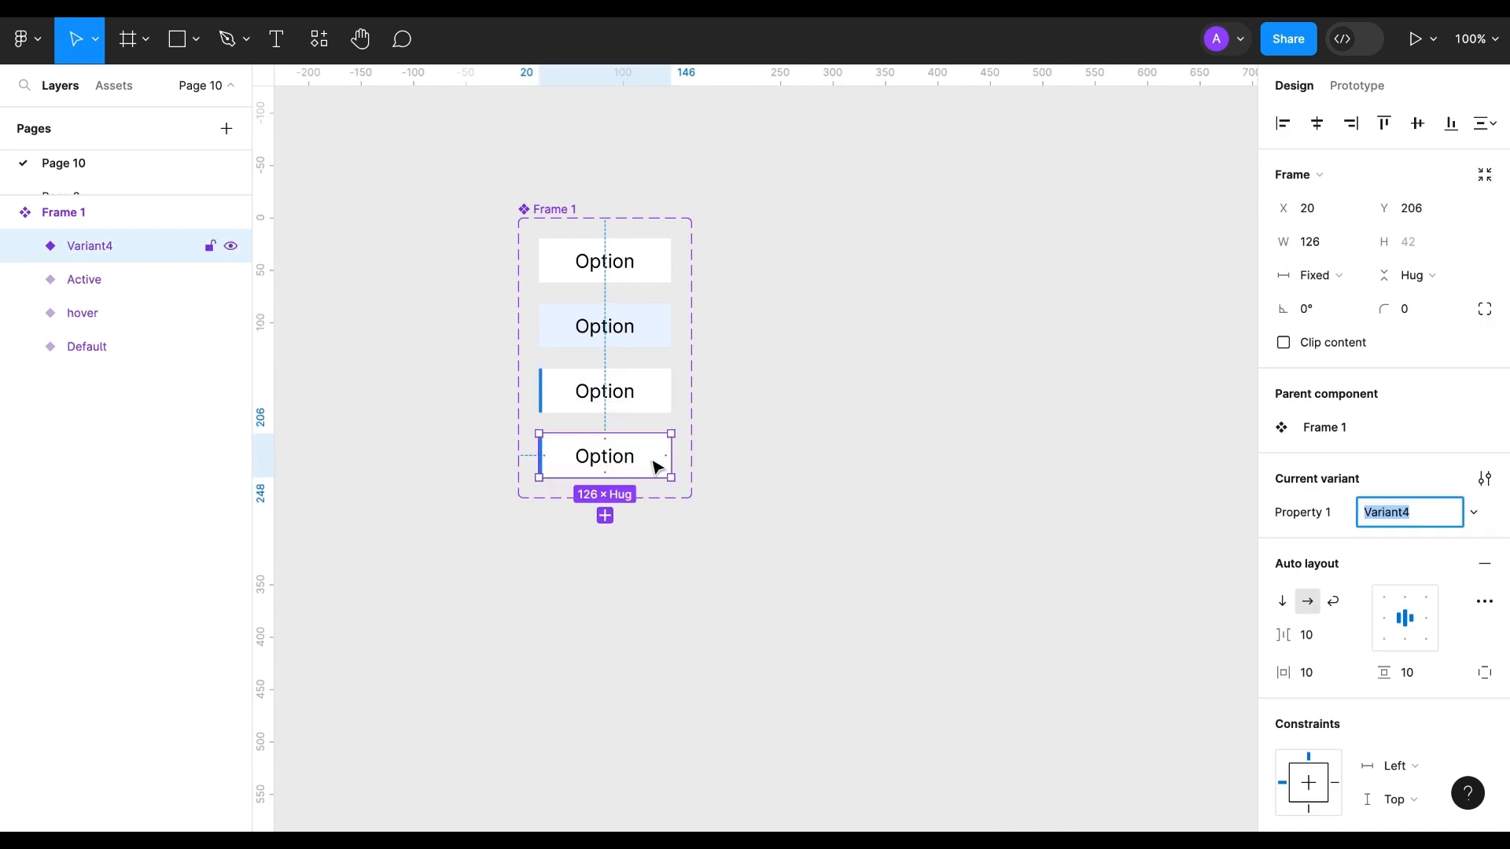
{"action": "key", "text": "Escape"}
{"action": "key", "text": "i"}
{"action": "left_click", "coordinate": [654, 326]}
{"action": "left_click", "coordinate": [847, 363]}
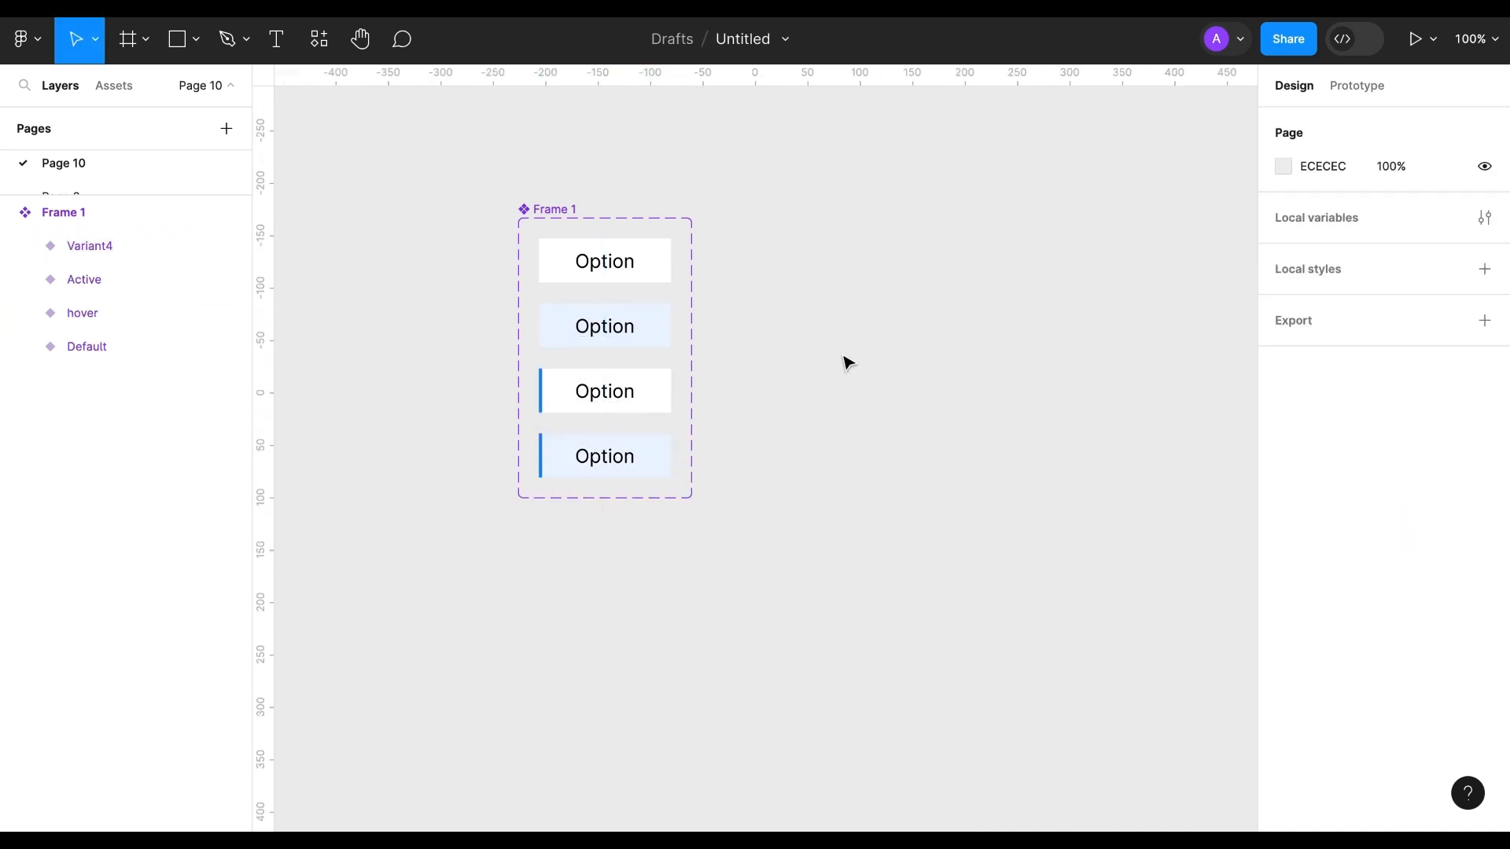
Step: Rename the fourth variant "active hover"
{"action": "scroll", "coordinate": [714, 558], "scroll_direction": "right", "scroll_amount": 5}
{"action": "scroll", "coordinate": [714, 559], "scroll_direction": "down", "scroll_amount": 1}
{"action": "scroll", "coordinate": [714, 558], "scroll_direction": "left", "scroll_amount": 7}
{"action": "scroll", "coordinate": [714, 559], "scroll_direction": "down", "scroll_amount": 1}
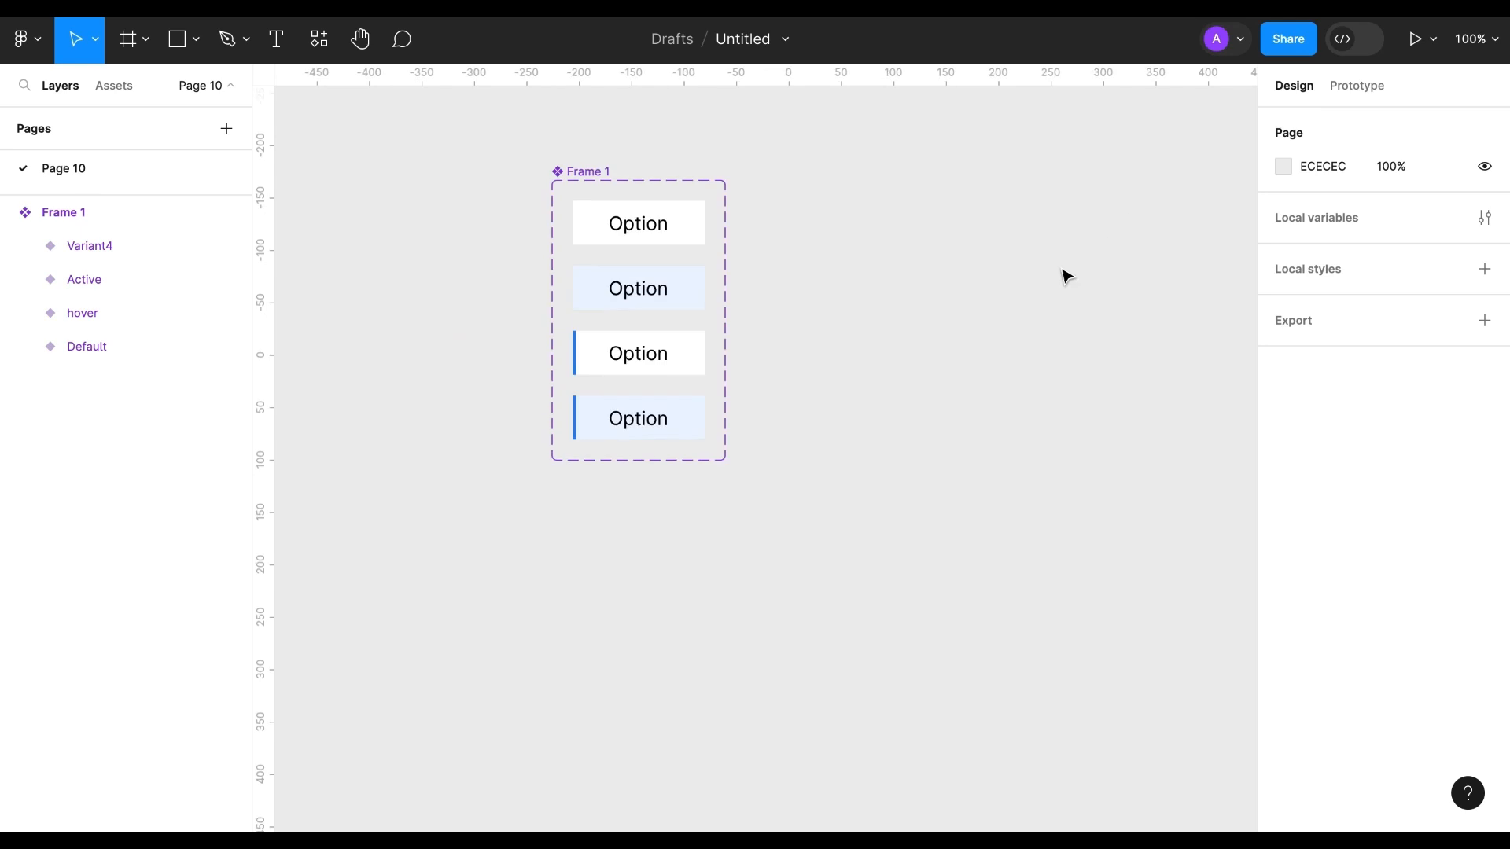
{"action": "left_click", "coordinate": [1361, 86]}
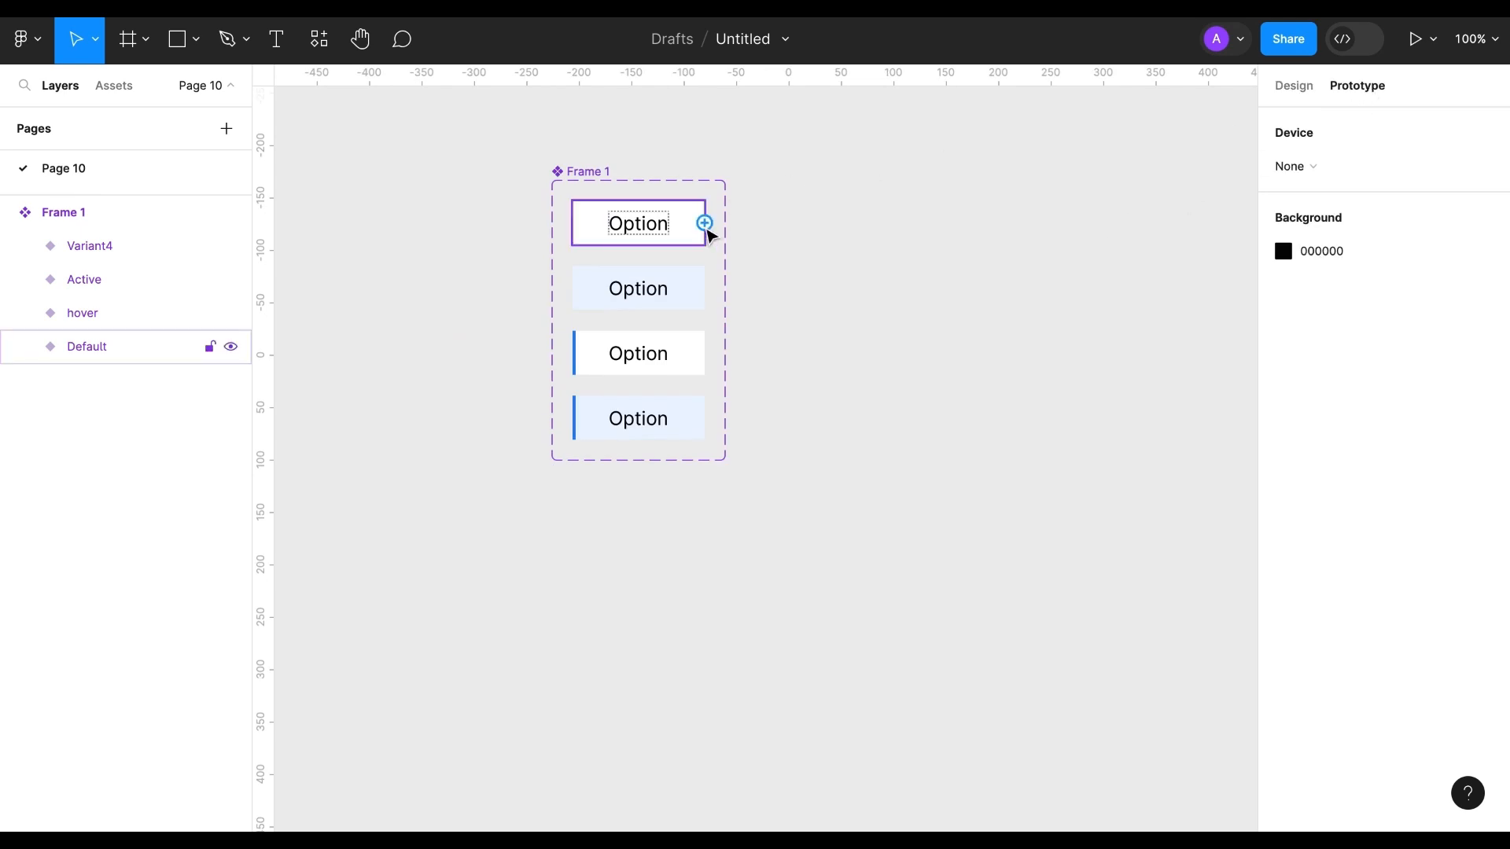
{"action": "left_click", "coordinate": [1294, 87]}
{"action": "left_click", "coordinate": [702, 439]}
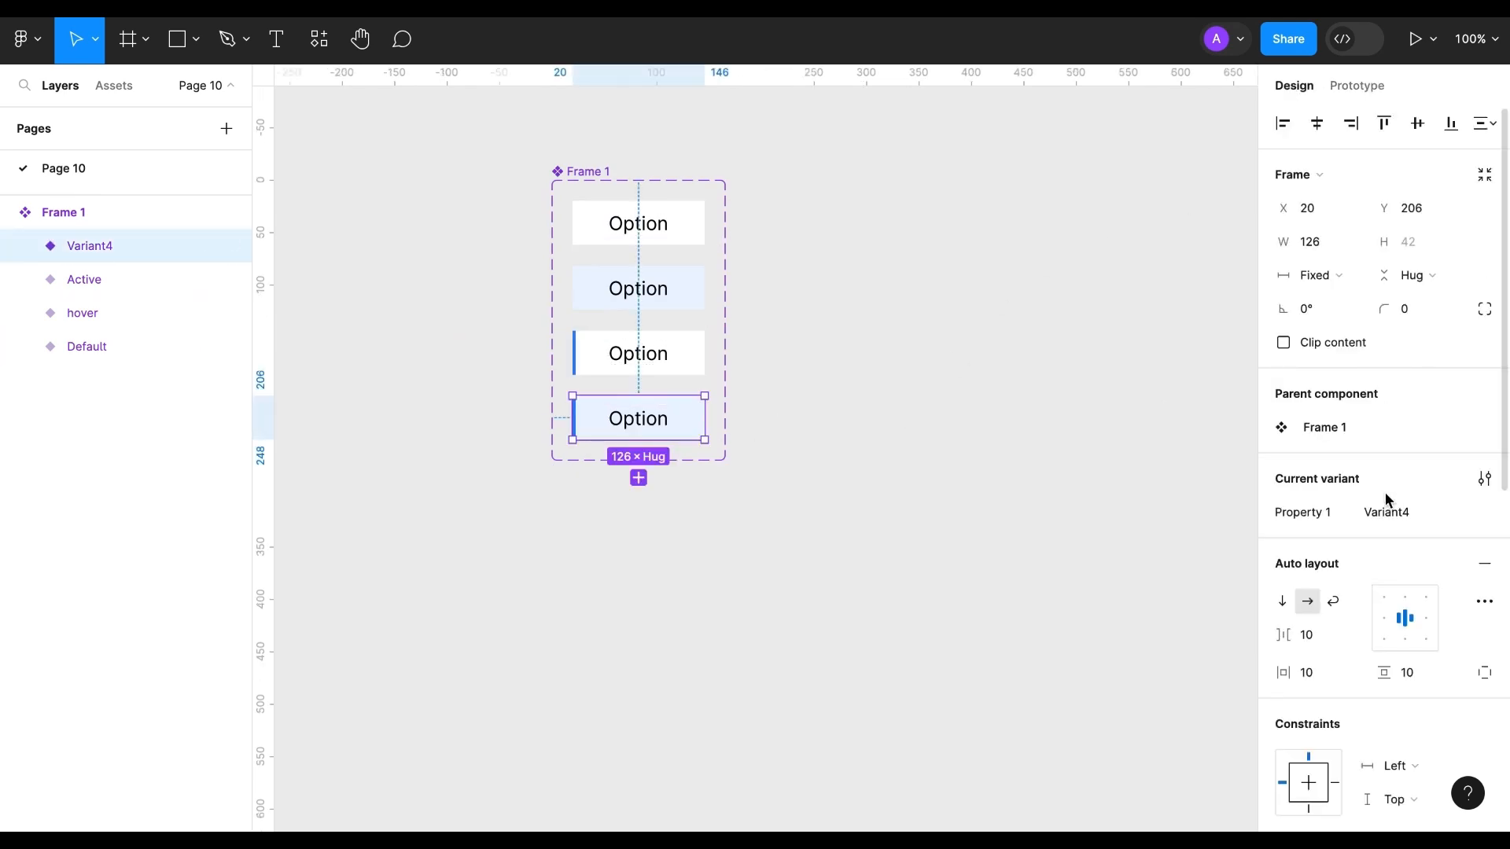
{"action": "left_click", "coordinate": [1386, 512]}
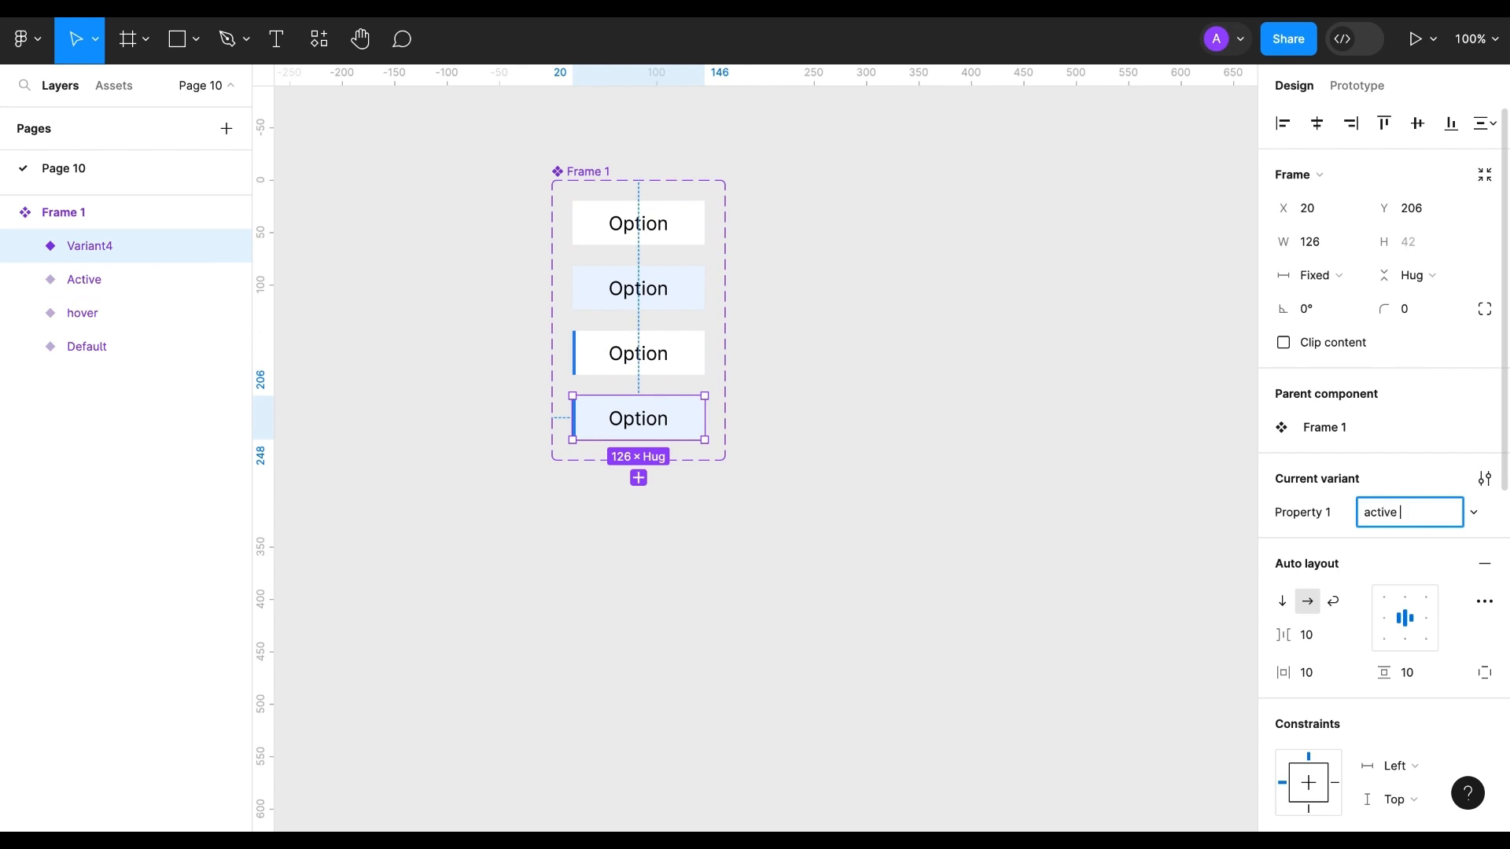
{"action": "type", "text": "active hover"}
Step: Create a While hovering prototype interaction that changes the Default variant to hover
{"action": "left_click", "coordinate": [638, 223]}
{"action": "left_click", "coordinate": [1358, 85]}
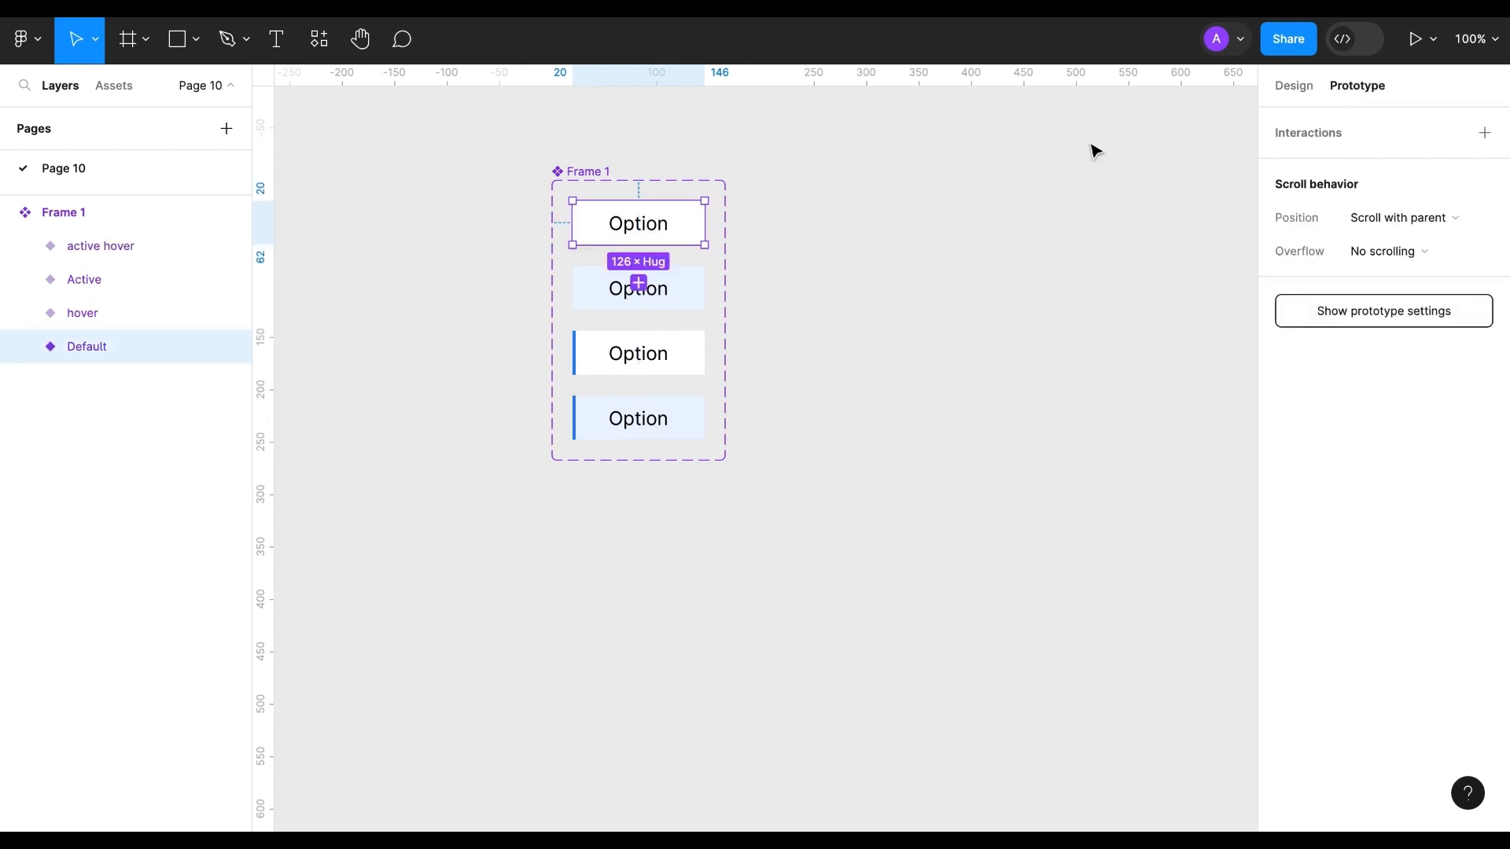
{"action": "left_click_drag", "start_coordinate": [643, 247], "coordinate": [650, 286]}
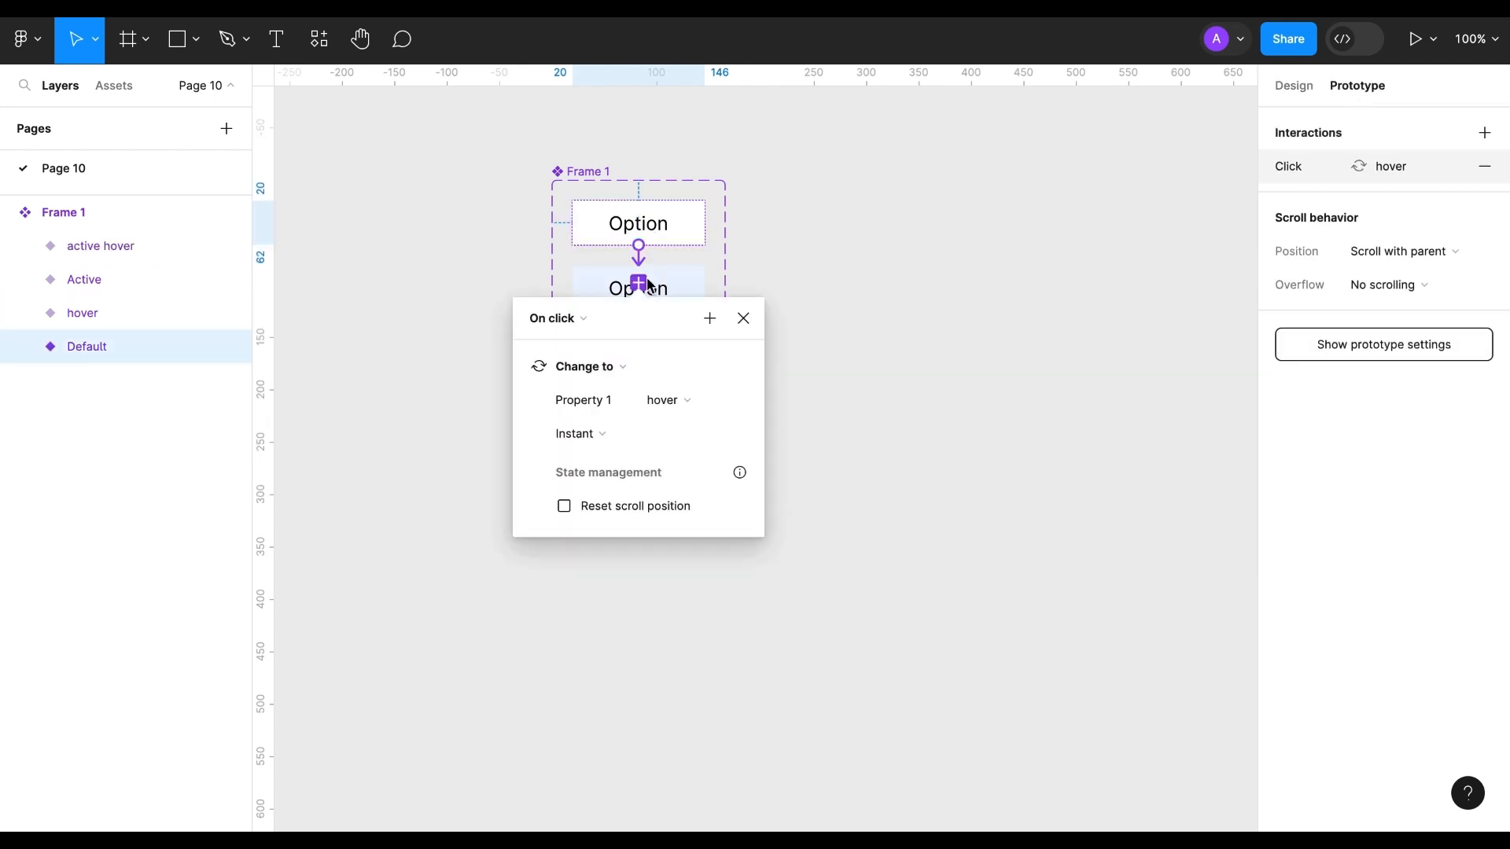
{"action": "left_click", "coordinate": [588, 319]}
{"action": "left_click", "coordinate": [582, 367]}
Step: Set the Default-to-hover transition to Smart animate with a duration of 100ms
{"action": "left_click", "coordinate": [593, 434]}
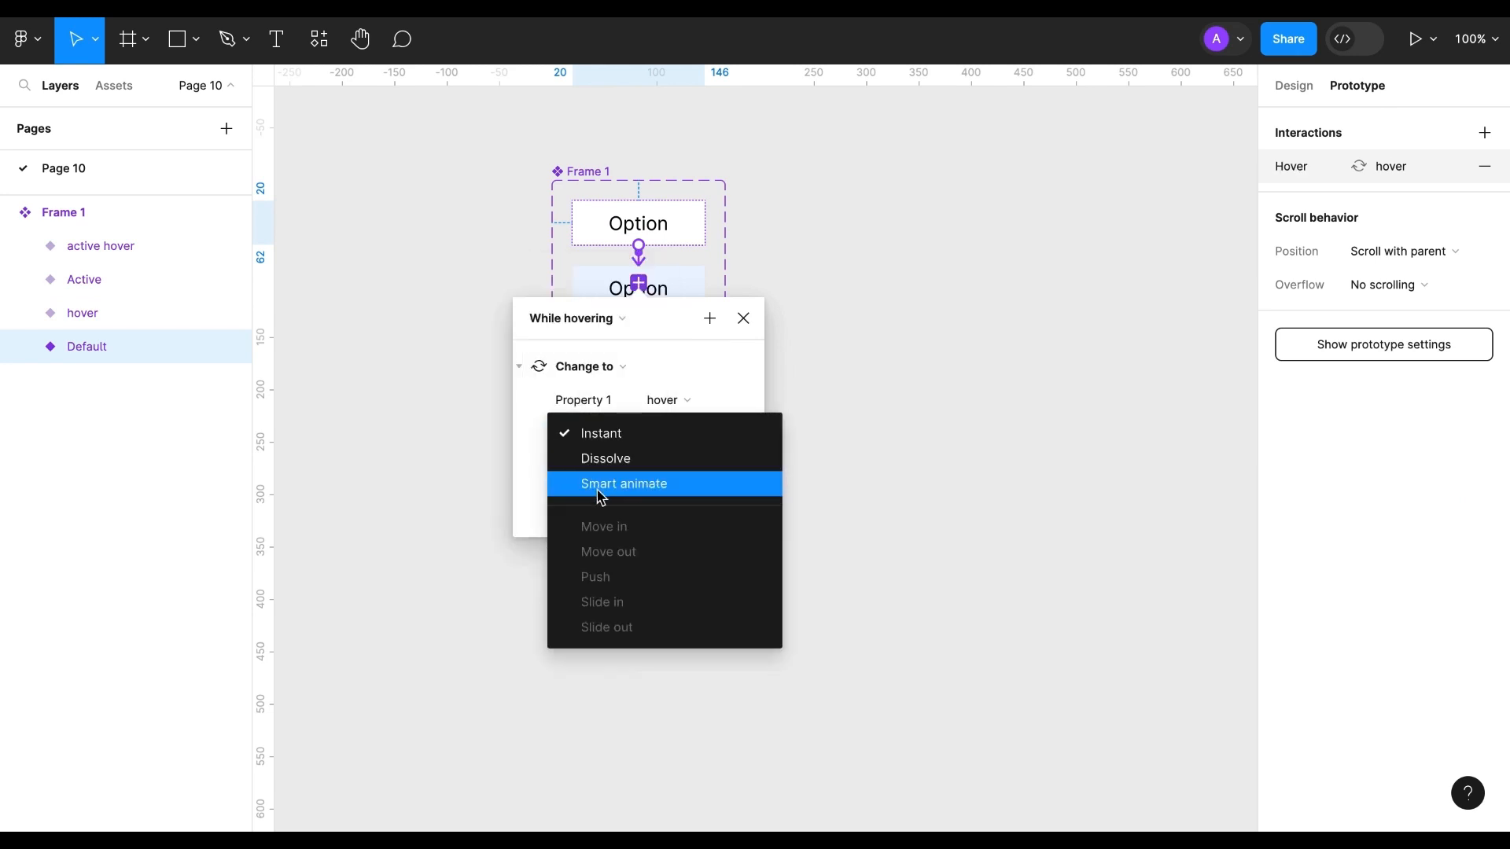
{"action": "left_click", "coordinate": [600, 495]}
{"action": "left_click", "coordinate": [678, 471]}
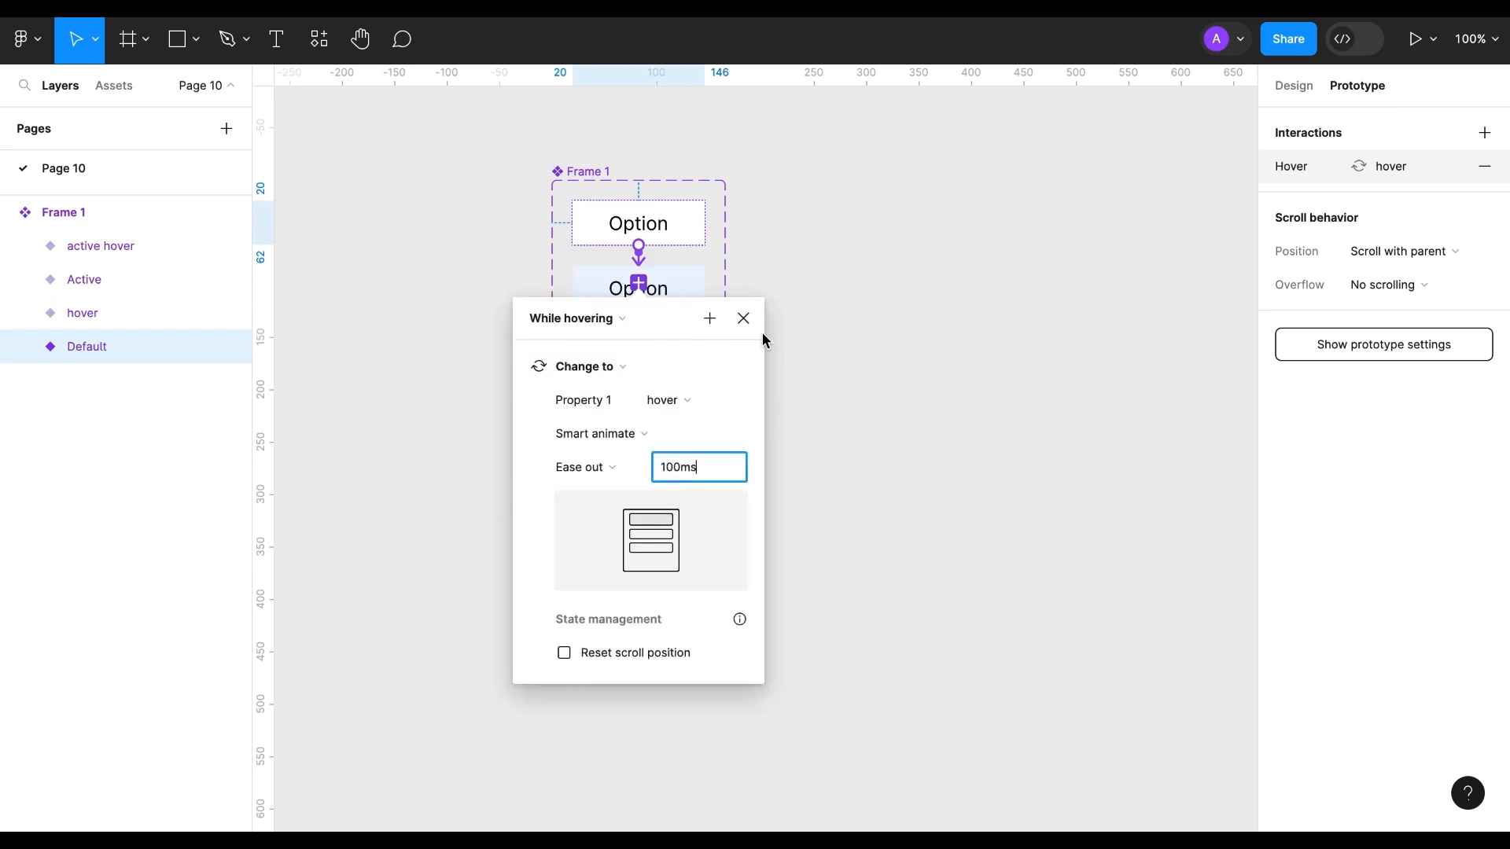
{"action": "type", "text": "100ms"}
{"action": "left_click", "coordinate": [743, 318]}
Step: Connect the hover variant to Active with an On click, Change to interaction
{"action": "left_click", "coordinate": [638, 289]}
{"action": "left_click_drag", "start_coordinate": [639, 313], "coordinate": [643, 348]}
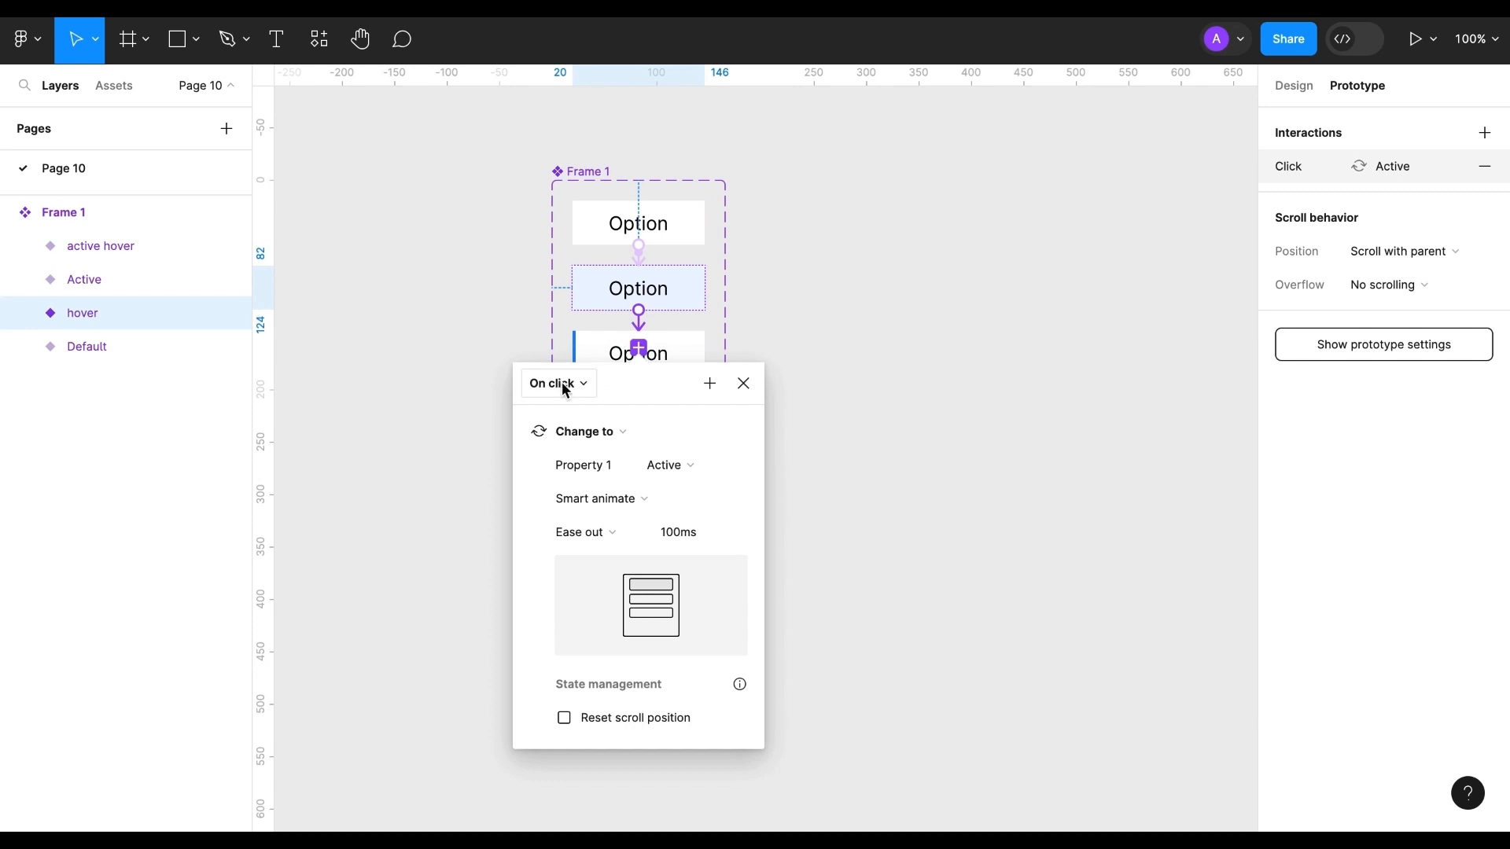
{"action": "left_click", "coordinate": [743, 383]}
Step: Connect the Active variant to active hover with a While hovering, Change to interaction
{"action": "left_click", "coordinate": [647, 368]}
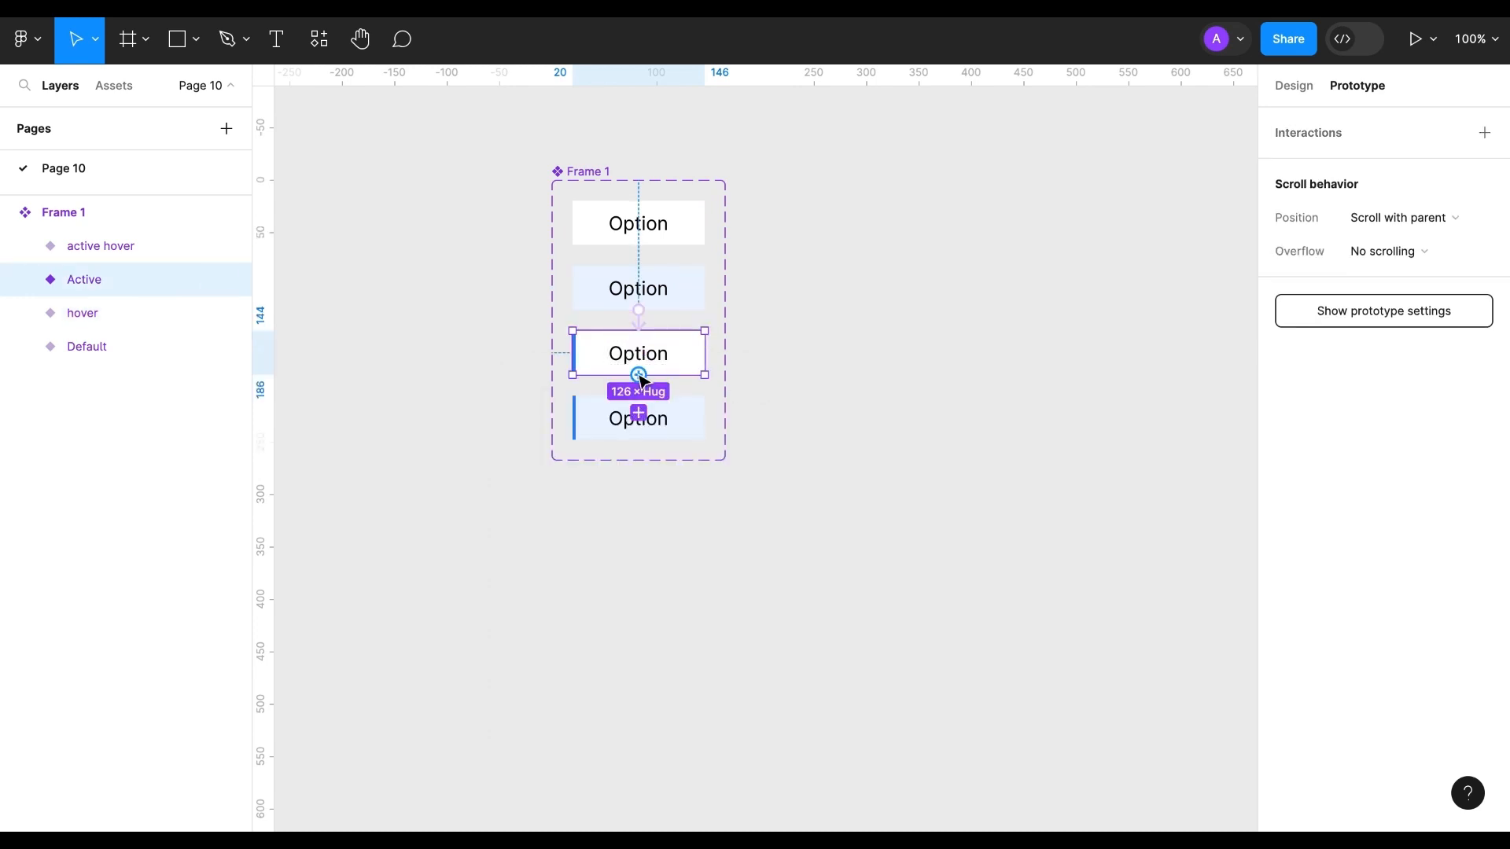
{"action": "left_click_drag", "start_coordinate": [640, 376], "coordinate": [637, 413]}
{"action": "left_click", "coordinate": [550, 449]}
{"action": "left_click", "coordinate": [570, 497]}
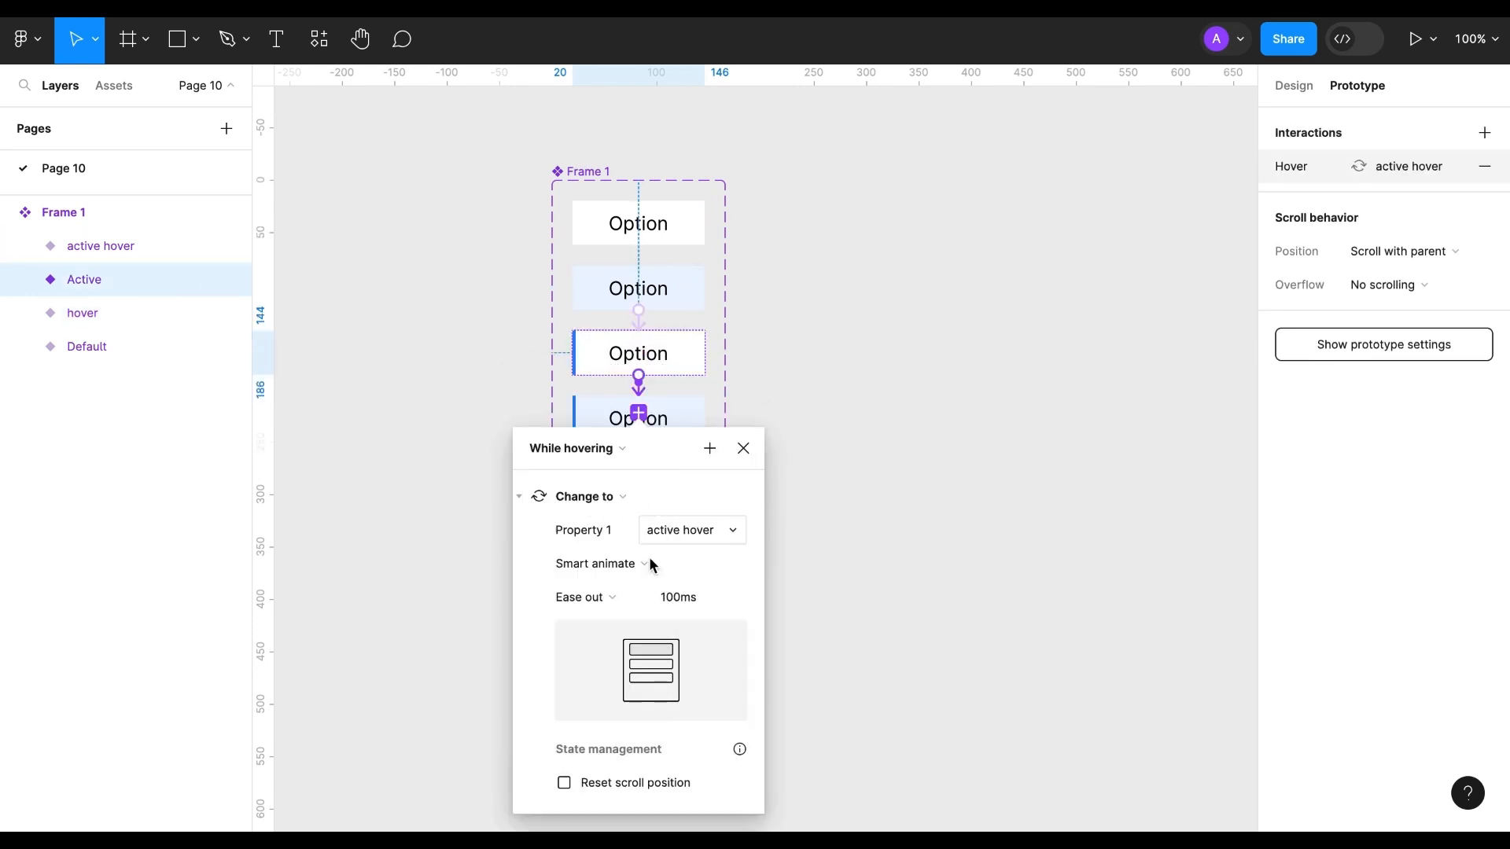
{"action": "left_click", "coordinate": [743, 449]}
Step: Connect the active hover variant back to Default with an On click, Change to interaction
{"action": "left_click", "coordinate": [689, 424]}
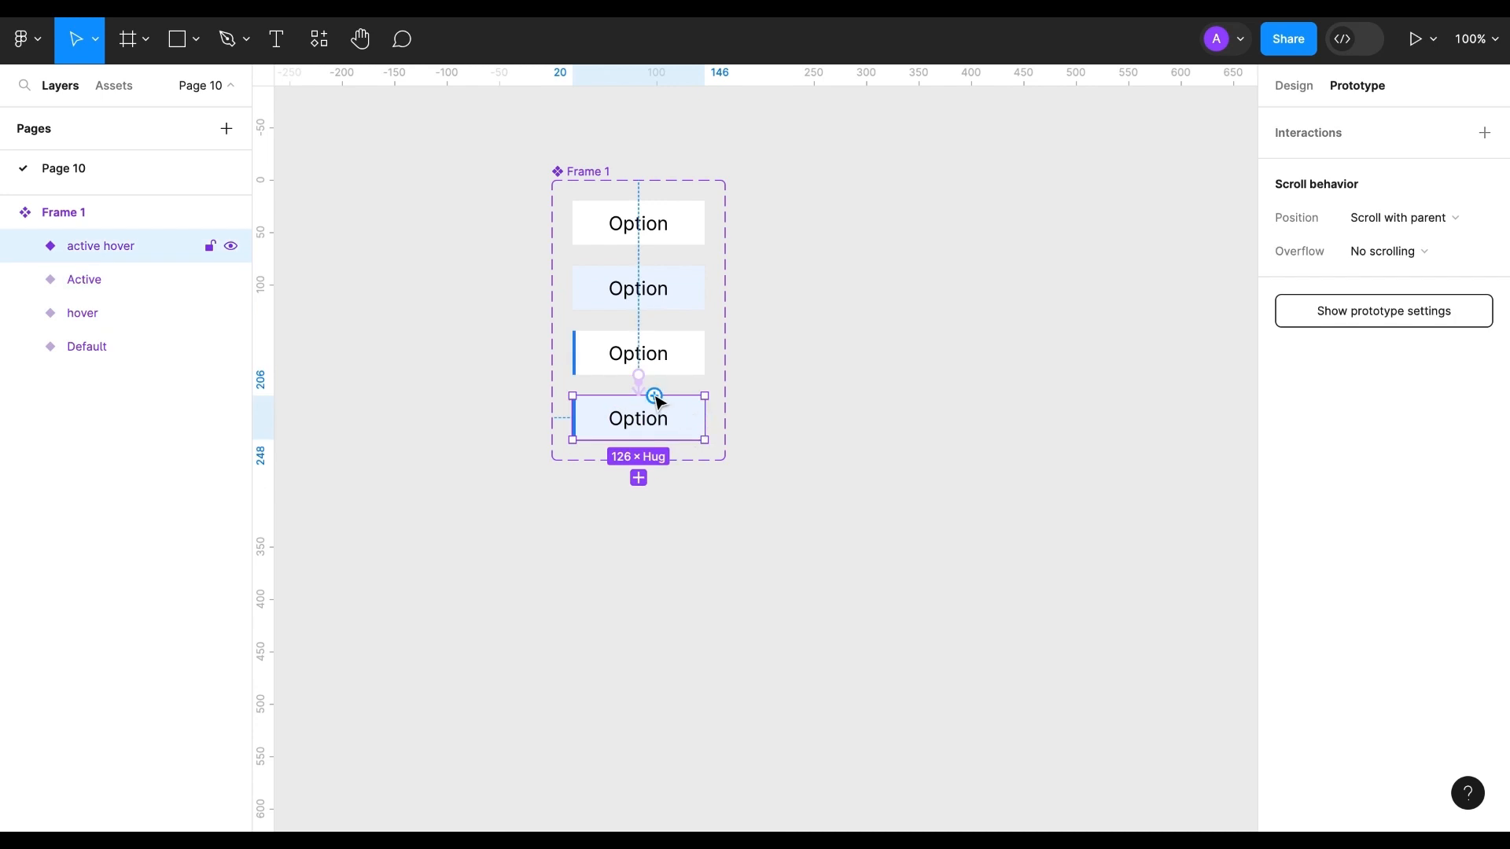
{"action": "left_click_drag", "start_coordinate": [657, 399], "coordinate": [664, 236]}
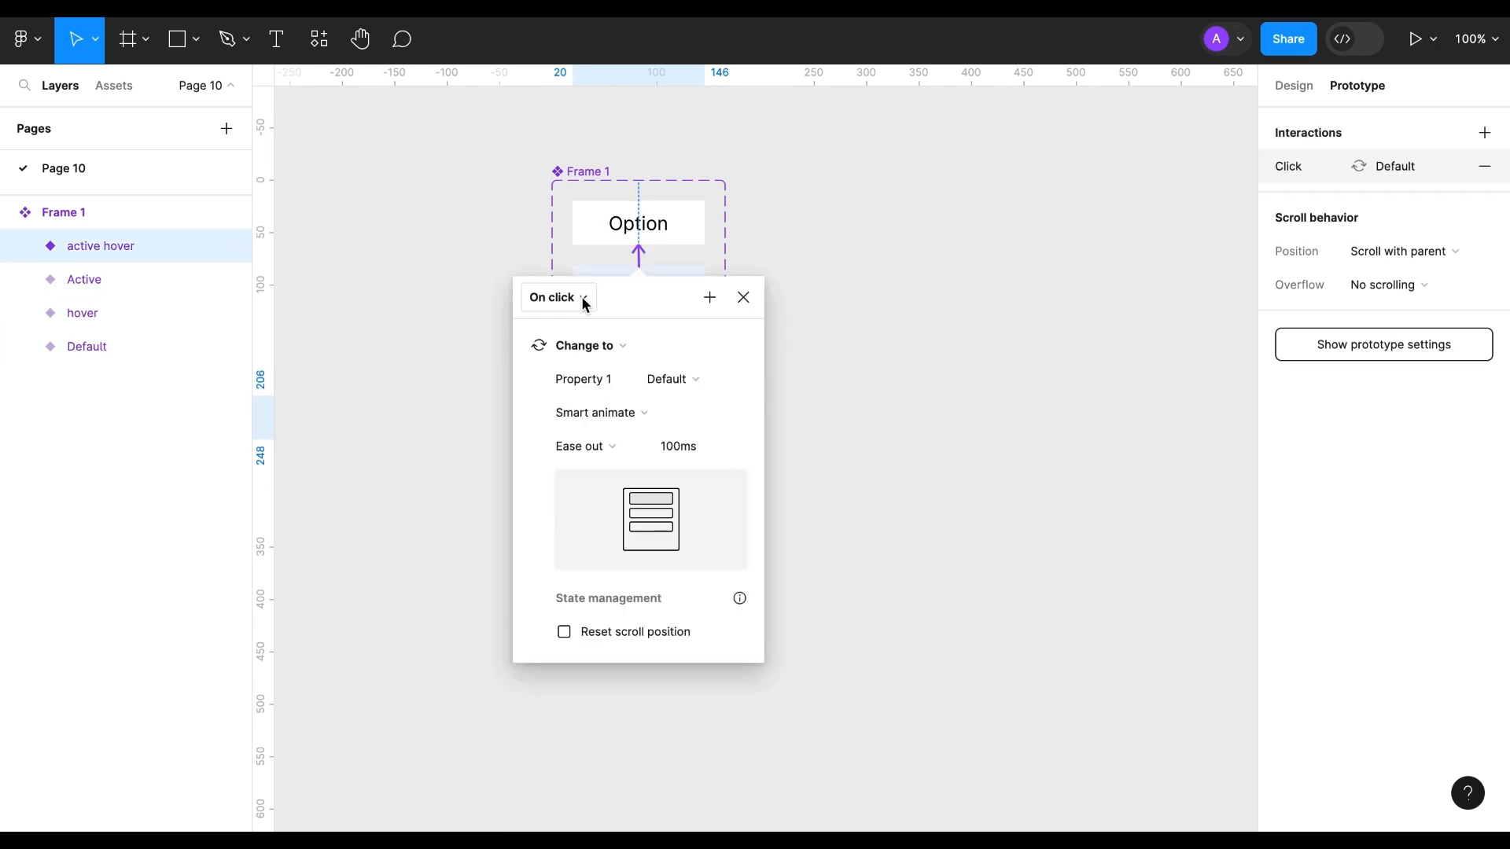
{"action": "left_click", "coordinate": [743, 297]}
Step: Draw a new frame about 846 wide on the empty canvas beside the component set
{"action": "scroll", "coordinate": [789, 388], "scroll_direction": "right", "scroll_amount": 5}
{"action": "key", "text": "f"}
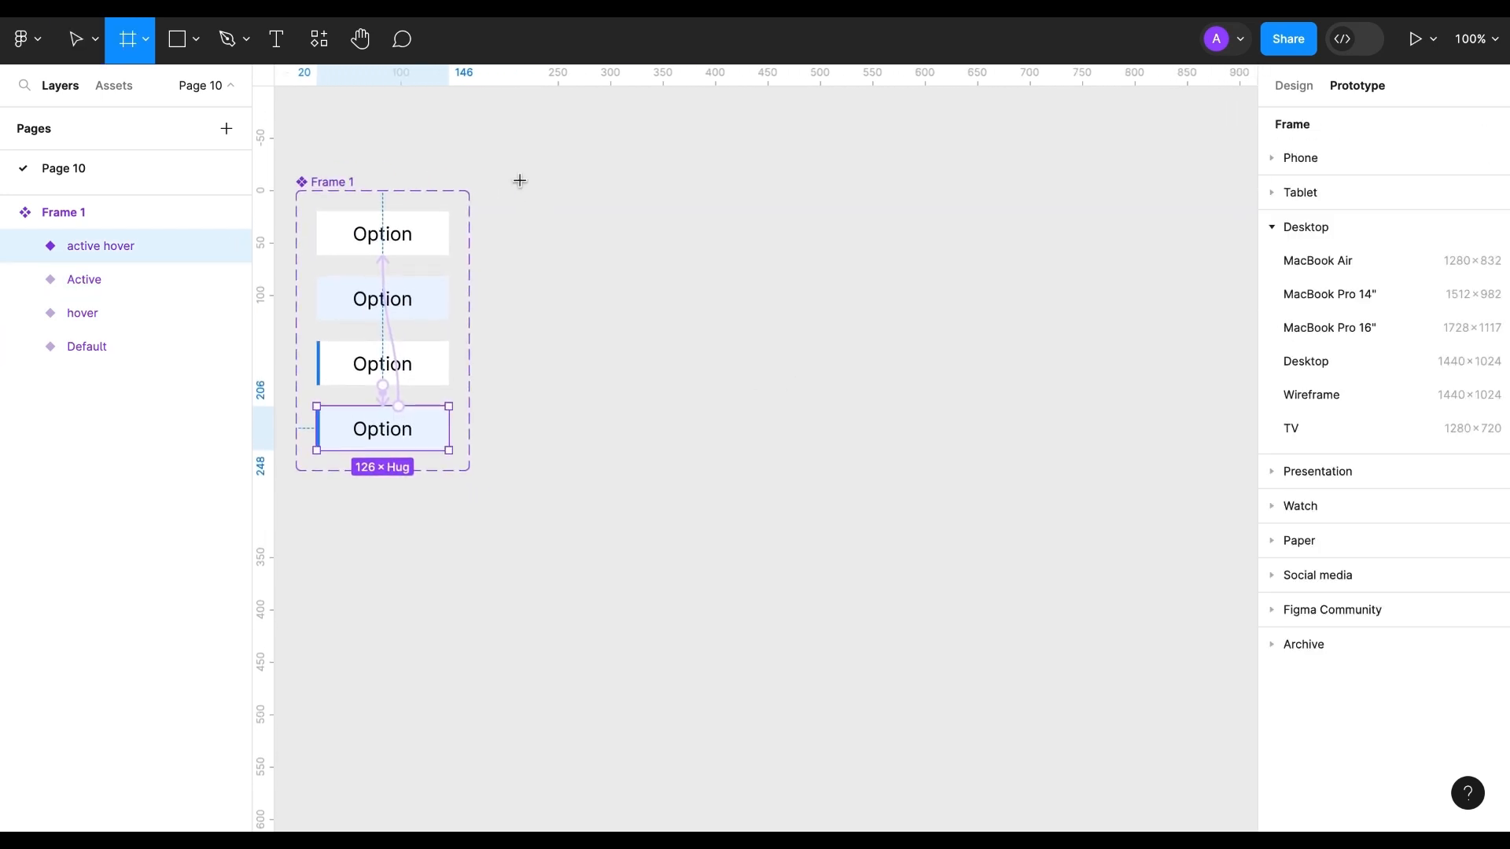
{"action": "mouse_move", "coordinate": [519, 181]}
{"action": "left_mouse_down"}
{"action": "mouse_move", "coordinate": [1057, 691]}
{"action": "mouse_move", "coordinate": [1264, 779]}
{"action": "mouse_move", "coordinate": [1182, 824]}
{"action": "left_mouse_up"}
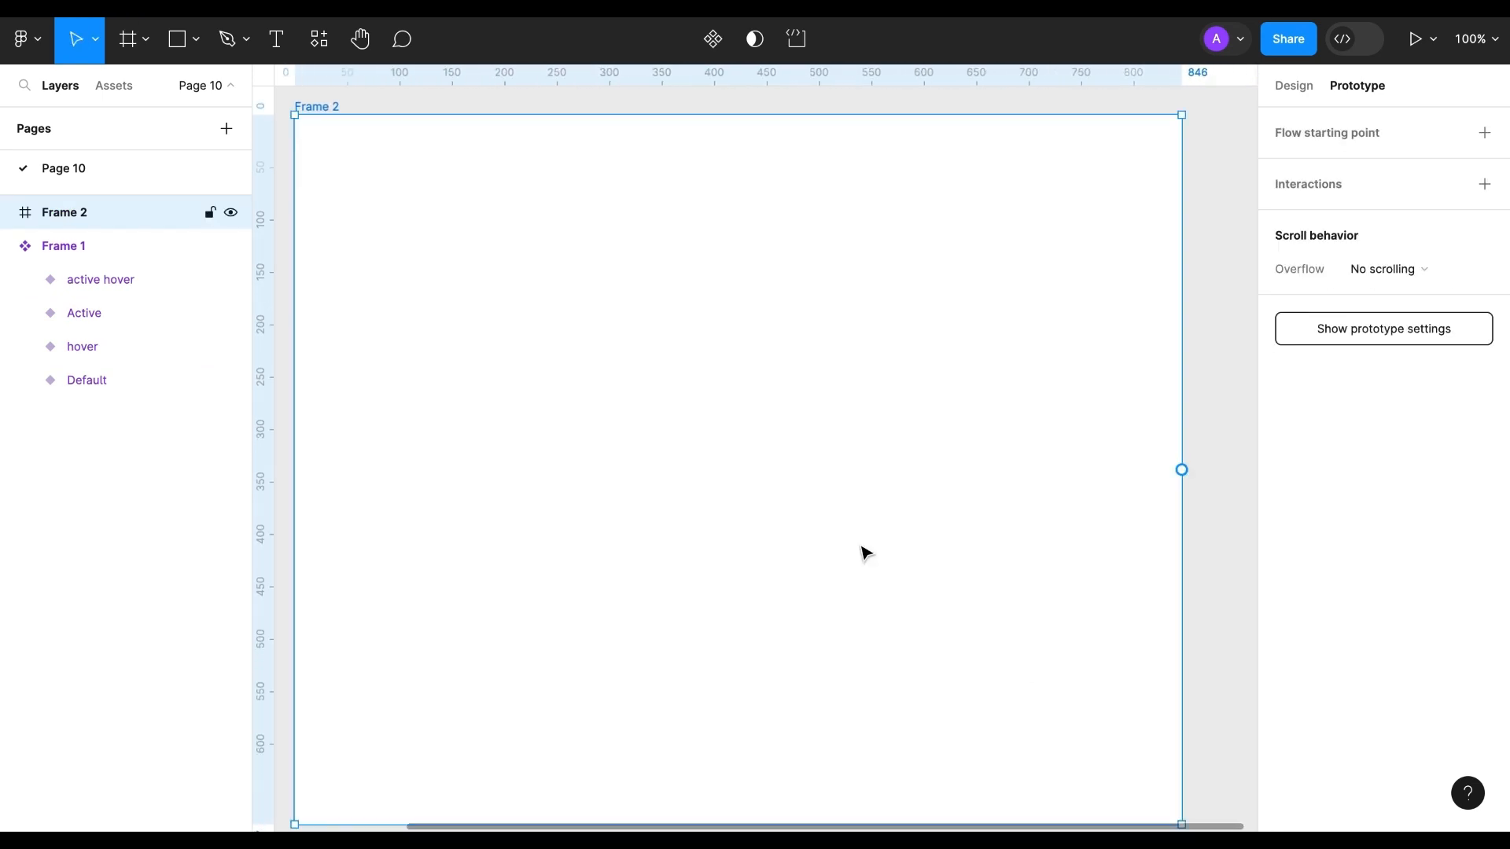
Step: Add a black 000000 inside stroke of 1 to the new frame
{"action": "left_click", "coordinate": [1308, 88]}
{"action": "left_click", "coordinate": [1484, 632]}
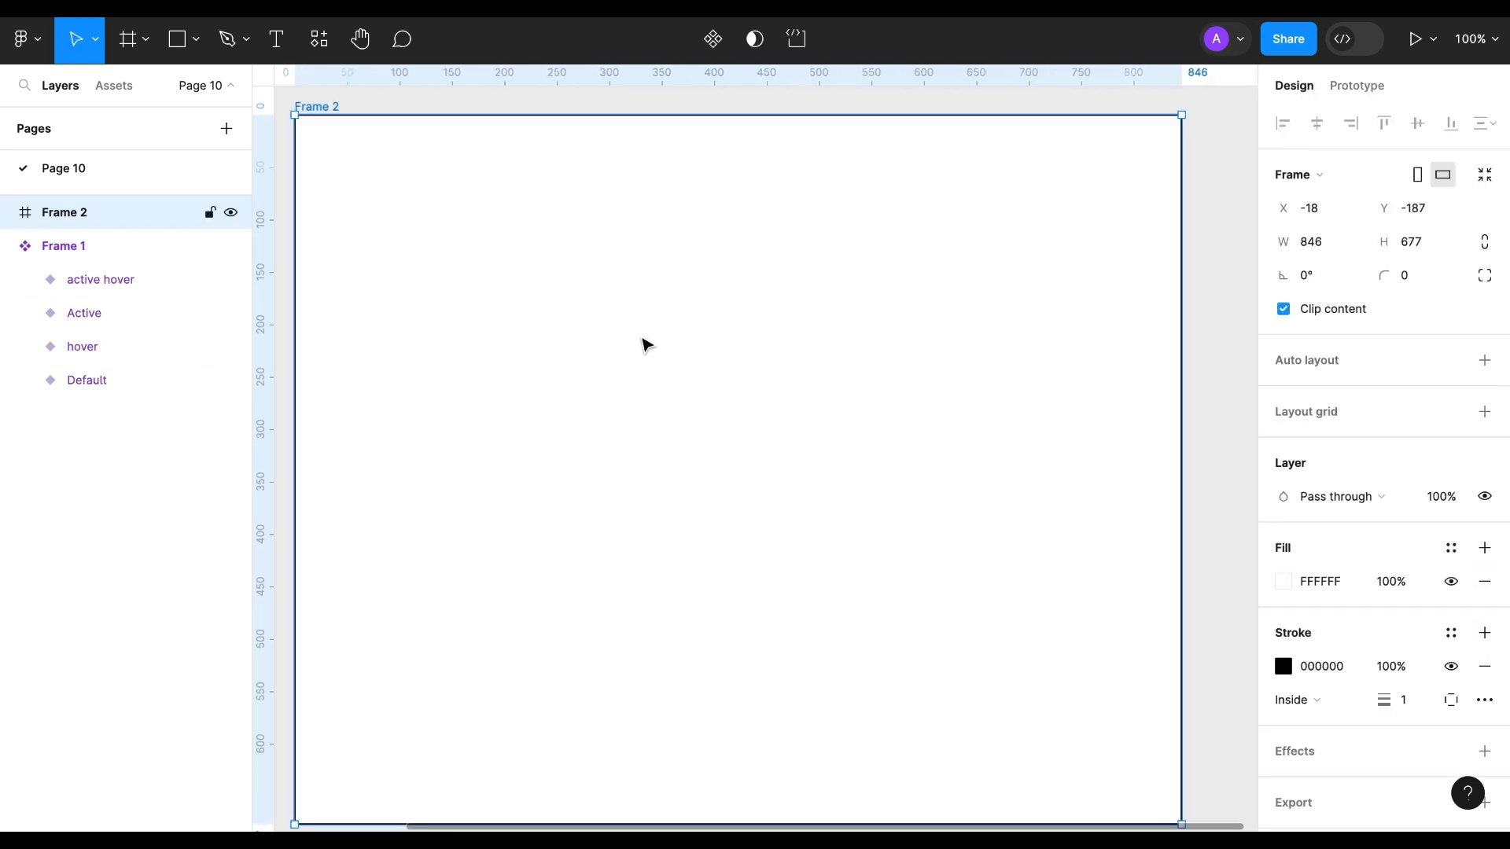
Step: Place an instance of the Default option in the new frame and set the frame's fill to EFEFEF
{"action": "scroll", "coordinate": [644, 344], "scroll_direction": "left", "scroll_amount": 5}
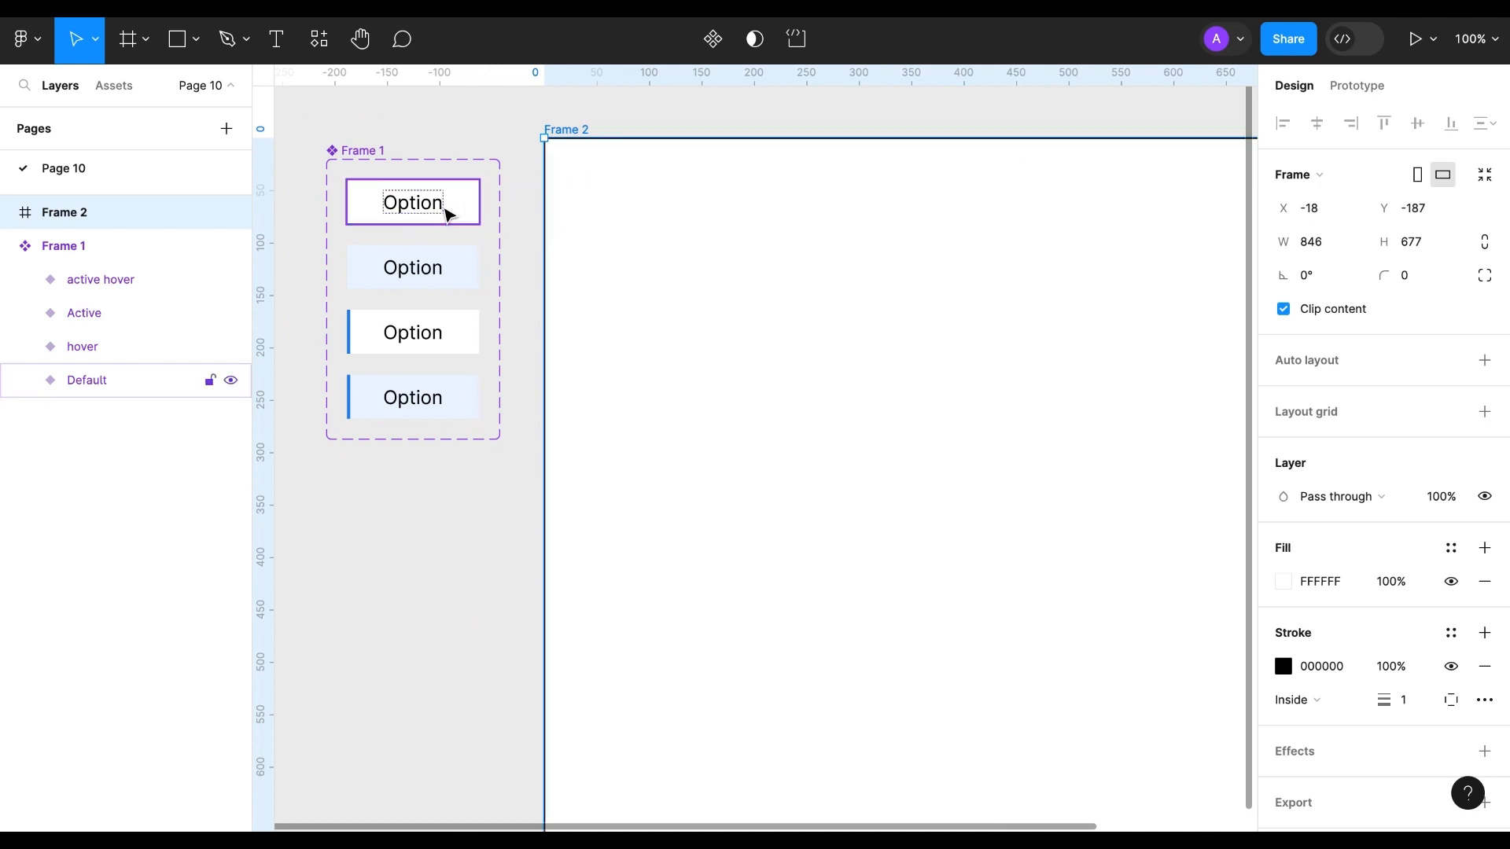
{"action": "left_click_drag", "start_coordinate": [448, 210], "coordinate": [1007, 308]}
{"action": "left_click", "coordinate": [573, 134]}
{"action": "left_click", "coordinate": [1285, 579]}
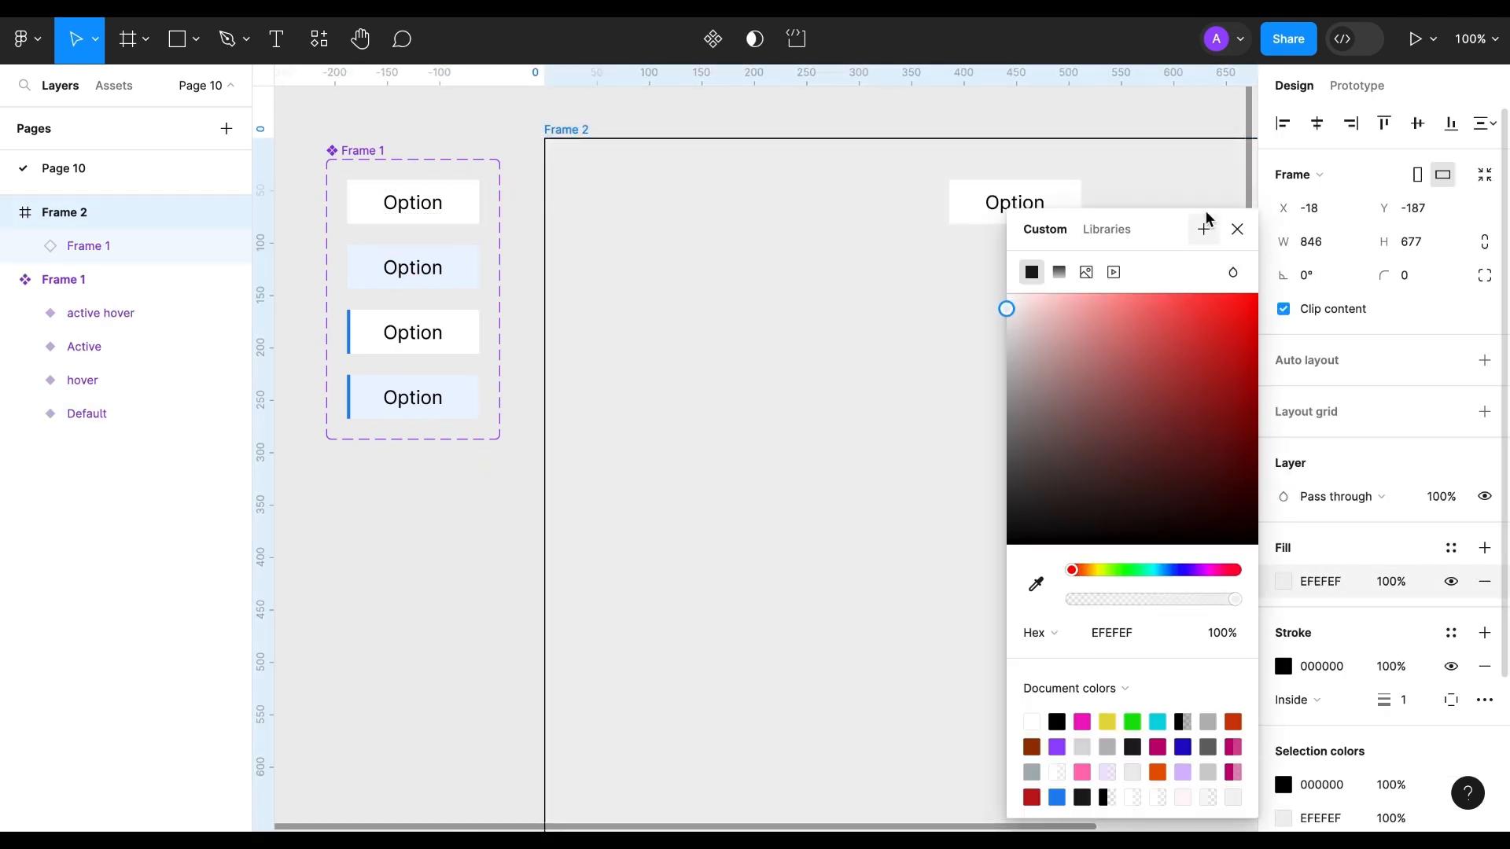
{"action": "left_click", "coordinate": [1237, 229]}
Step: Move the grey frame to about X -82, Y -177
{"action": "scroll", "coordinate": [1058, 221], "scroll_direction": "right", "scroll_amount": 3}
{"action": "scroll", "coordinate": [1054, 212], "scroll_direction": "right", "scroll_amount": 3}
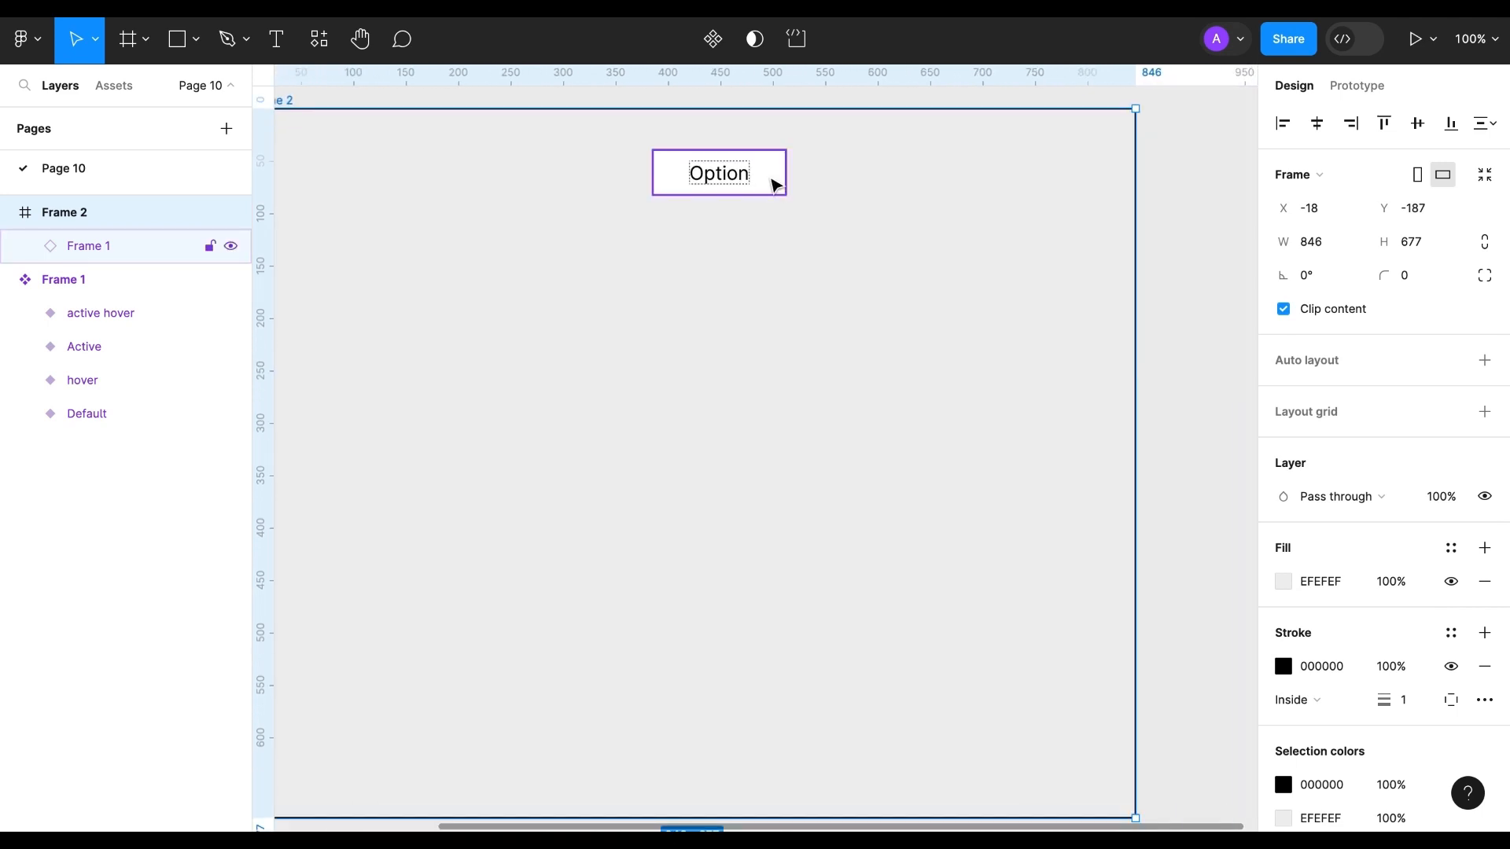
{"action": "left_click_drag", "start_coordinate": [773, 180], "coordinate": [722, 186]}
{"action": "scroll", "coordinate": [756, 186], "scroll_direction": "left", "scroll_amount": 3}
{"action": "scroll", "coordinate": [865, 212], "scroll_direction": "up", "scroll_amount": 2}
{"action": "scroll", "coordinate": [865, 213], "scroll_direction": "right", "scroll_amount": 2}
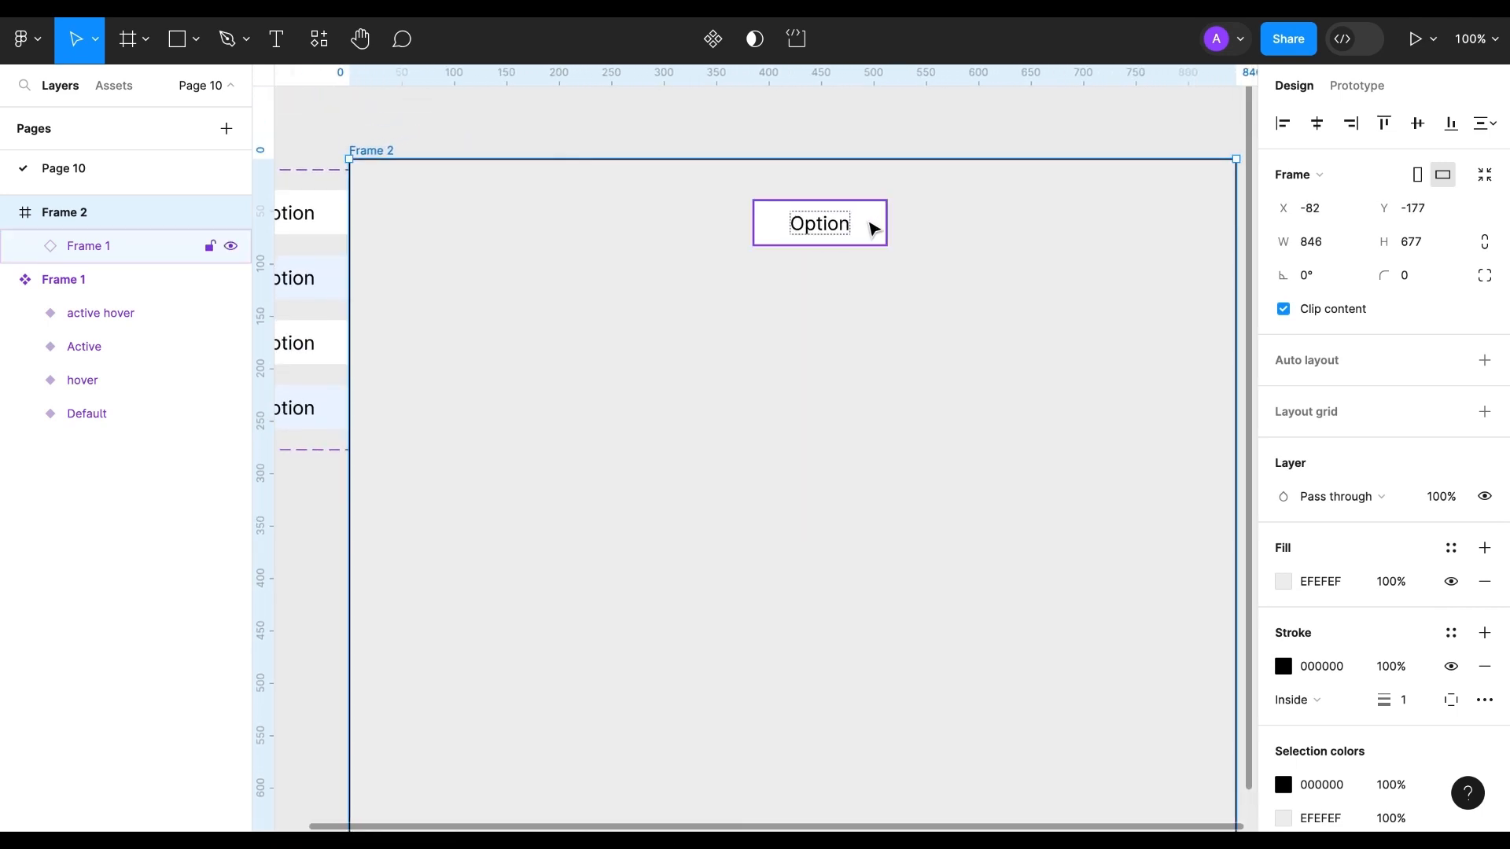
Step: Centre the Option instance horizontally in the frame and stack four duplicates directly beneath it
{"action": "left_click", "coordinate": [865, 227]}
{"action": "left_click_drag", "start_coordinate": [854, 230], "coordinate": [847, 324]}
{"action": "key", "text": "ctrl+d"}
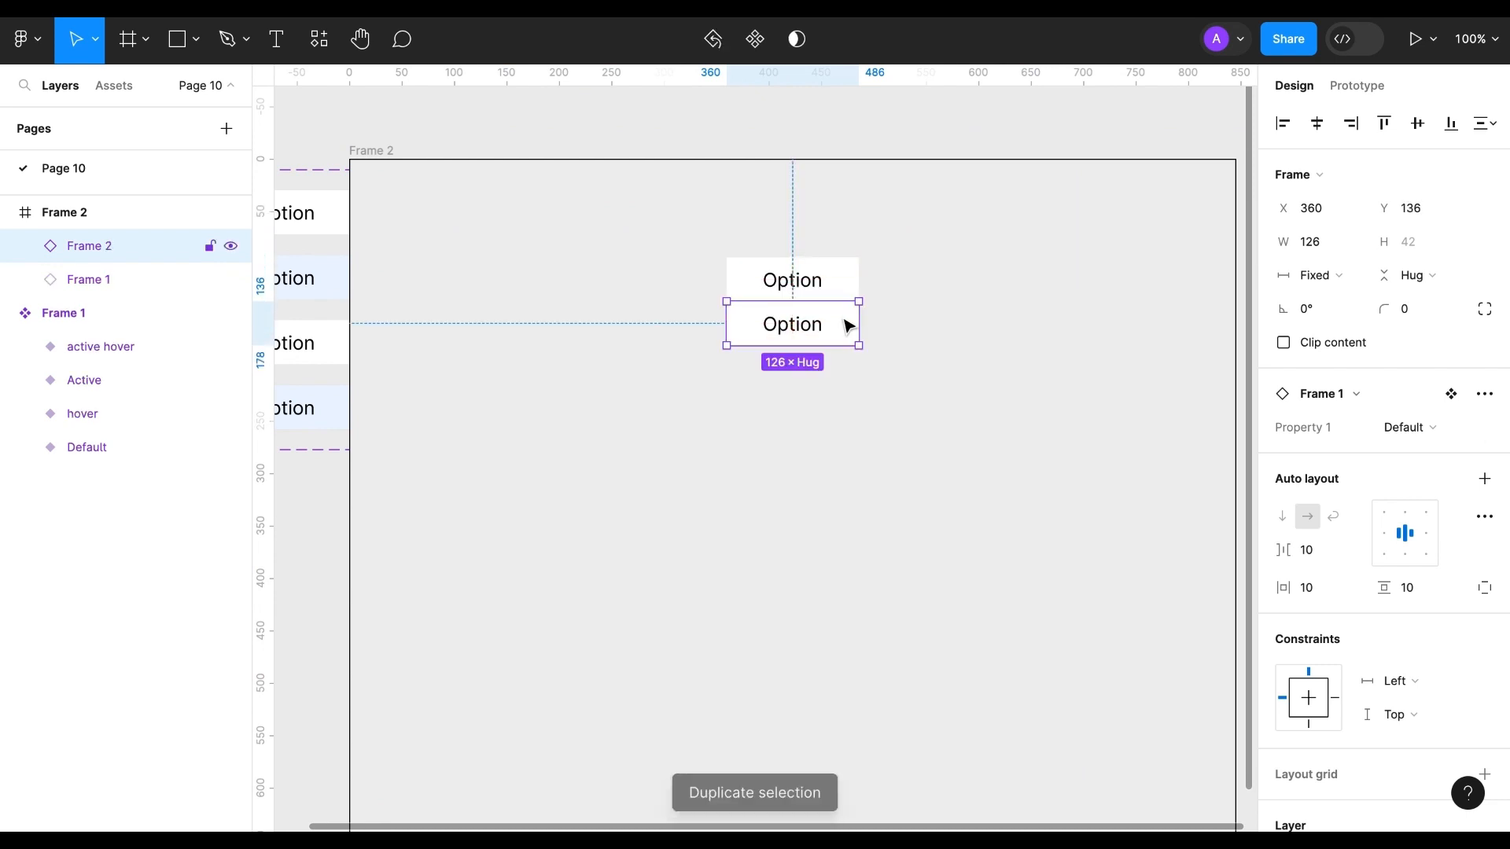
{"action": "key", "text": "ctrl+d"}
{"action": "key", "text": "ctrl+d"}
{"action": "key", "text": "ctrl+d"}
Step: Make the grey frame a flow starting point and test its options in the prototype preview
{"action": "left_click", "coordinate": [363, 149]}
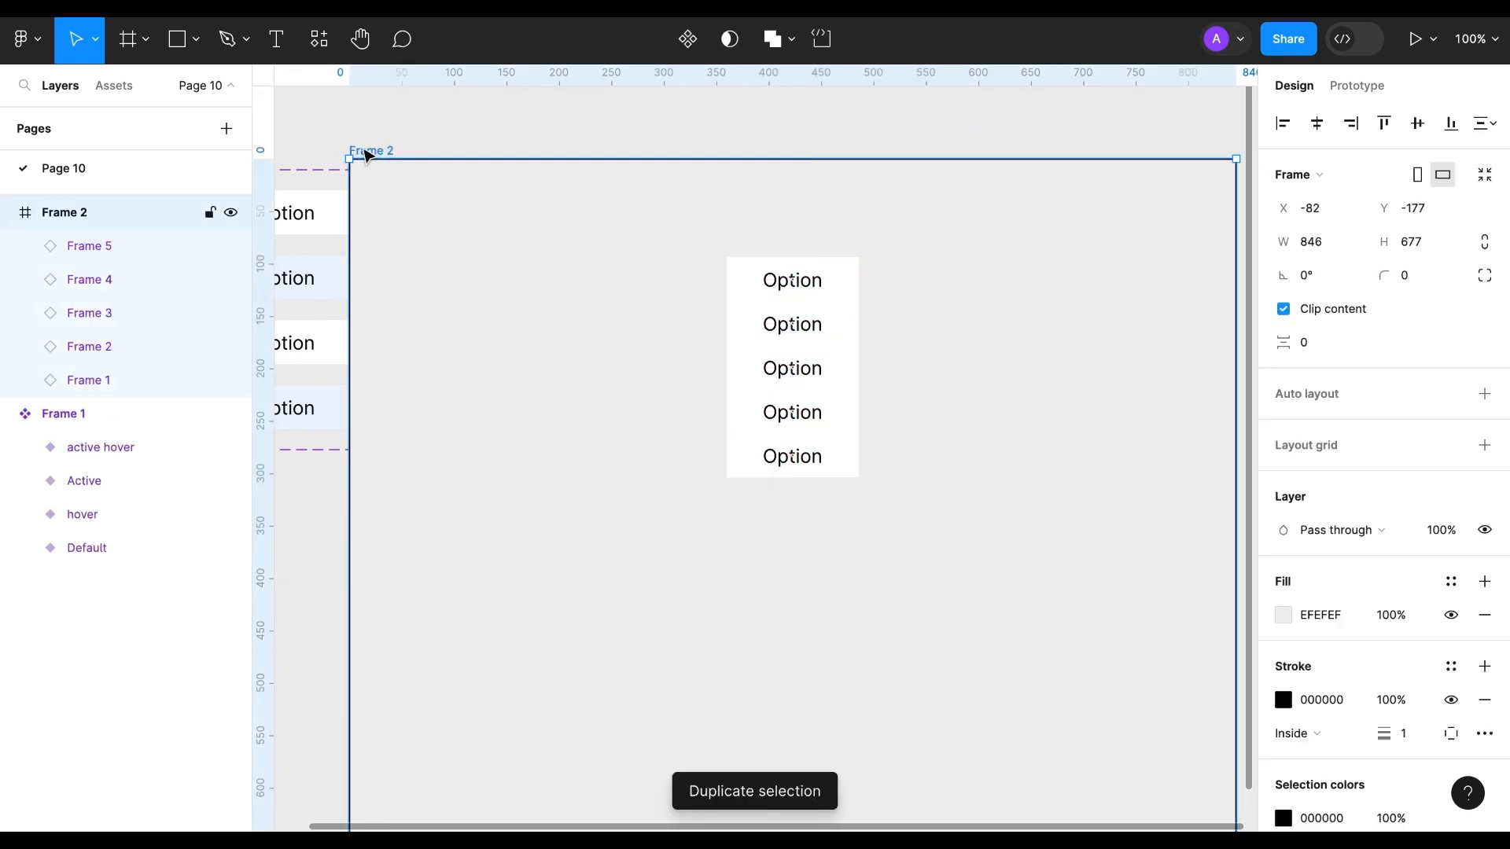
{"action": "left_click", "coordinate": [1361, 84]}
{"action": "left_click", "coordinate": [1485, 133]}
{"action": "left_click", "coordinate": [1417, 41]}
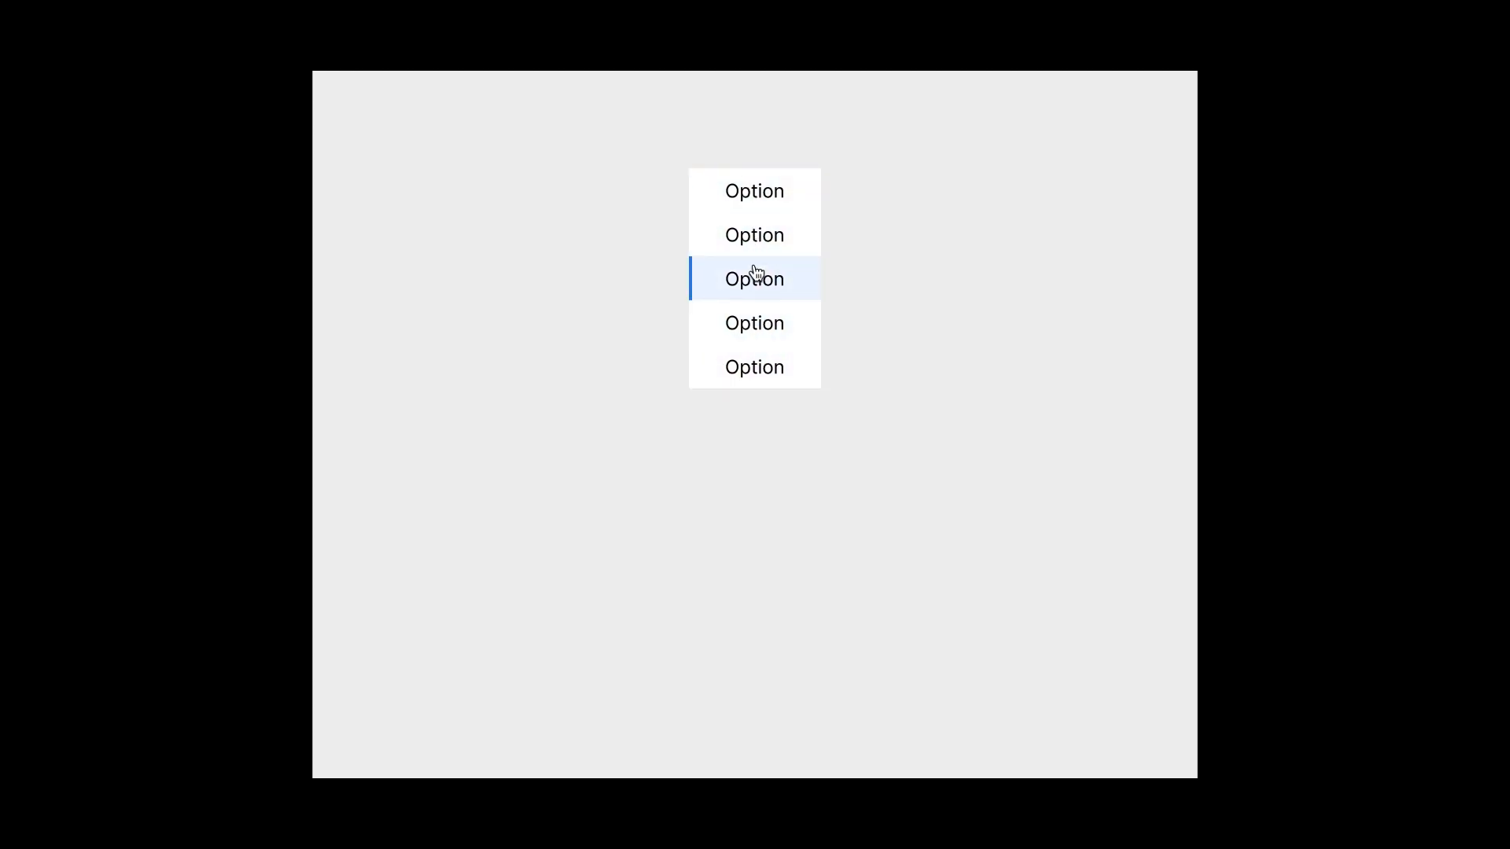
{"action": "left_click", "coordinate": [751, 193]}
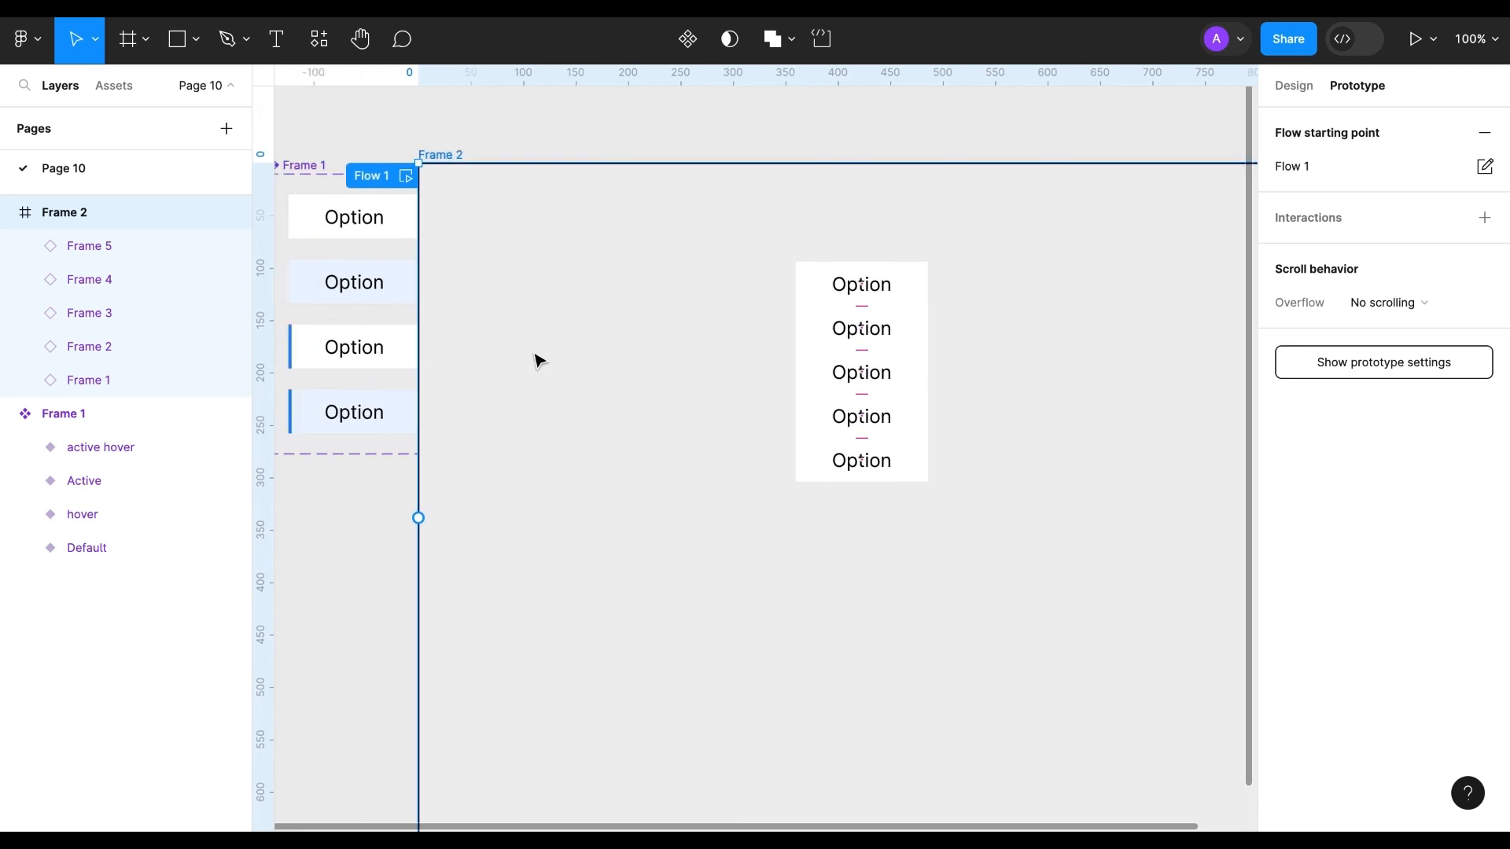
Step: Move the grey frame below the component set, aligned with the set's left edge
{"action": "scroll", "coordinate": [539, 361], "scroll_direction": "down", "scroll_amount": 5}
{"action": "scroll", "coordinate": [539, 361], "scroll_direction": "down", "scroll_amount": 1}
{"action": "left_click_drag", "start_coordinate": [539, 215], "coordinate": [468, 414]}
Step: Place a copy of the Default option on the empty canvas beside the component set and detach the instance
{"action": "left_click", "coordinate": [1293, 85]}
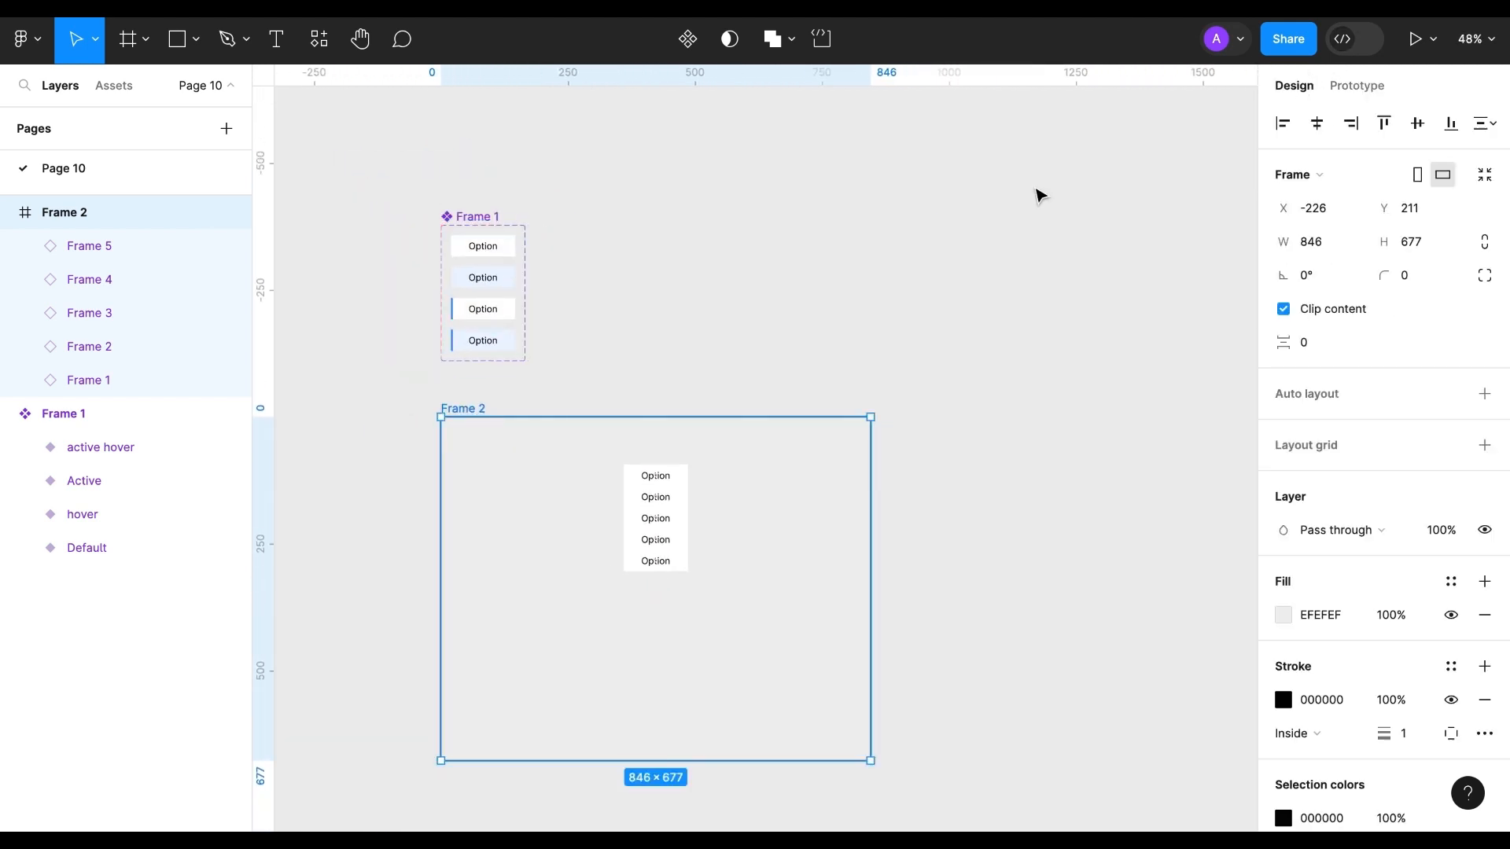
{"action": "left_click", "coordinate": [500, 250]}
{"action": "left_click_drag", "start_coordinate": [519, 247], "coordinate": [651, 236]}
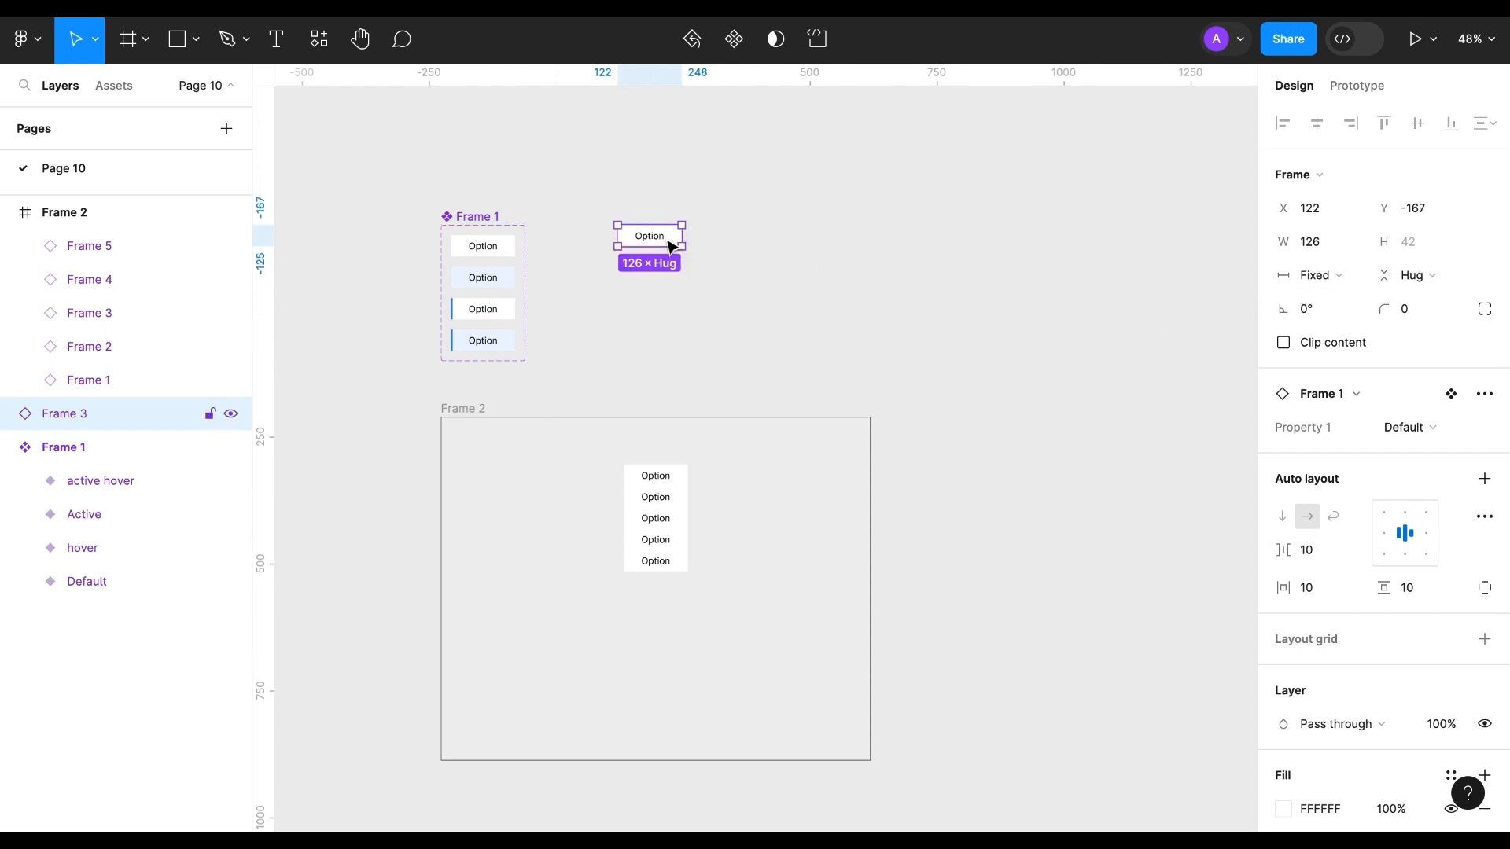
{"action": "right_click", "coordinate": [668, 243]}
{"action": "mouse_move", "coordinate": [731, 550]}
{"action": "left_click", "coordinate": [731, 594]}
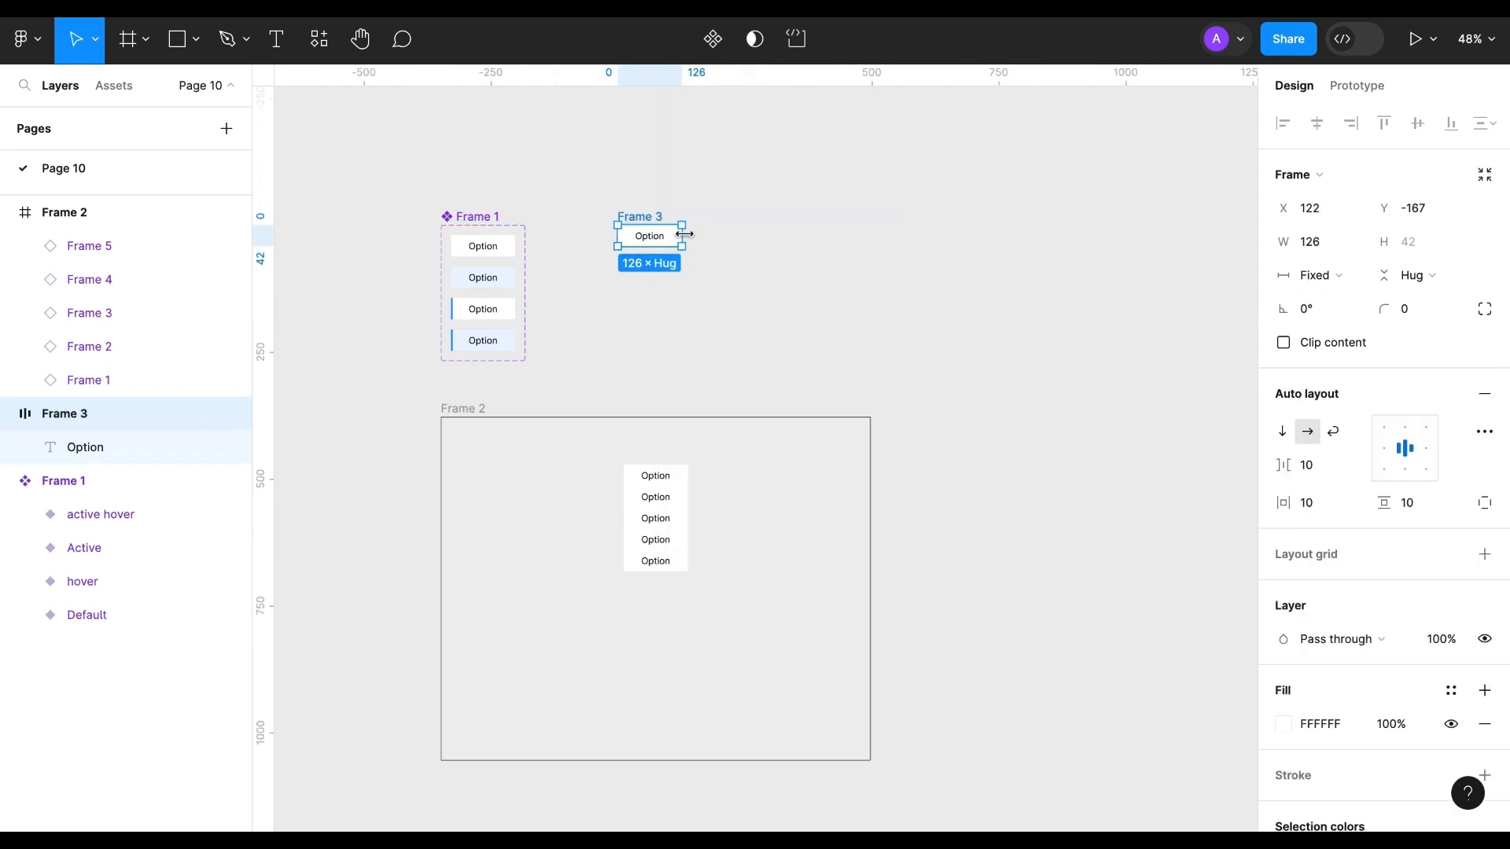
Step: Widen the detached option to about 239 and set its text to Fill width with centred alignment
{"action": "left_click_drag", "start_coordinate": [684, 234], "coordinate": [739, 228]}
{"action": "scroll", "coordinate": [739, 228], "scroll_direction": "up", "scroll_amount": 5}
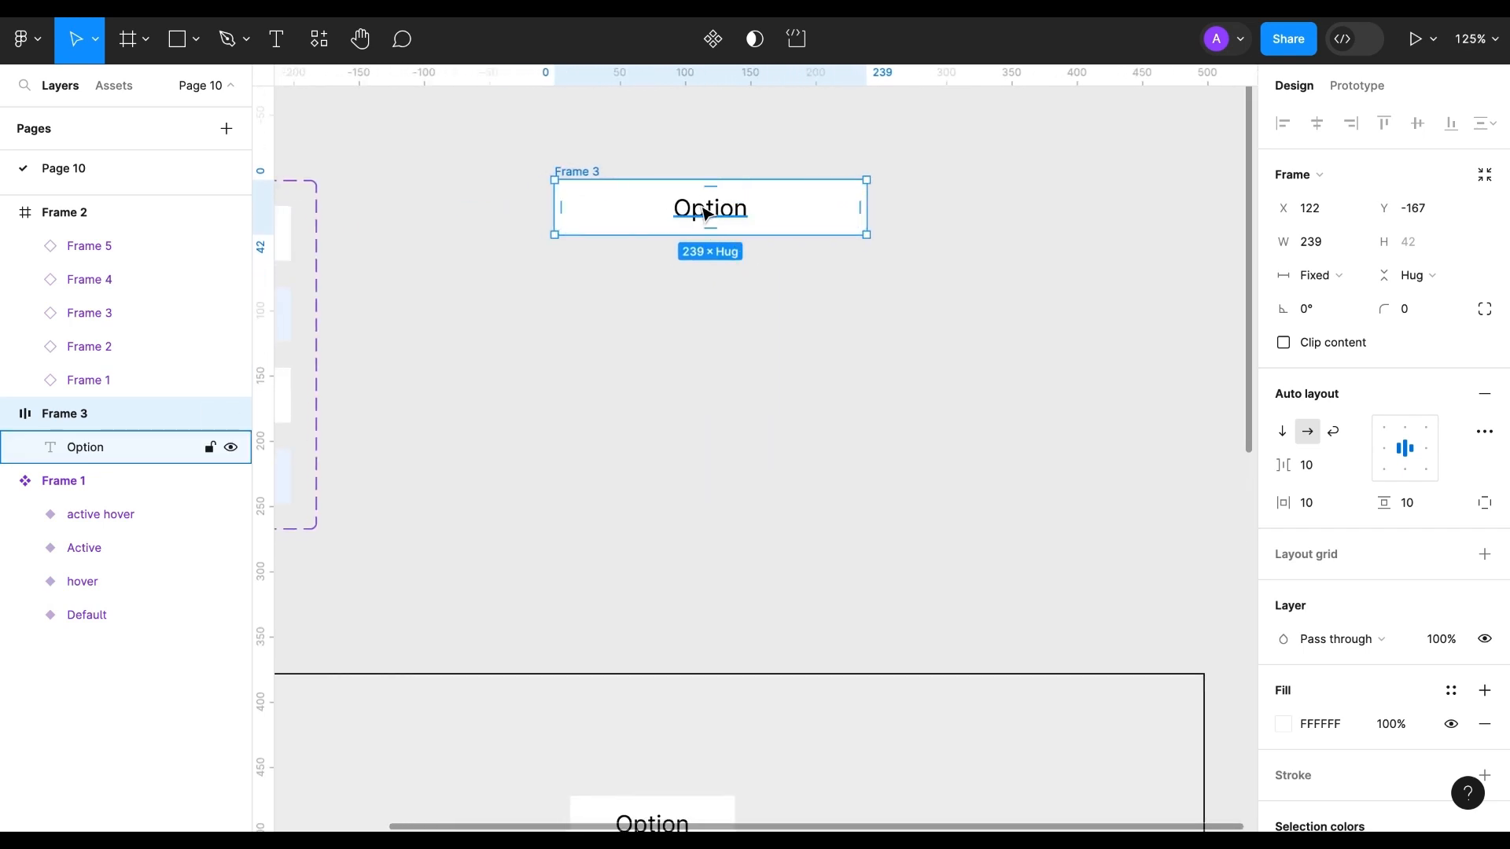
{"action": "left_click", "coordinate": [1337, 275]}
{"action": "left_click", "coordinate": [1338, 274]}
{"action": "left_click", "coordinate": [711, 212]}
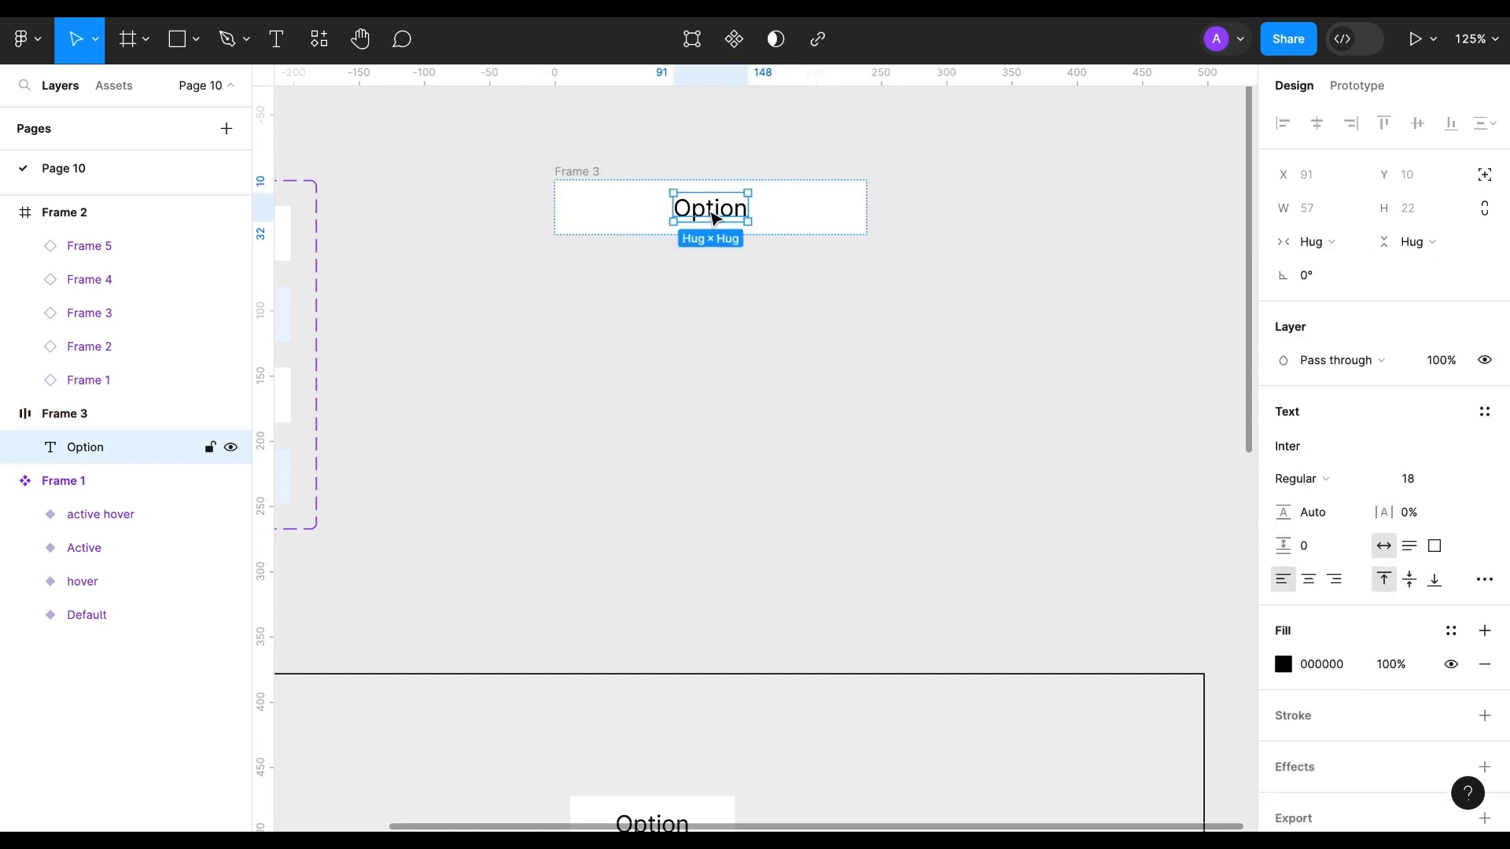
{"action": "left_click", "coordinate": [1337, 243]}
{"action": "left_click", "coordinate": [1347, 266]}
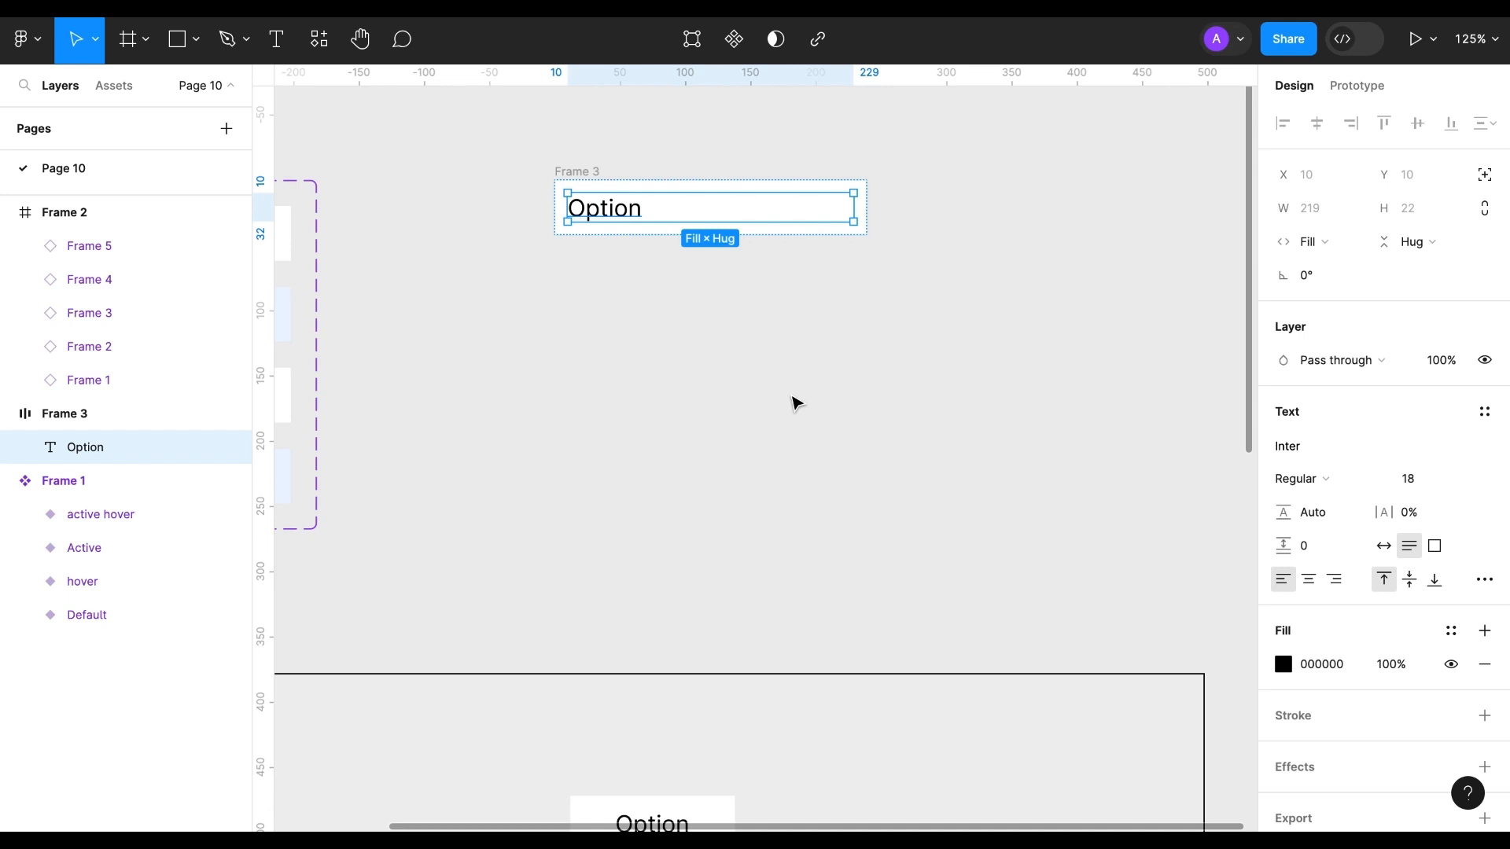
{"action": "left_click", "coordinate": [1309, 579]}
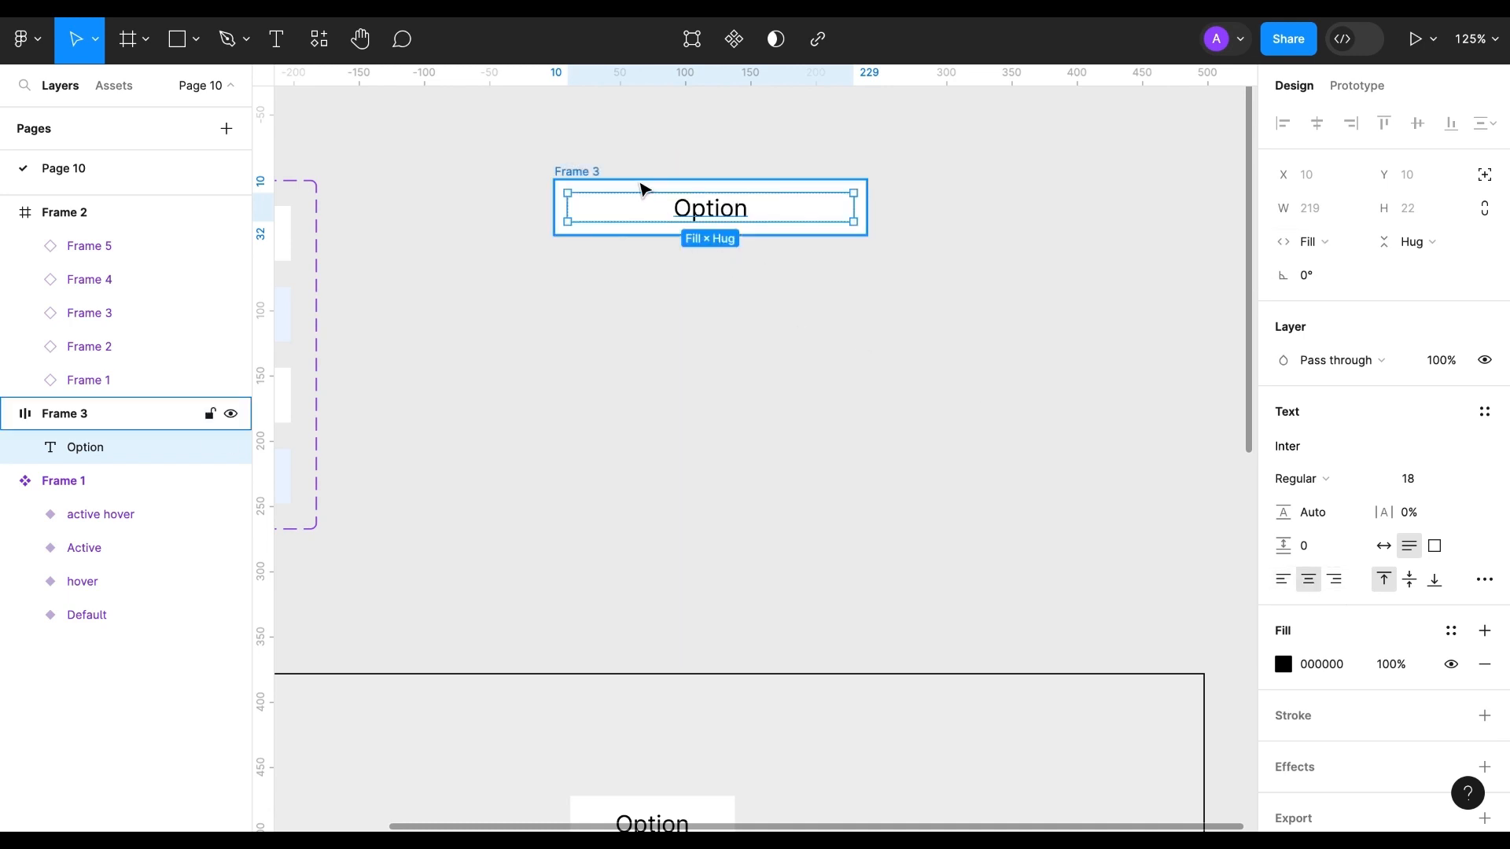
Step: Stack five duplicates of the detached option frame directly below it
{"action": "left_click", "coordinate": [582, 175]}
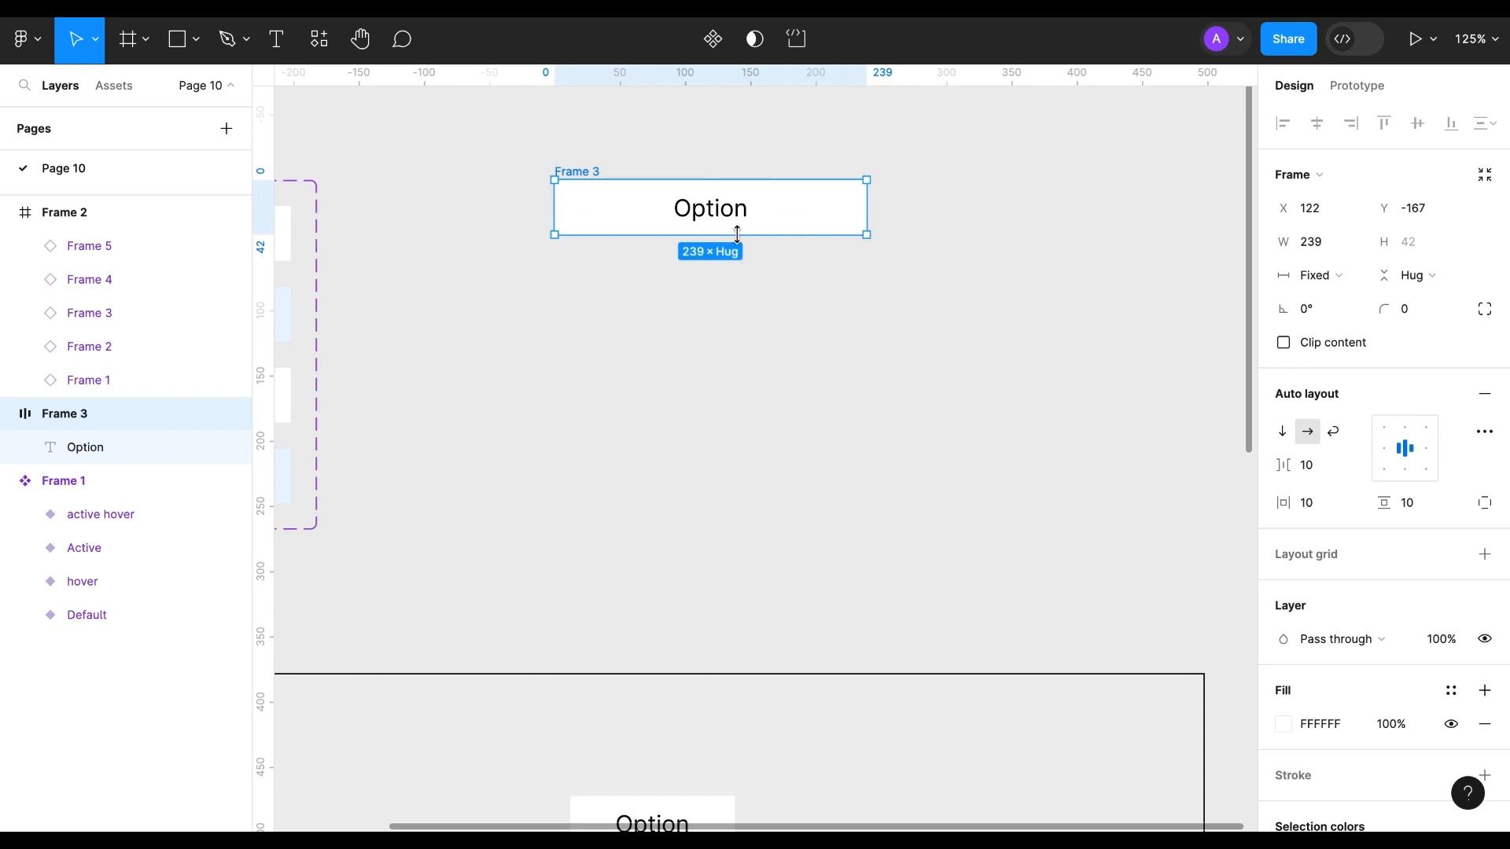
{"action": "key", "text": "ctrl+d"}
{"action": "left_click_drag", "start_coordinate": [988, 222], "coordinate": [634, 275]}
{"action": "key", "text": "ctrl+d"}
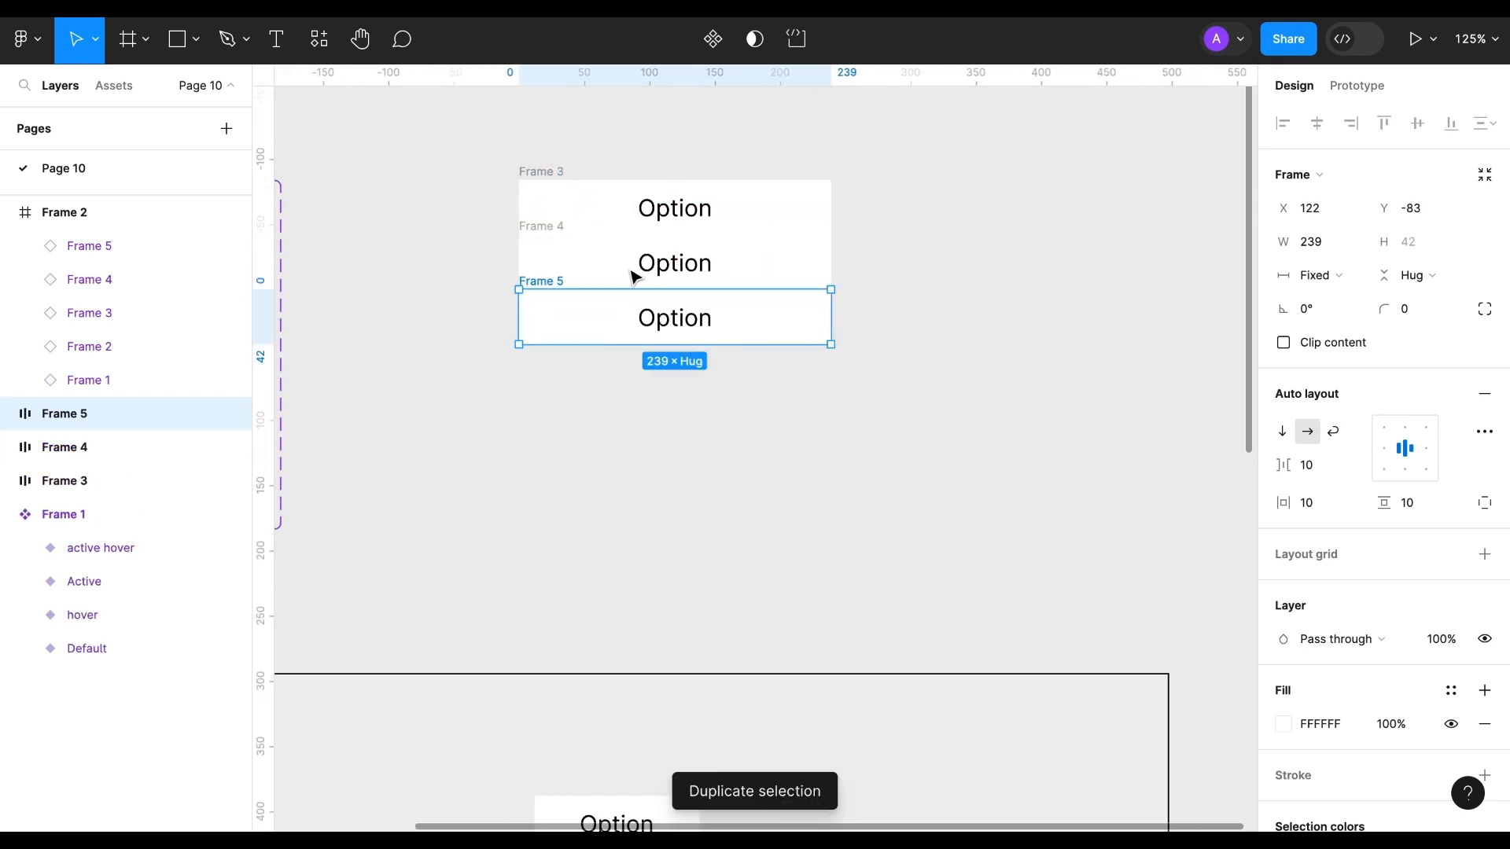
{"action": "key", "text": "ctrl+d"}
{"action": "key", "text": "ctrl+d"}
{"action": "key", "text": "ctrl+d"}
Step: Number the texts of the six stacked rows Option 1 through Option 6
{"action": "left_click", "coordinate": [687, 214]}
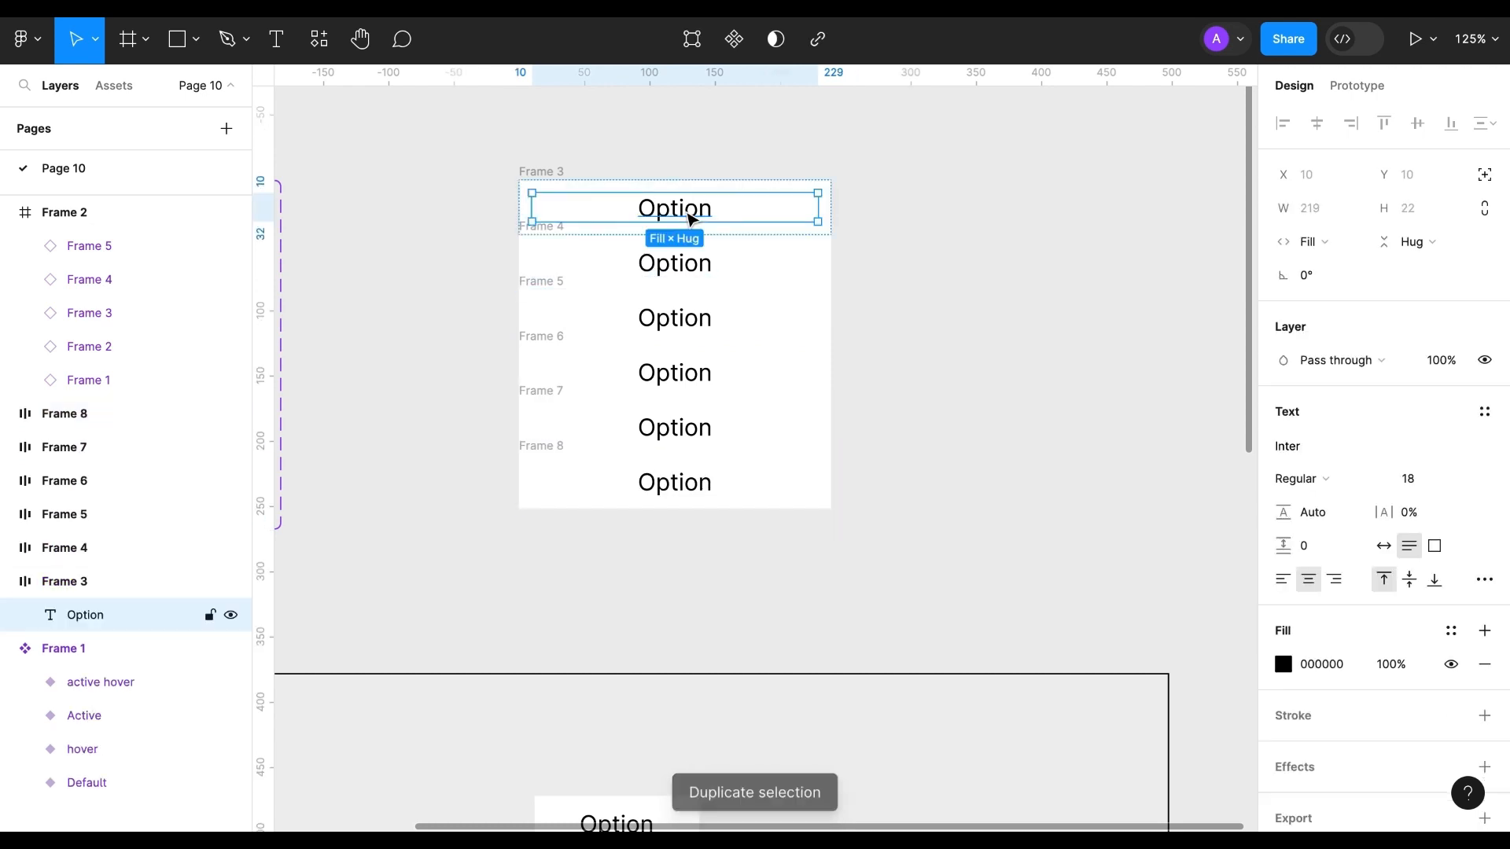
{"action": "double_click", "coordinate": [688, 214]}
{"action": "left_click", "coordinate": [716, 208]}
{"action": "type", "text": "1"}
{"action": "key", "text": "BackSpace"}
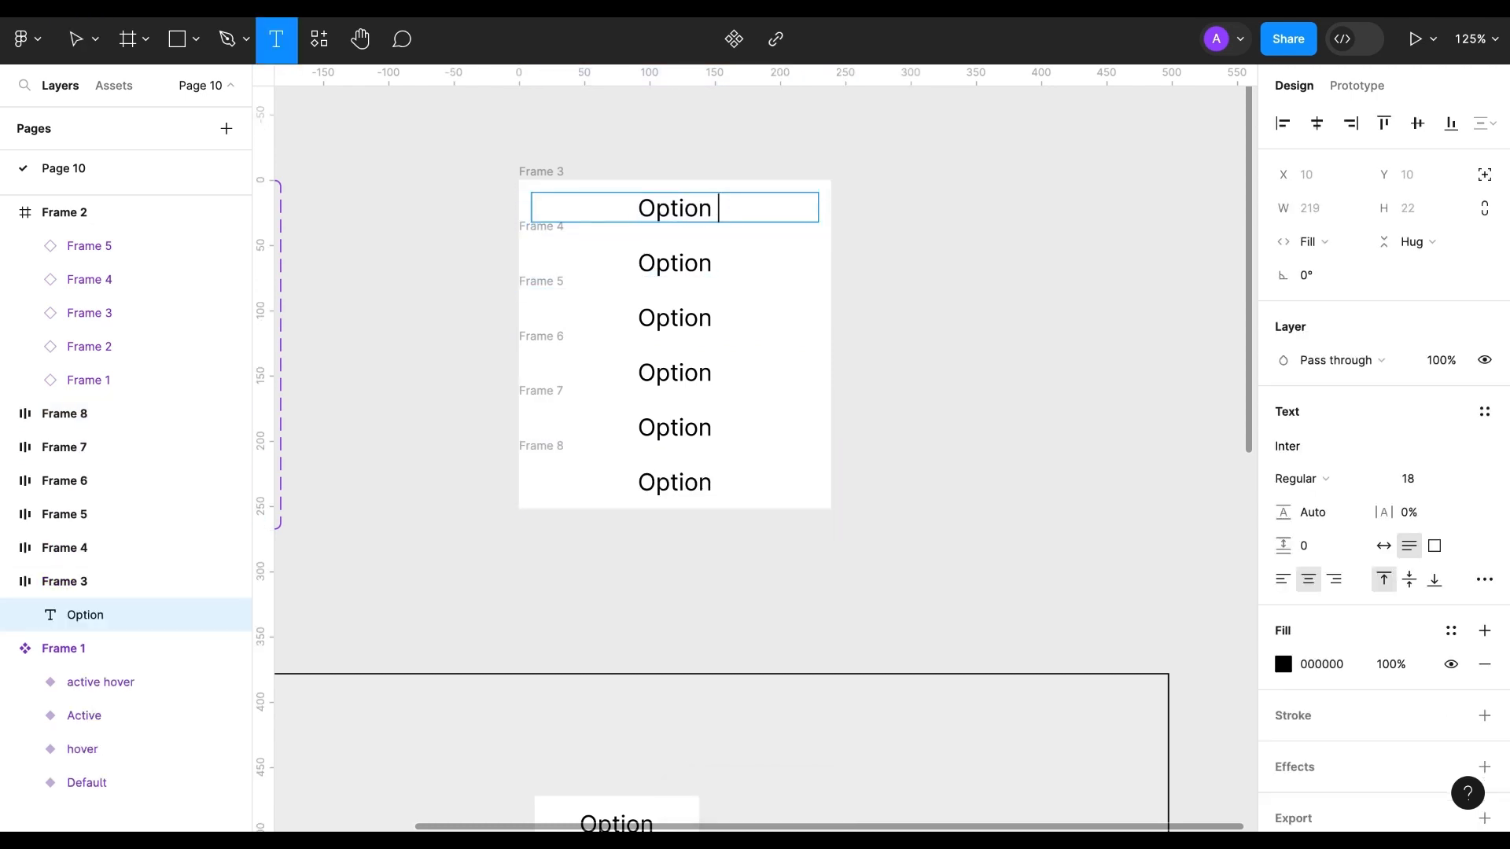
{"action": "type", "text": "1"}
{"action": "left_click", "coordinate": [716, 262]}
{"action": "type", "text": "2"}
{"action": "left_click", "coordinate": [714, 317]}
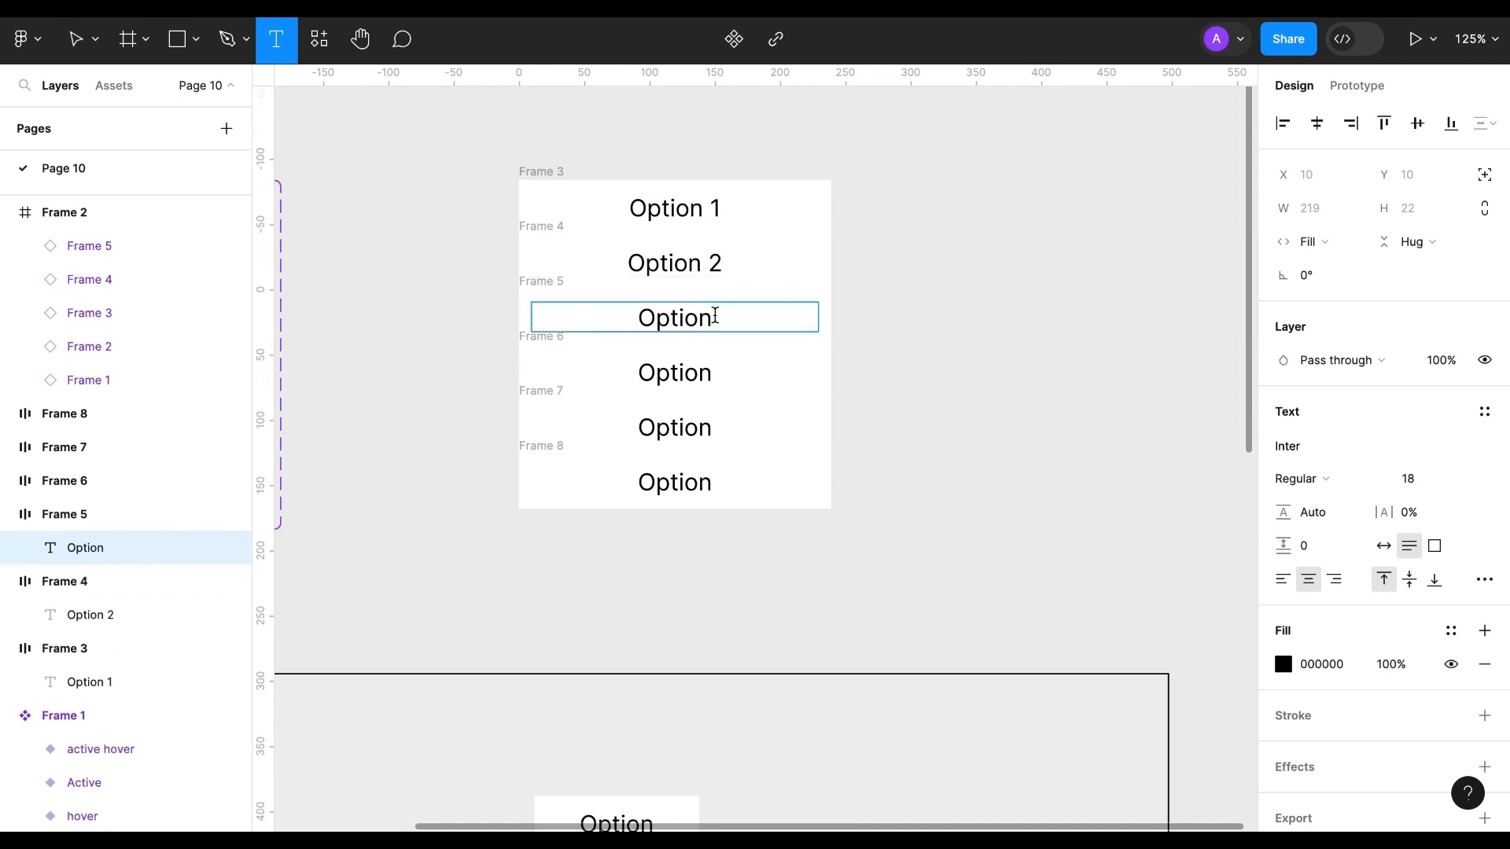
{"action": "type", "text": "3"}
{"action": "left_click", "coordinate": [716, 372]}
{"action": "type", "text": "4"}
{"action": "left_click", "coordinate": [718, 427]}
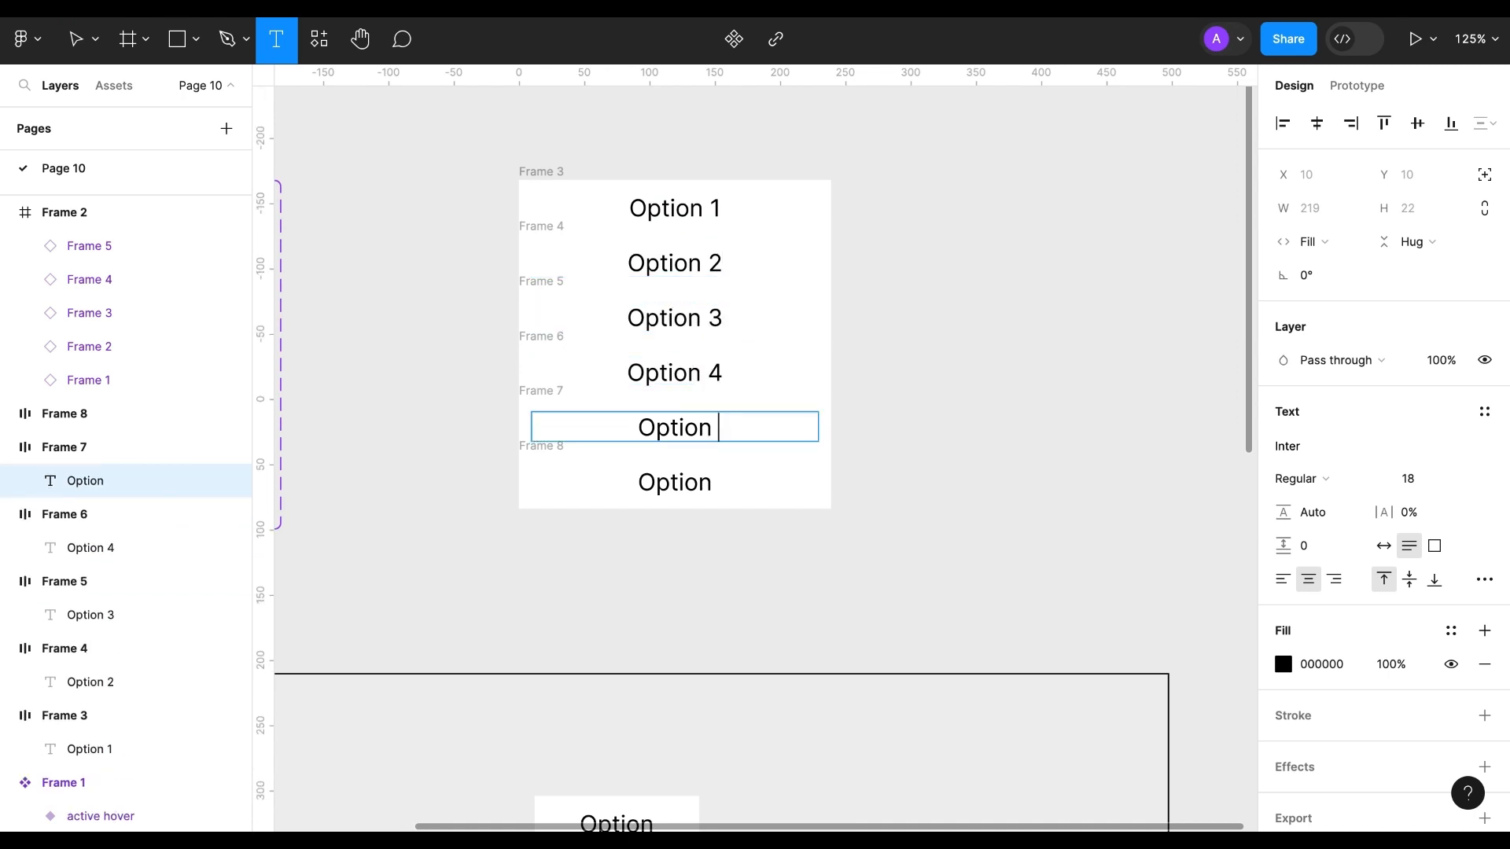
{"action": "type", "text": "5"}
{"action": "left_click", "coordinate": [712, 482]}
{"action": "type", "text": "6"}
{"action": "left_click", "coordinate": [497, 153]}
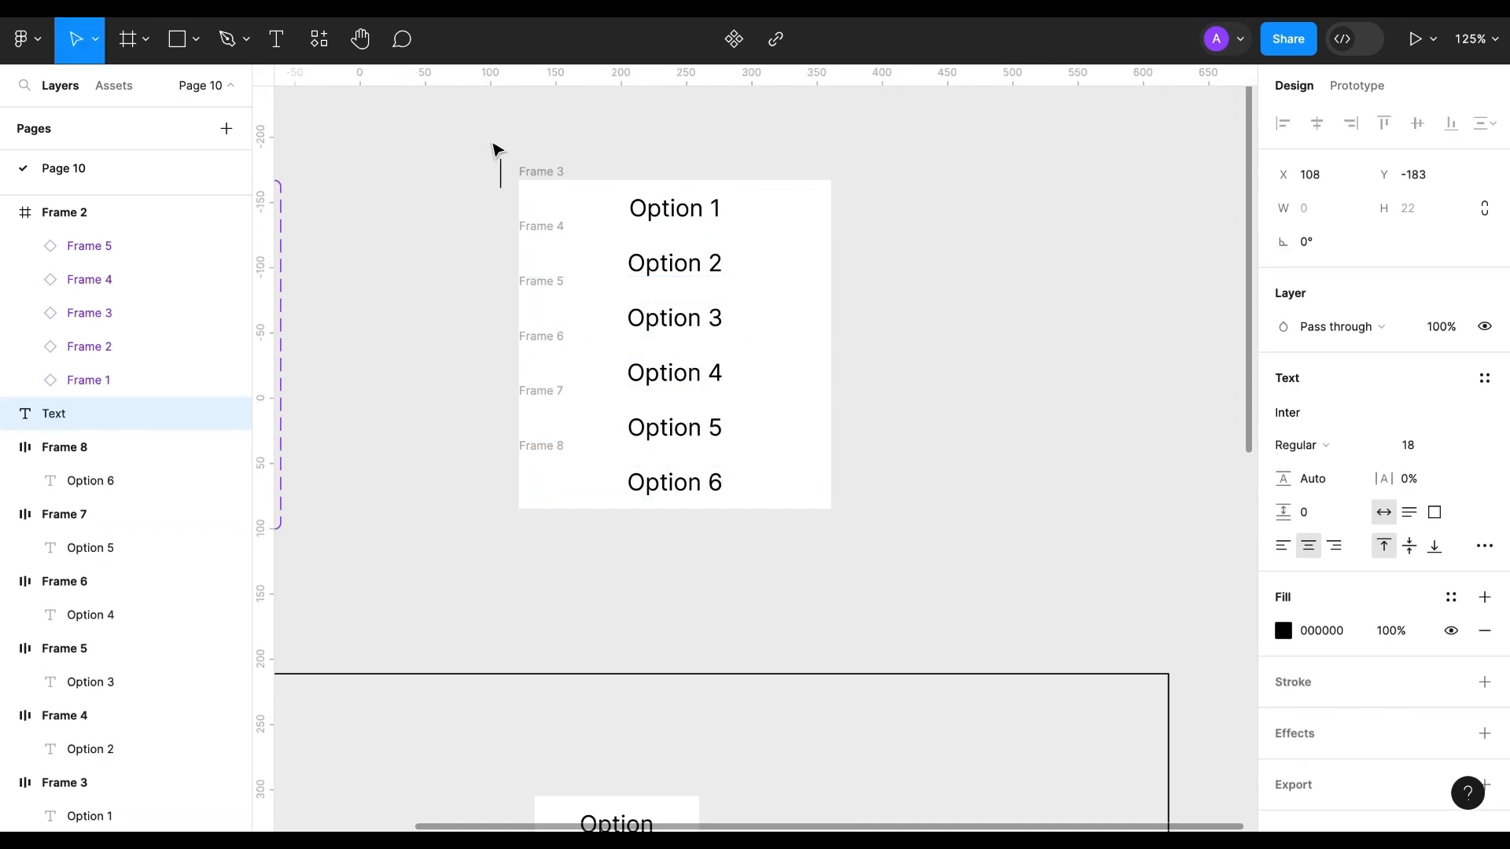
{"action": "key", "text": "Escape"}
Step: Turn the six option rows into a single component and rename it list of options
{"action": "left_click_drag", "start_coordinate": [491, 166], "coordinate": [903, 539]}
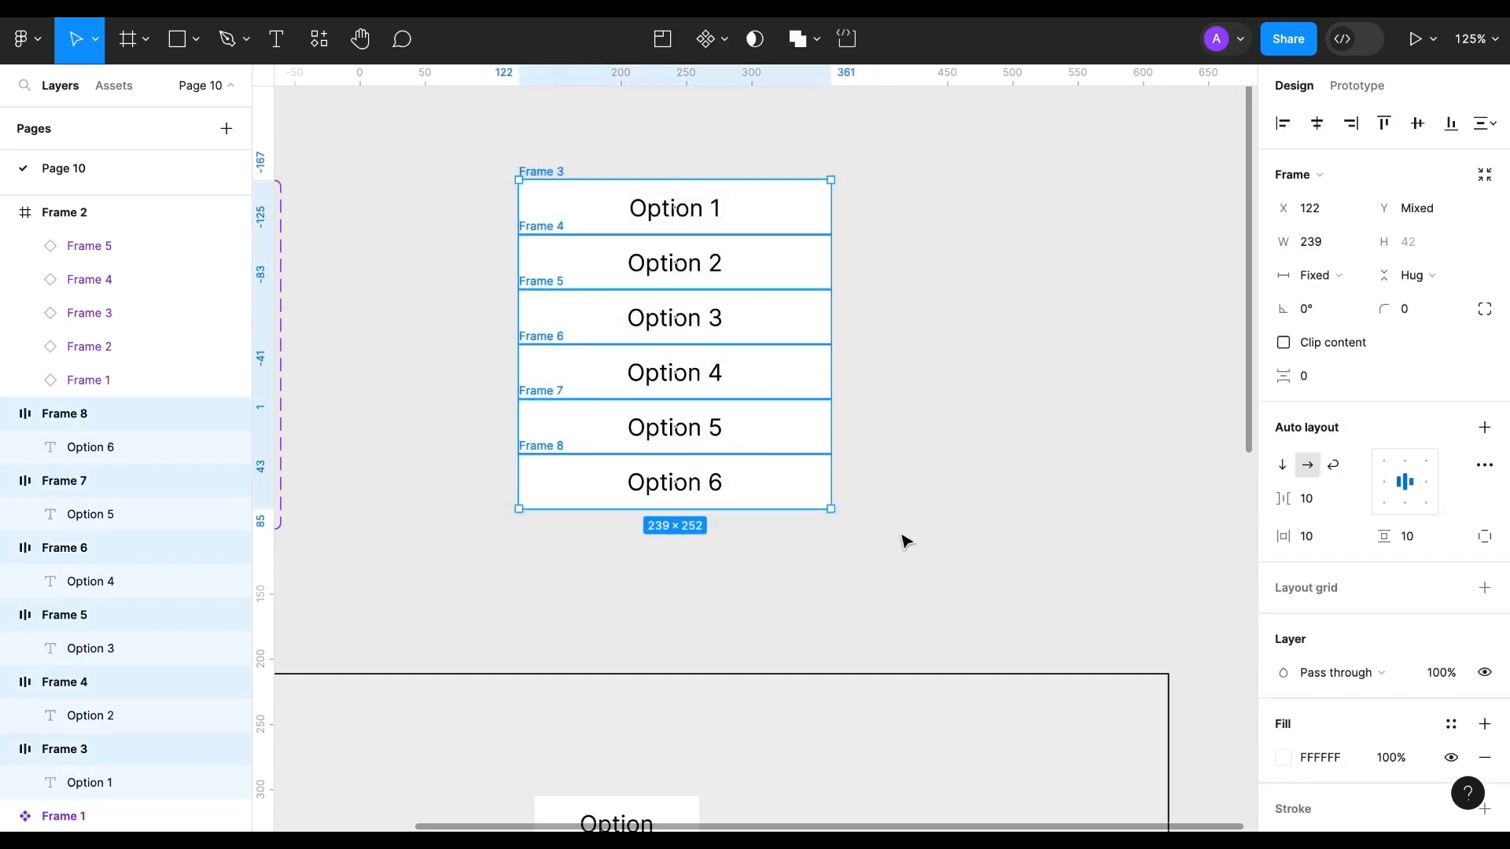
{"action": "left_click", "coordinate": [706, 44]}
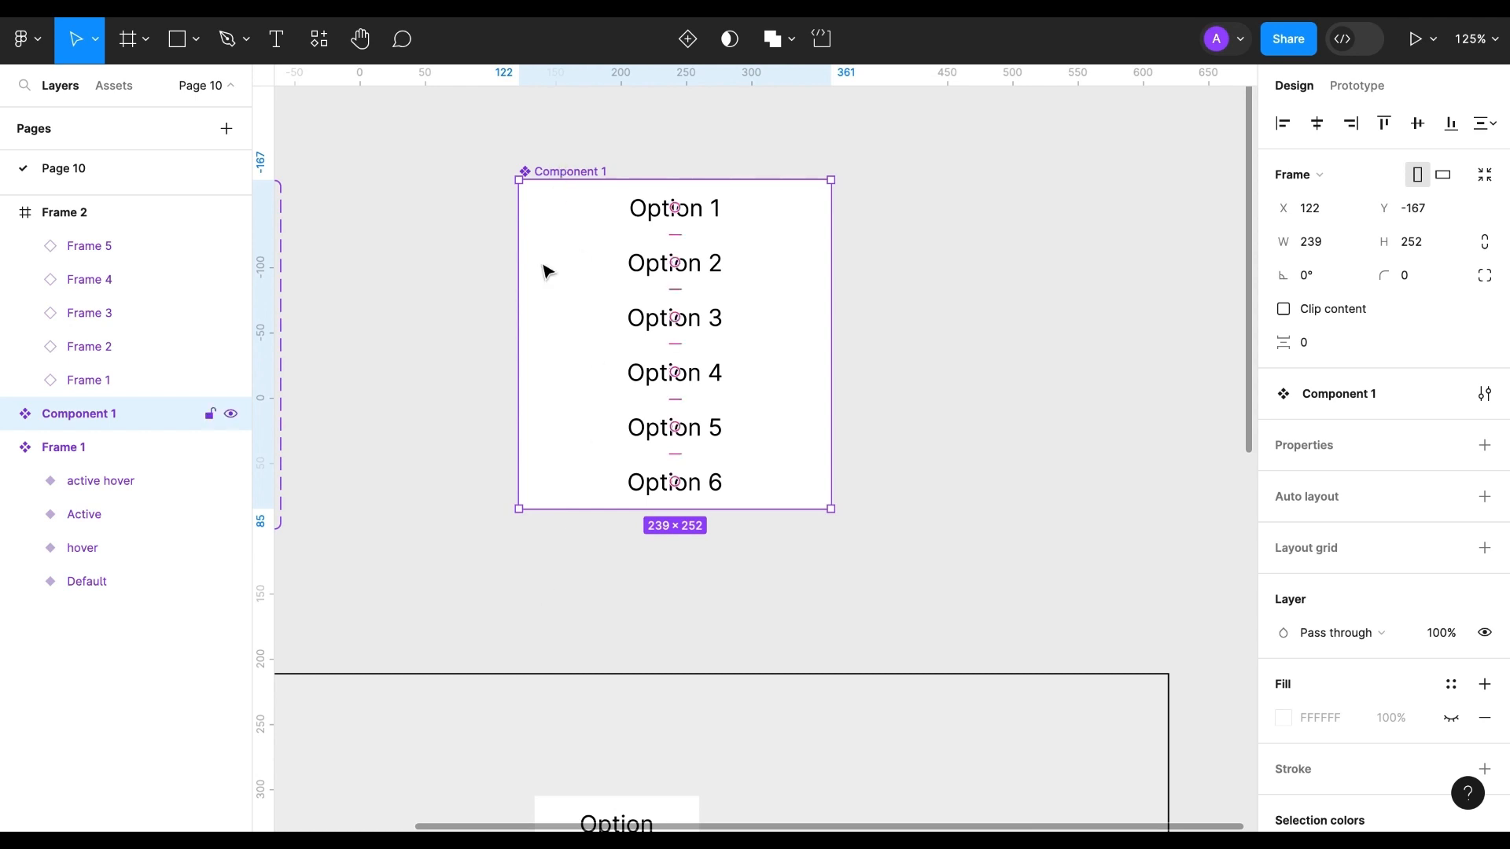
{"action": "left_click", "coordinate": [363, 382]}
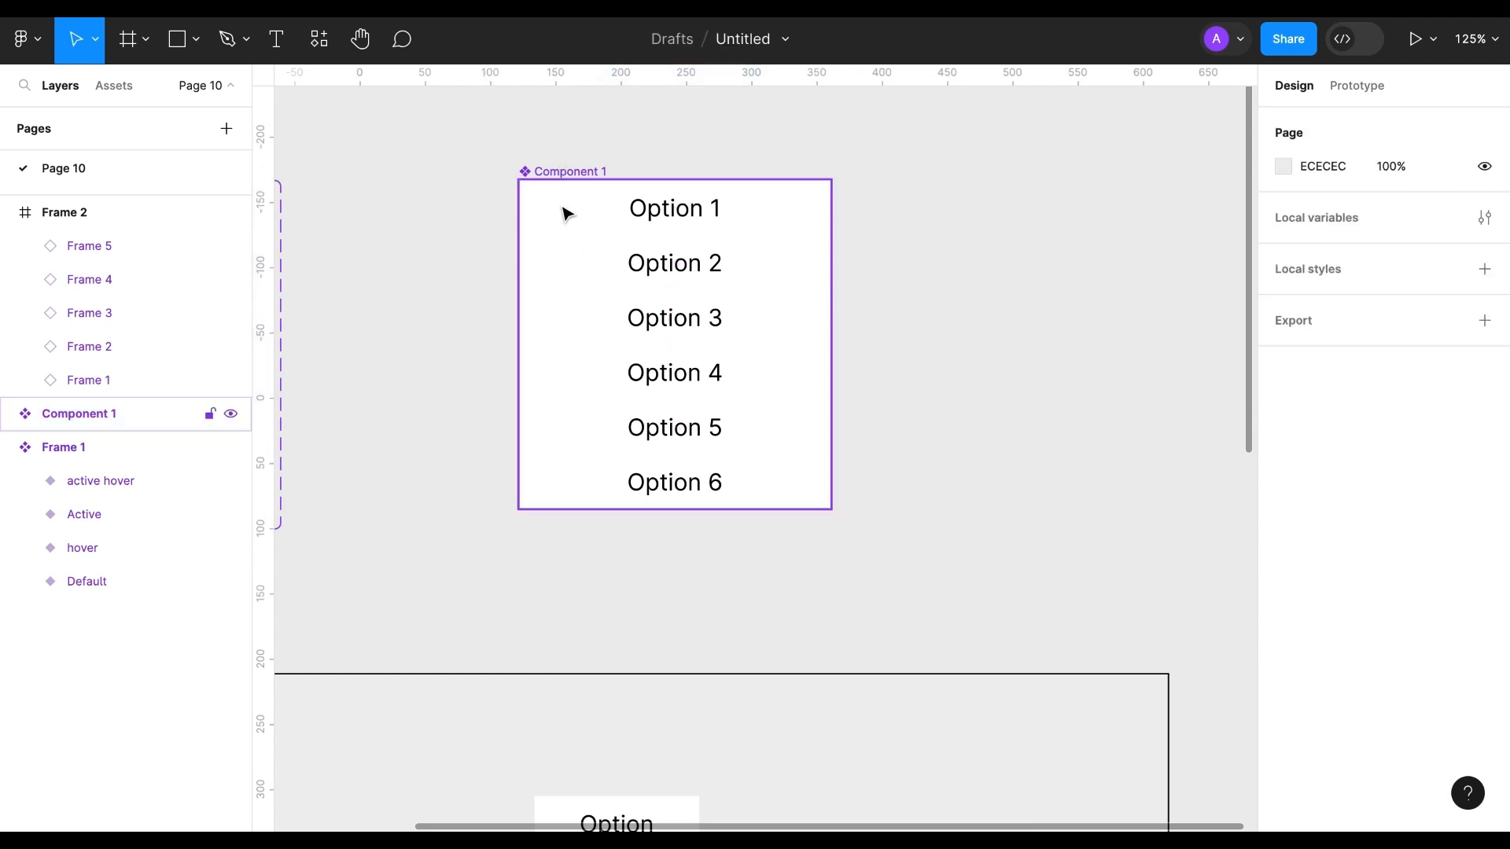
{"action": "left_click", "coordinate": [573, 171]}
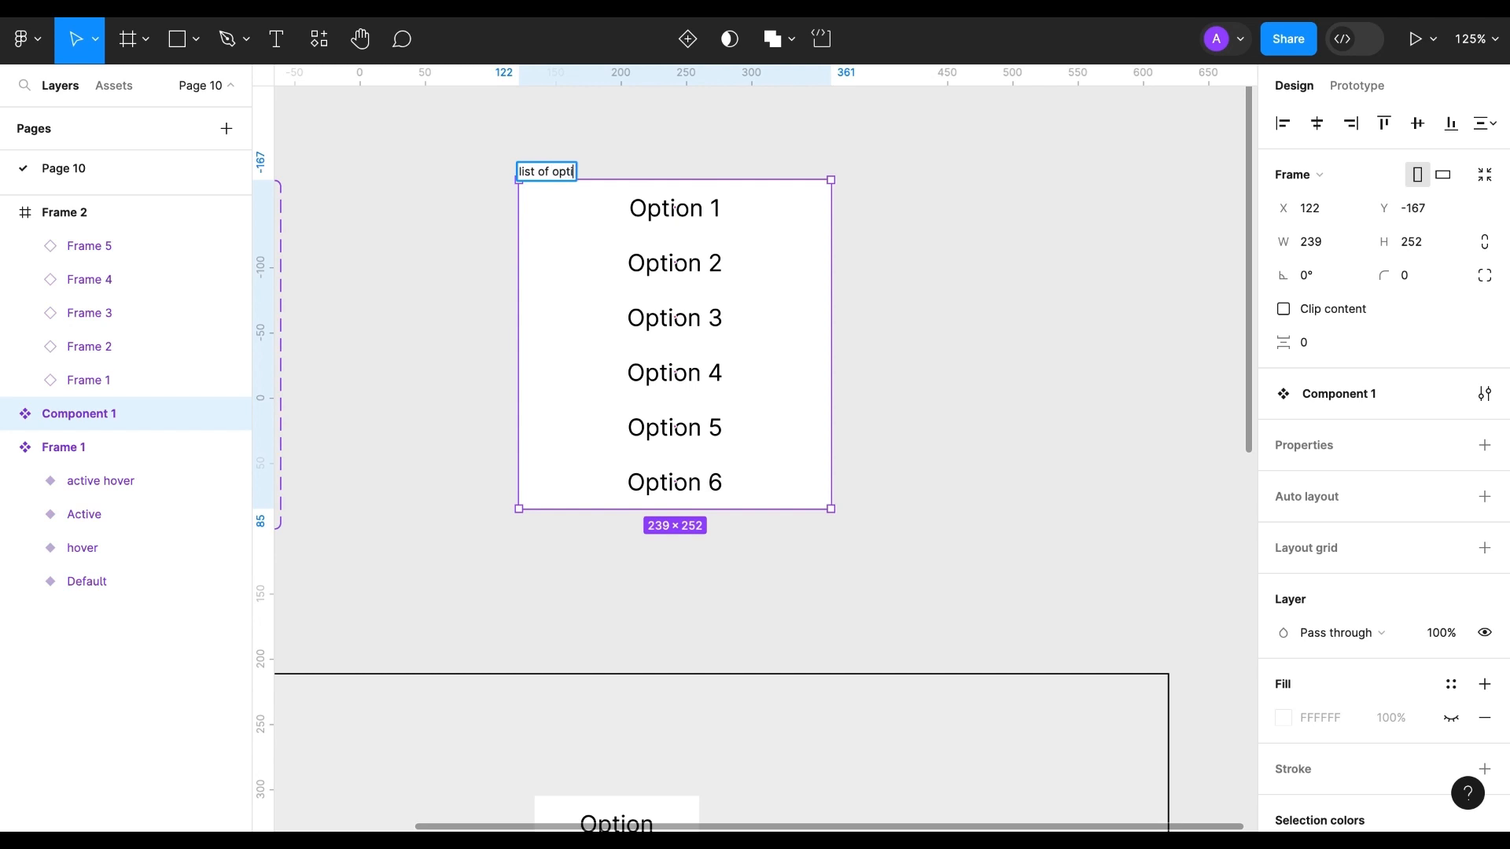
{"action": "key", "text": "Return"}
Step: Left-align the texts Option 1 to Option 6 in the list of options component
{"action": "scroll", "coordinate": [820, 260], "scroll_direction": "down", "scroll_amount": 5}
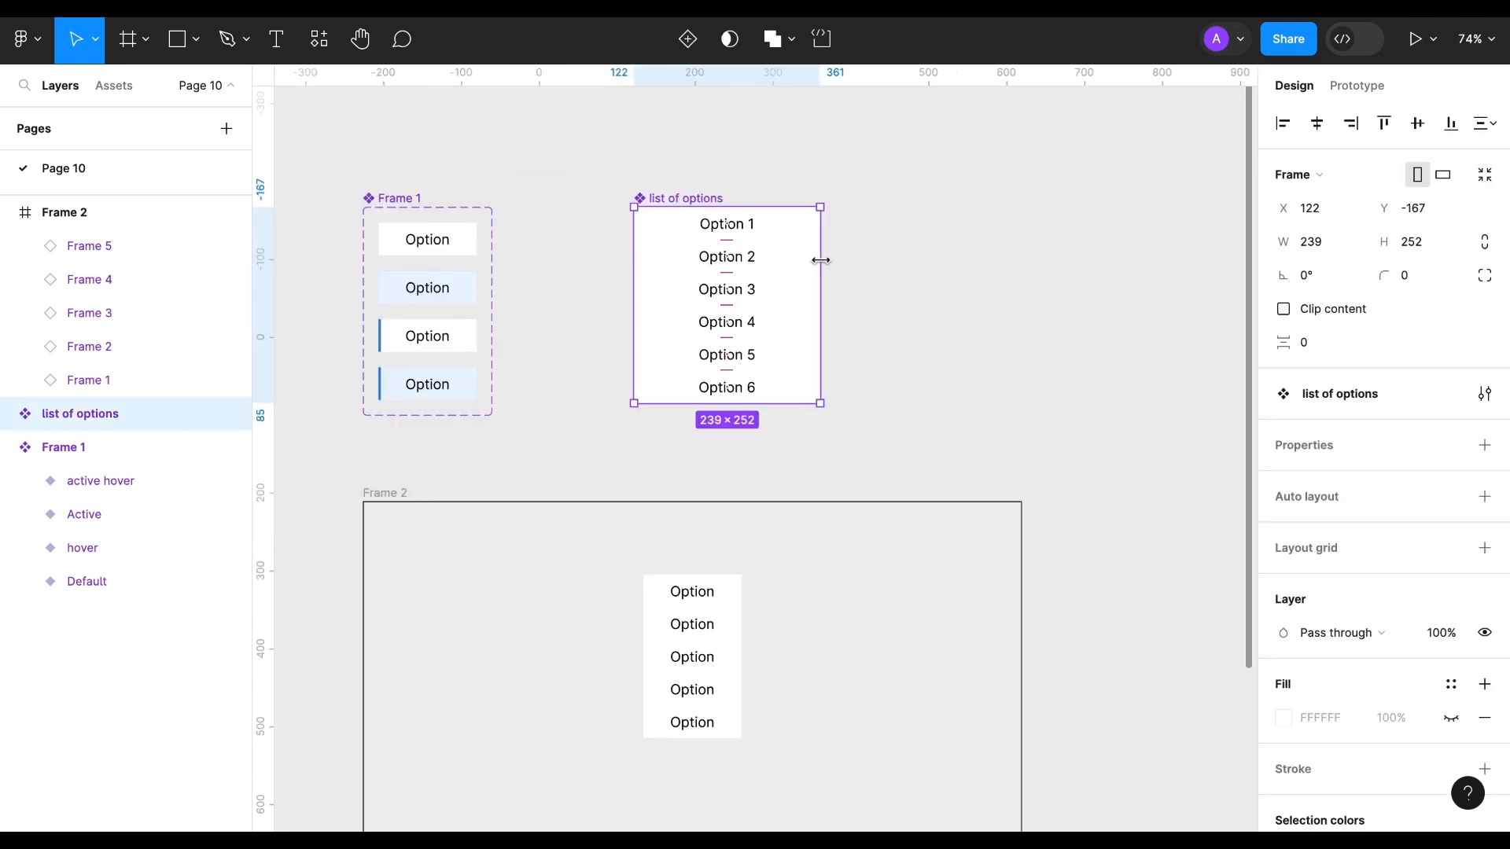
{"action": "double_click", "coordinate": [737, 234]}
{"action": "double_click", "coordinate": [731, 232]}
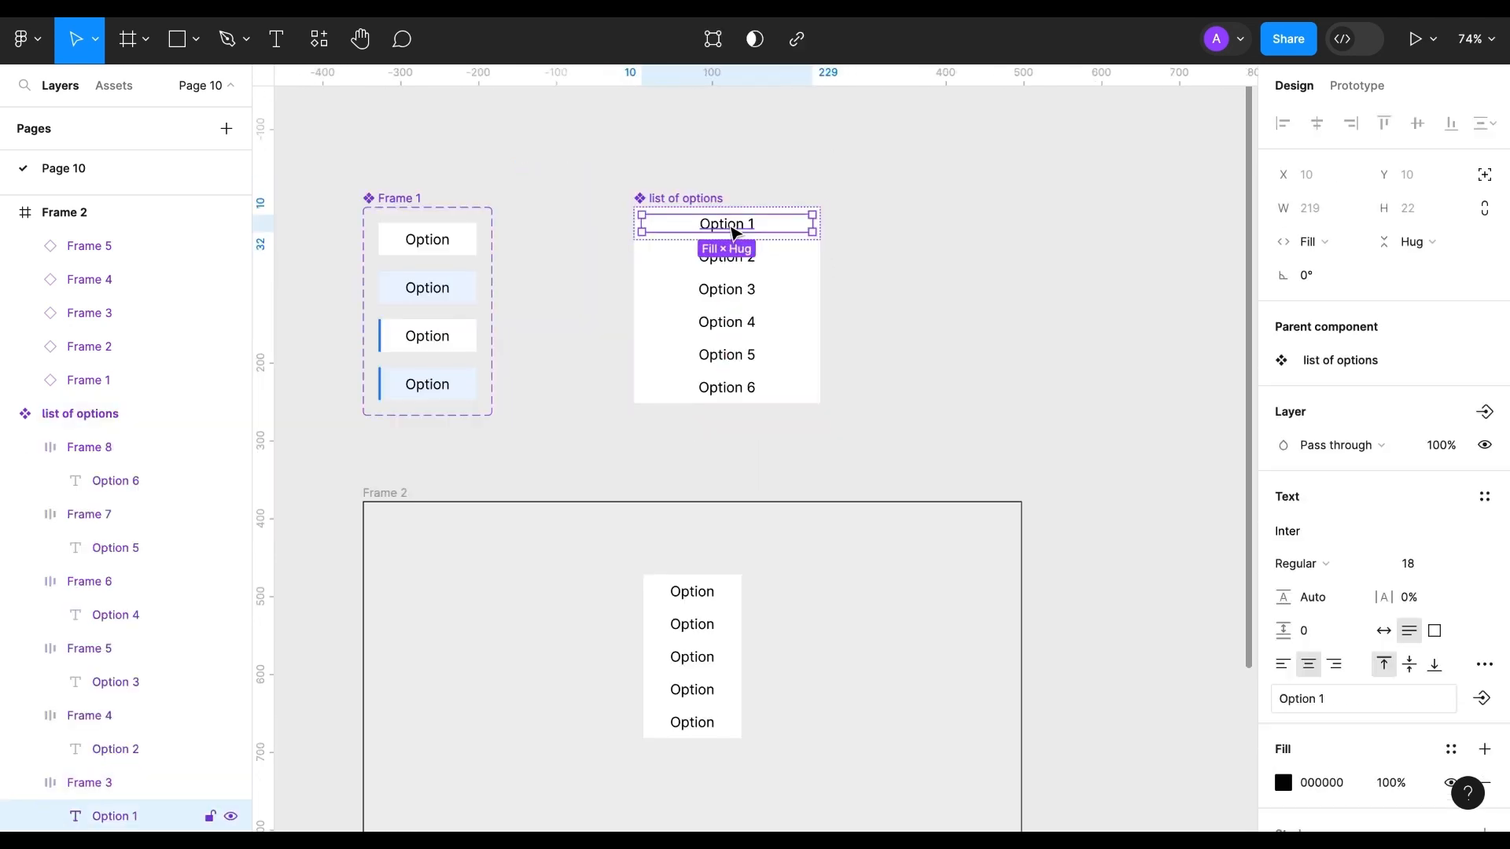
{"action": "left_click", "coordinate": [728, 256], "text": "shift"}
{"action": "left_click", "coordinate": [729, 290], "text": "shift"}
{"action": "double_click", "coordinate": [727, 322], "text": "shift"}
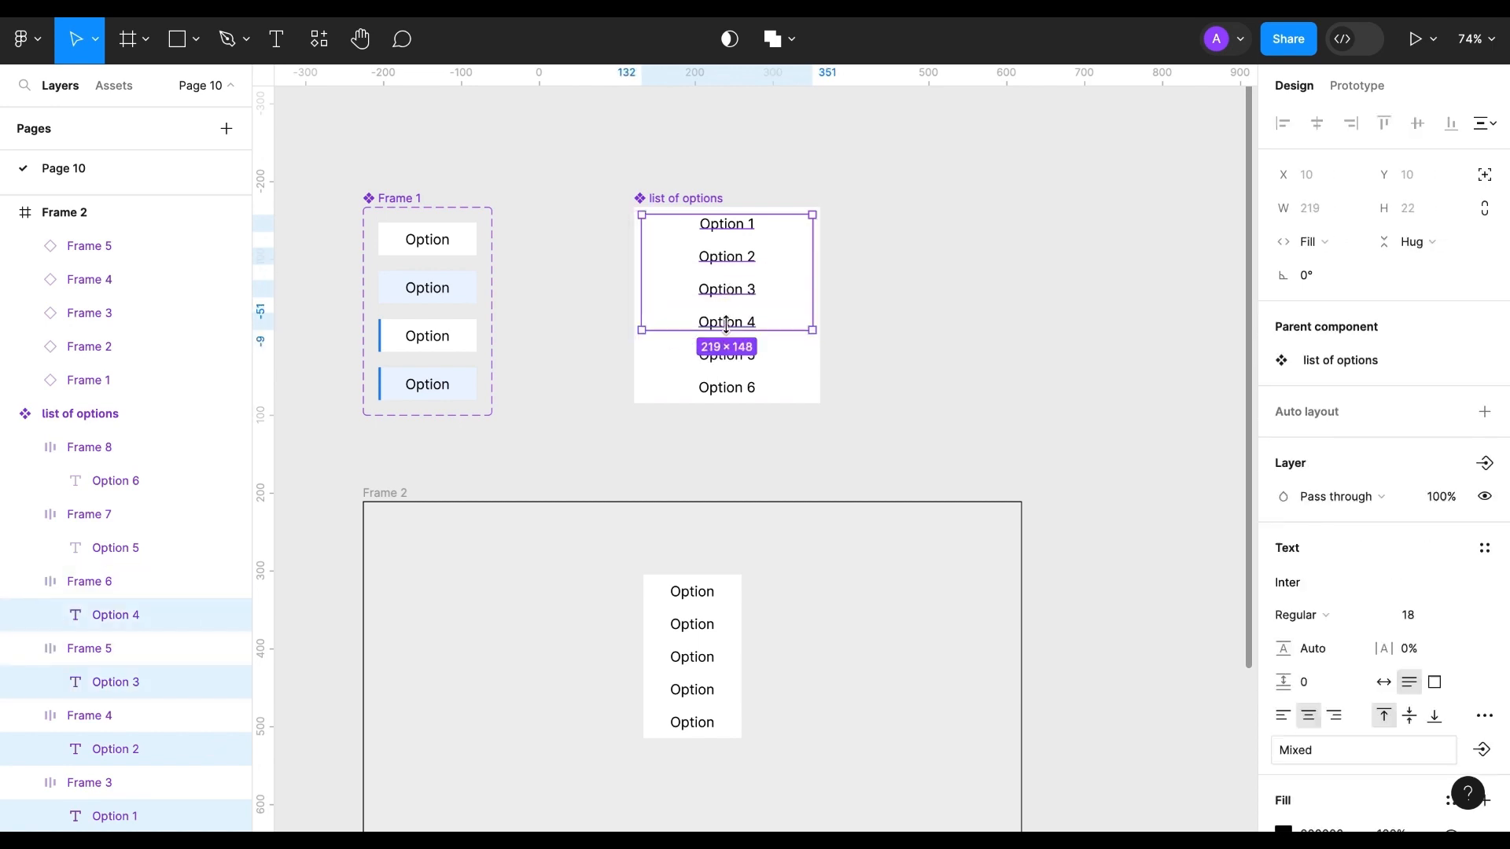
{"action": "double_click", "coordinate": [727, 355], "text": "shift"}
{"action": "double_click", "coordinate": [727, 387], "text": "shift"}
{"action": "scroll", "coordinate": [1270, 535], "scroll_direction": "down", "scroll_amount": 3}
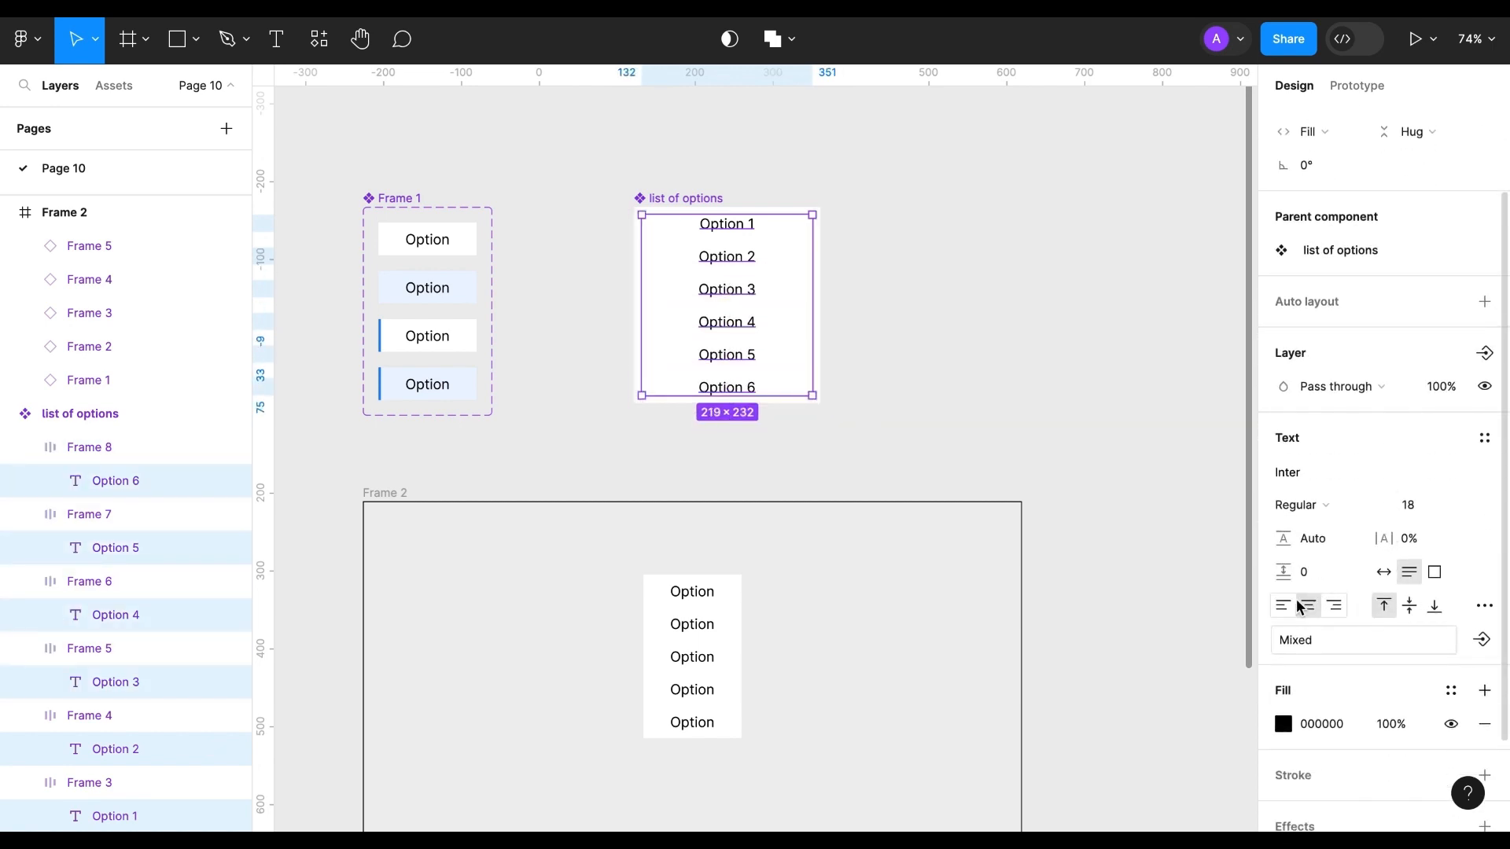
{"action": "left_click", "coordinate": [1283, 606]}
{"action": "scroll", "coordinate": [1334, 590], "scroll_direction": "down", "scroll_amount": 3}
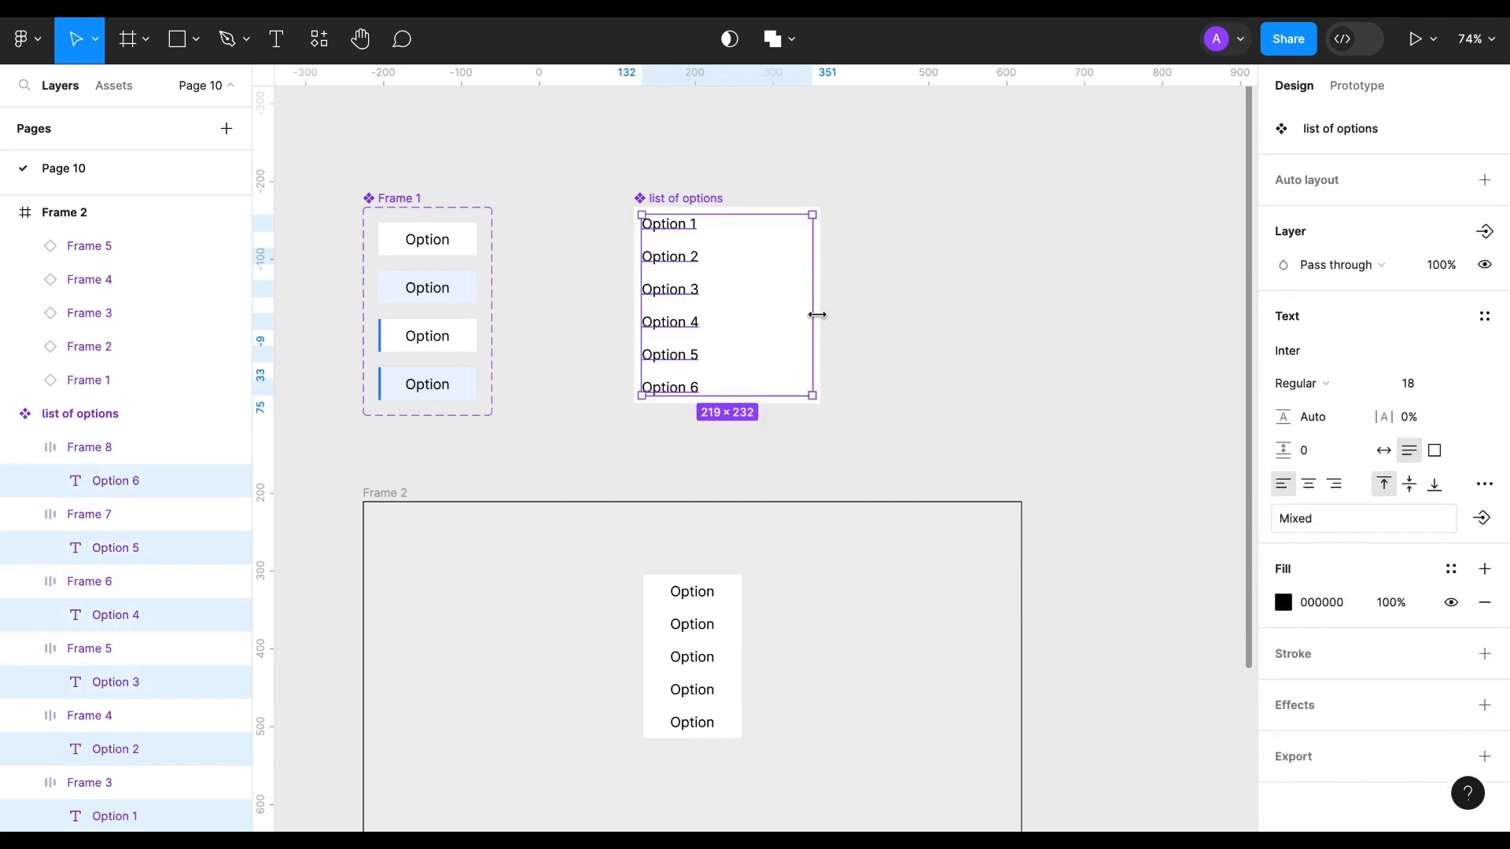
Step: Narrow the list of options component to about 196 wide
{"action": "left_click_drag", "start_coordinate": [816, 314], "coordinate": [796, 310]}
{"action": "left_click", "coordinate": [695, 196]}
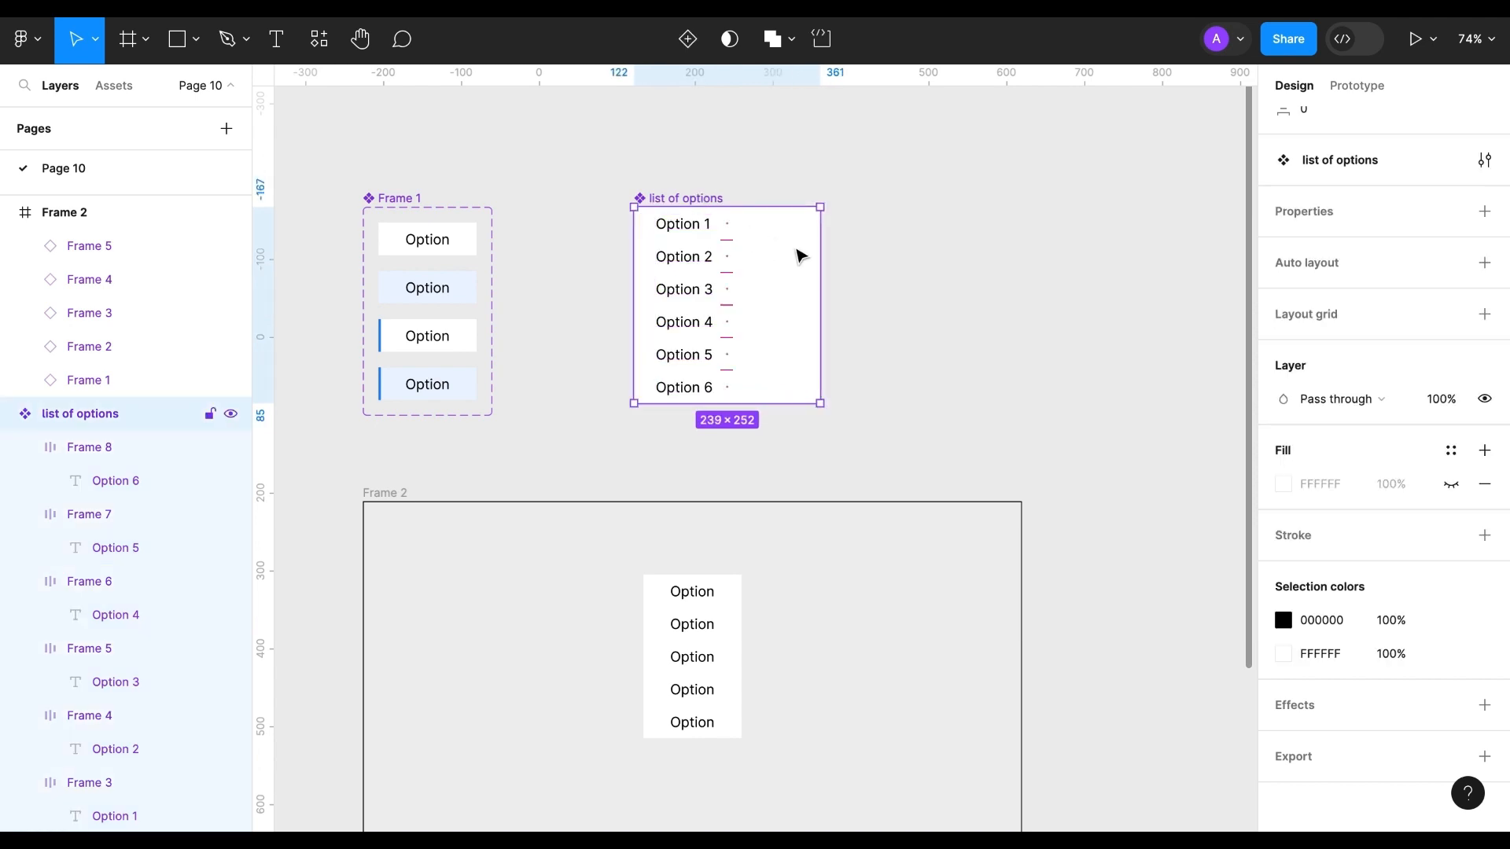
{"action": "left_click_drag", "start_coordinate": [820, 252], "coordinate": [788, 250]}
{"action": "scroll", "coordinate": [1061, 398], "scroll_direction": "up", "scroll_amount": 7}
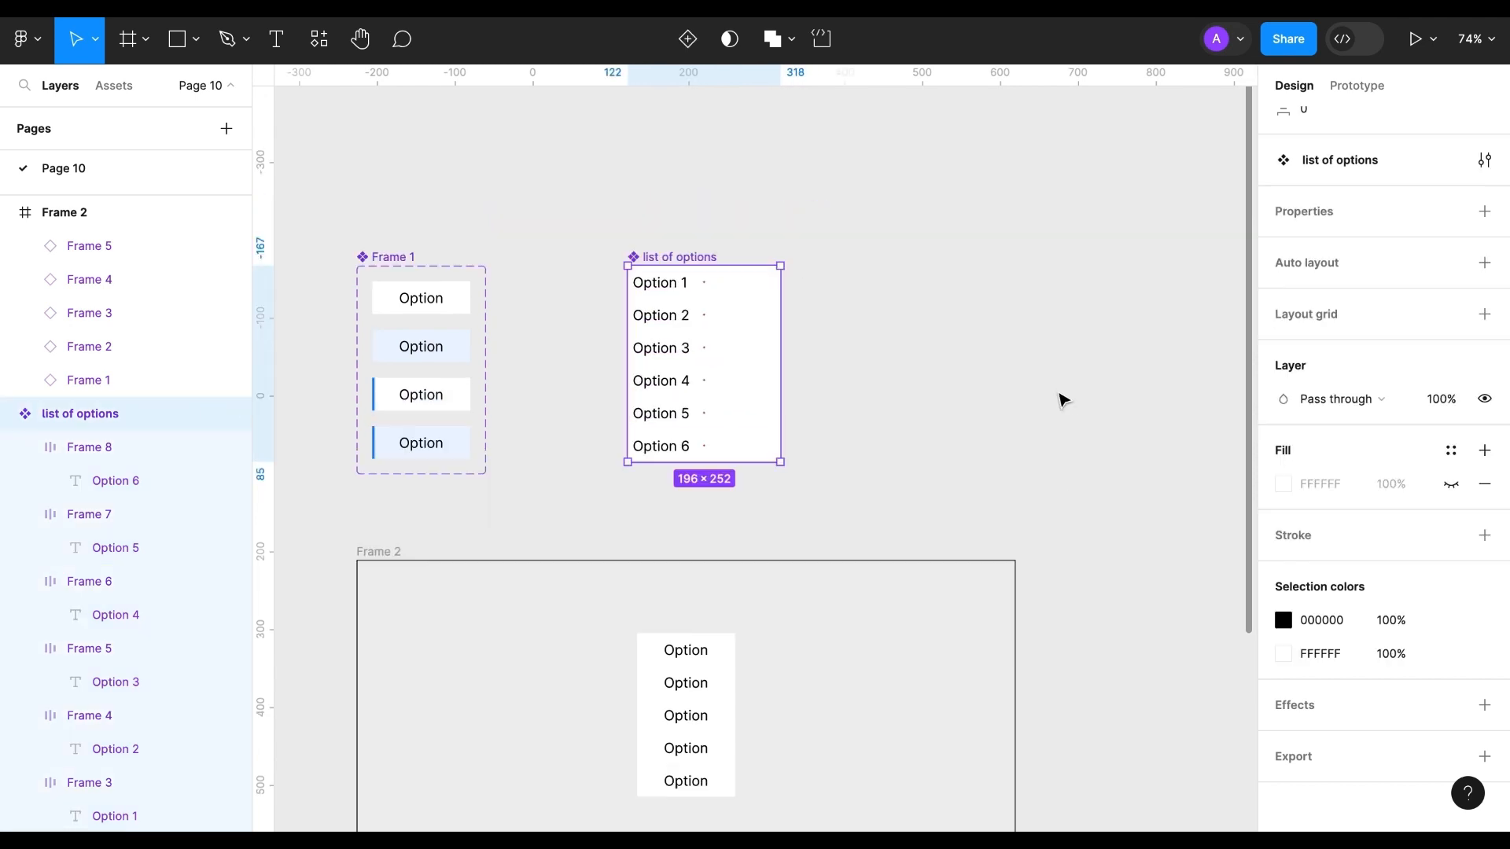
{"action": "scroll", "coordinate": [937, 516], "scroll_direction": "down", "scroll_amount": 7}
{"action": "scroll", "coordinate": [1423, 344], "scroll_direction": "up", "scroll_amount": 3}
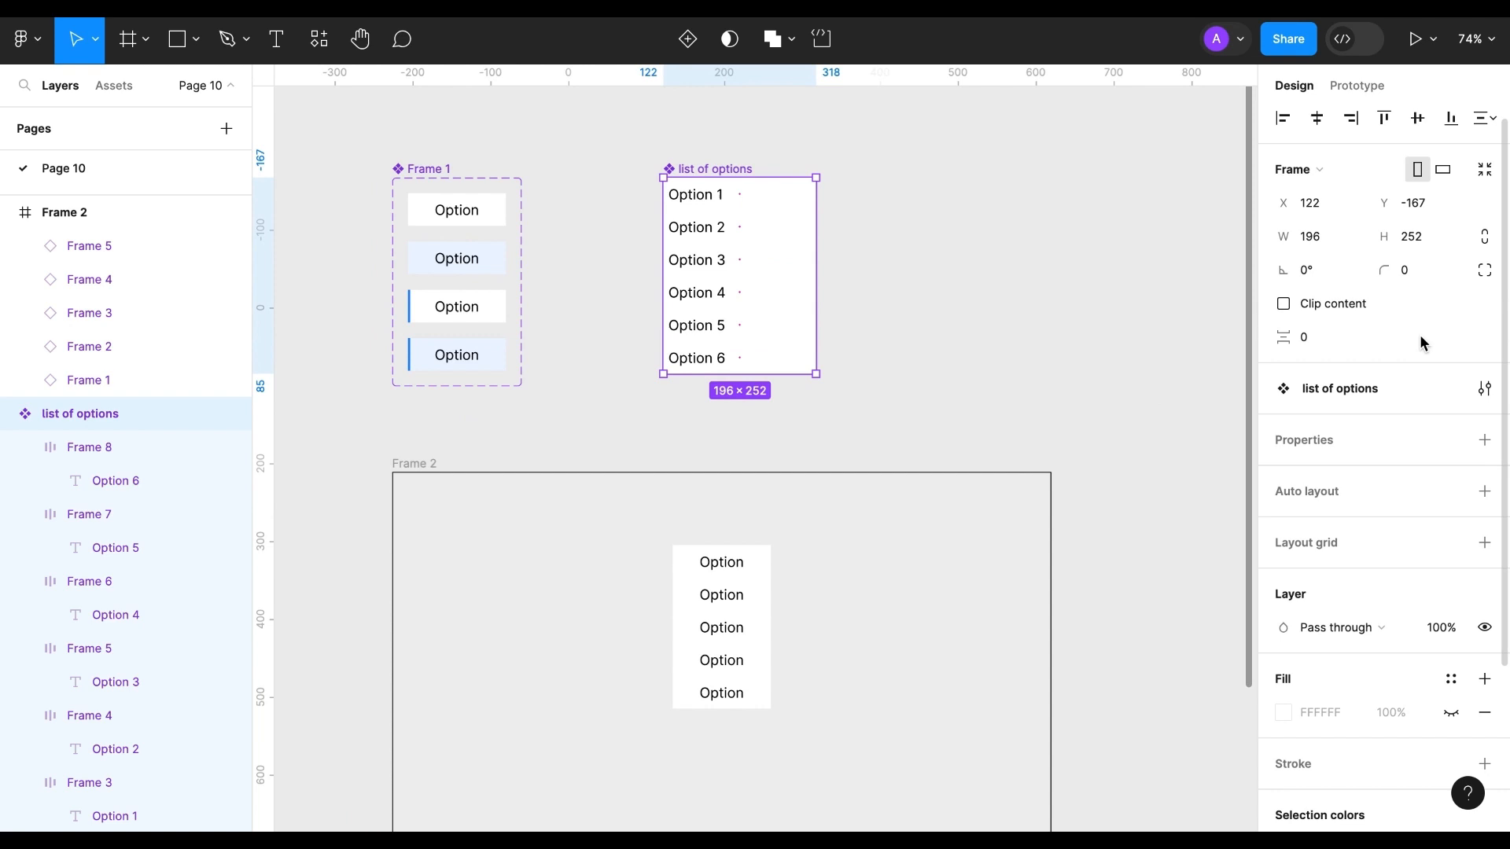
Step: Set the horizontal sizing of all six rows, Option 1 to Option 6, in the list of options component to fixed width
{"action": "double_click", "coordinate": [705, 206]}
{"action": "left_click", "coordinate": [939, 257]}
{"action": "double_click", "coordinate": [752, 206]}
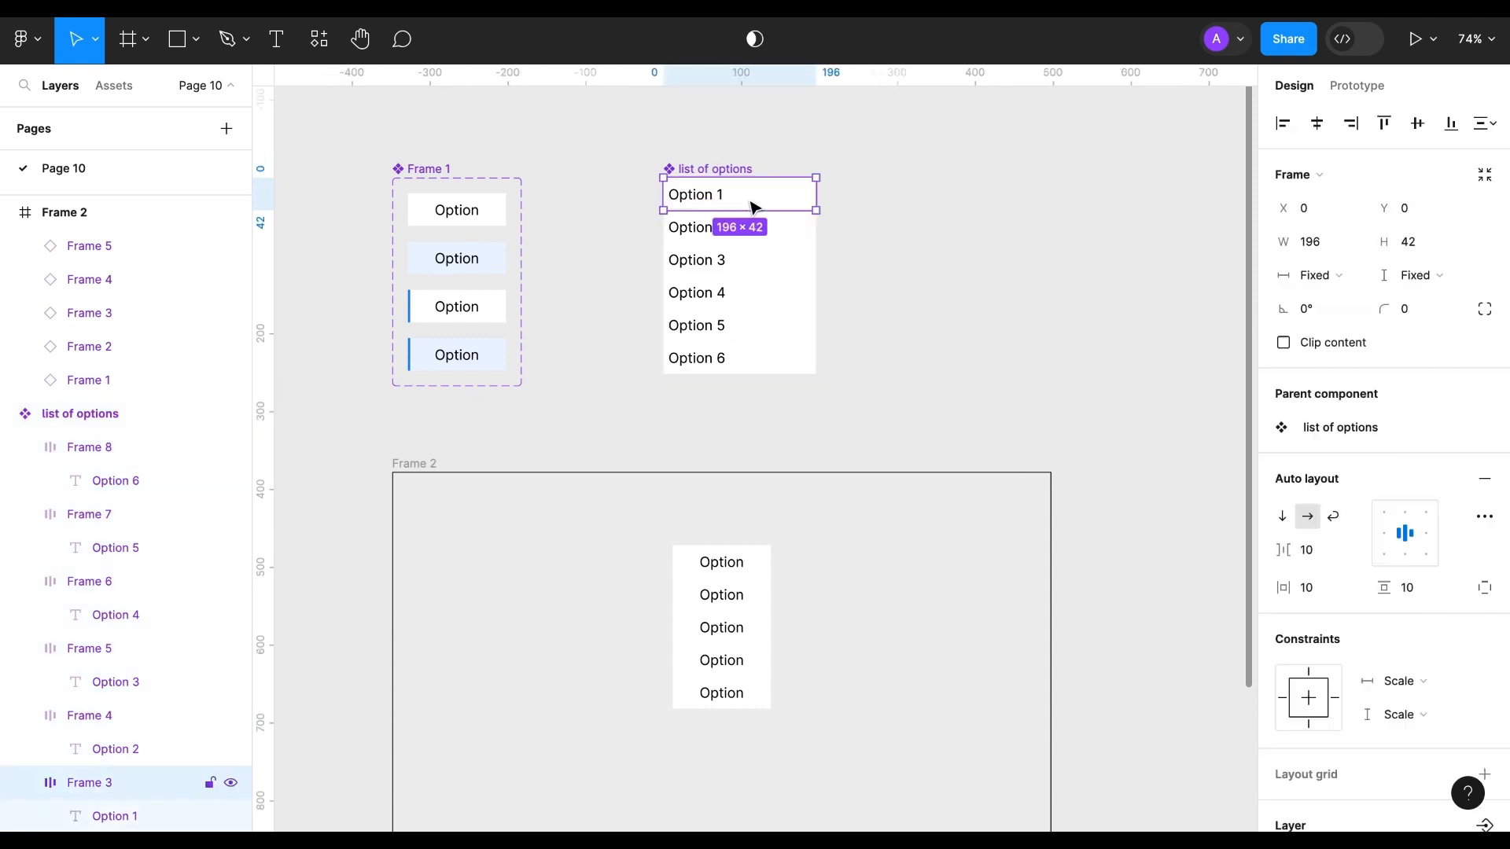
{"action": "left_click", "coordinate": [717, 227], "text": "shift"}
{"action": "left_click", "coordinate": [717, 259], "text": "shift"}
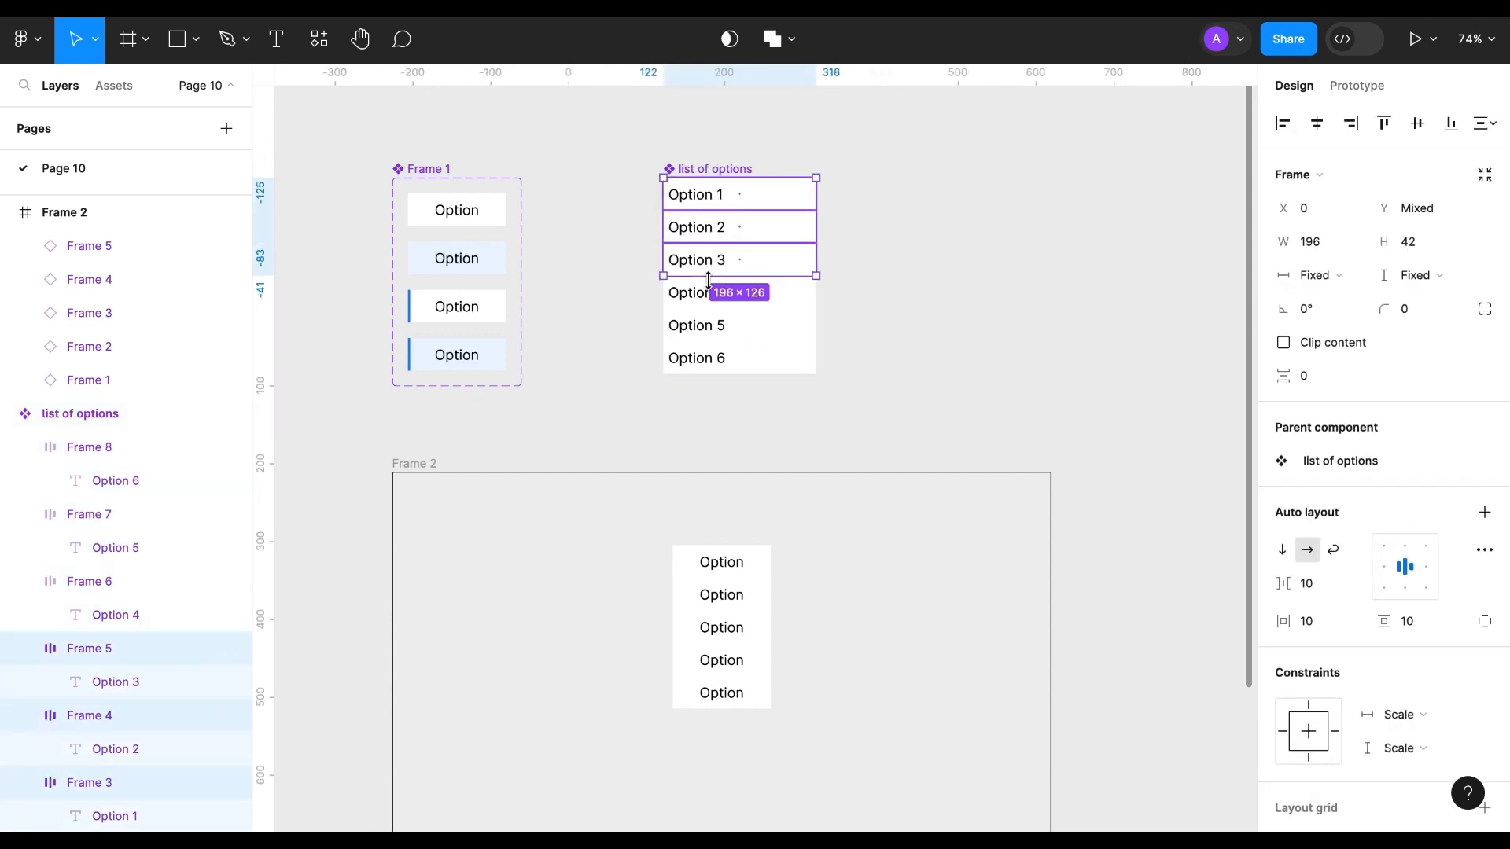
{"action": "left_click", "coordinate": [716, 292], "text": "shift"}
{"action": "left_click", "coordinate": [714, 325], "text": "shift"}
{"action": "left_click", "coordinate": [712, 360], "text": "shift"}
{"action": "left_click", "coordinate": [1321, 274]}
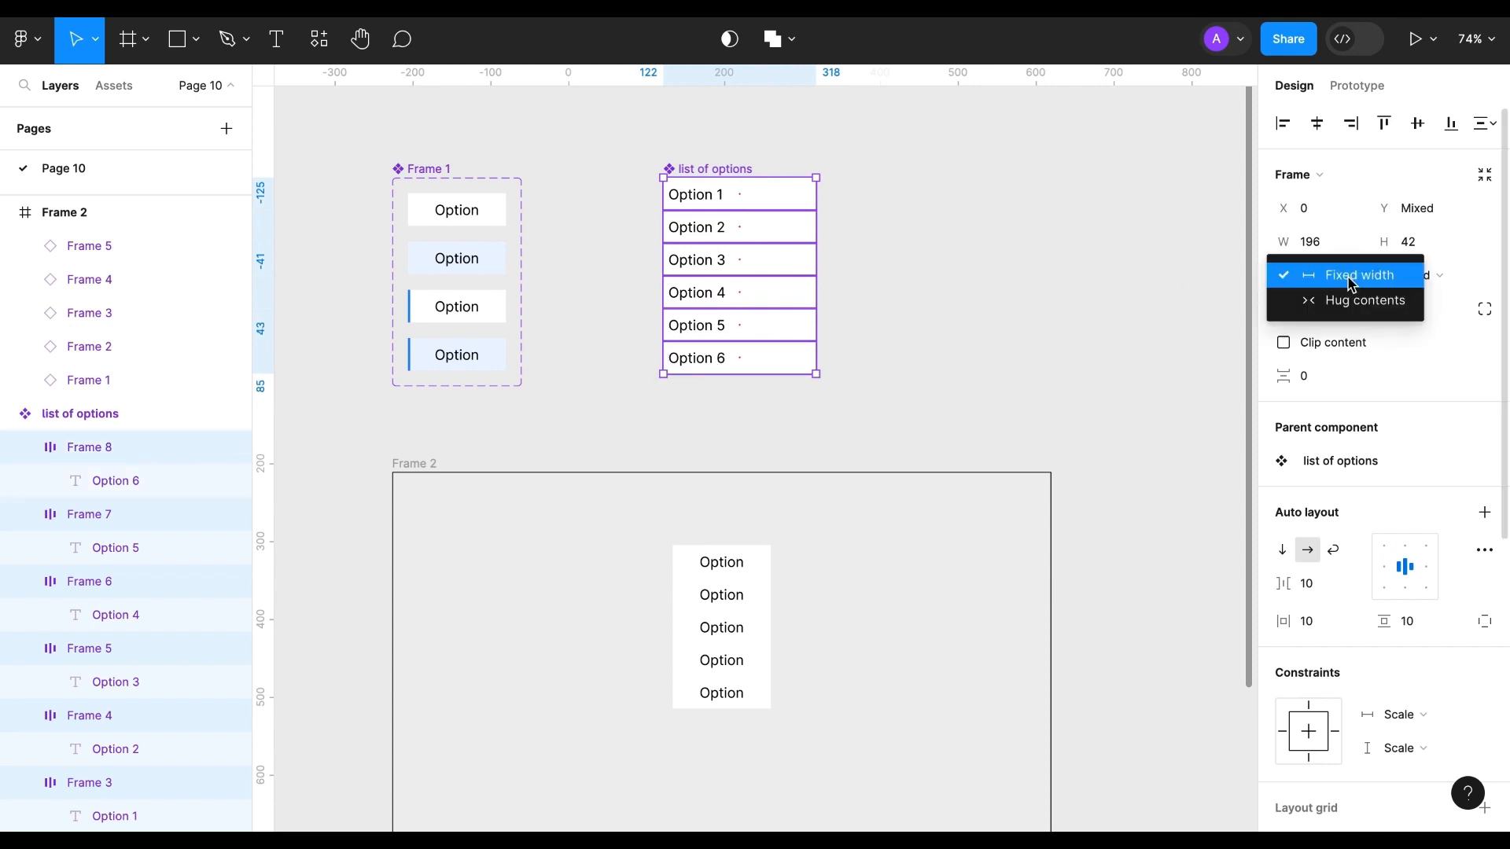
{"action": "left_click", "coordinate": [1341, 273]}
Step: Increase the horizontal padding of the six option rows and extend their left edge outward
{"action": "left_click_drag", "start_coordinate": [1285, 622], "coordinate": [1289, 622]}
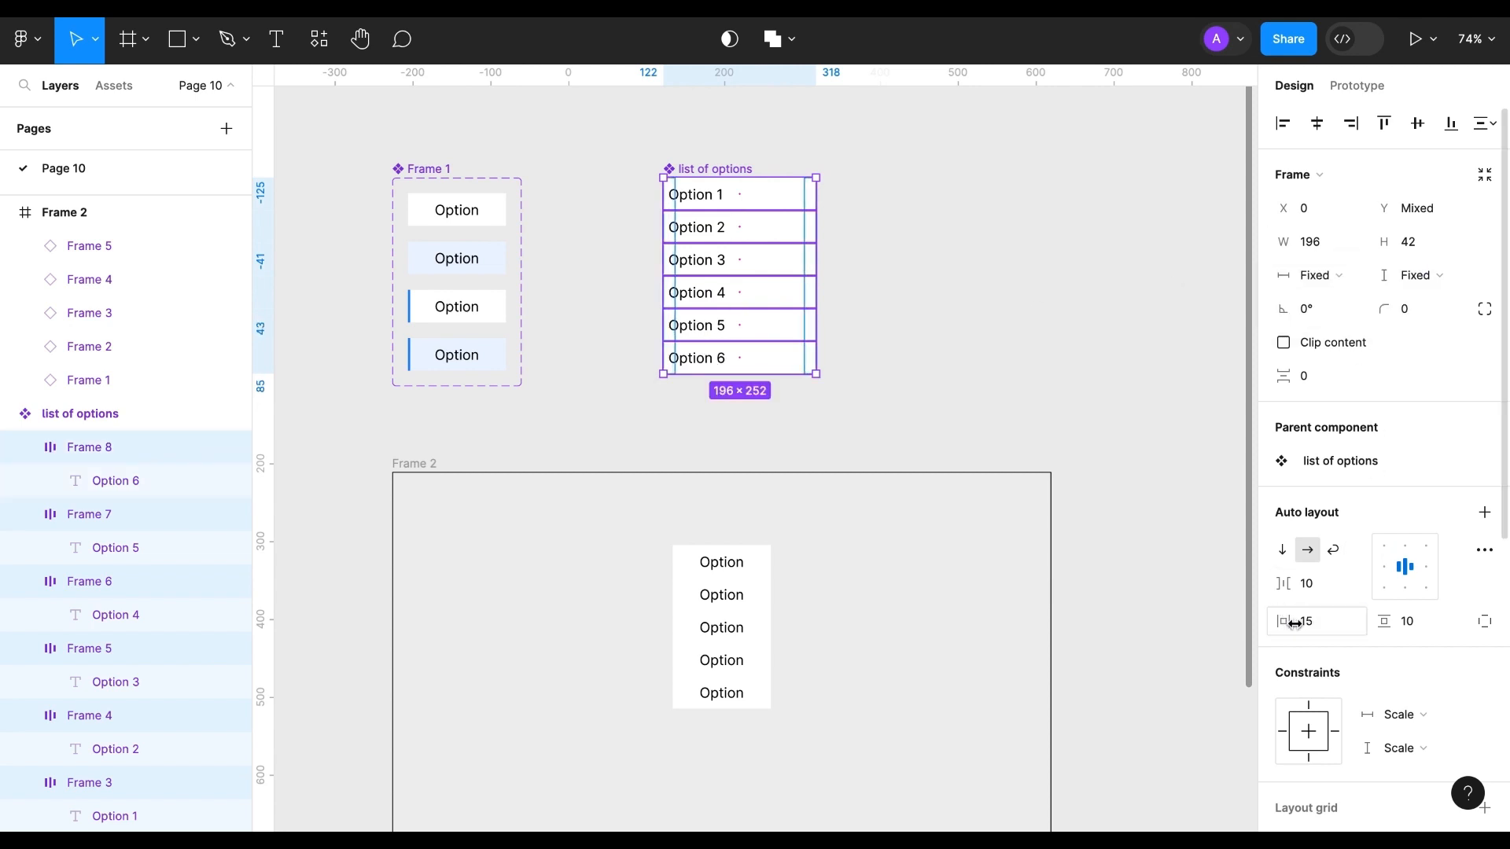
{"action": "left_click_drag", "start_coordinate": [663, 250], "coordinate": [638, 250]}
{"action": "left_click", "coordinate": [884, 370]}
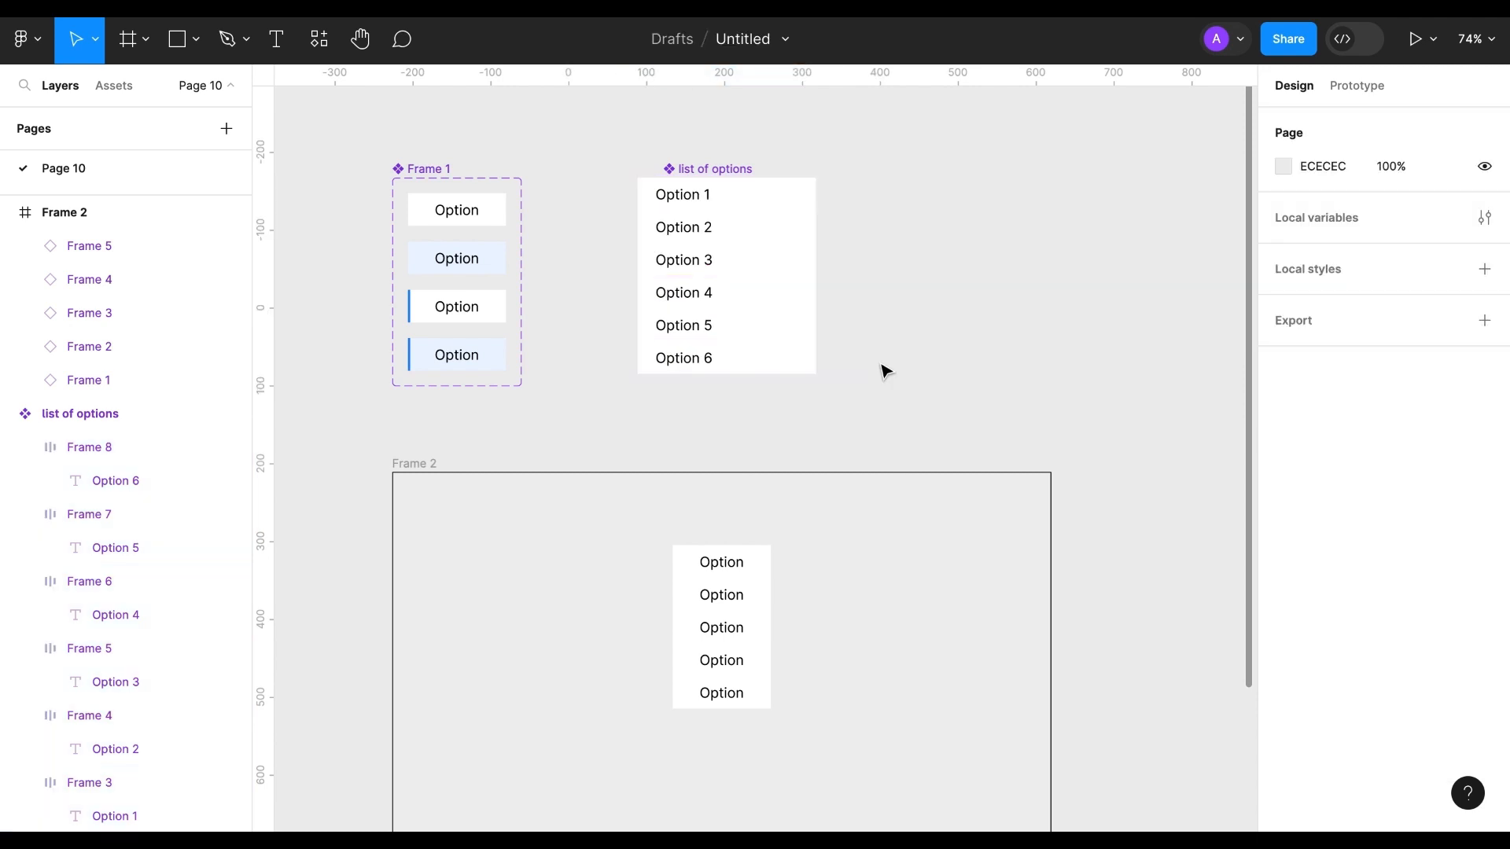
Step: Place an instance of the default Option variant on the empty canvas beside the list of options component
{"action": "scroll", "coordinate": [880, 330], "scroll_direction": "up", "scroll_amount": 3}
{"action": "scroll", "coordinate": [881, 331], "scroll_direction": "right", "scroll_amount": 3}
{"action": "left_click", "coordinate": [439, 253]}
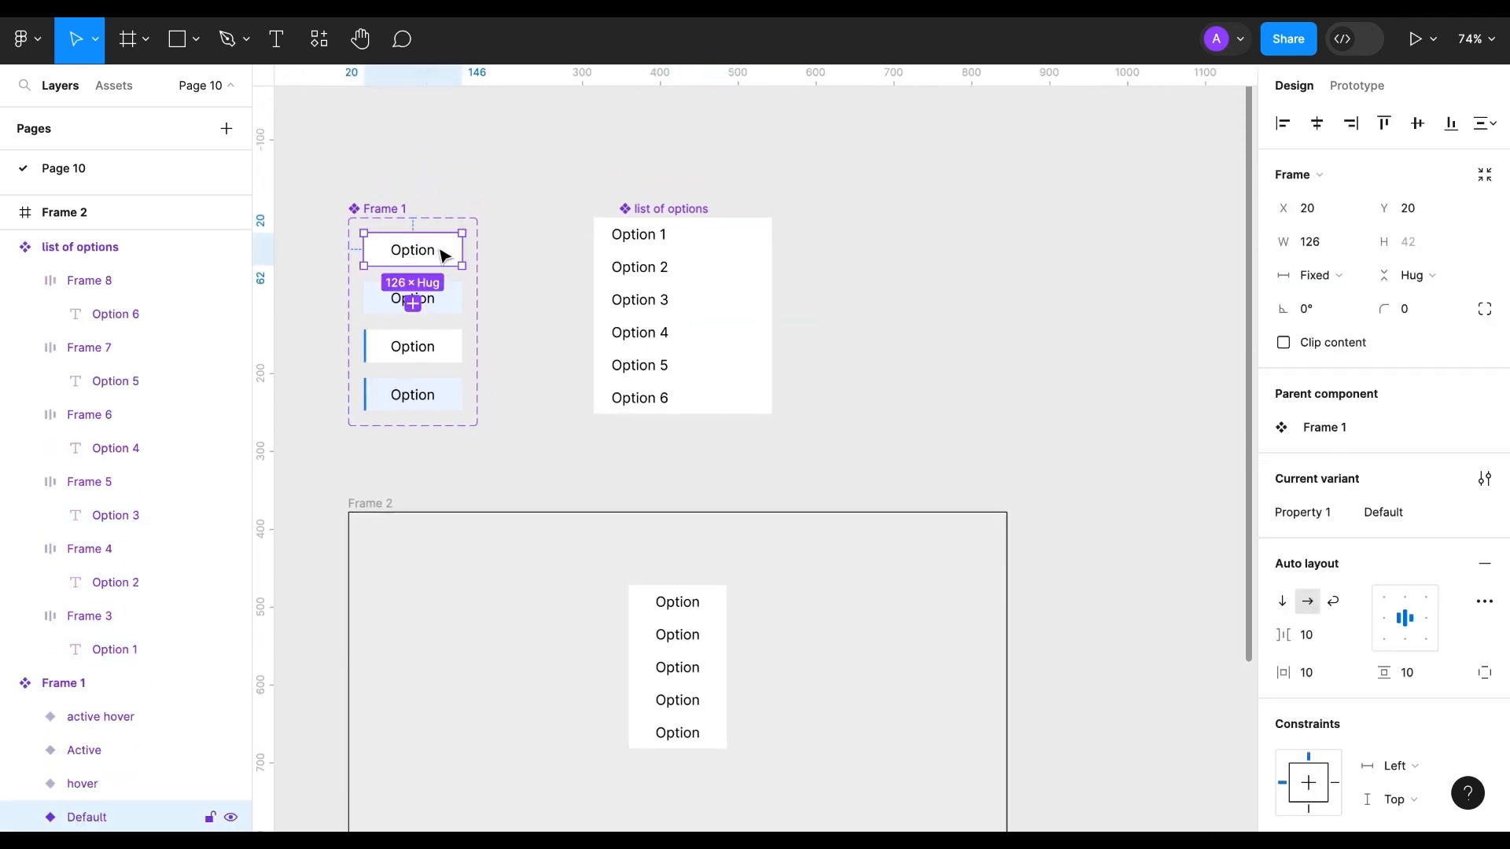
{"action": "left_click_drag", "start_coordinate": [448, 253], "coordinate": [989, 197]}
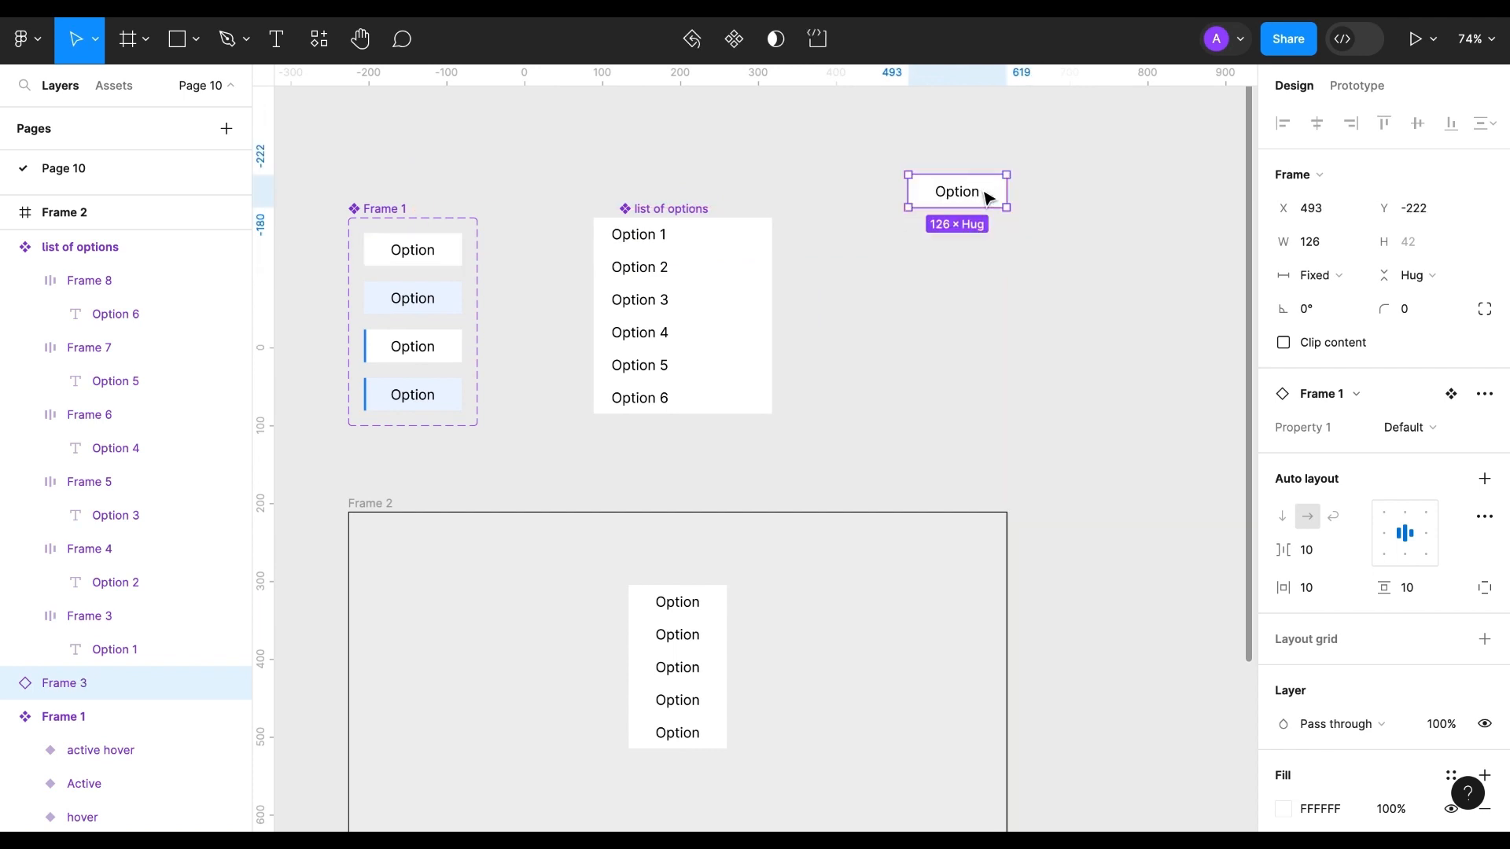
{"action": "left_click", "coordinate": [961, 311]}
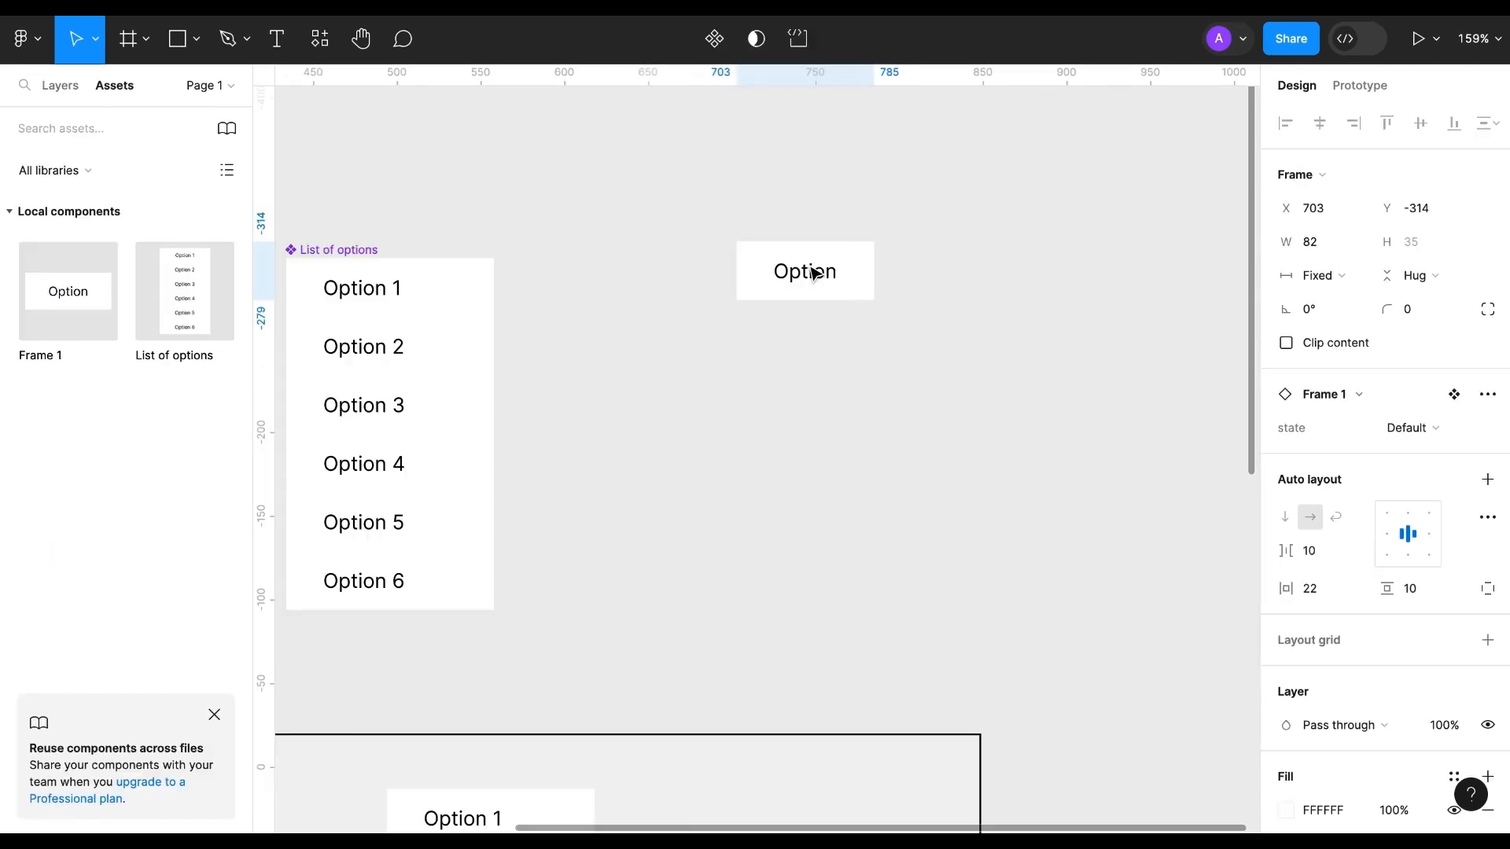
Step: Detach the Option instance from its component and widen the resulting frame to about 171
{"action": "left_click", "coordinate": [812, 269]}
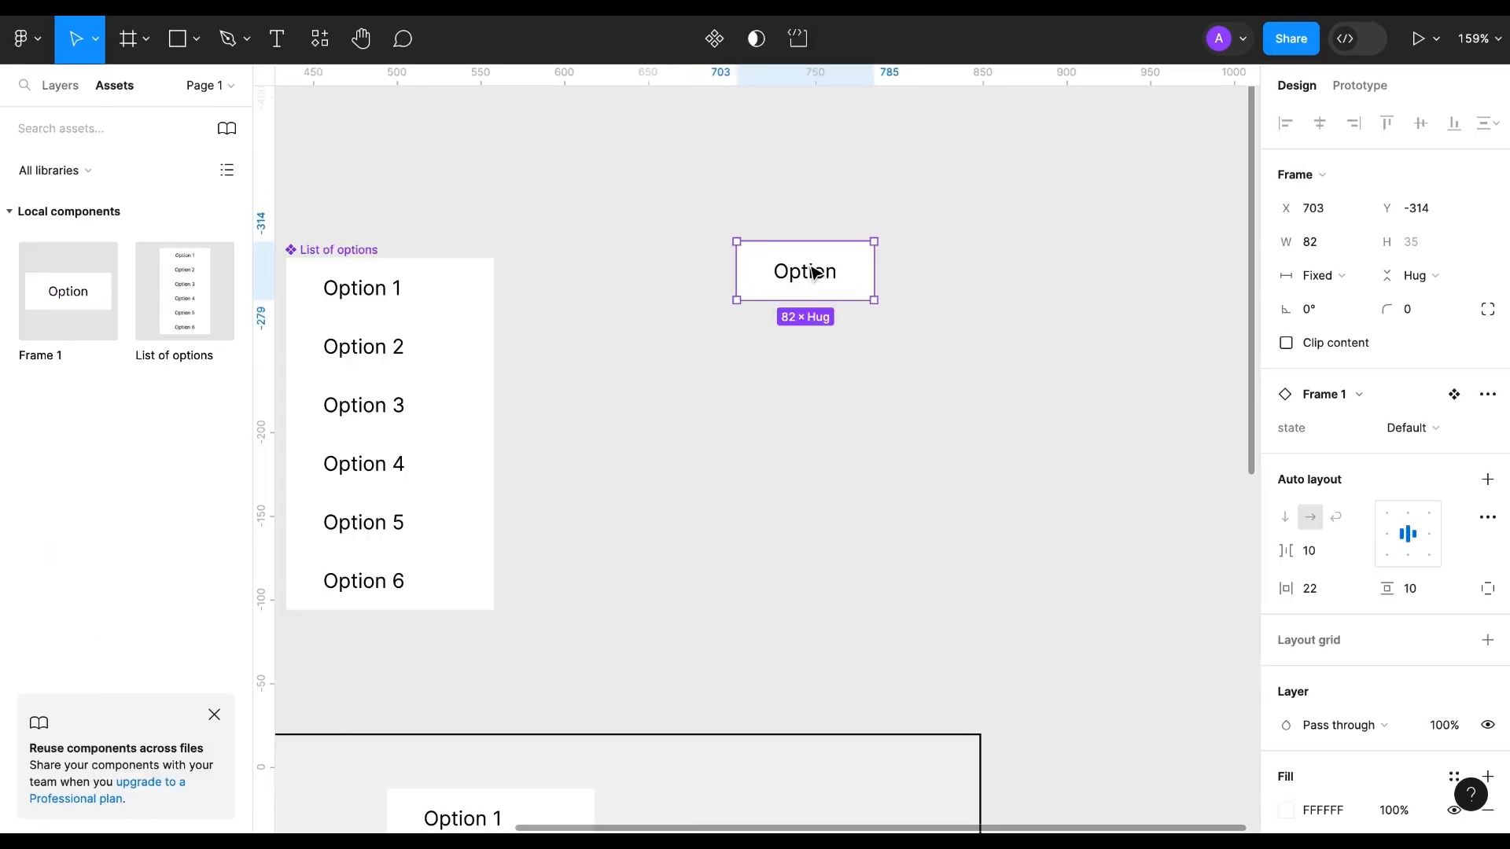
{"action": "right_click", "coordinate": [815, 272]}
{"action": "left_click", "coordinate": [872, 595]}
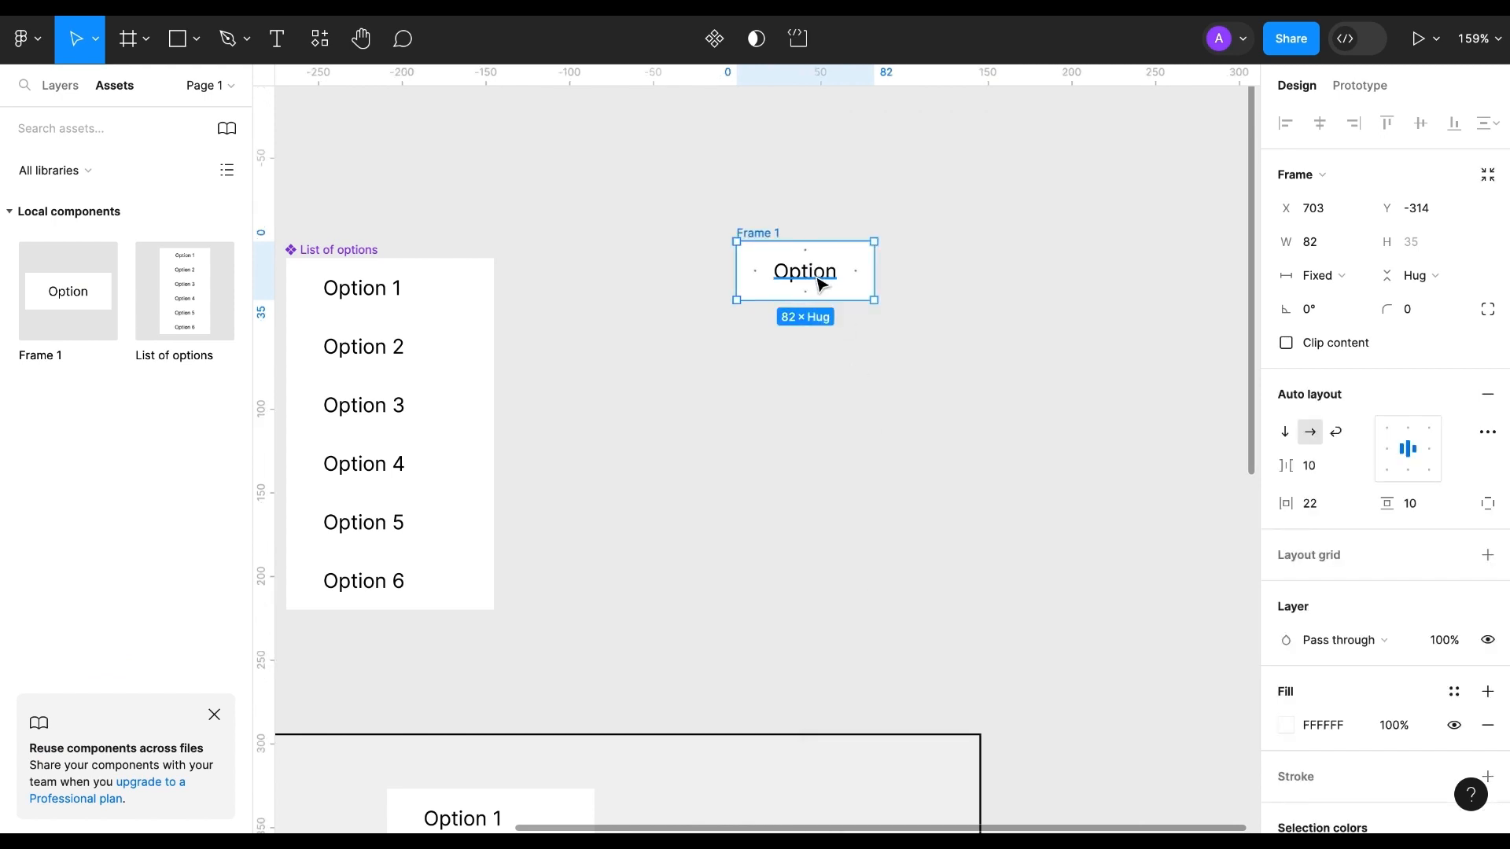
{"action": "left_click_drag", "start_coordinate": [874, 267], "coordinate": [1031, 267]}
Step: Change the text in the detached frame to Select an Option
{"action": "double_click", "coordinate": [815, 280]}
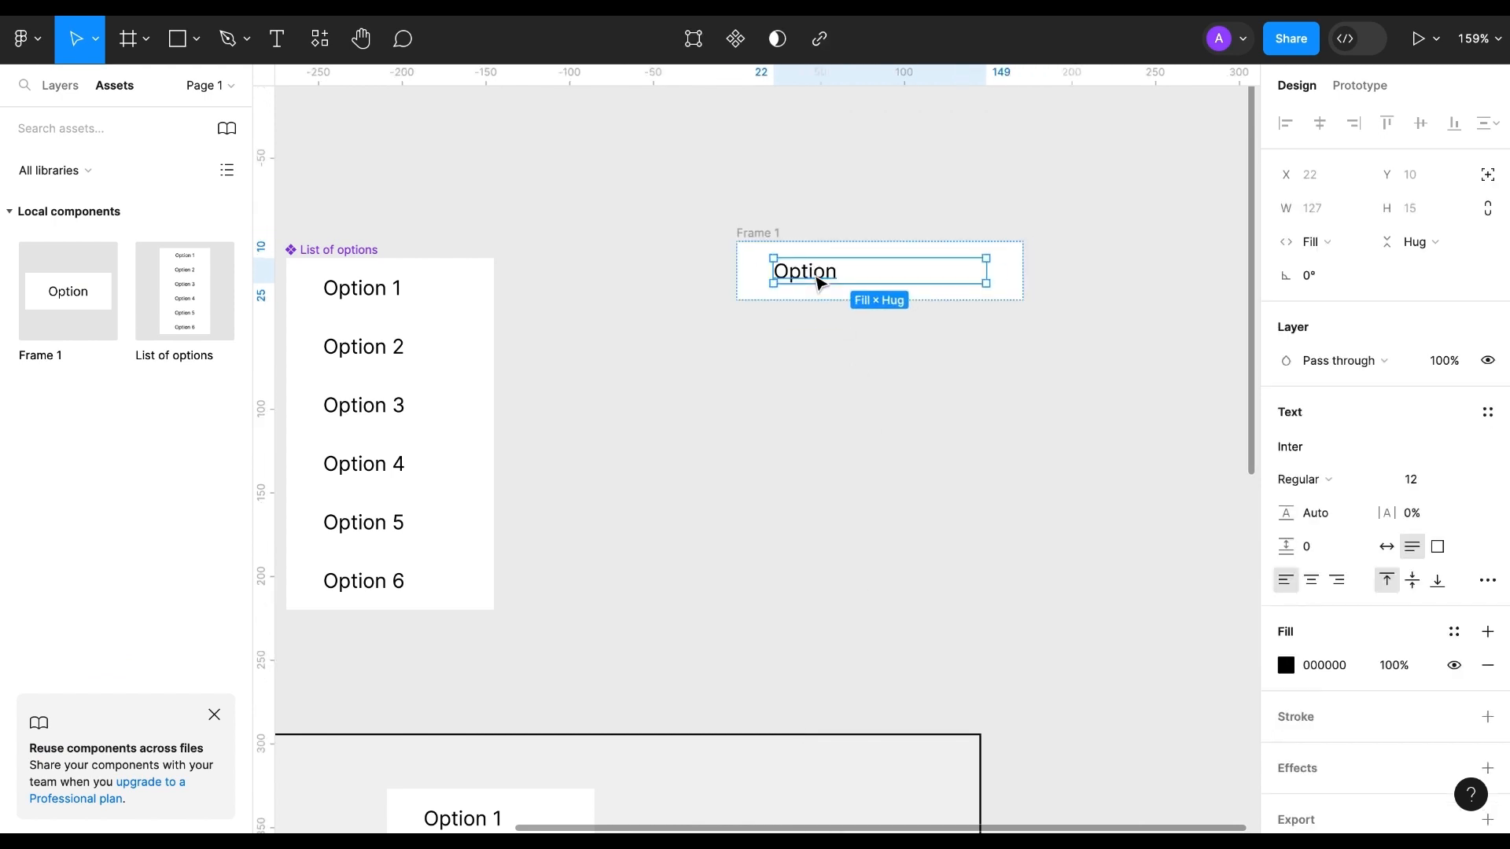
{"action": "double_click", "coordinate": [815, 280]}
{"action": "type", "text": "Select an"}
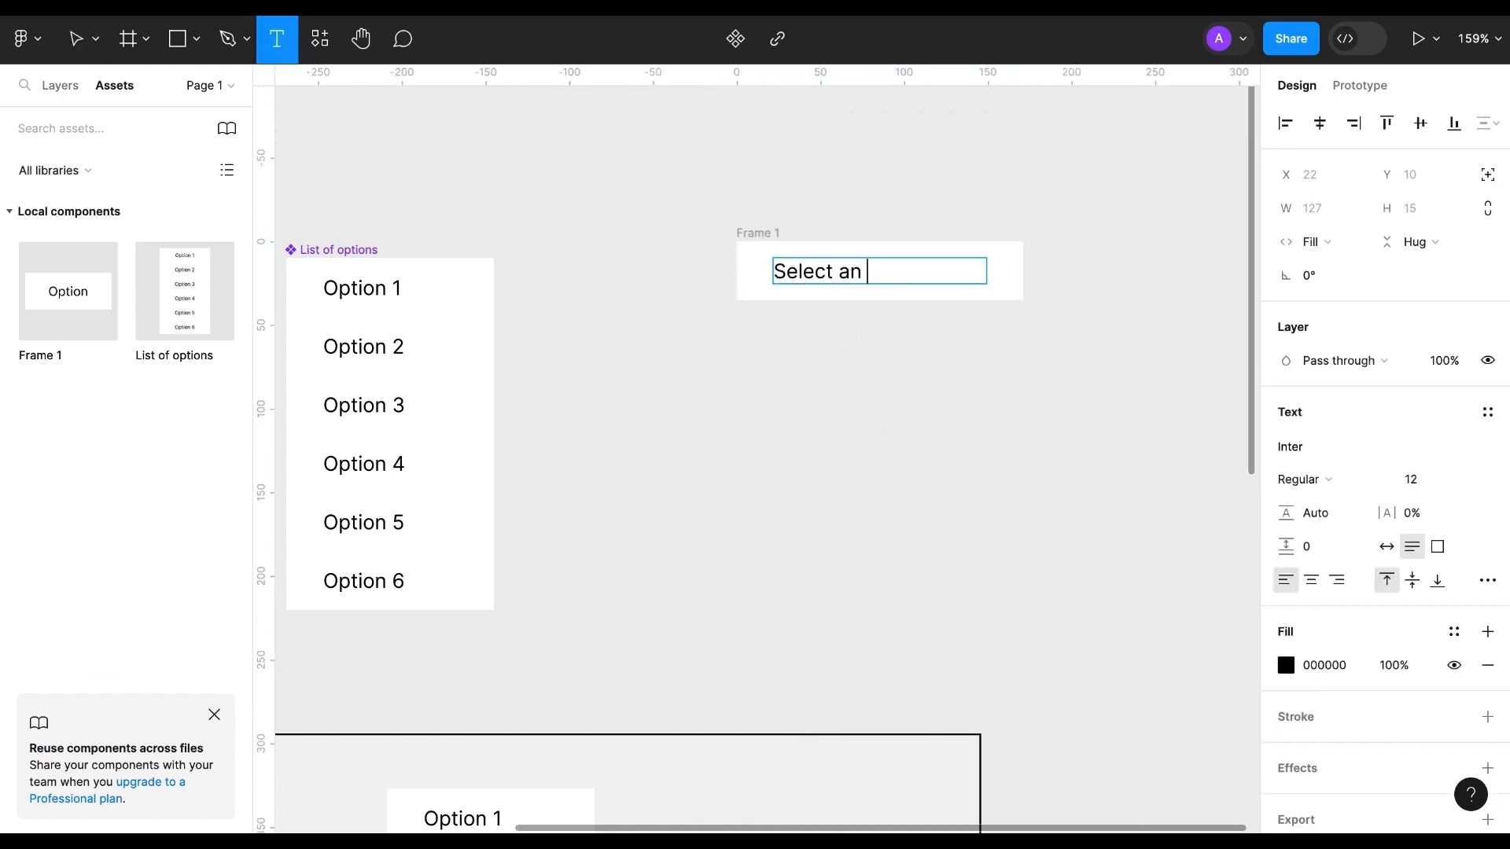
{"action": "key", "text": "Escape"}
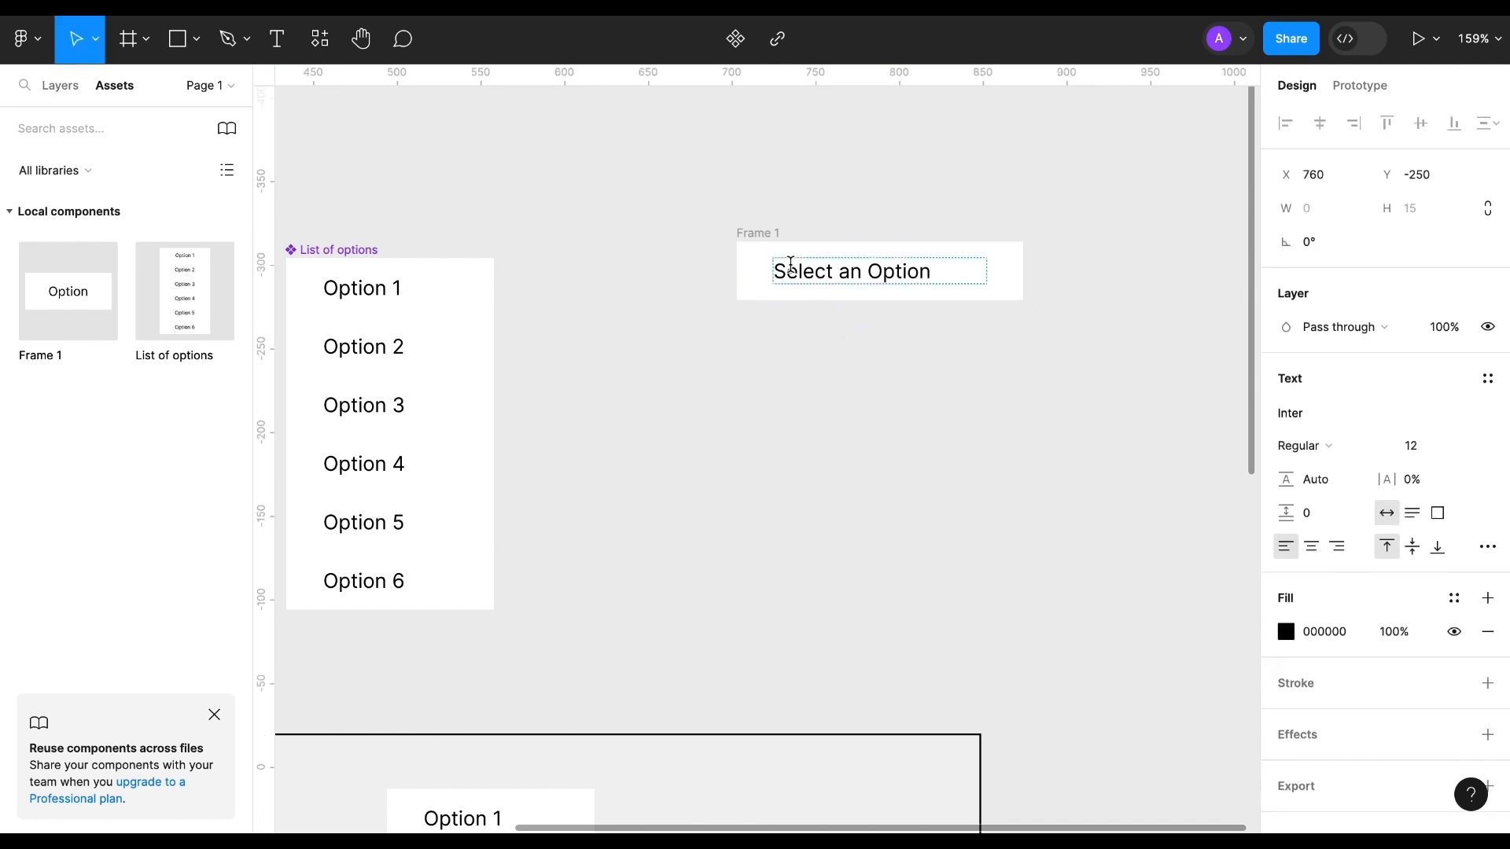
{"action": "key", "text": "Escape"}
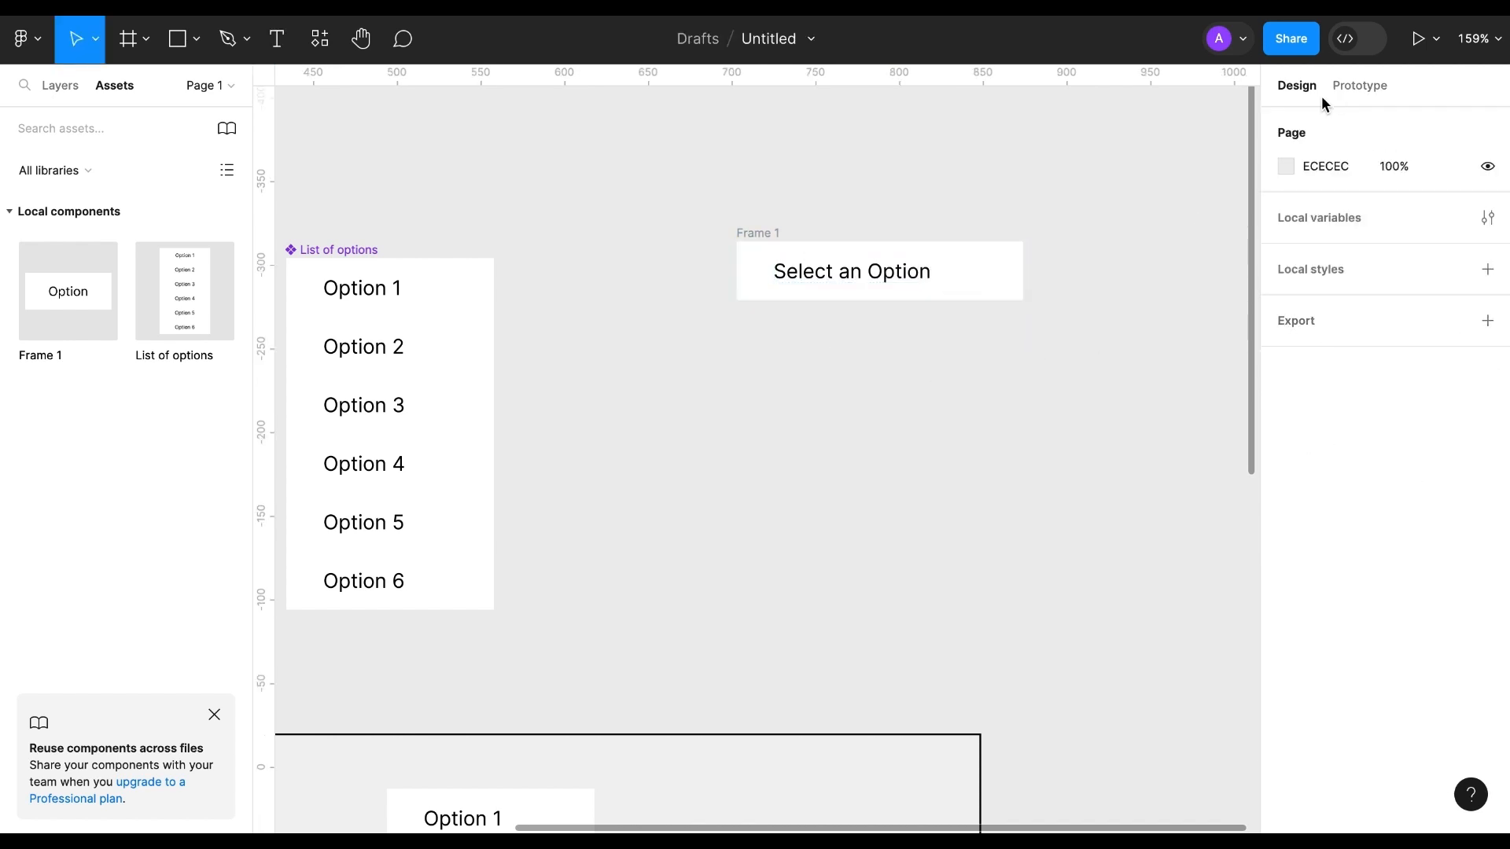
{"action": "left_click", "coordinate": [816, 248]}
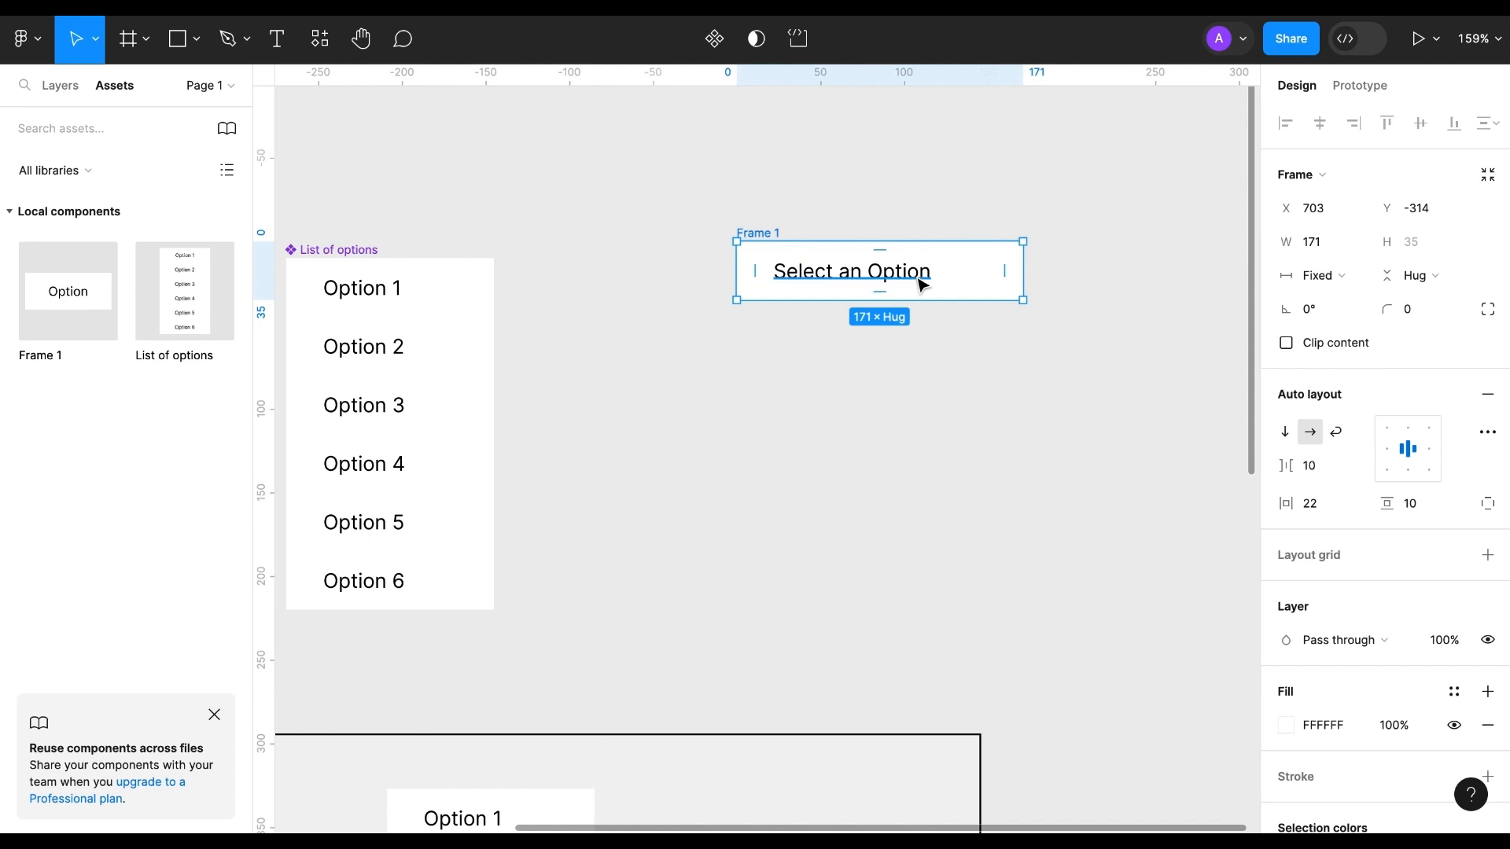
{"action": "left_click", "coordinate": [1035, 366]}
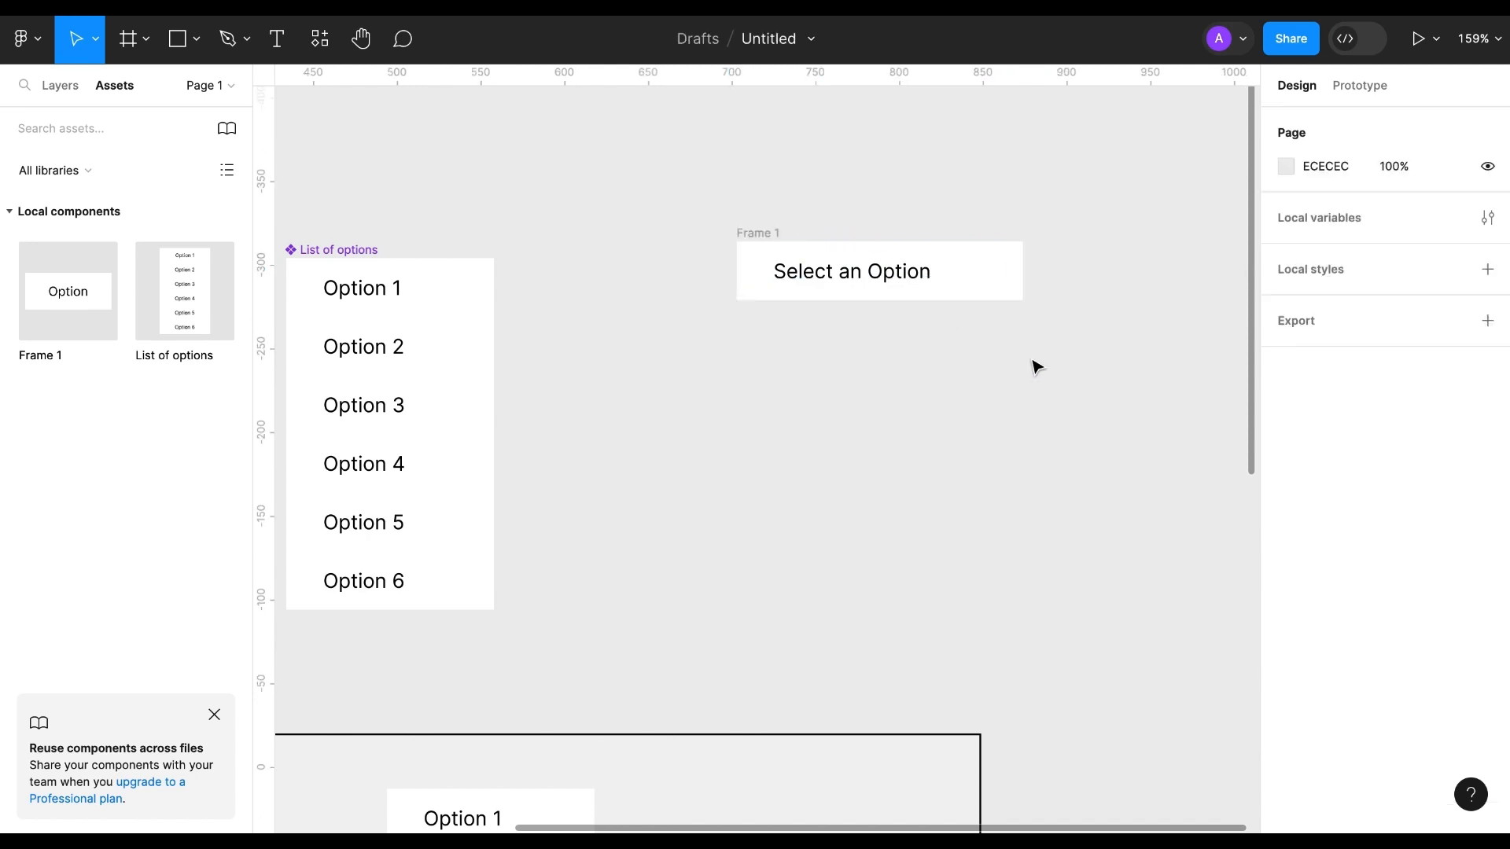
Step: Draw a downward chevron about 11.5 × 7 beside the Select an Option frame with the Pen tool and set its stroke weight to 2
{"action": "key", "text": "p"}
{"action": "left_click", "coordinate": [1060, 257]}
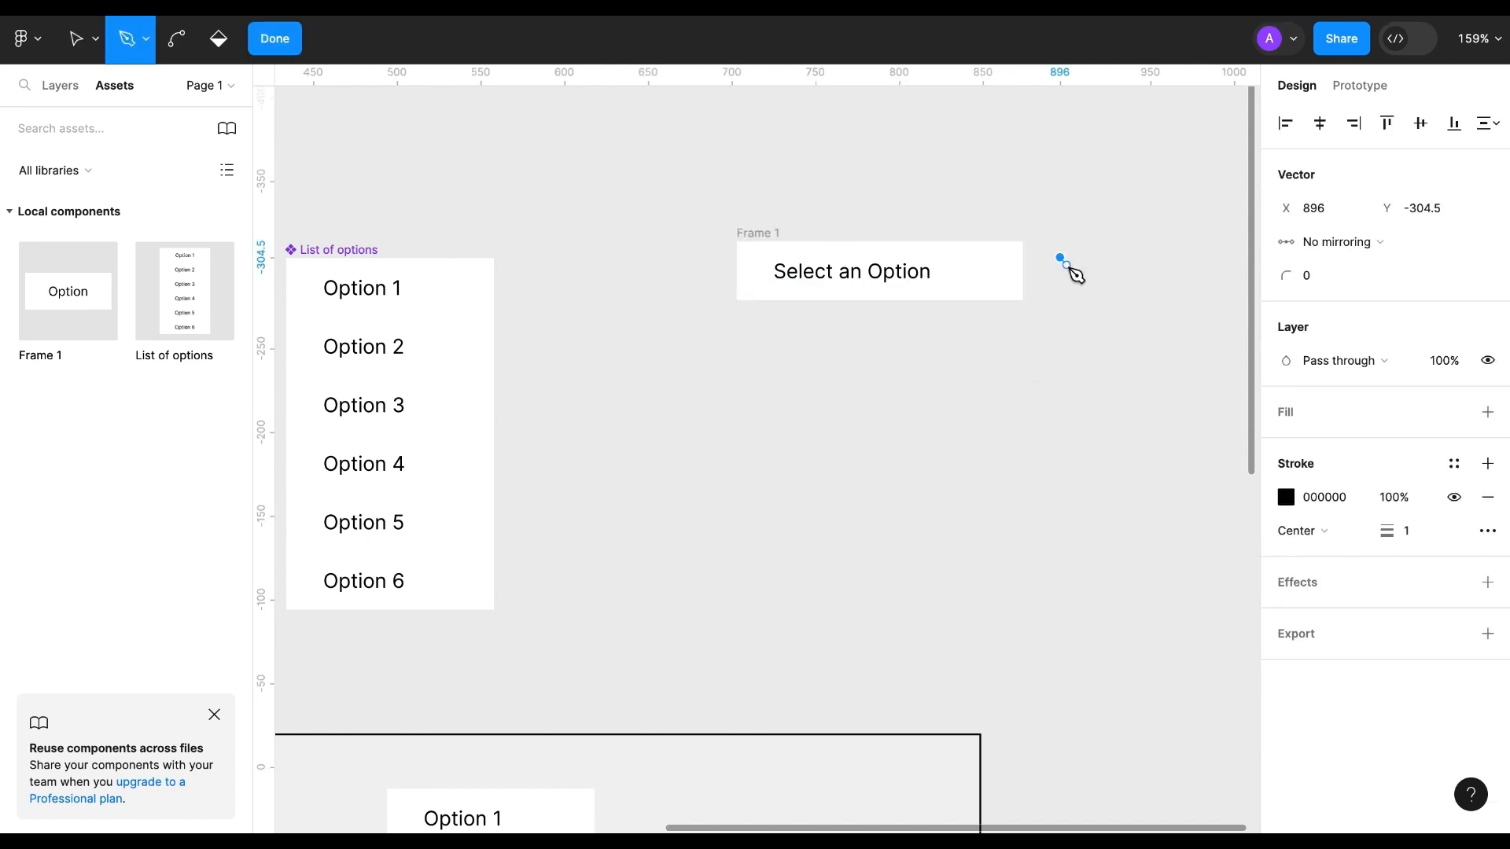
{"action": "left_click", "coordinate": [1079, 269]}
{"action": "key", "text": "Return"}
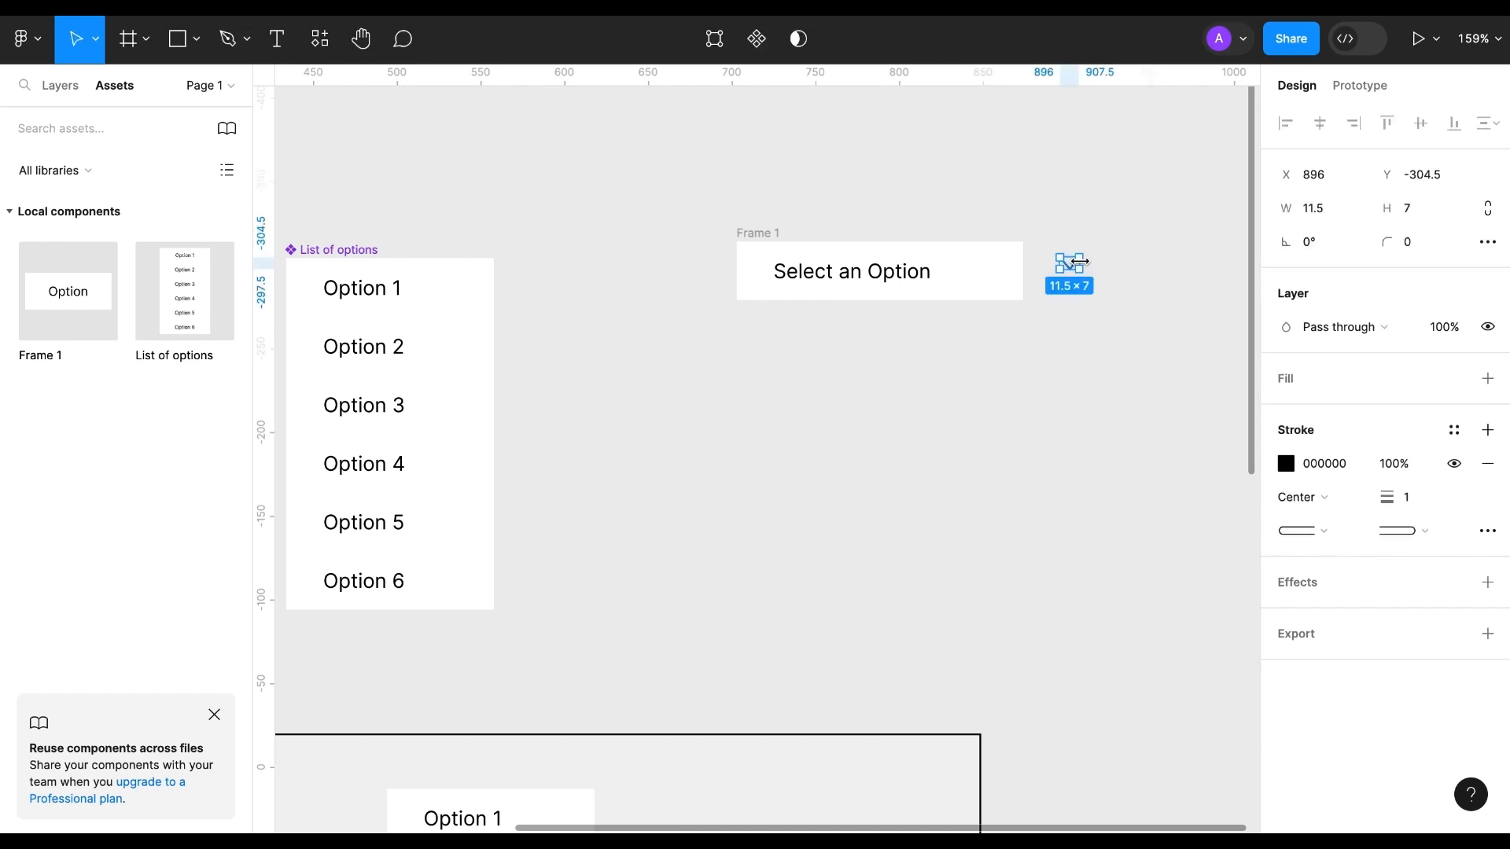
{"action": "left_click", "coordinate": [1408, 498]}
{"action": "type", "text": "2"}
{"action": "key", "text": "Return"}
Step: Move the chevron into the Select an Option frame after the text and scale it proportionally to a height of 5
{"action": "left_click_drag", "start_coordinate": [1066, 265], "coordinate": [976, 270]}
{"action": "left_click", "coordinate": [934, 347]}
{"action": "left_click", "coordinate": [975, 271]}
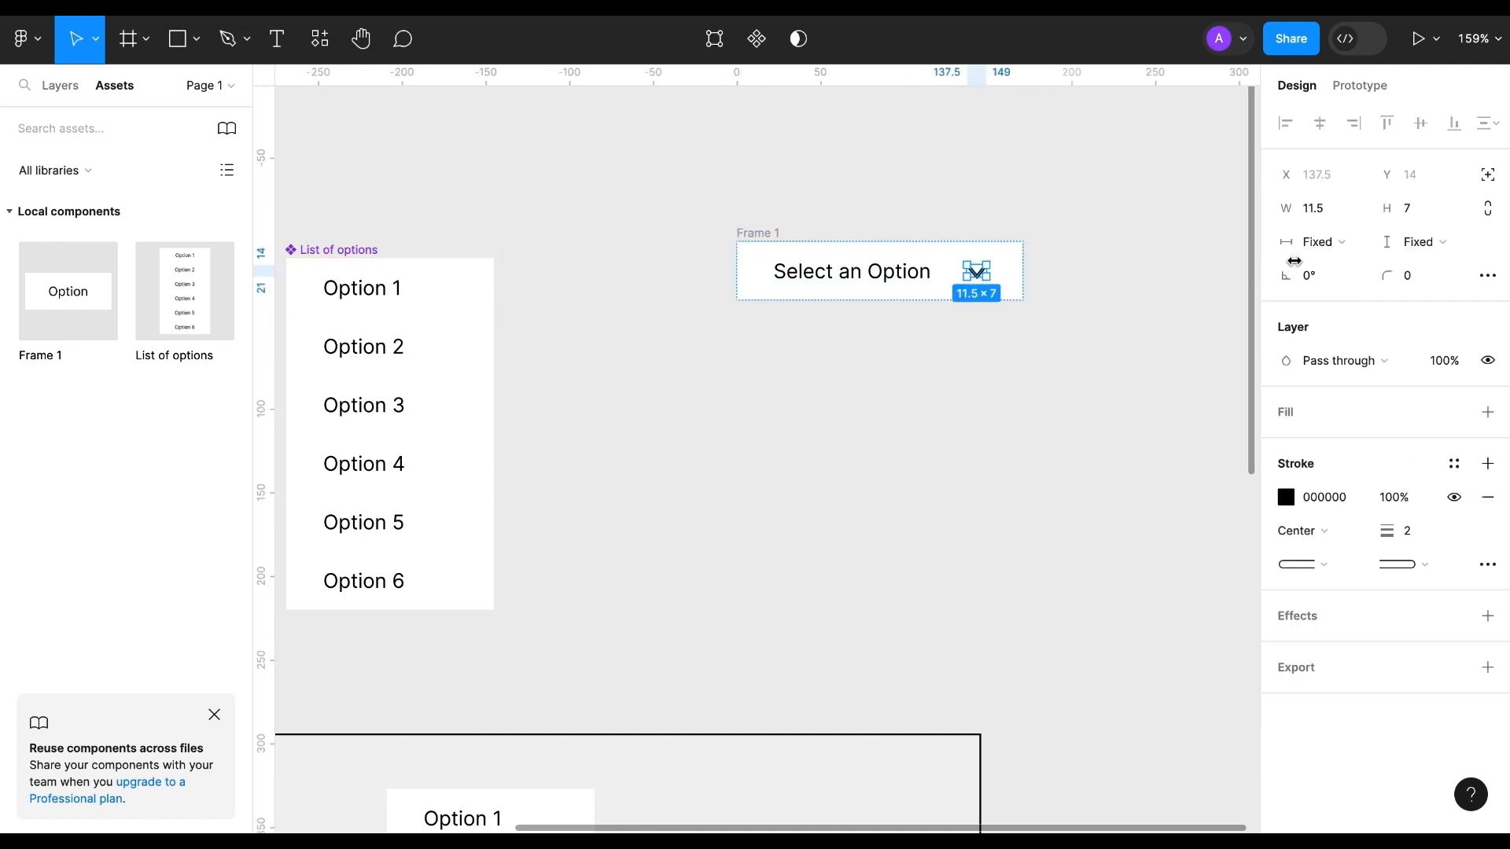
{"action": "left_click", "coordinate": [1488, 214]}
{"action": "left_click", "coordinate": [1406, 211]}
{"action": "type", "text": "5"}
{"action": "key", "text": "Return"}
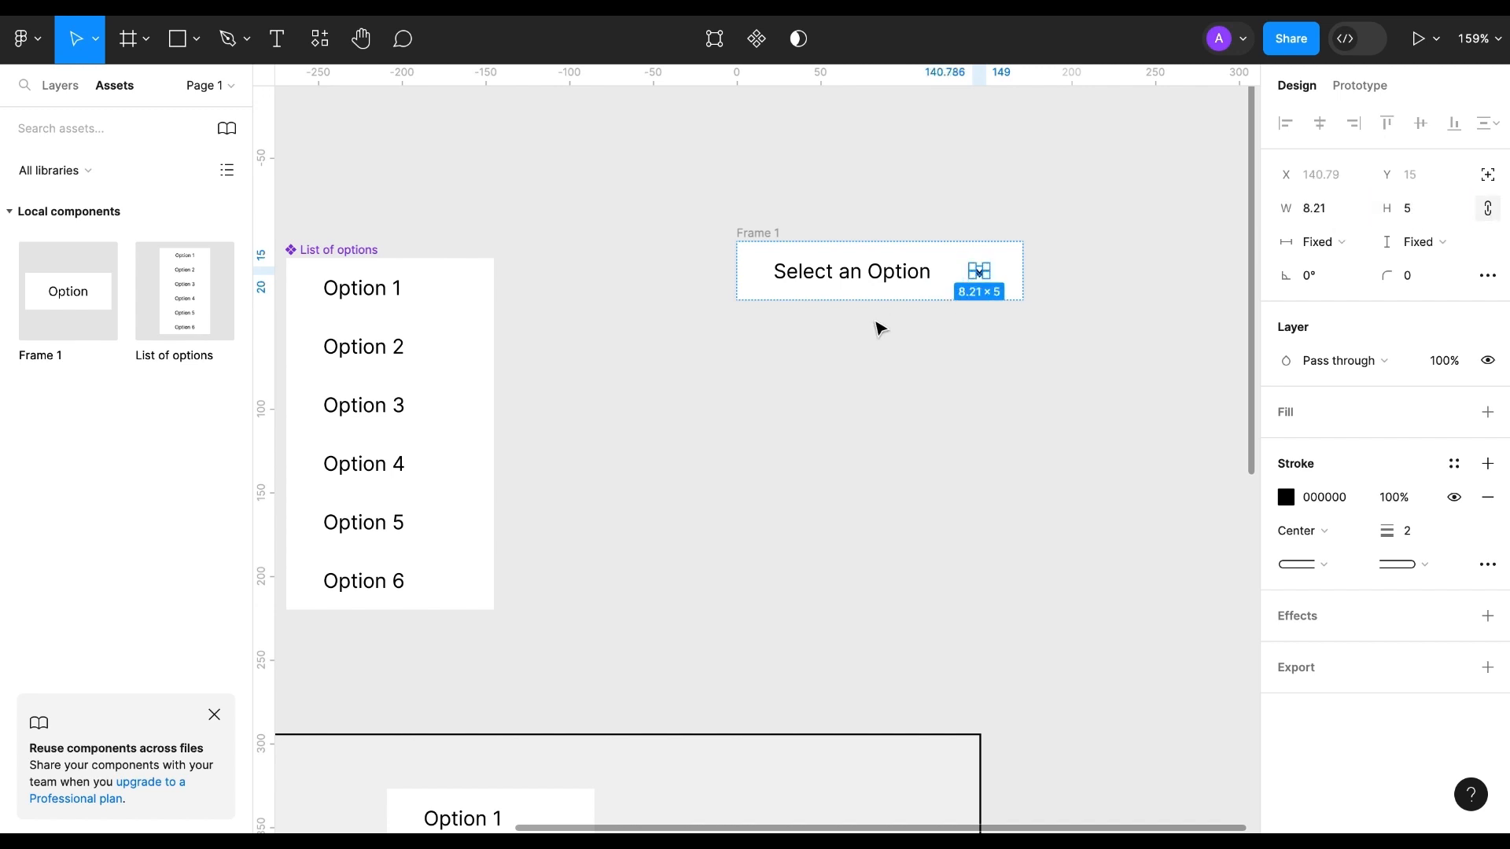
Step: Set the auto layout spacing between items in the Select an Option frame to Auto
{"action": "left_click", "coordinate": [876, 322]}
{"action": "left_click", "coordinate": [756, 236]}
{"action": "left_click", "coordinate": [1352, 472]}
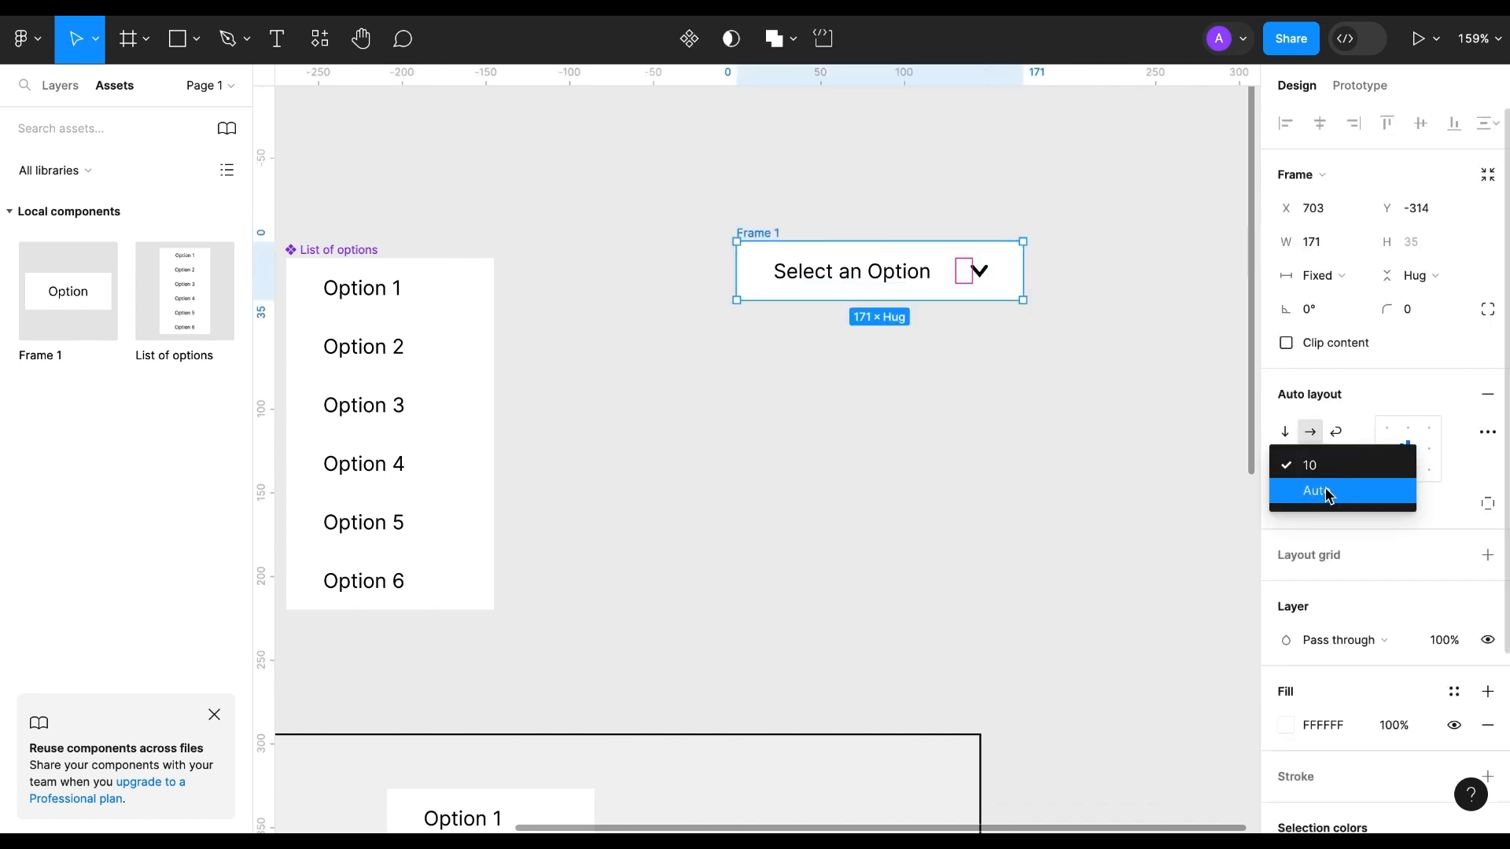
{"action": "left_click", "coordinate": [1331, 494]}
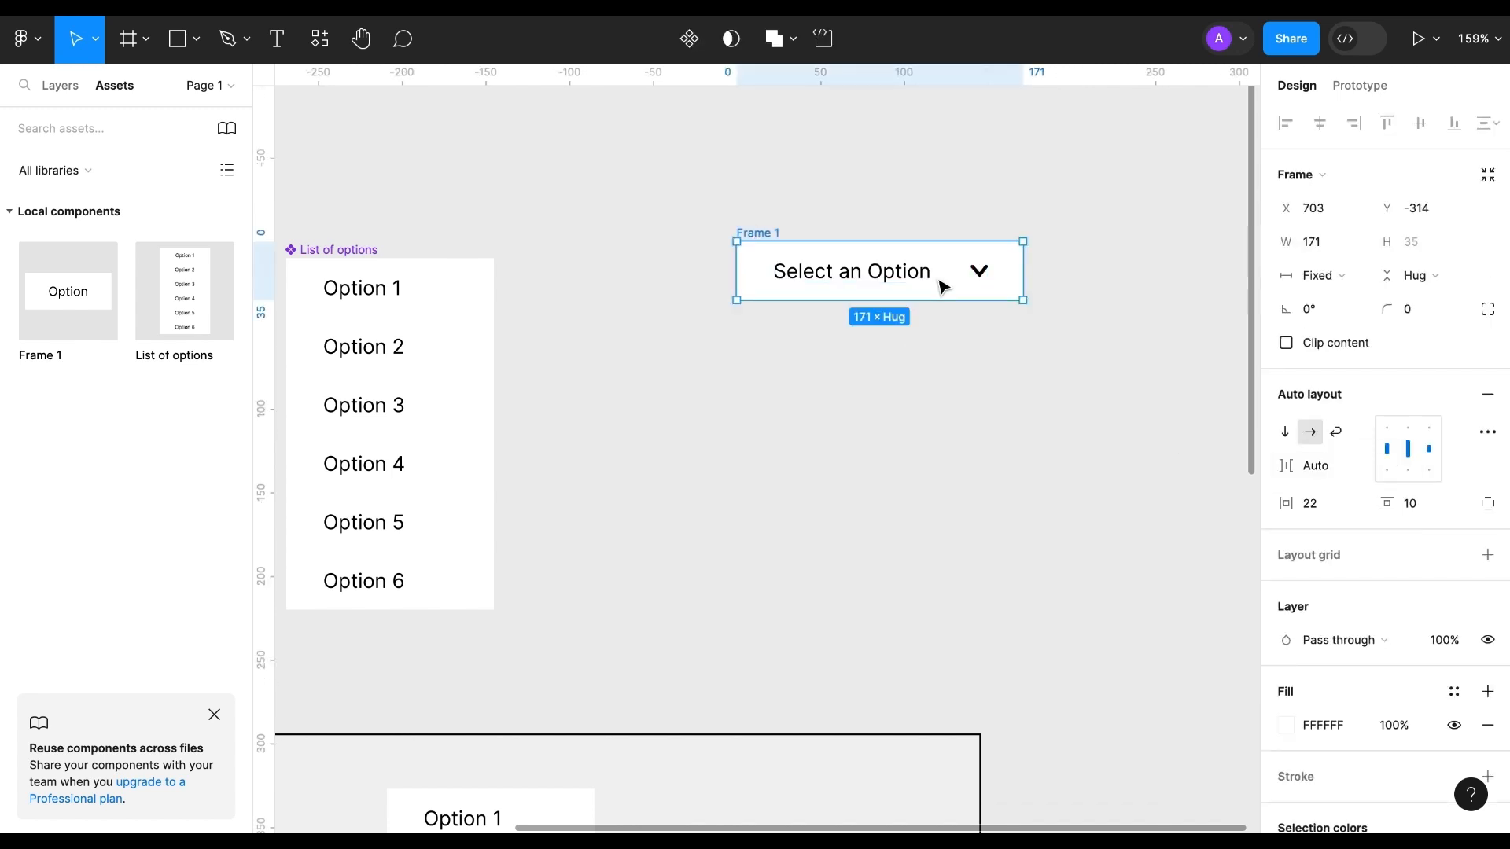
Step: Add a stroke to the Select an Option frame and set its corner radius to 10
{"action": "left_click", "coordinate": [1409, 312]}
{"action": "scroll", "coordinate": [1470, 687], "scroll_direction": "down", "scroll_amount": 3}
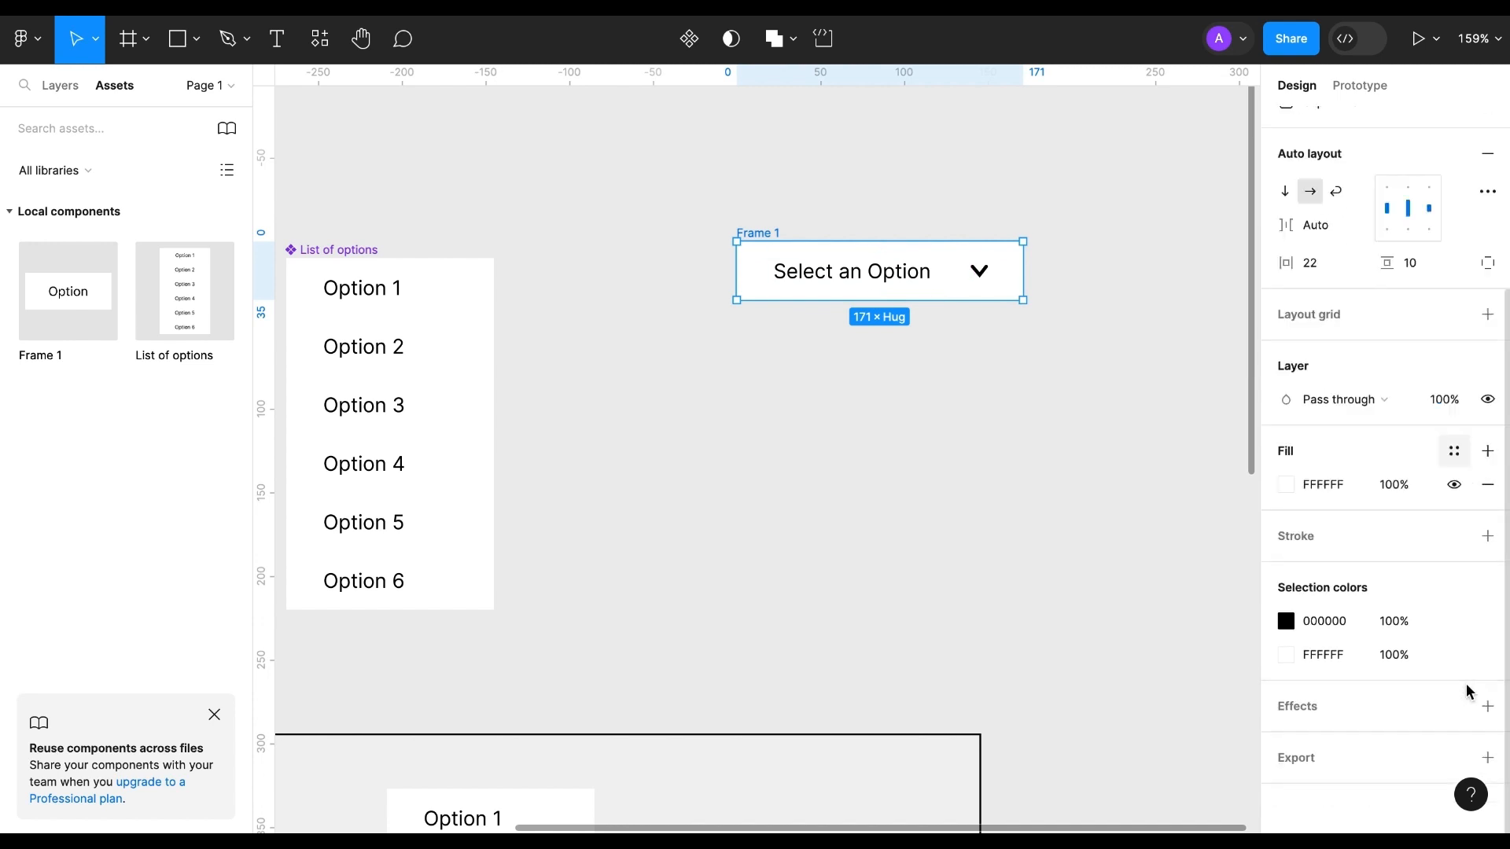
{"action": "left_click", "coordinate": [1486, 533]}
{"action": "scroll", "coordinate": [1473, 391], "scroll_direction": "up", "scroll_amount": 3}
{"action": "left_click", "coordinate": [1414, 317]}
{"action": "type", "text": "10"}
{"action": "key", "text": "Return"}
Step: Remove the fill of the Select an Option frame and enlarge the frame to about 182 × 40
{"action": "scroll", "coordinate": [1447, 568], "scroll_direction": "down", "scroll_amount": 3}
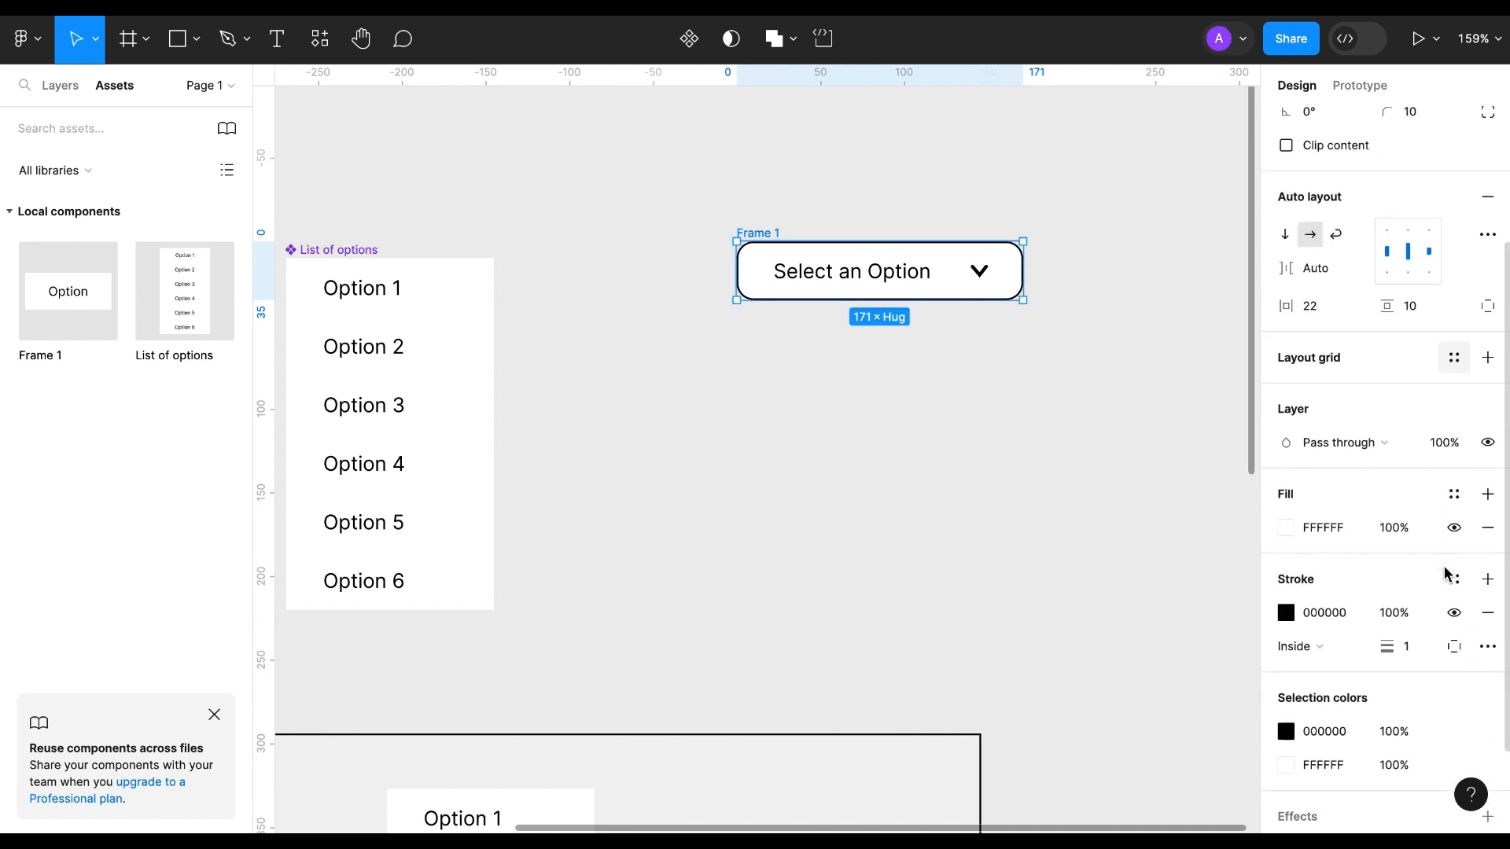
{"action": "left_click", "coordinate": [1487, 529]}
{"action": "left_click", "coordinate": [1181, 503]}
{"action": "left_click", "coordinate": [895, 302]}
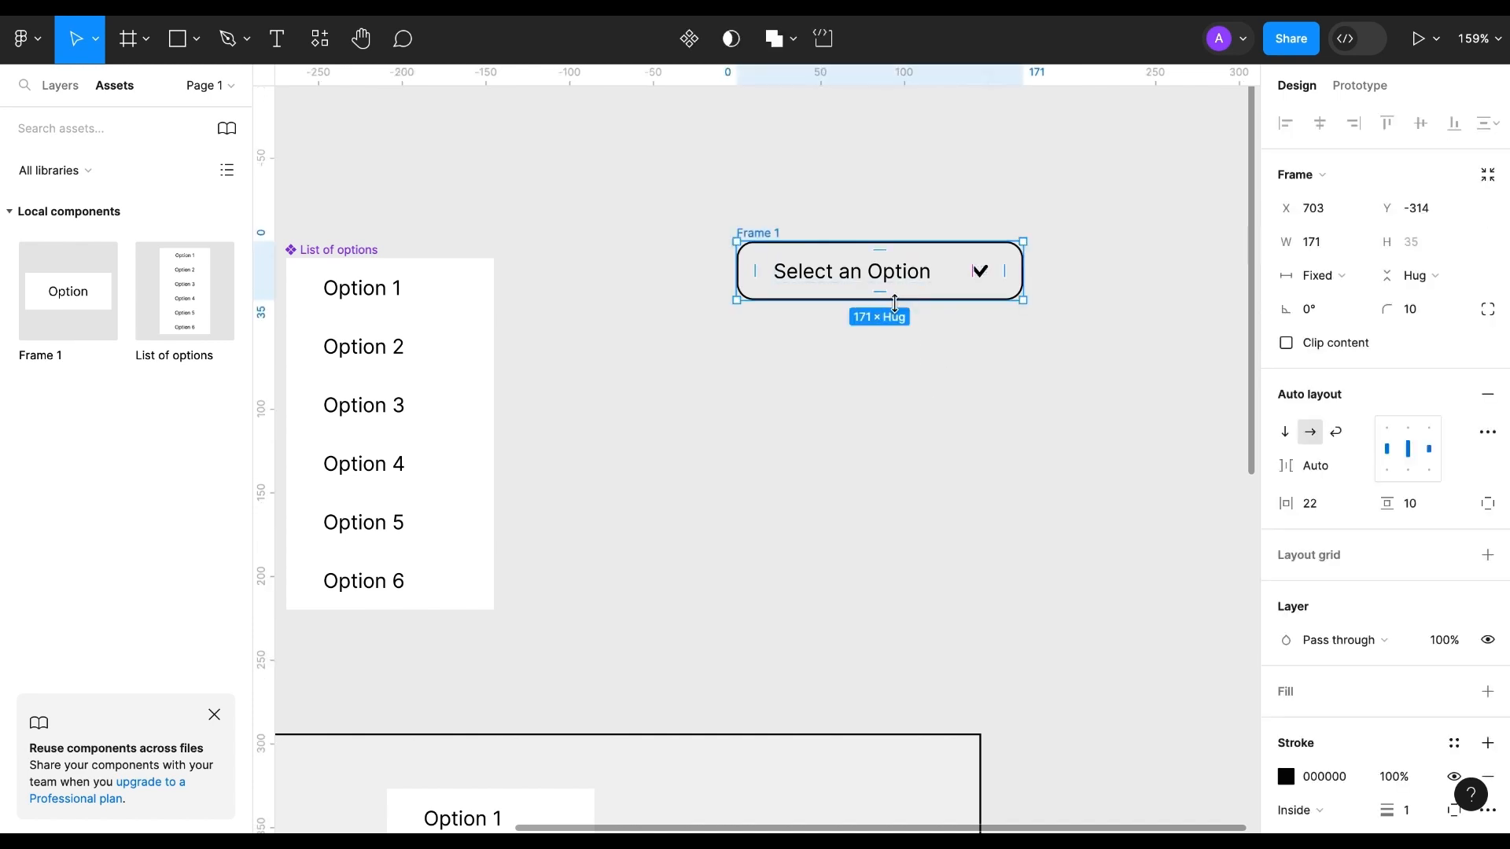
{"action": "left_click_drag", "start_coordinate": [894, 302], "coordinate": [894, 311]}
{"action": "left_click_drag", "start_coordinate": [1024, 276], "coordinate": [1039, 276]}
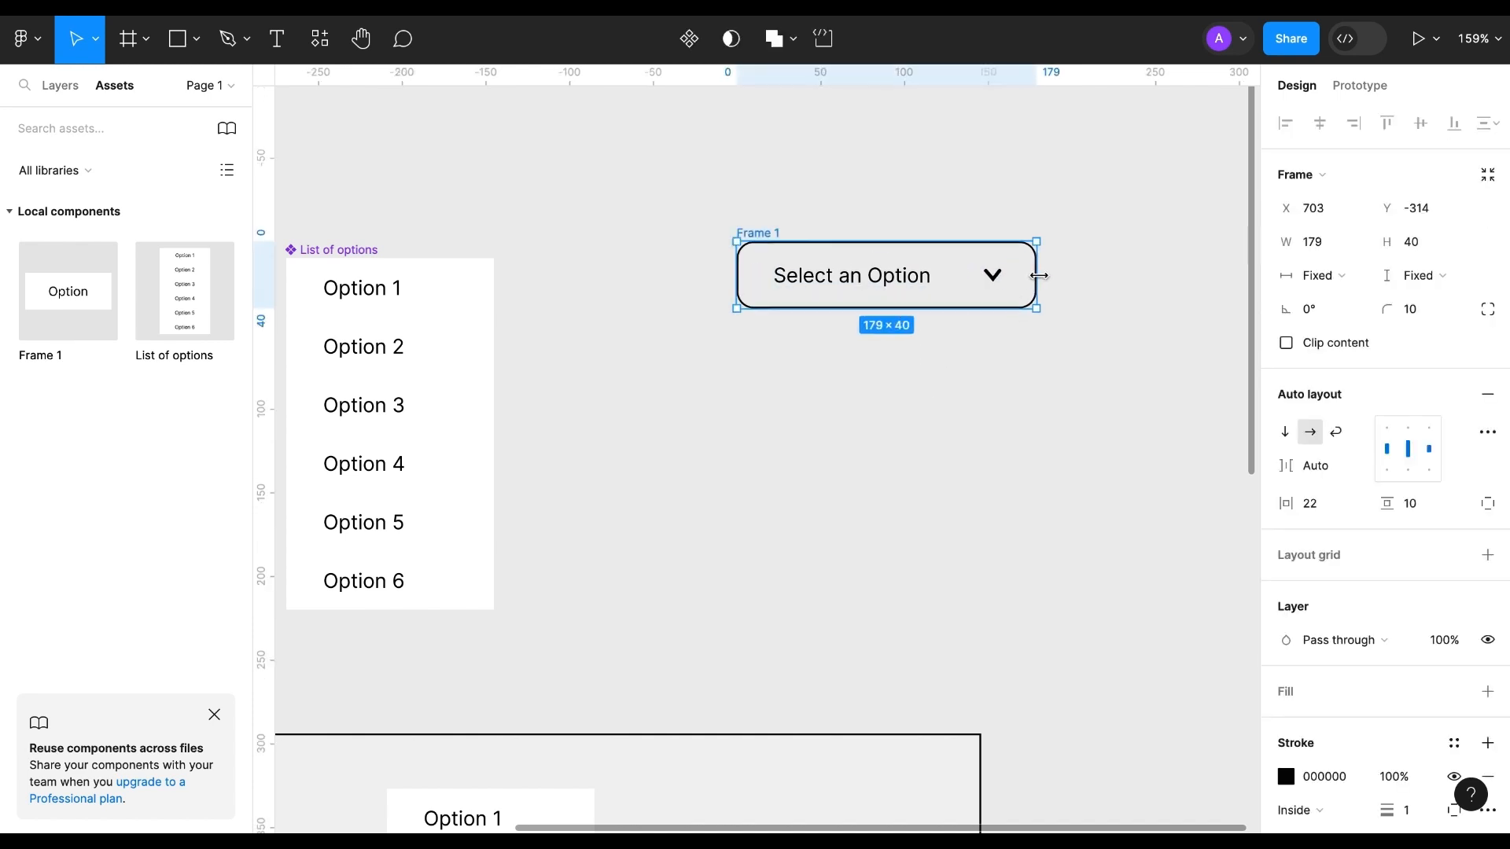
Step: Turn the Select an Option frame into a component and add a second variant to it
{"action": "left_click", "coordinate": [689, 38]}
{"action": "scroll", "coordinate": [826, 370], "scroll_direction": "right", "scroll_amount": 2}
{"action": "left_click", "coordinate": [689, 39]}
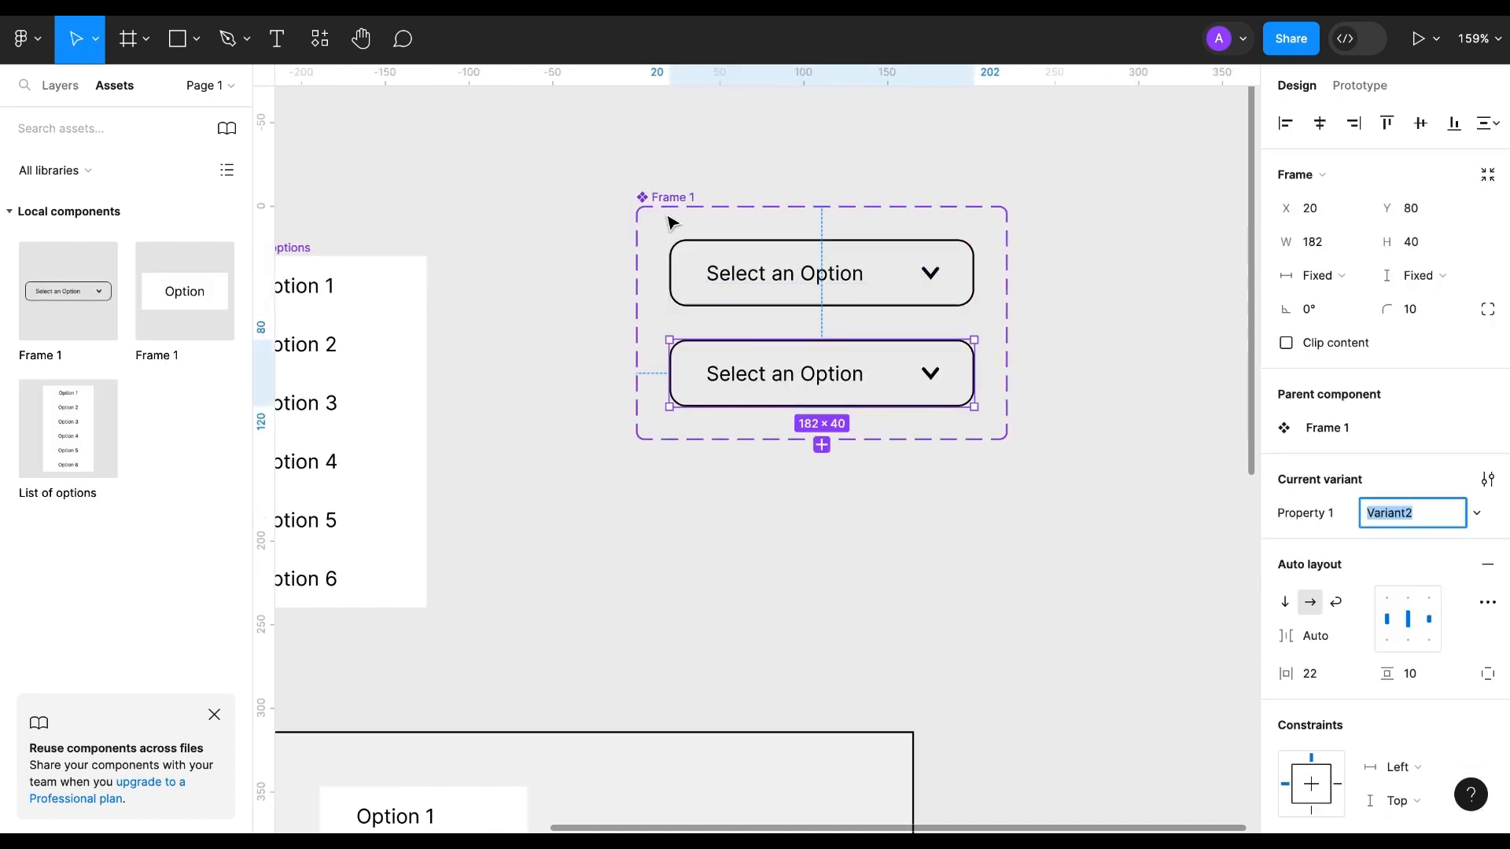
Step: Enlarge the Select an Option component set to about 531 × 255
{"action": "left_click", "coordinate": [648, 200]}
{"action": "left_click_drag", "start_coordinate": [1004, 438], "coordinate": [1258, 629]}
{"action": "scroll", "coordinate": [829, 529], "scroll_direction": "left", "scroll_amount": 3}
Step: Add a variant property named List of options with the value yes to the Select an Option component set
{"action": "left_click", "coordinate": [748, 239]}
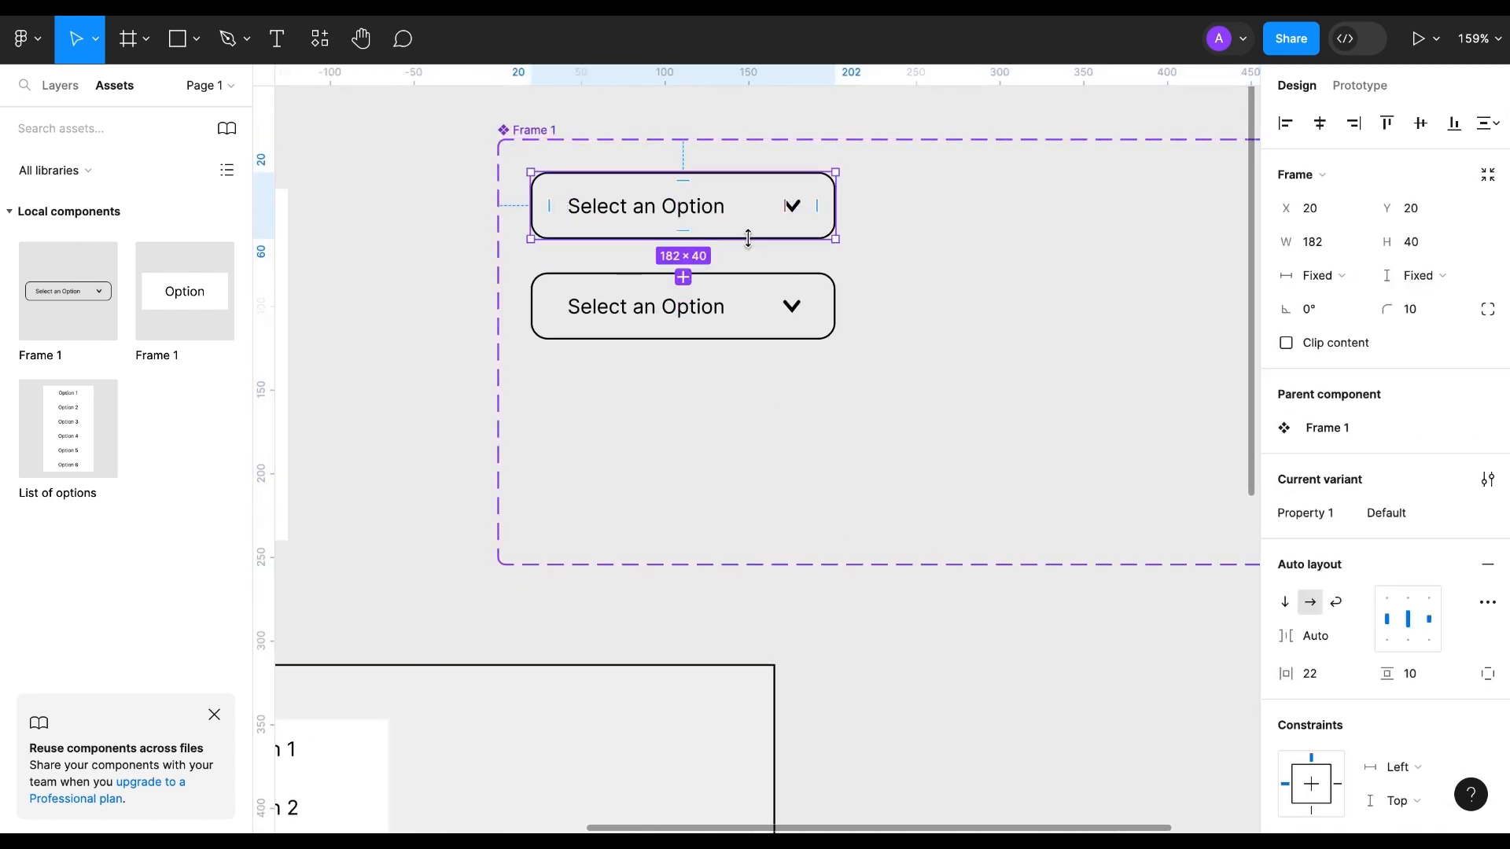
{"action": "left_click", "coordinate": [733, 334]}
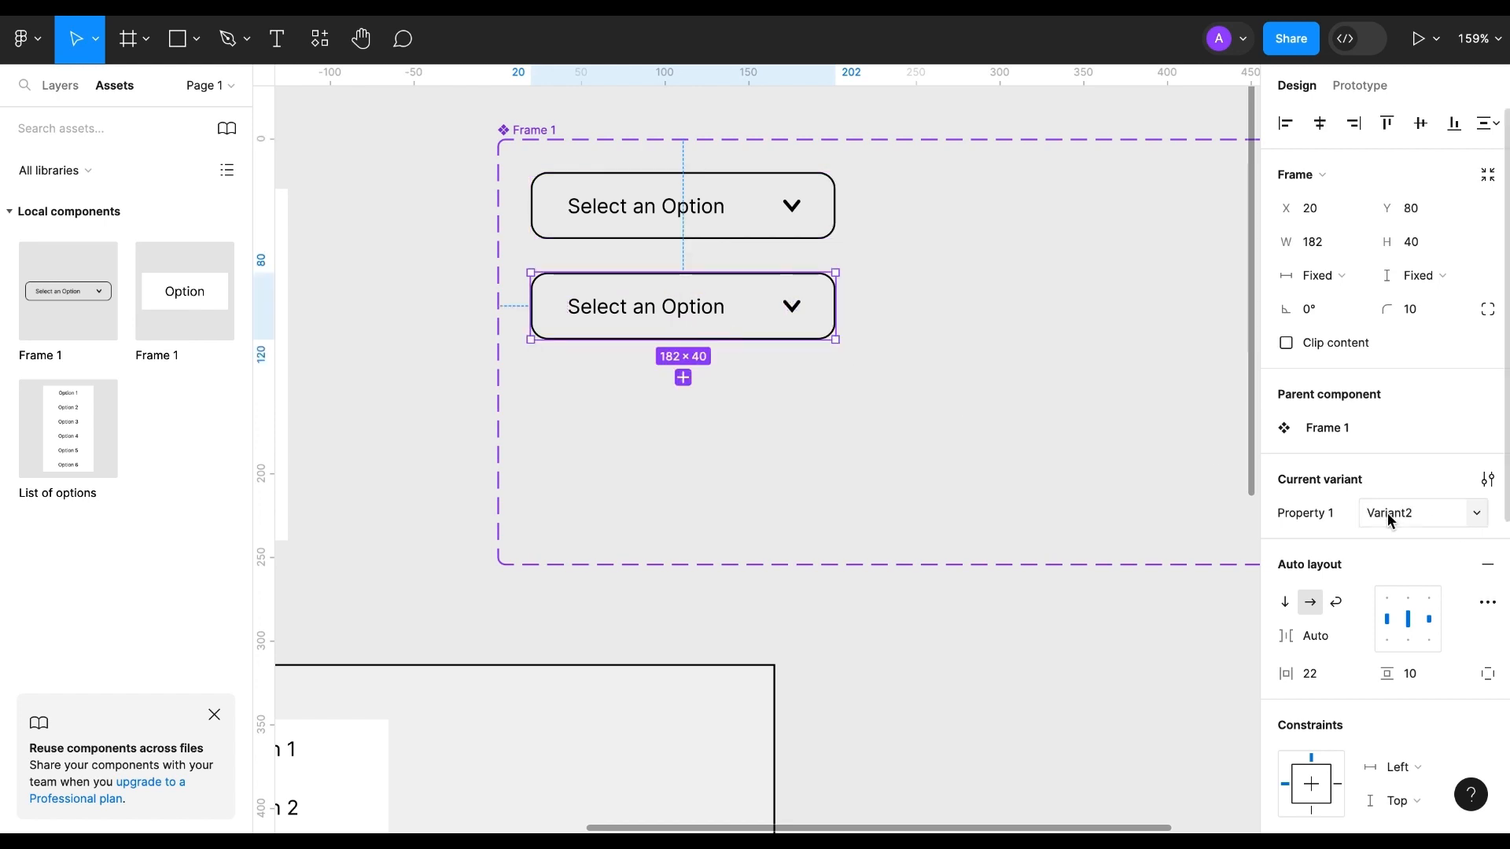
{"action": "key", "text": "Escape"}
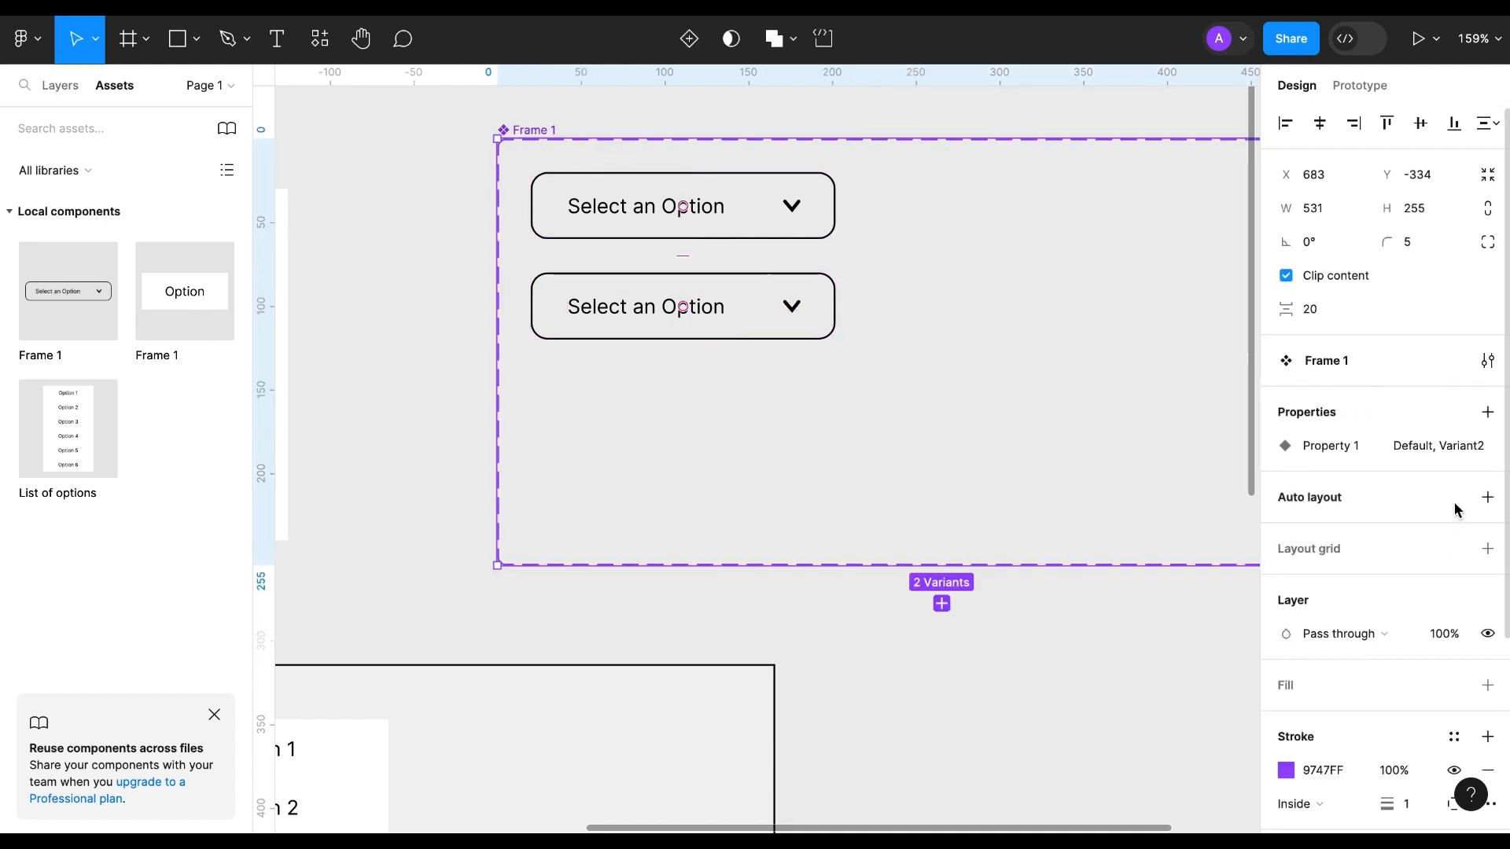
{"action": "left_click", "coordinate": [1487, 412]}
{"action": "left_click", "coordinate": [1361, 482]}
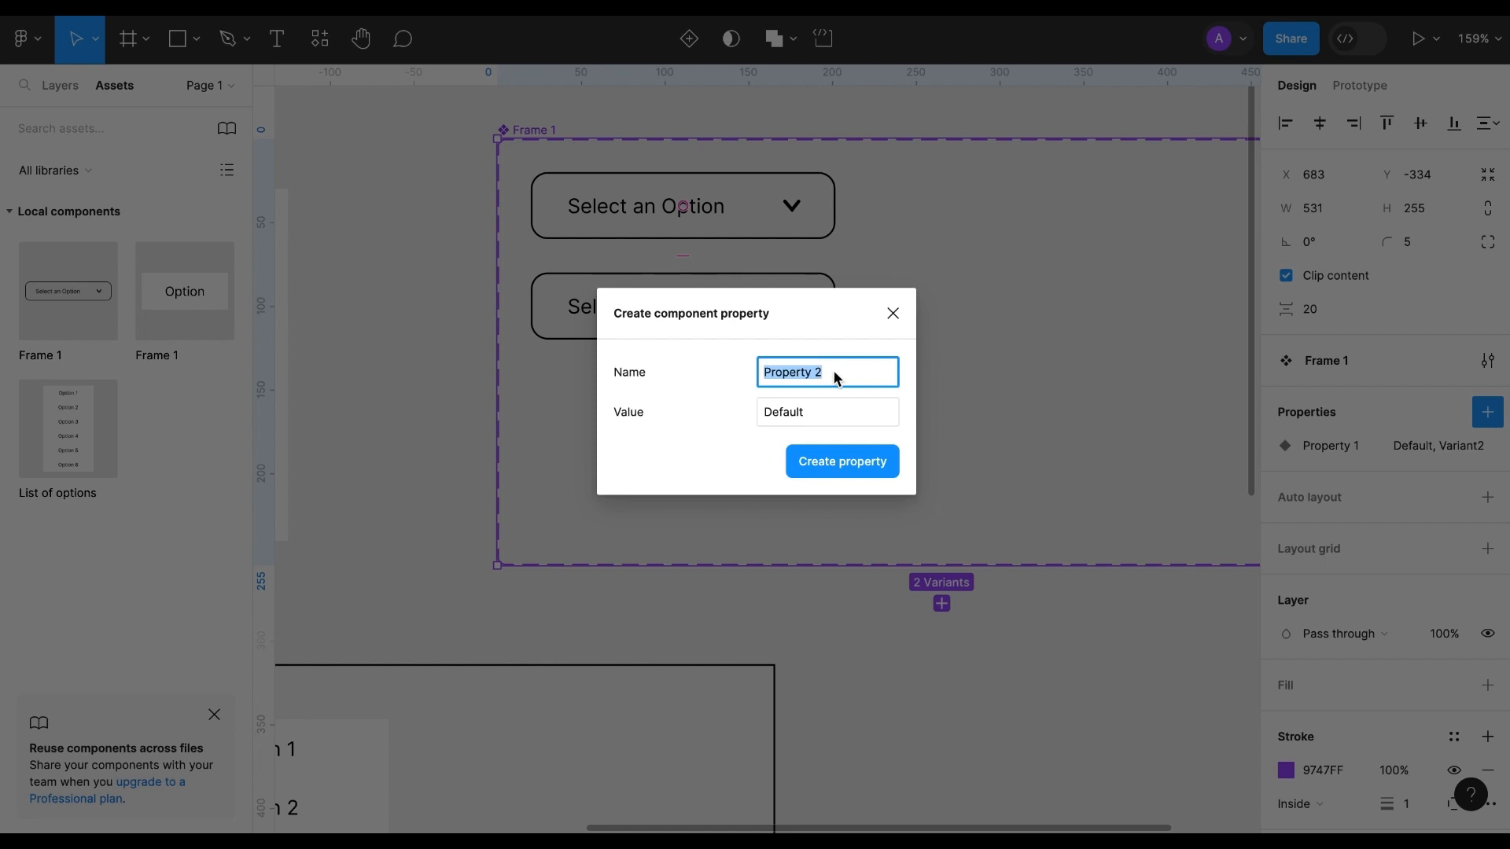
{"action": "type", "text": "List of options"}
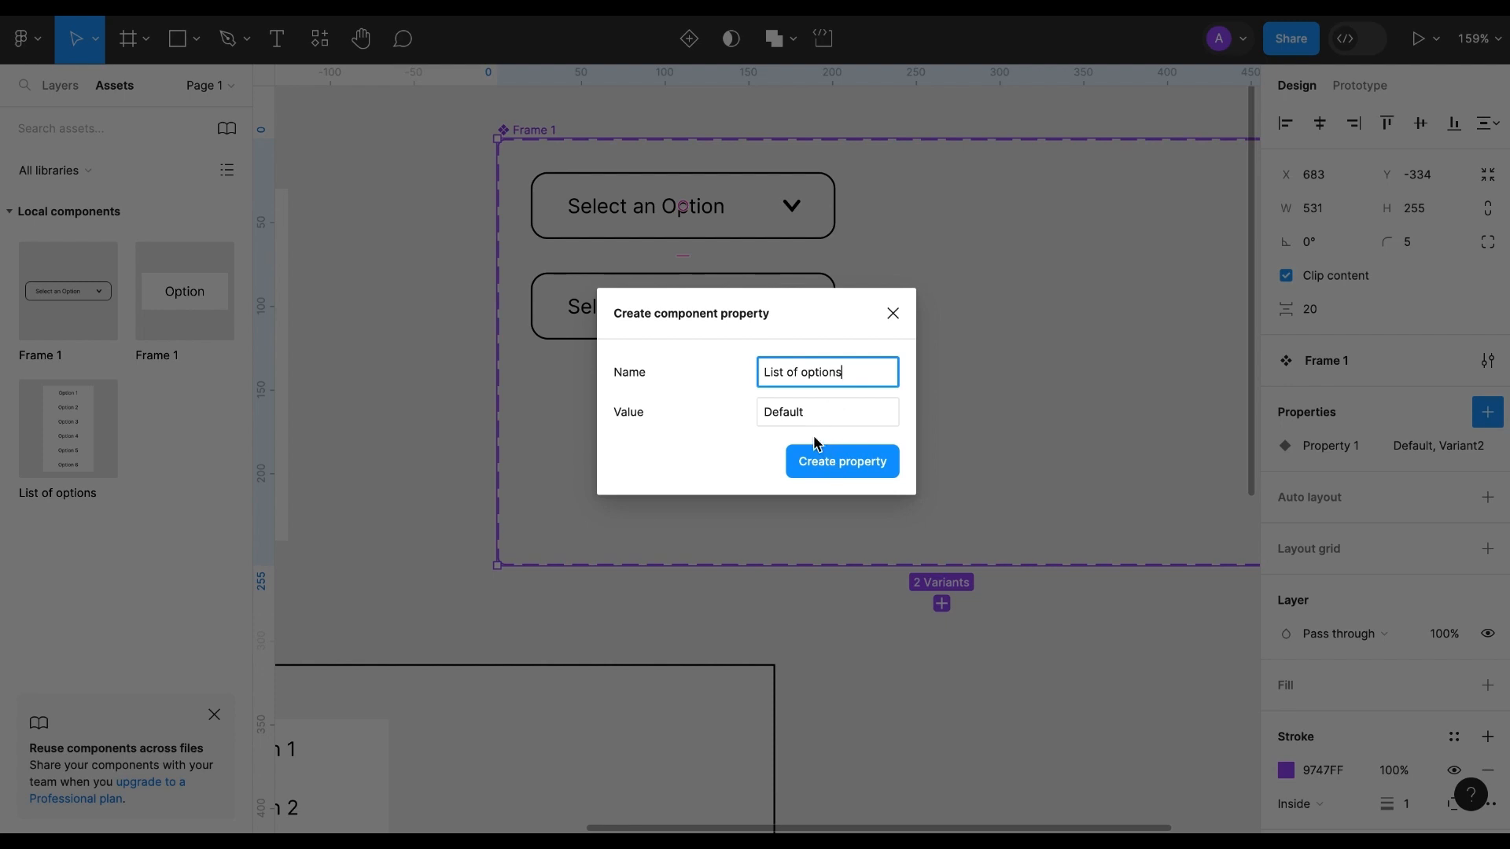
{"action": "left_click", "coordinate": [790, 417]}
{"action": "type", "text": "yes"}
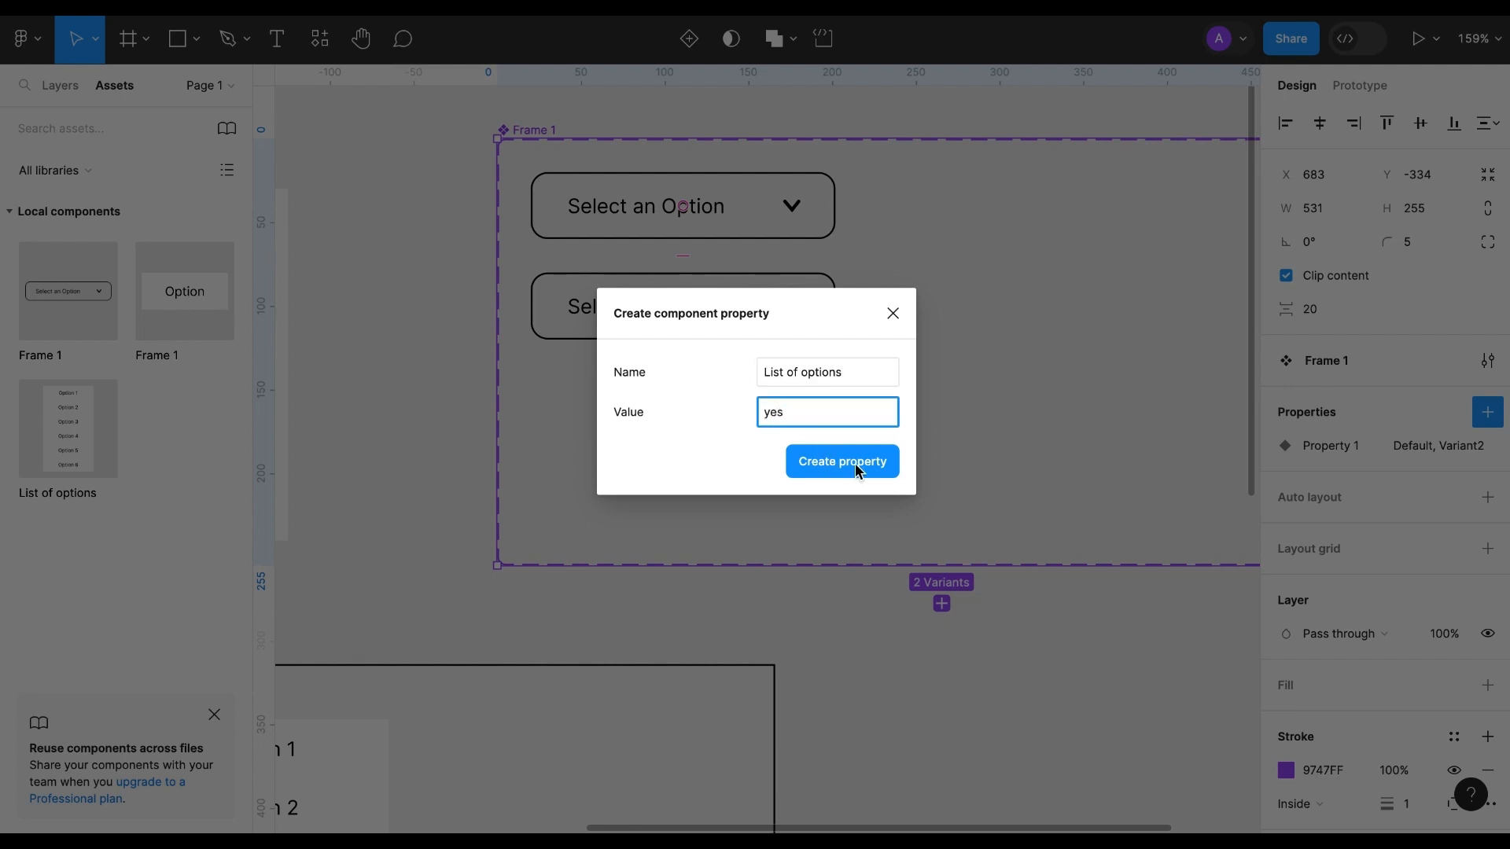
{"action": "left_click", "coordinate": [842, 461]}
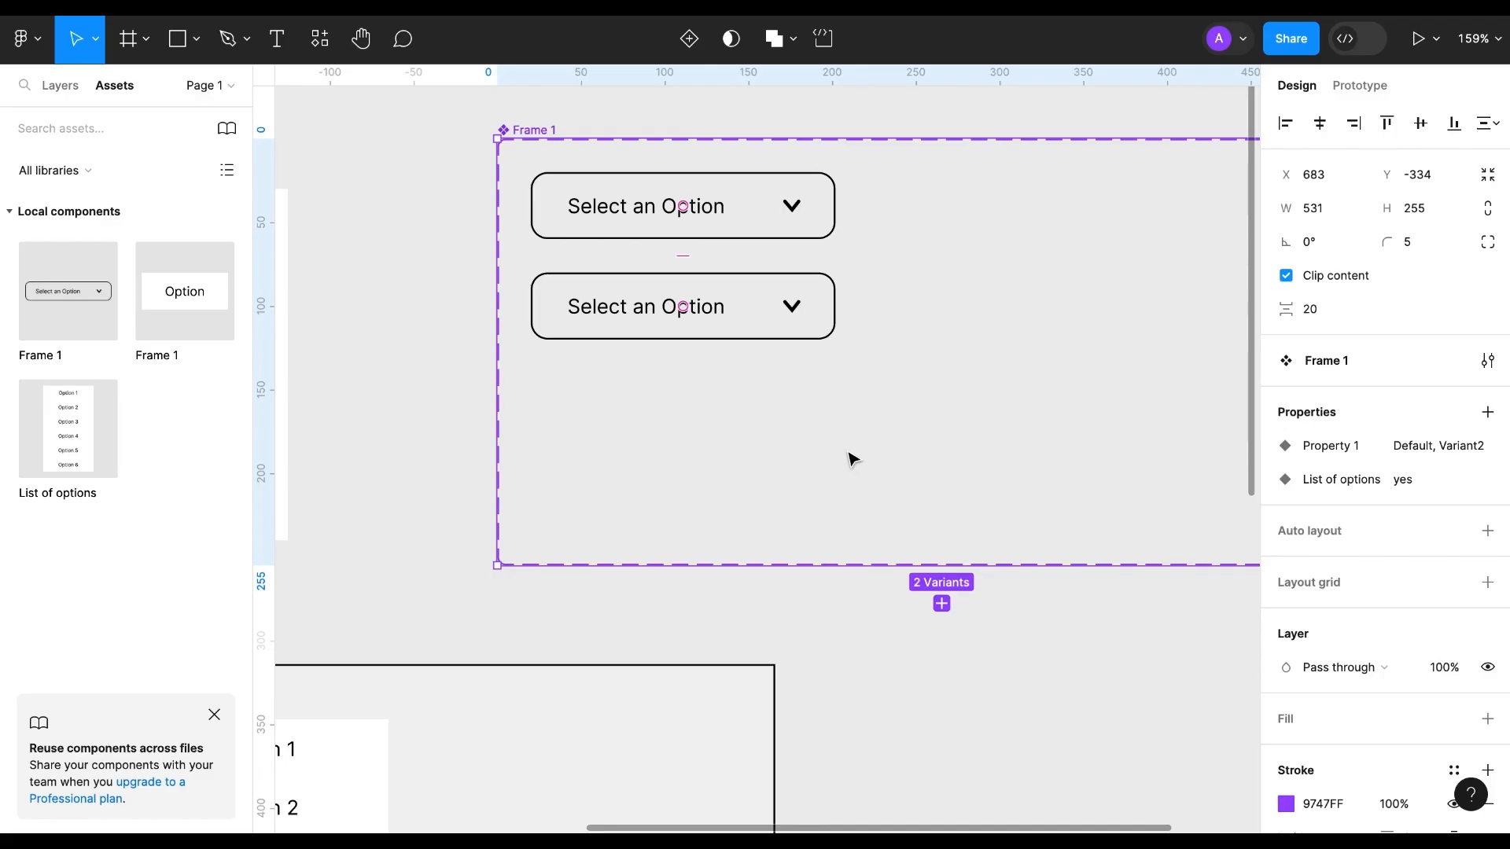
Step: Set Property 1 of the lower Select an Option variant to default with option
{"action": "left_click", "coordinate": [774, 337]}
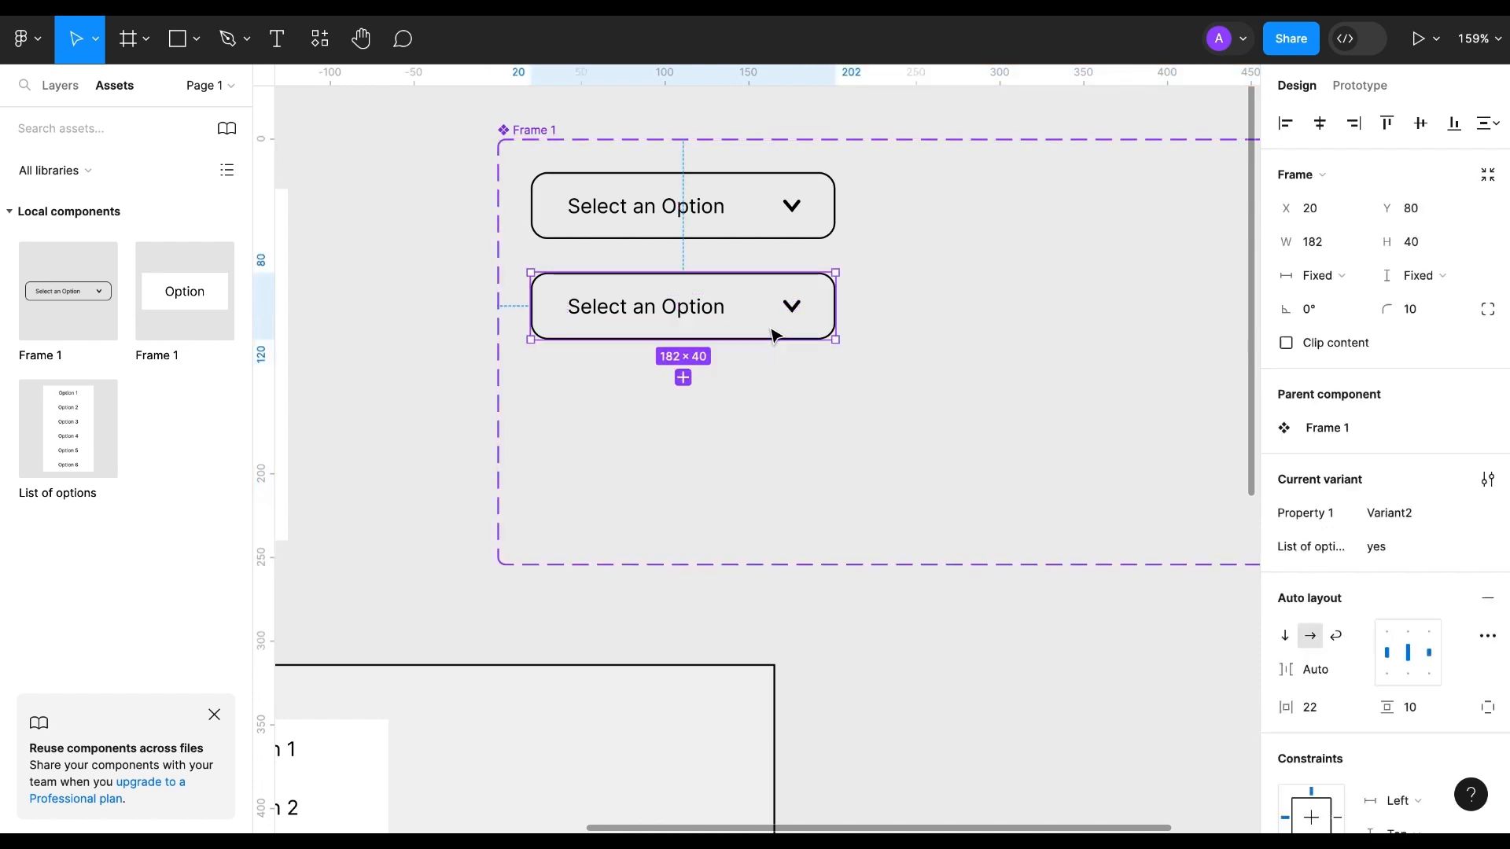
{"action": "left_click", "coordinate": [1389, 511]}
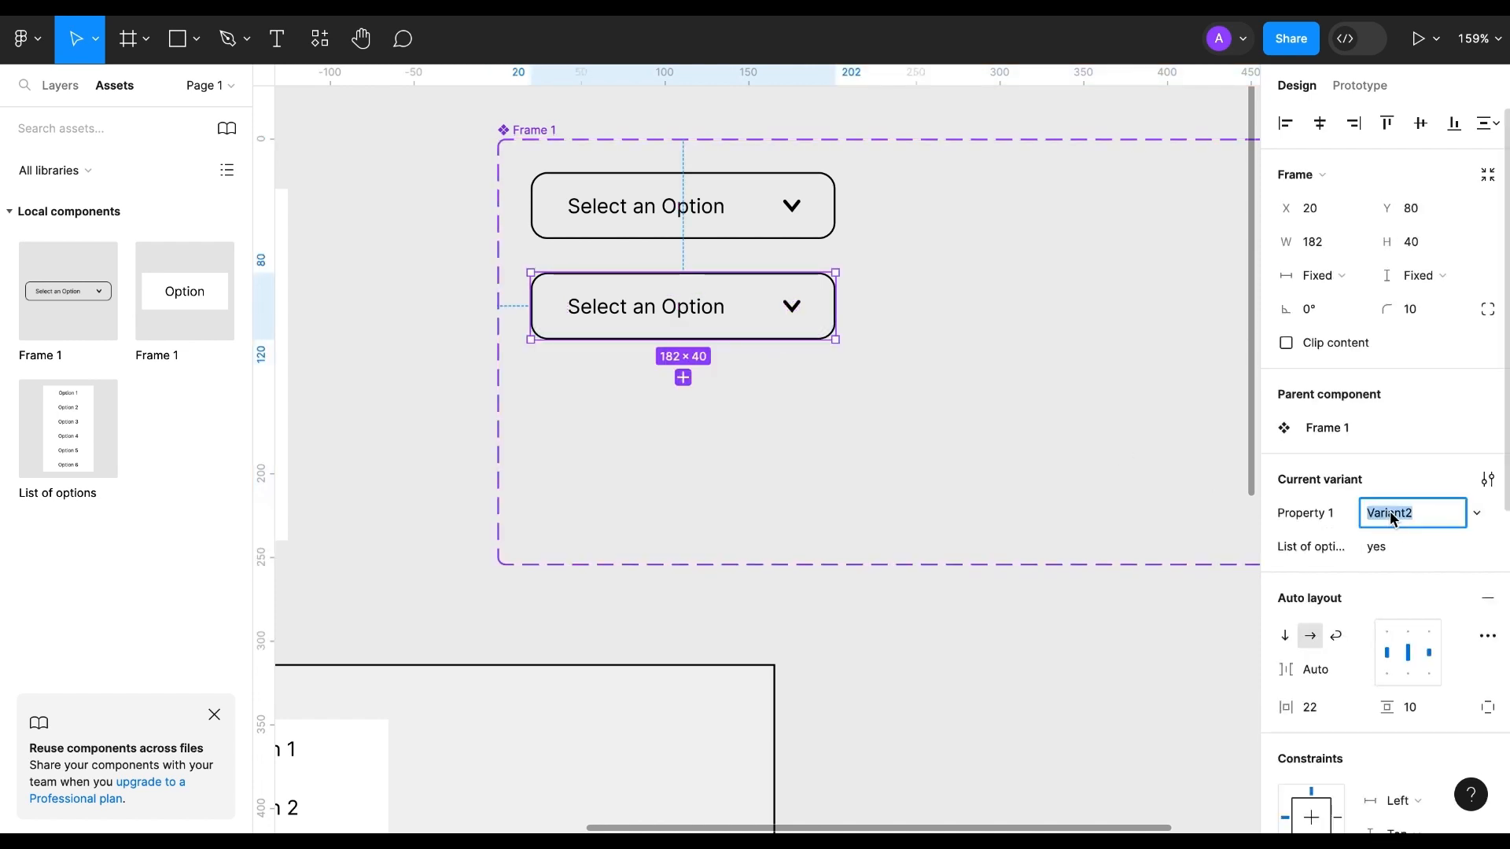
{"action": "type", "text": "default with option"}
Step: Give the upper Default variant of Select an Option a new List of options value, No
{"action": "left_click", "coordinate": [820, 229]}
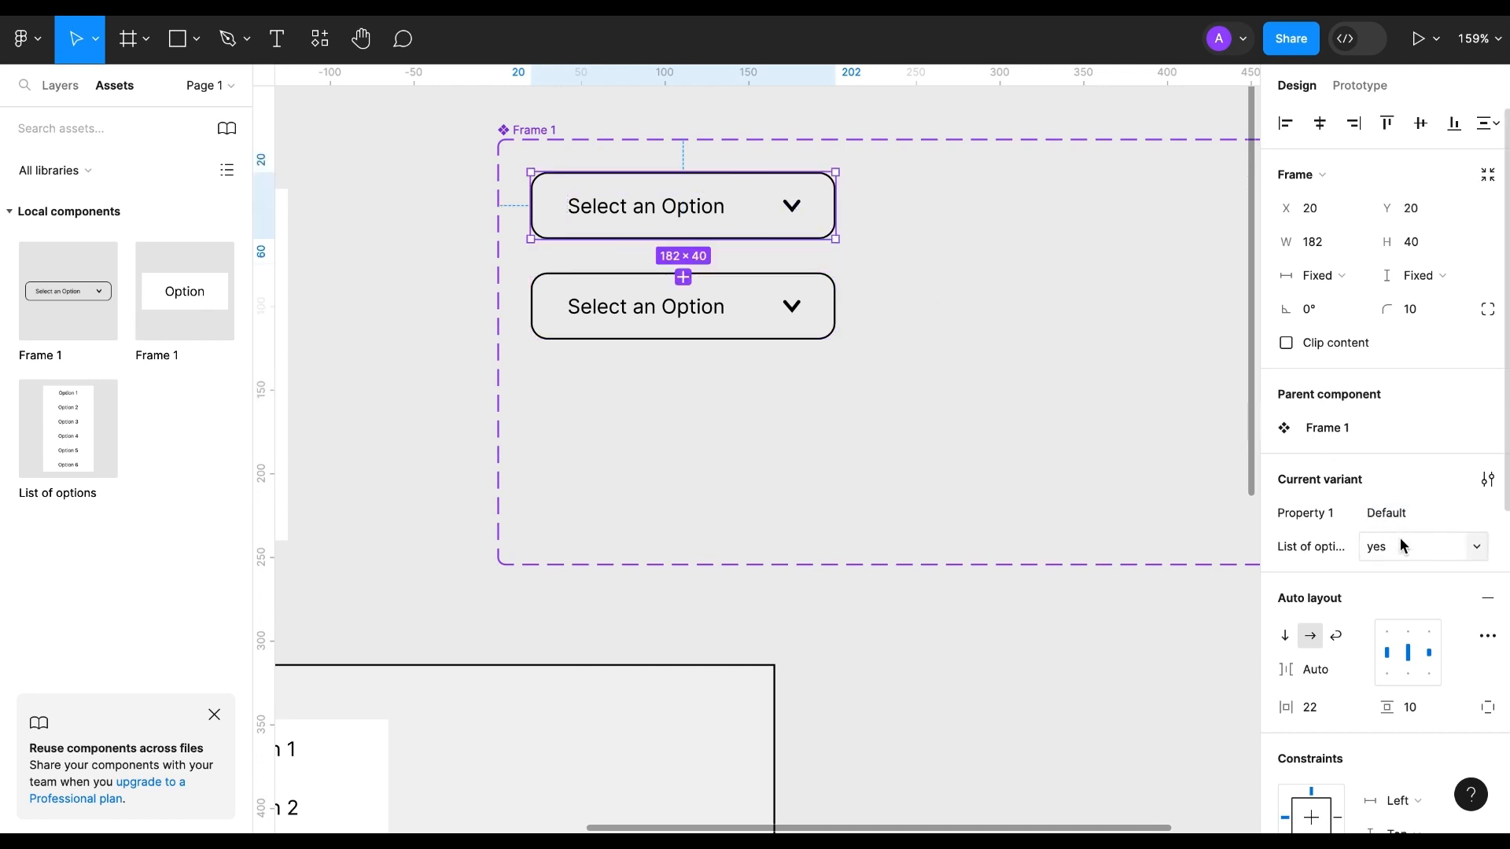
{"action": "left_click", "coordinate": [1475, 556]}
{"action": "left_click", "coordinate": [1432, 593]}
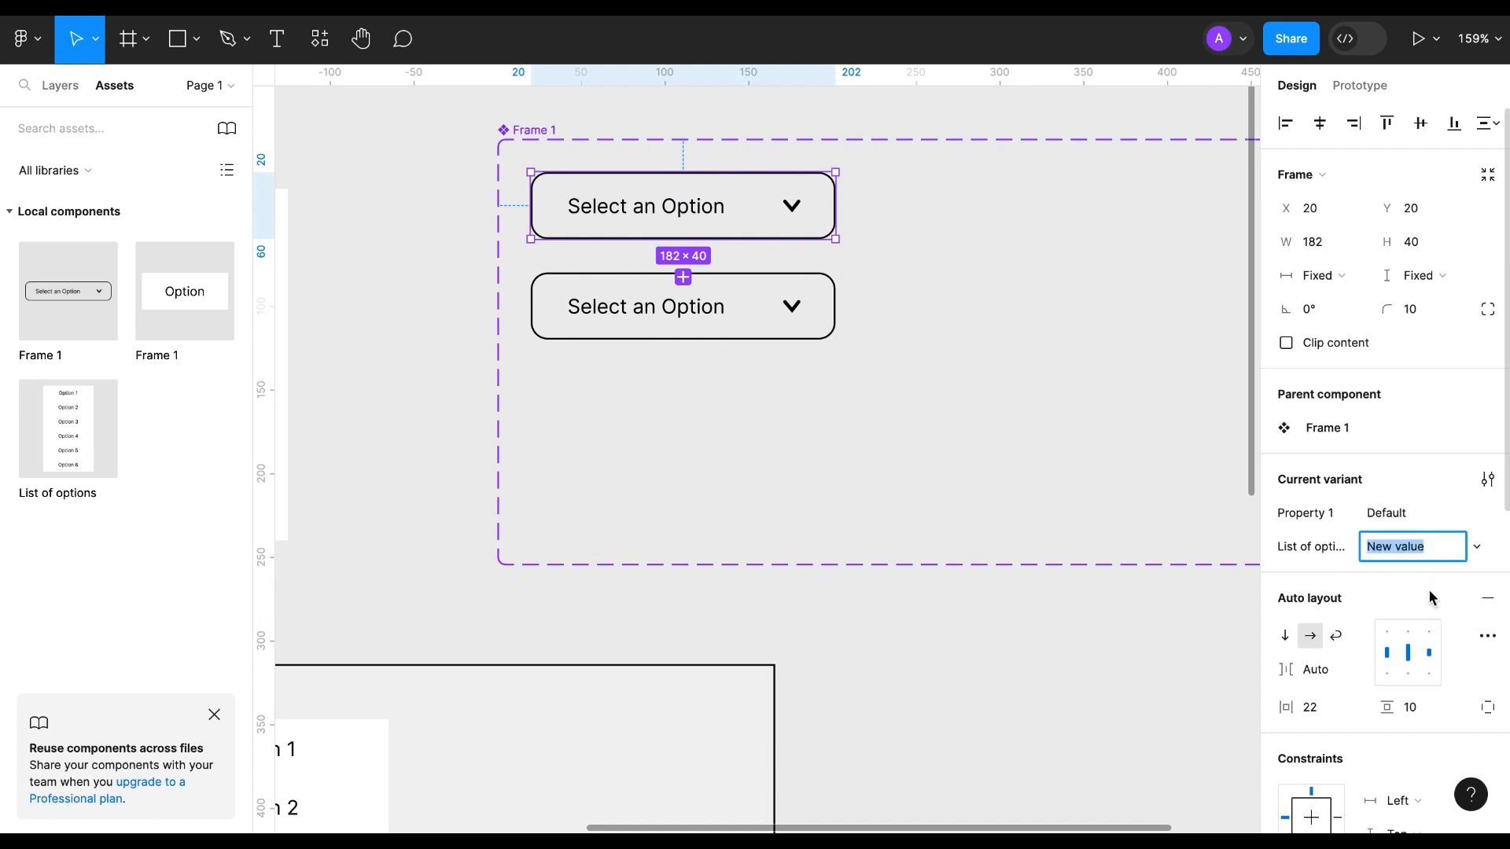
{"action": "type", "text": "No"}
{"action": "key", "text": "Return"}
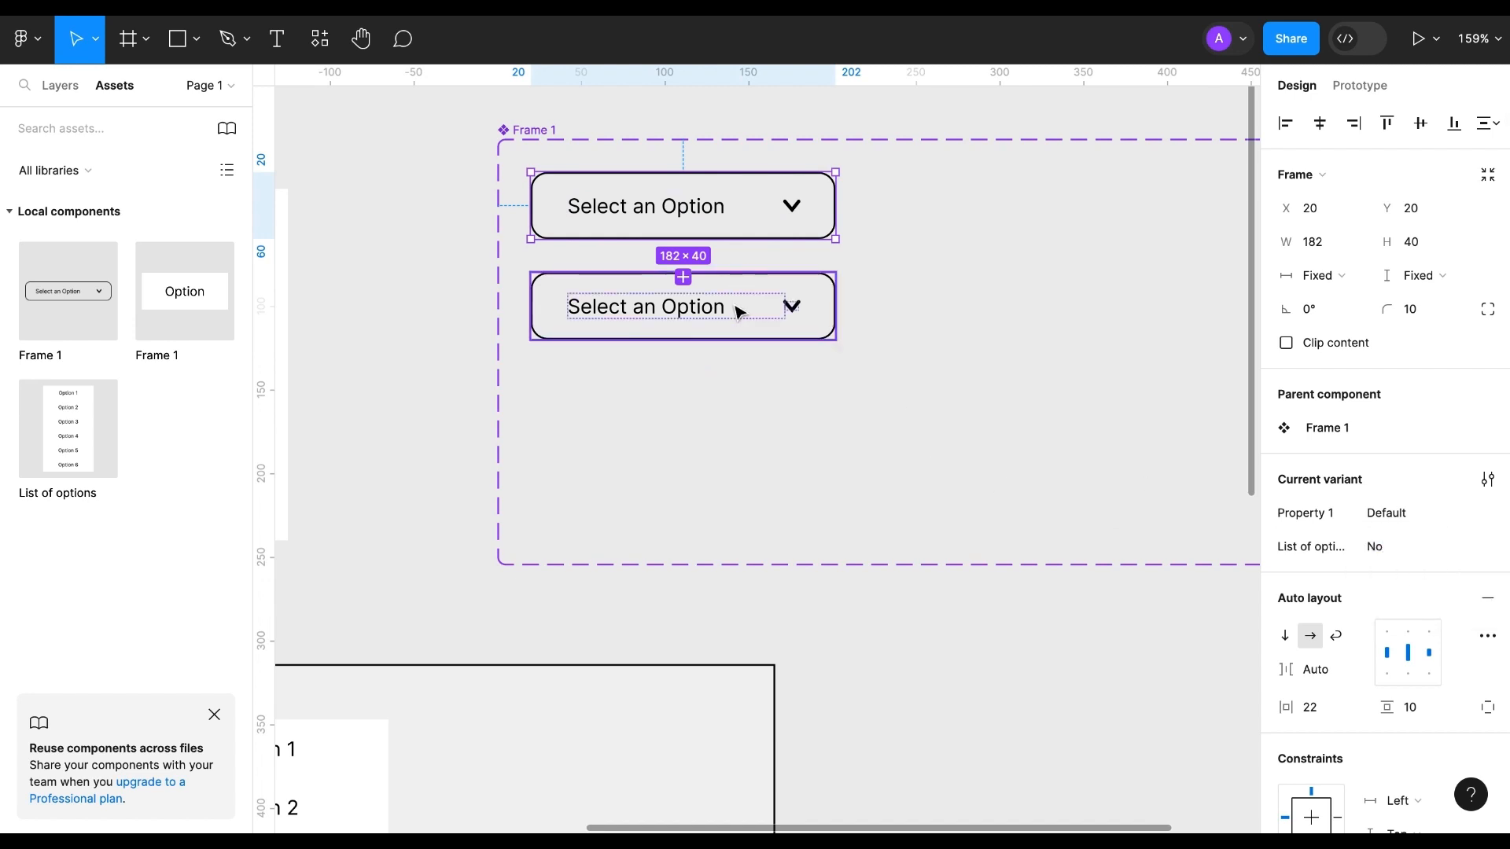
{"action": "left_click", "coordinate": [715, 307]}
{"action": "left_click", "coordinate": [731, 219]}
{"action": "left_click", "coordinate": [859, 415]}
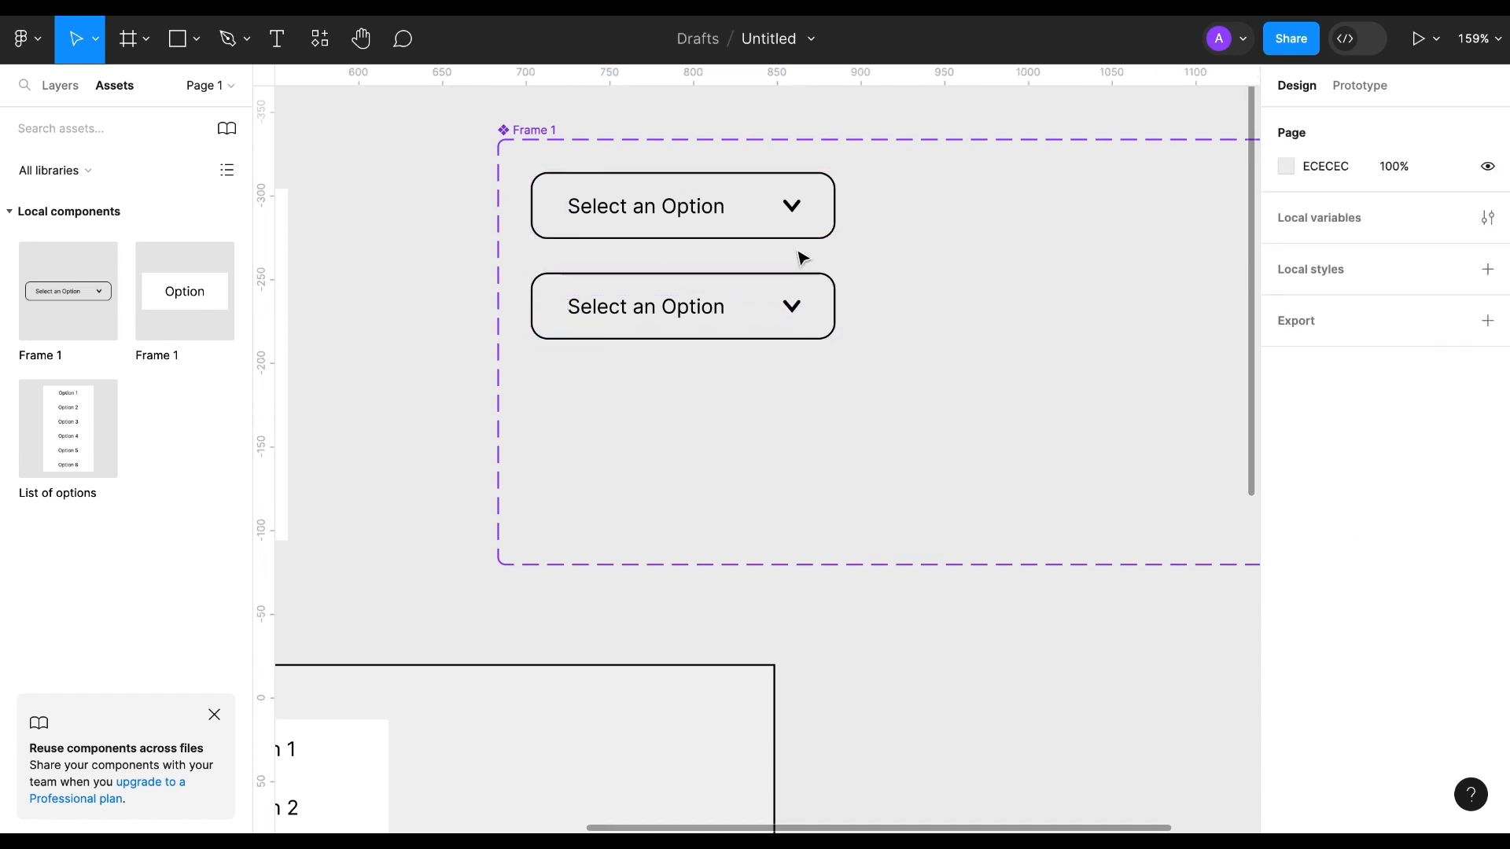
{"action": "left_click", "coordinate": [761, 233]}
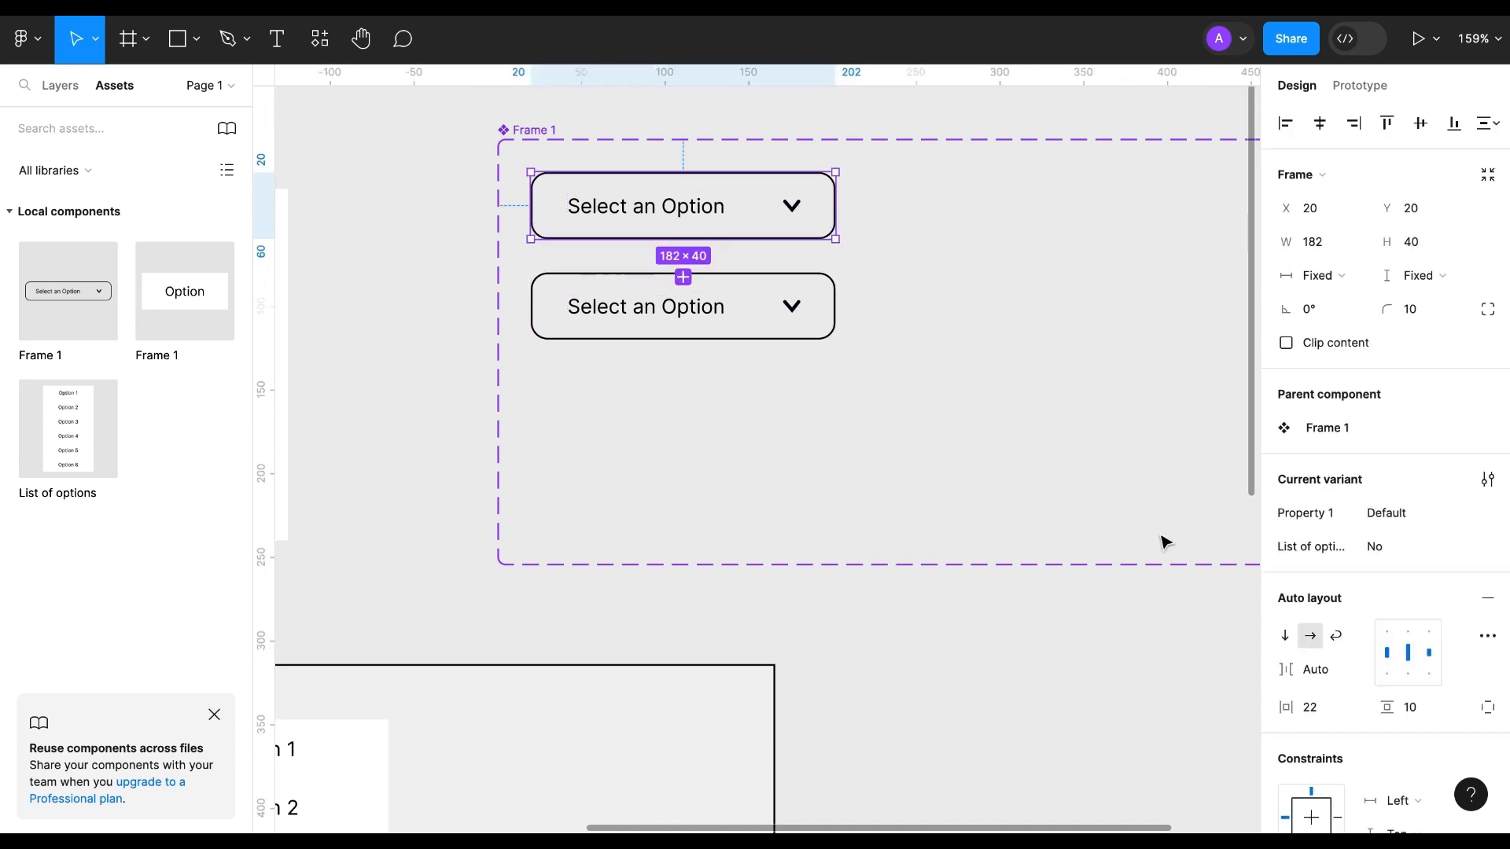
Step: Place an instance of the List of options component on the canvas above the Select an Option component set and cut it
{"action": "scroll", "coordinate": [934, 398], "scroll_direction": "right", "scroll_amount": 2}
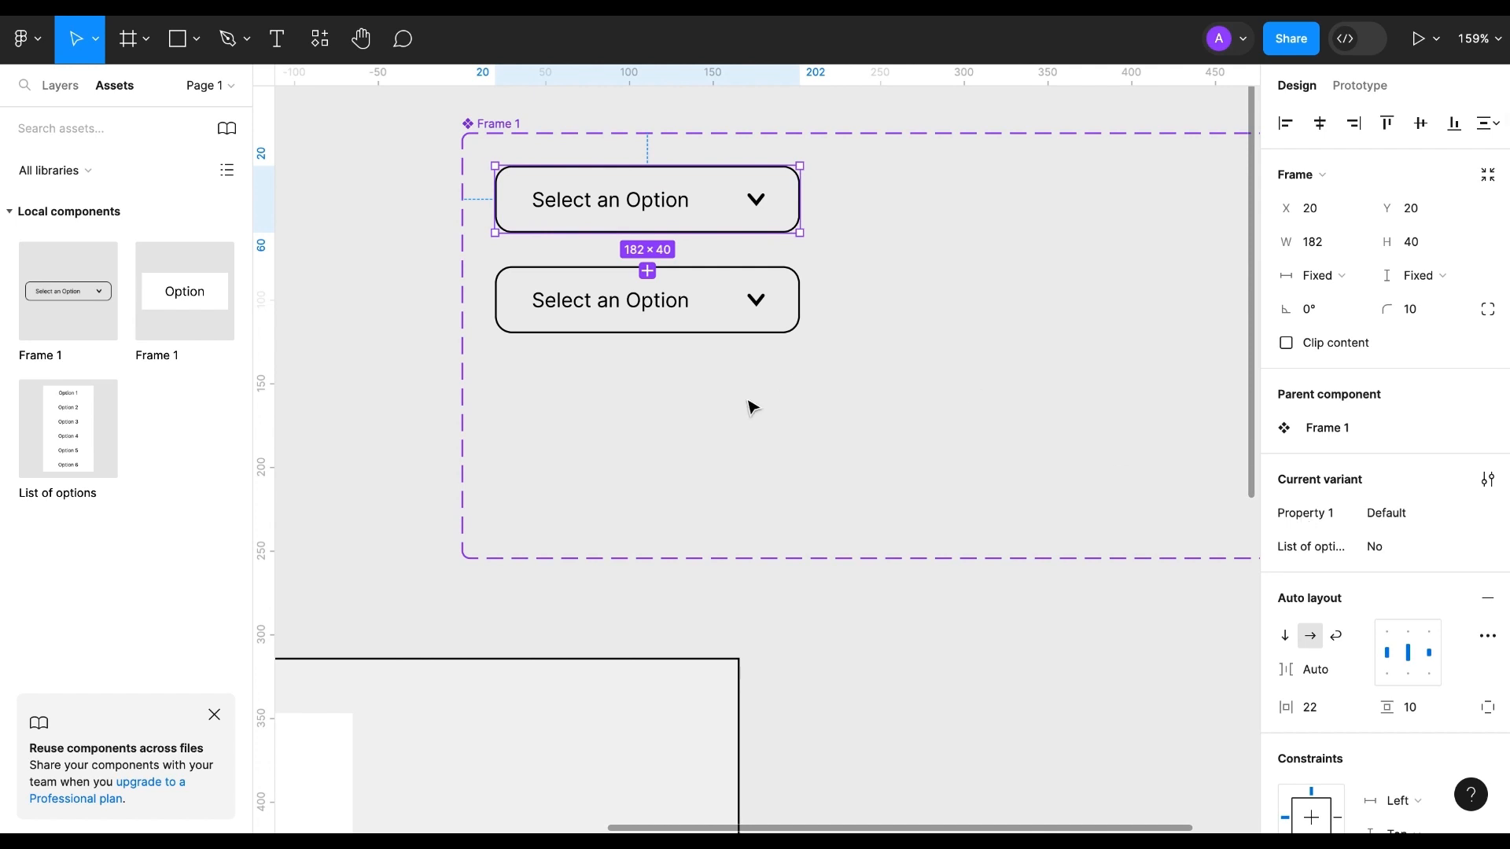
{"action": "scroll", "coordinate": [748, 404], "scroll_direction": "down", "scroll_amount": 5}
{"action": "left_click", "coordinate": [377, 279]}
{"action": "scroll", "coordinate": [394, 391], "scroll_direction": "left", "scroll_amount": 3}
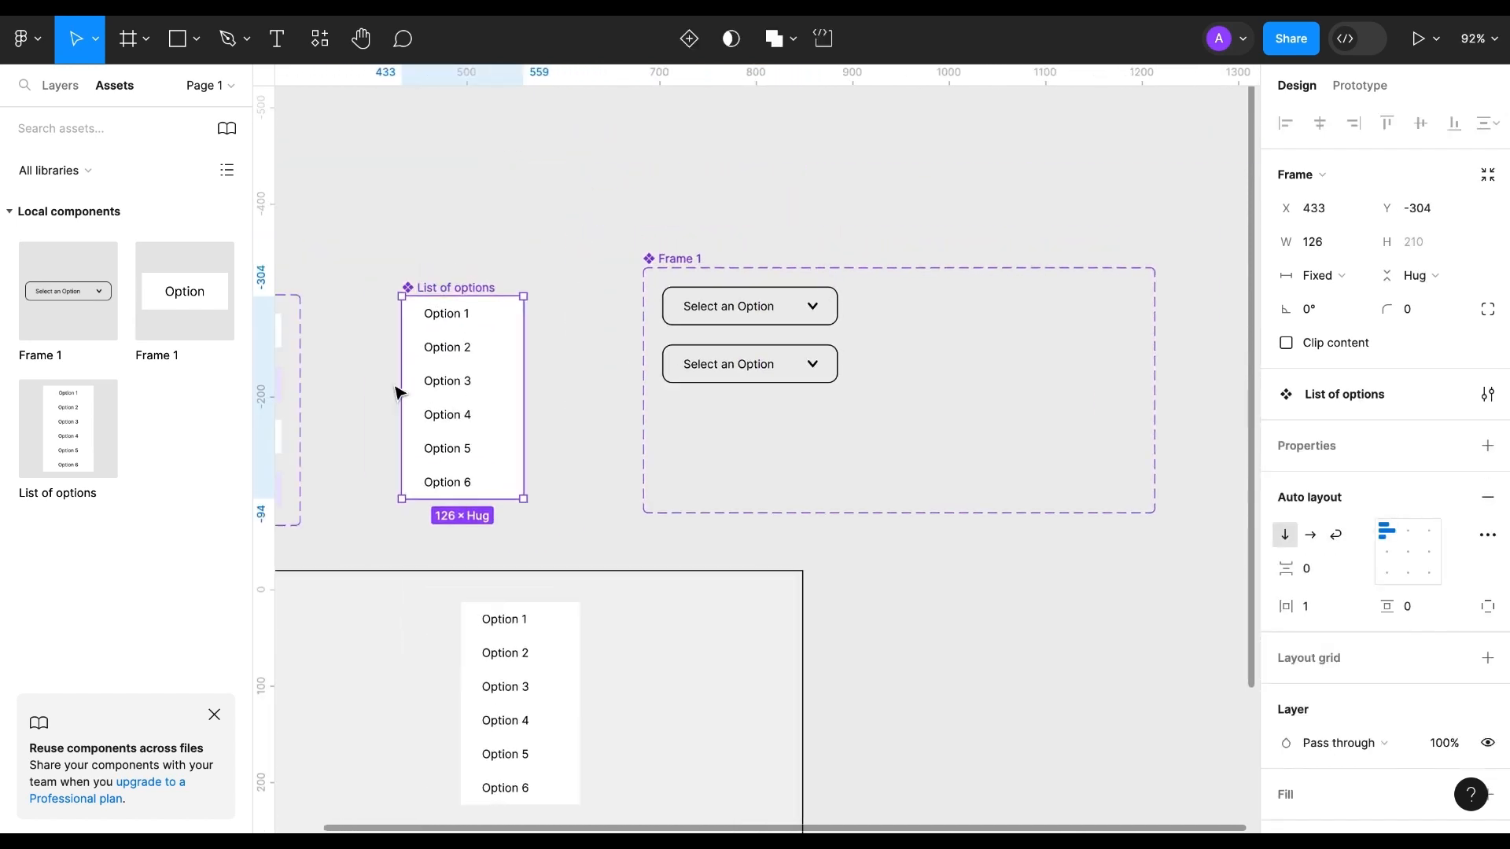
{"action": "scroll", "coordinate": [398, 391], "scroll_direction": "down", "scroll_amount": 2}
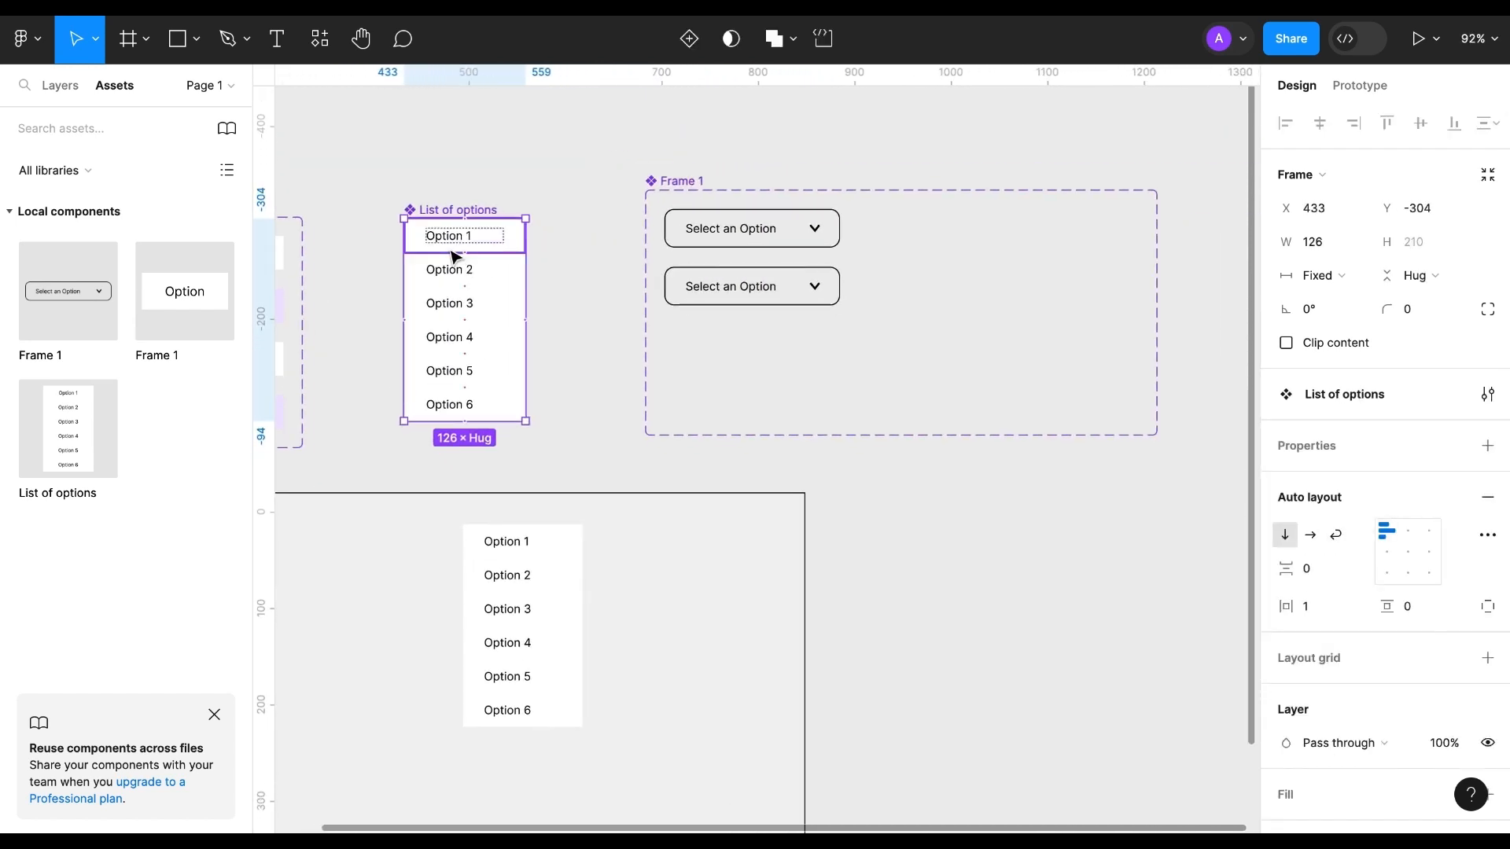
{"action": "left_click_drag", "start_coordinate": [86, 429], "coordinate": [1014, 118]}
{"action": "scroll", "coordinate": [1004, 323], "scroll_direction": "up", "scroll_amount": 3}
{"action": "left_click_drag", "start_coordinate": [1004, 322], "coordinate": [1009, 208]}
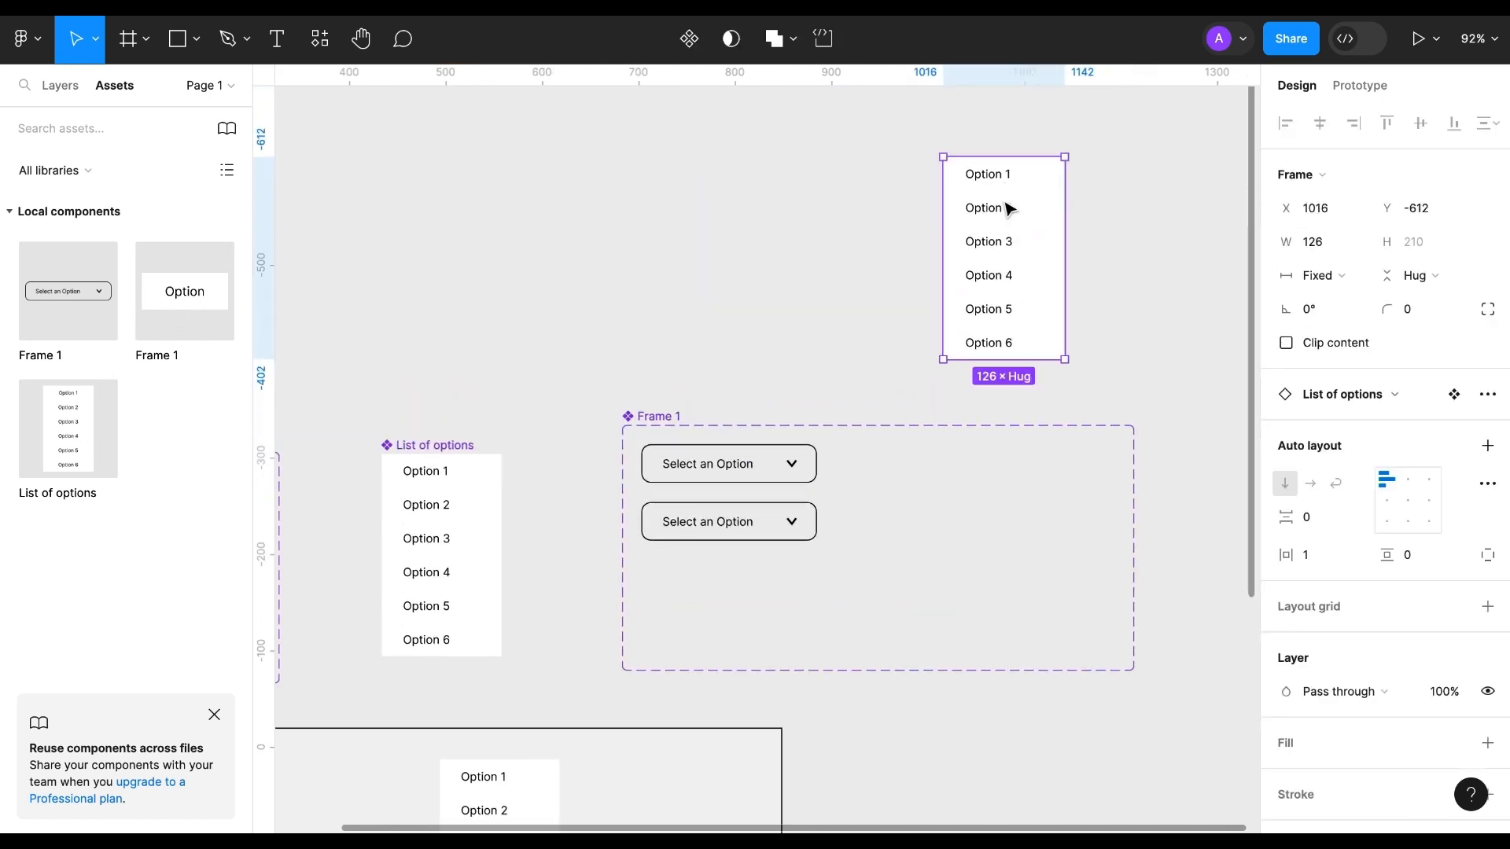
{"action": "right_click", "coordinate": [992, 200]}
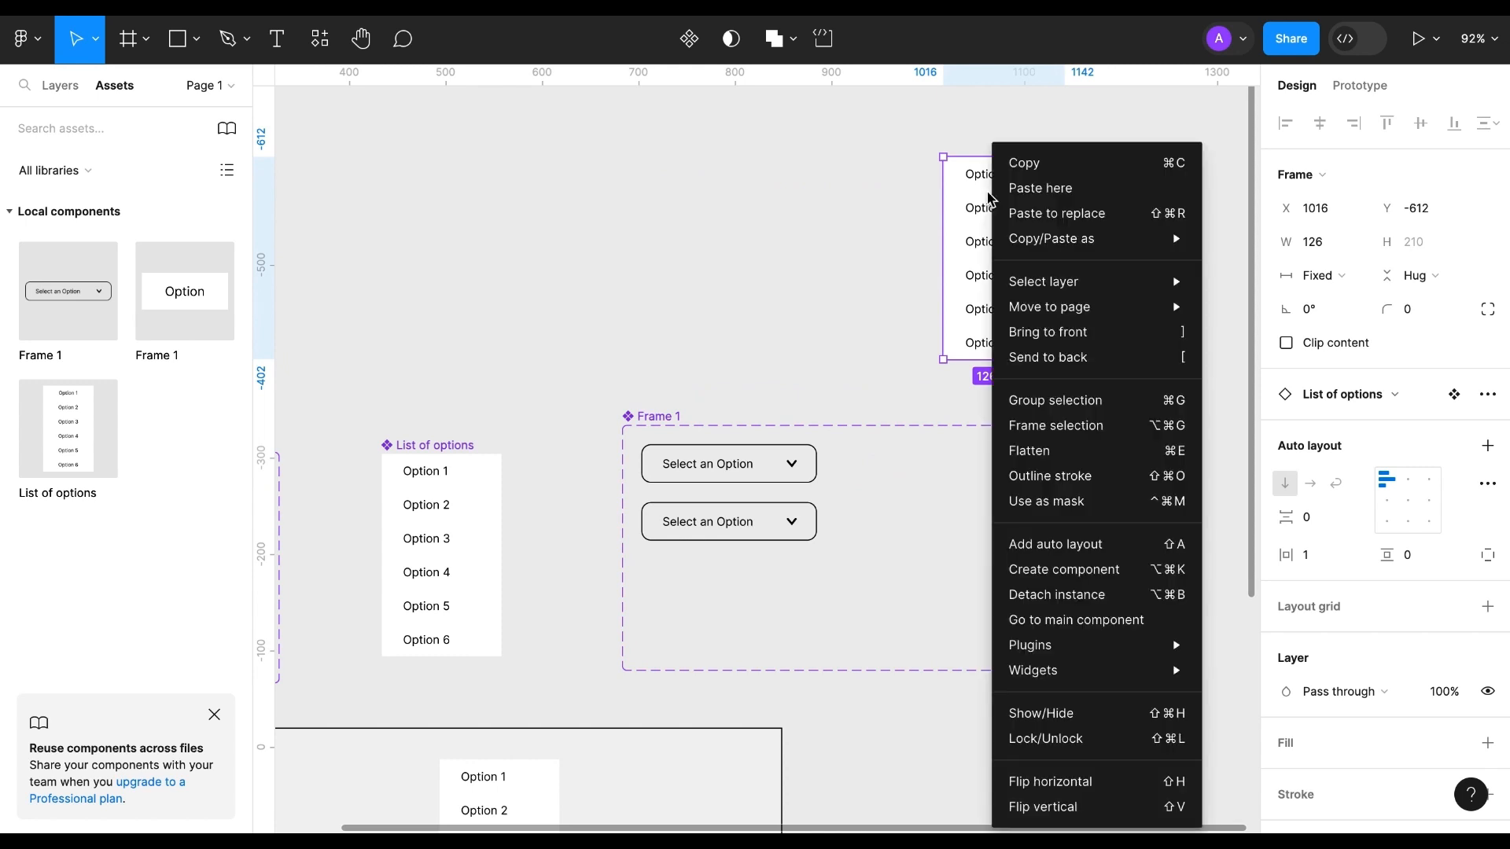
{"action": "left_click", "coordinate": [904, 254]}
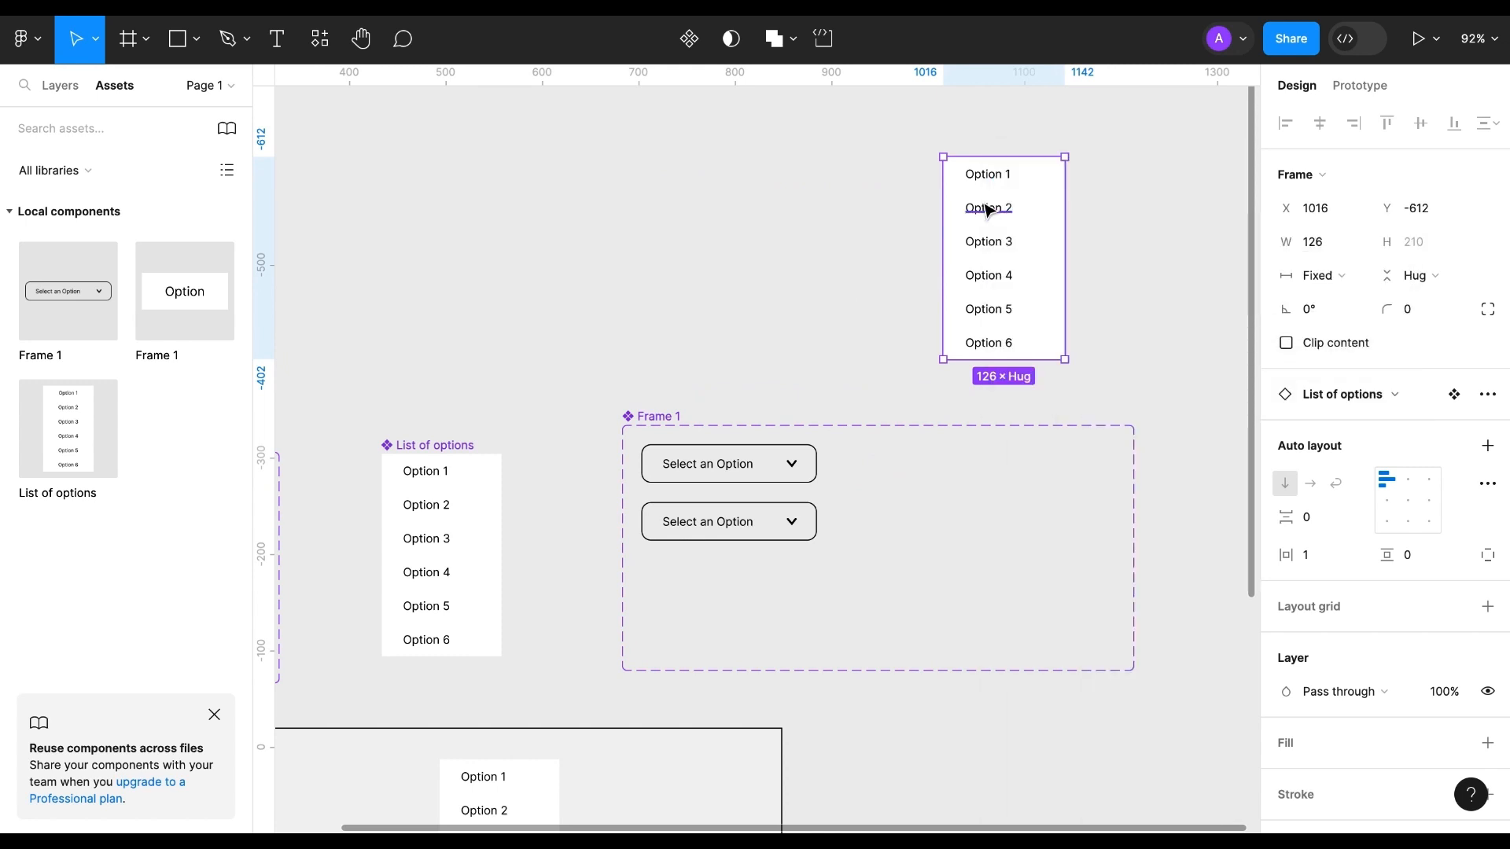
{"action": "key", "text": "Delete"}
{"action": "left_click", "coordinate": [753, 530]}
{"action": "key", "text": "ctrl+v"}
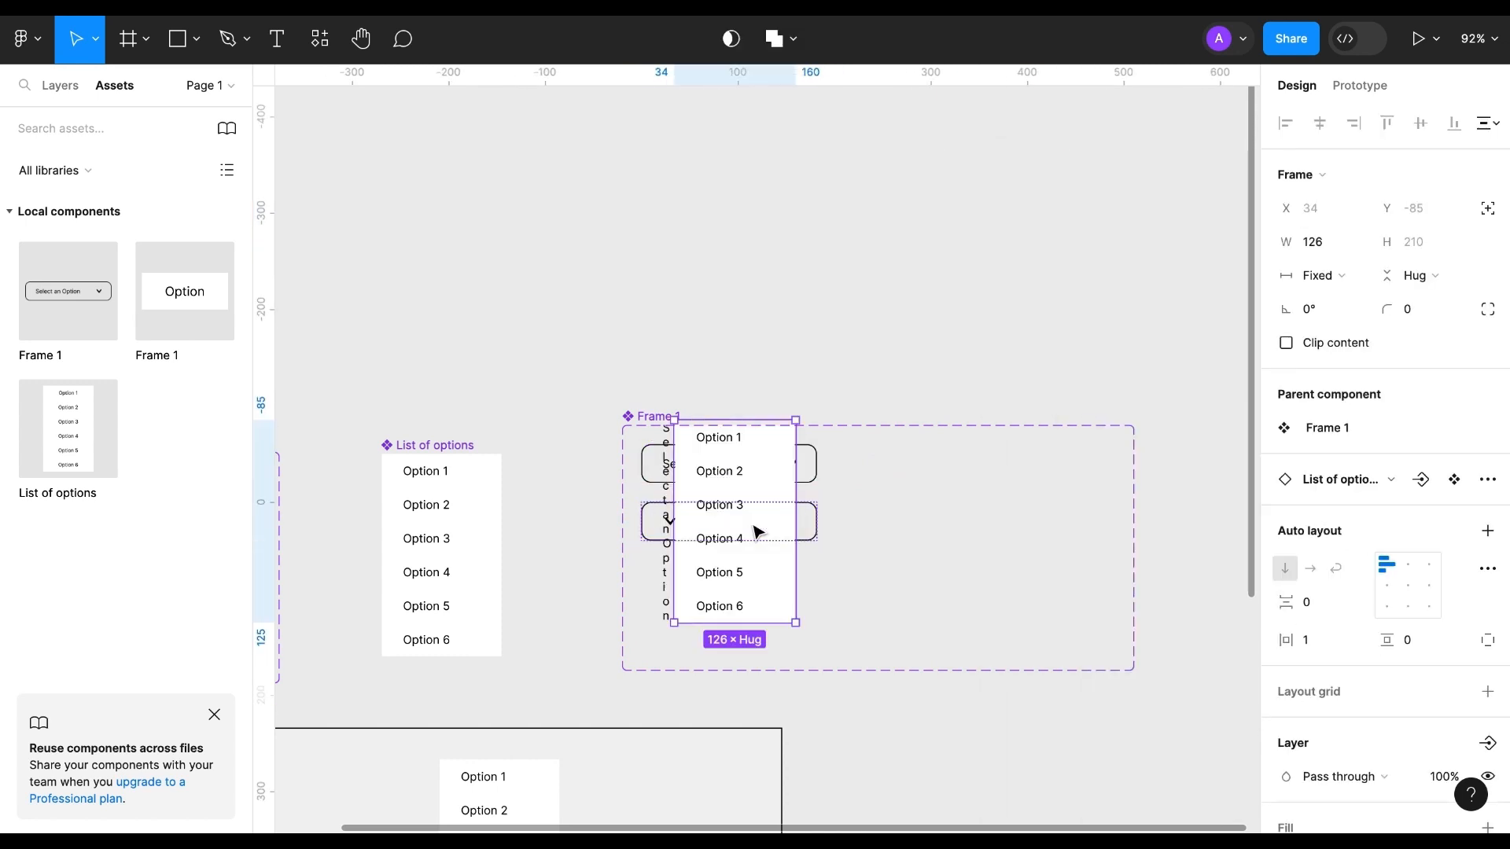
{"action": "key", "text": "ctrl+z"}
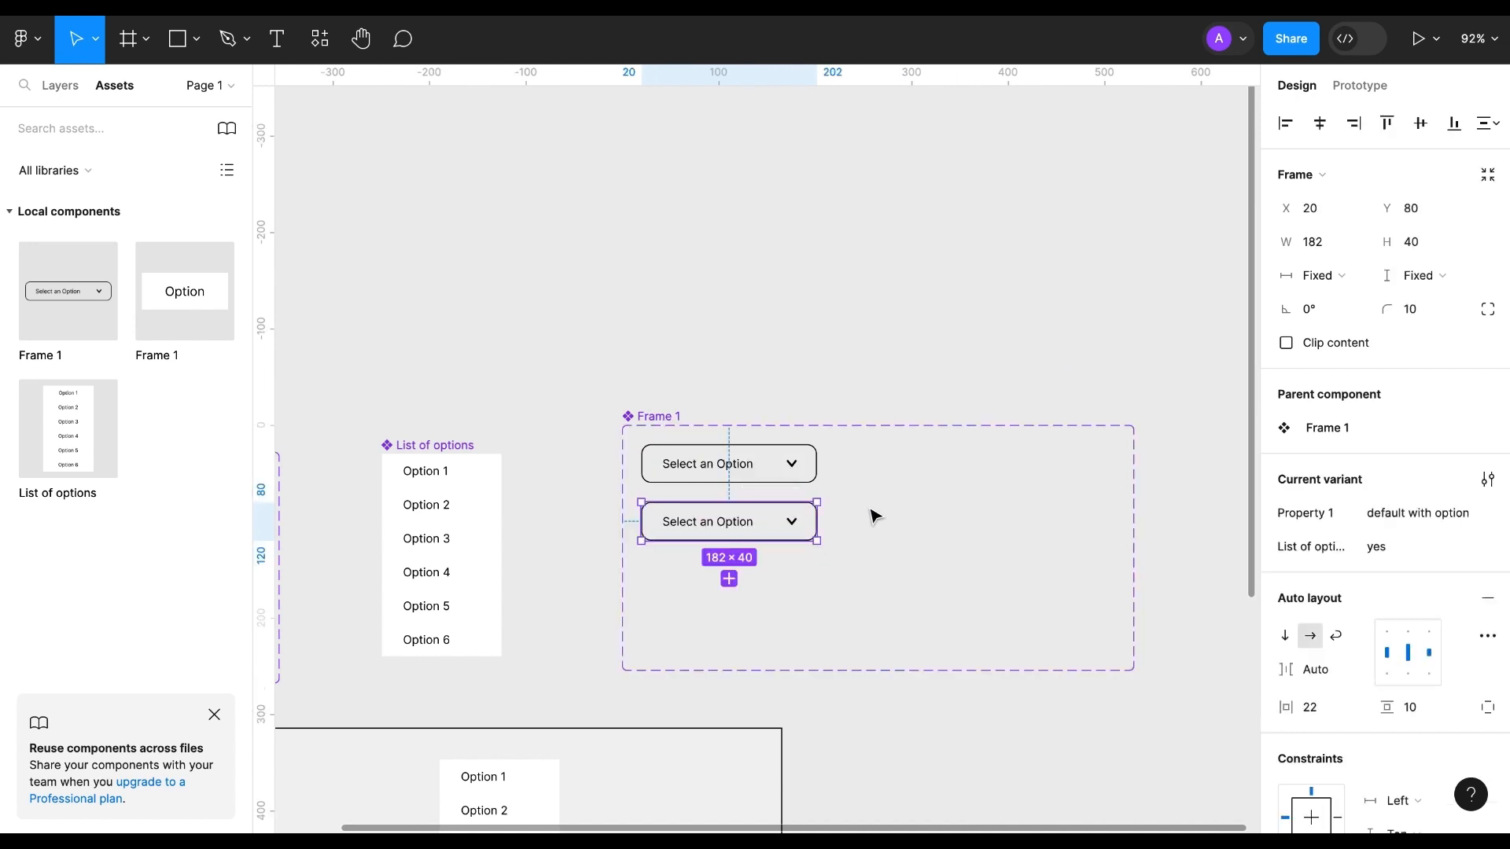
Step: Enlarge the Select an Option component set to about 678 × 353 and move Frame 7 further down the canvas
{"action": "scroll", "coordinate": [870, 516], "scroll_direction": "down", "scroll_amount": 3}
{"action": "left_click", "coordinate": [593, 223]}
{"action": "left_click_drag", "start_coordinate": [1083, 475], "coordinate": [1222, 569]}
{"action": "scroll", "coordinate": [1227, 578], "scroll_direction": "left", "scroll_amount": 5}
{"action": "scroll", "coordinate": [1226, 578], "scroll_direction": "down", "scroll_amount": 2}
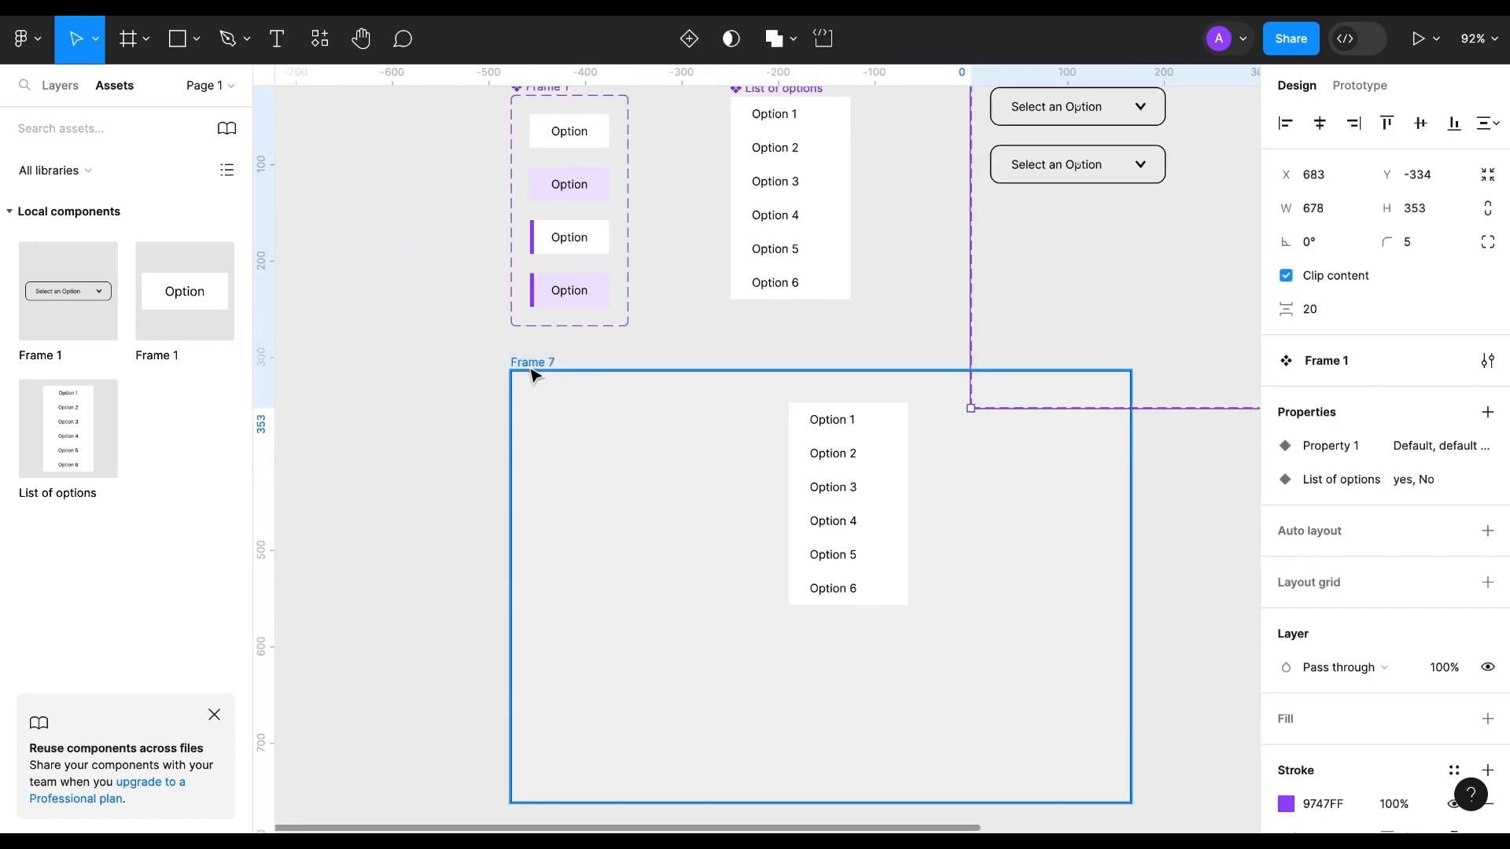
{"action": "left_click_drag", "start_coordinate": [532, 375], "coordinate": [522, 516]}
Step: Paste the List of options instance into the default with option variant and give it absolute position
{"action": "scroll", "coordinate": [525, 526], "scroll_direction": "right", "scroll_amount": 7}
{"action": "scroll", "coordinate": [525, 526], "scroll_direction": "up", "scroll_amount": 2}
{"action": "left_click", "coordinate": [603, 351]}
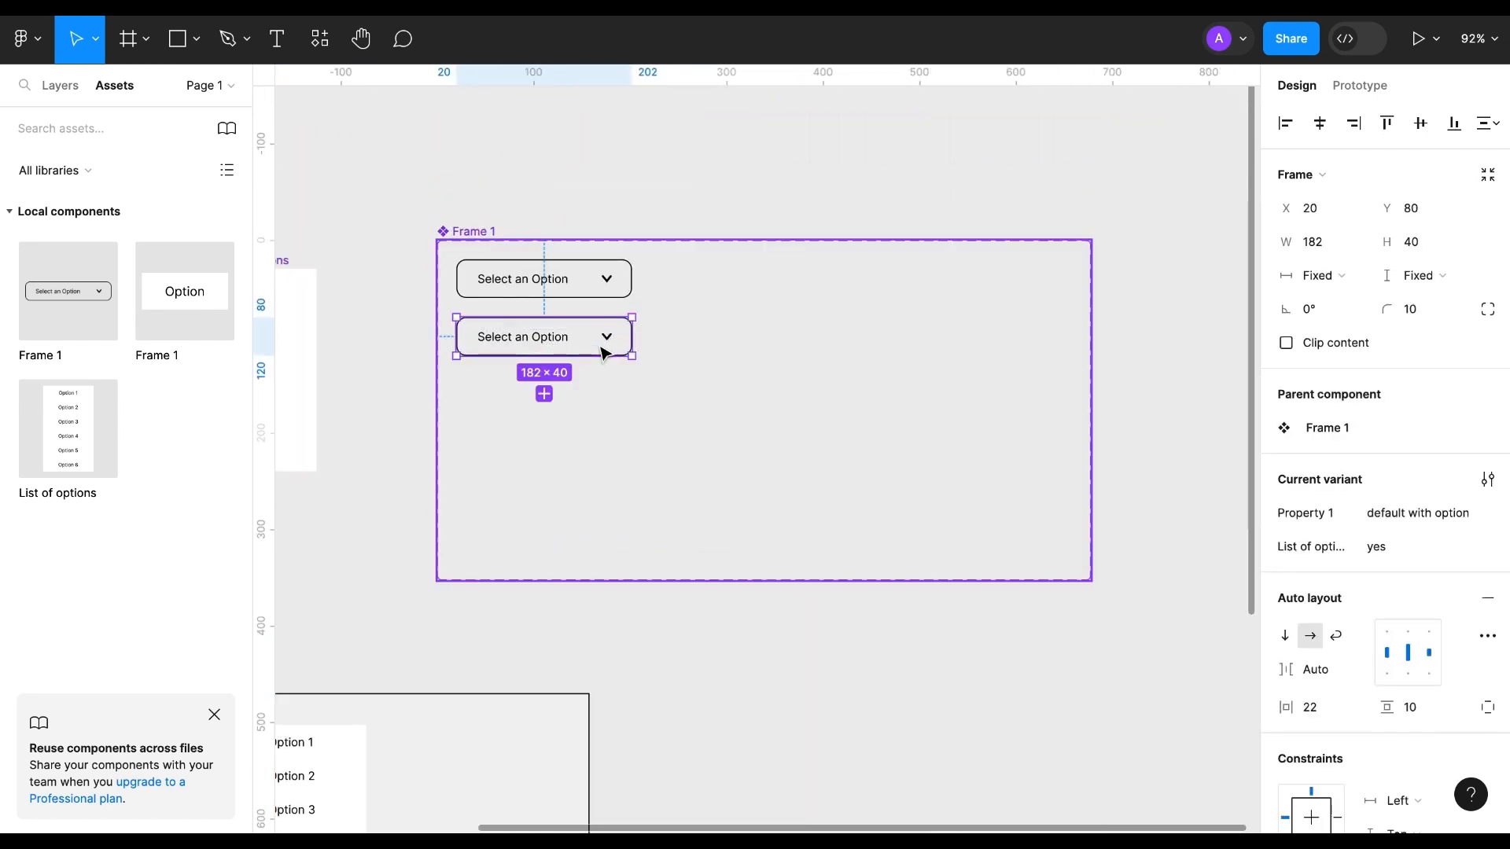
{"action": "key", "text": "ctrl+v"}
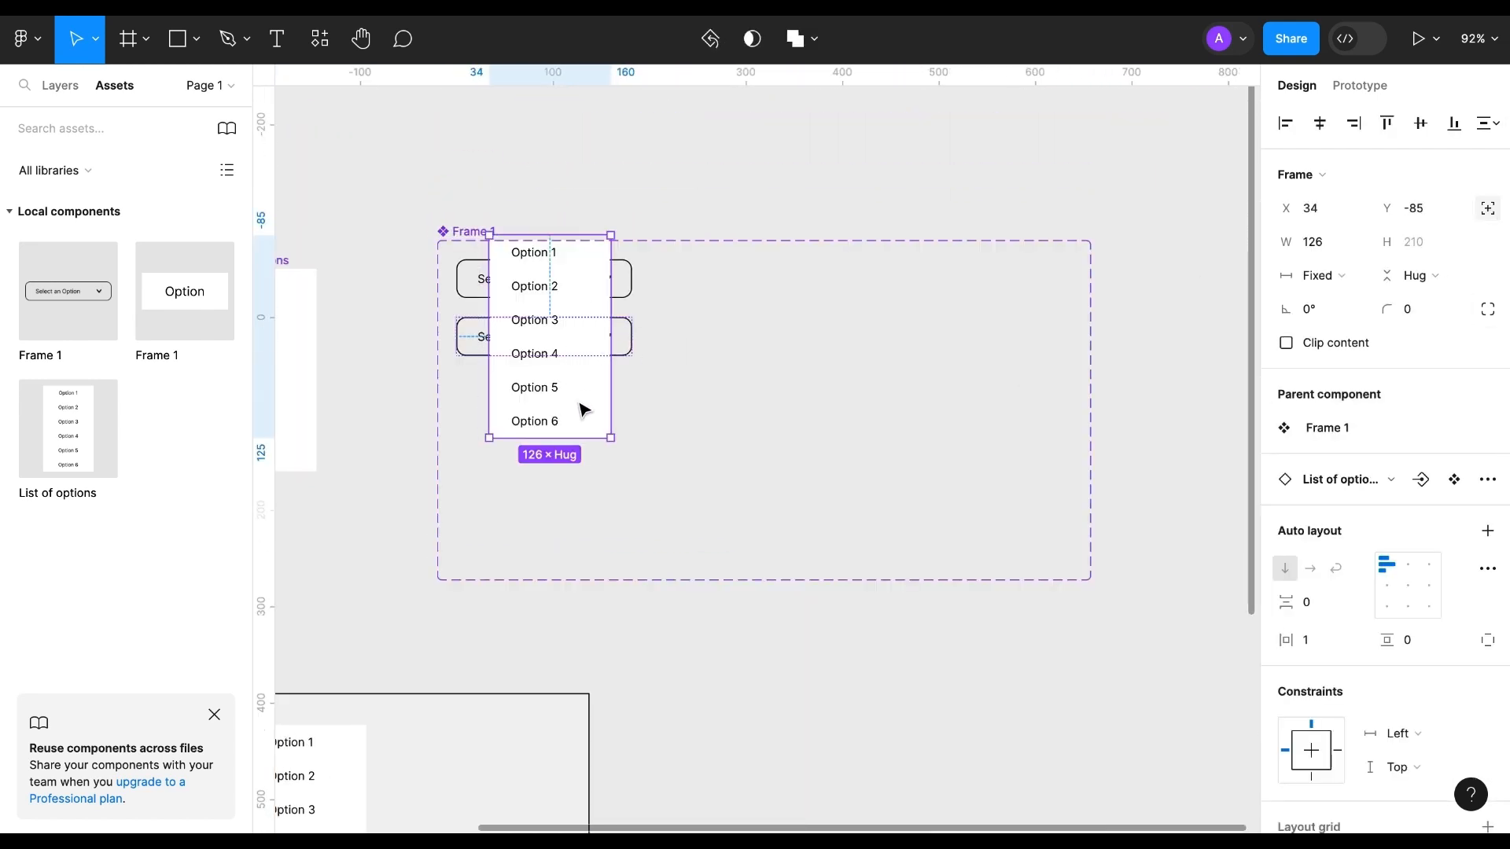
Step: Nudge the options list down to Y 40 so it sits directly beneath the lower Select an Option field
{"action": "key", "text": "Down"}
{"action": "key", "text": "Down"}
{"action": "key", "text": "Down"}
{"action": "key", "text": "Down"}
{"action": "key", "text": "Down"}
{"action": "key", "text": "Down"}
{"action": "key", "text": "Down"}
{"action": "key", "text": "Down"}
{"action": "key", "text": "Down"}
{"action": "key", "text": "Down"}
{"action": "key", "text": "Down"}
{"action": "key", "text": "Down"}
{"action": "key", "text": "Down"}
{"action": "key", "text": "Down"}
{"action": "key", "text": "Down"}
{"action": "key", "text": "Down"}
{"action": "key", "text": "Down"}
{"action": "key", "text": "Down"}
{"action": "key", "text": "Down"}
{"action": "key", "text": "Down"}
{"action": "key", "text": "Down"}
{"action": "key", "text": "Down"}
{"action": "key", "text": "Down"}
{"action": "key", "text": "Down"}
{"action": "key", "text": "Down"}
{"action": "key", "text": "Down"}
{"action": "key", "text": "Down"}
{"action": "key", "text": "Down"}
{"action": "key", "text": "Down"}
{"action": "key", "text": "Down"}
{"action": "key", "text": "Down"}
{"action": "key", "text": "Down"}
{"action": "key", "text": "Down"}
{"action": "key", "text": "Down"}
{"action": "key", "text": "Down"}
{"action": "key", "text": "Down"}
{"action": "key", "text": "Down"}
{"action": "key", "text": "Down"}
{"action": "key", "text": "Down"}
{"action": "key", "text": "Down"}
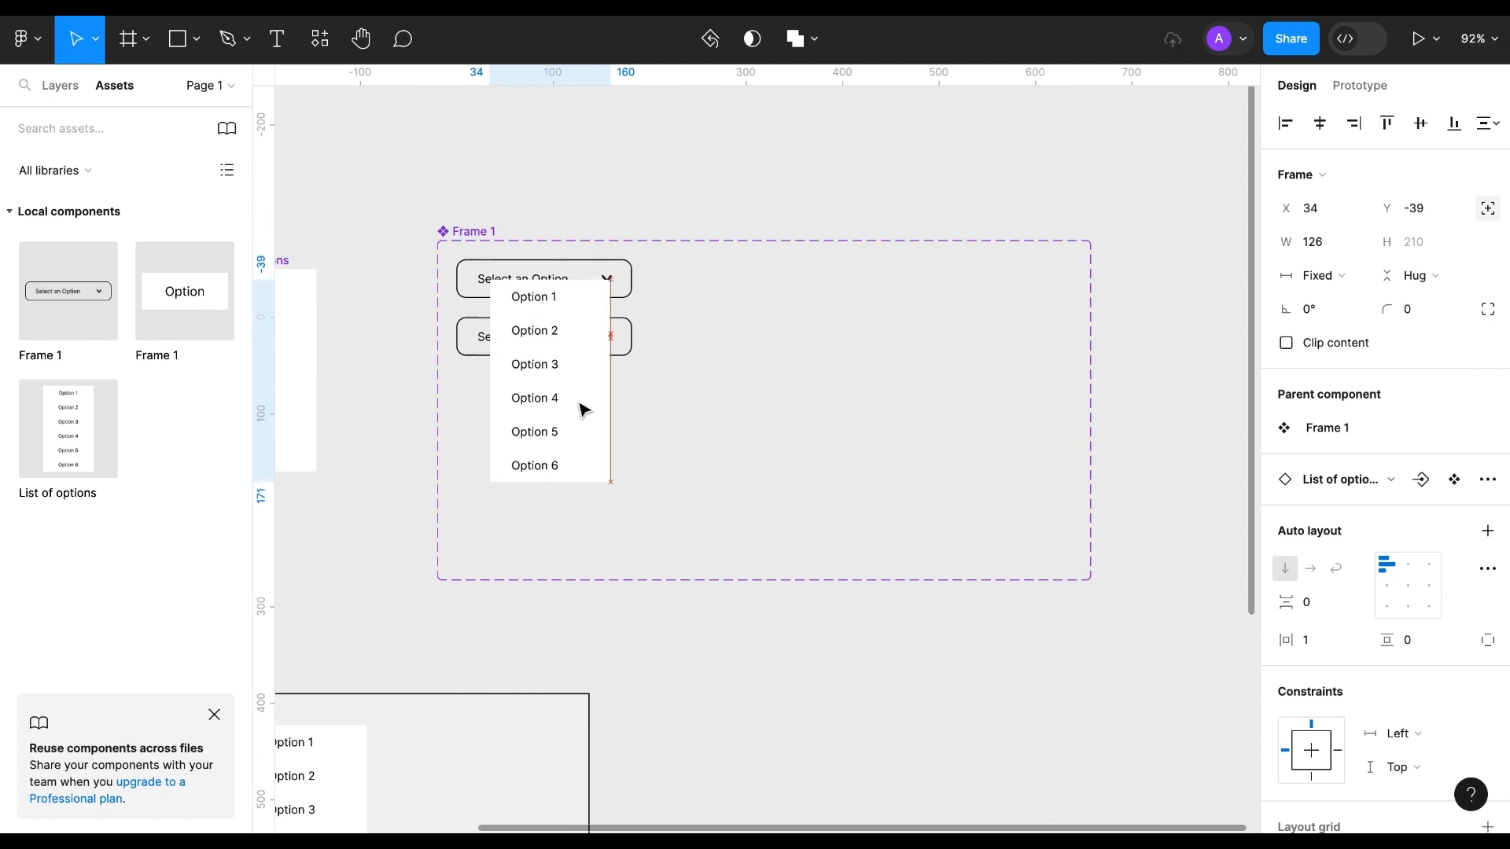
{"action": "key", "text": "Down"}
{"action": "key", "text": "Down"}
{"action": "key", "text": "Down"}
{"action": "key", "text": "Down"}
{"action": "key", "text": "Down"}
{"action": "key", "text": "Down"}
{"action": "key", "text": "Down"}
{"action": "key", "text": "Down"}
{"action": "key", "text": "Down"}
{"action": "key", "text": "Down"}
{"action": "key", "text": "Down"}
{"action": "key", "text": "Down"}
{"action": "key", "text": "Down"}
{"action": "key", "text": "Down"}
{"action": "key", "text": "Down"}
{"action": "key", "text": "Down"}
{"action": "key", "text": "Down"}
{"action": "key", "text": "Down"}
{"action": "key", "text": "Down"}
{"action": "key", "text": "Down"}
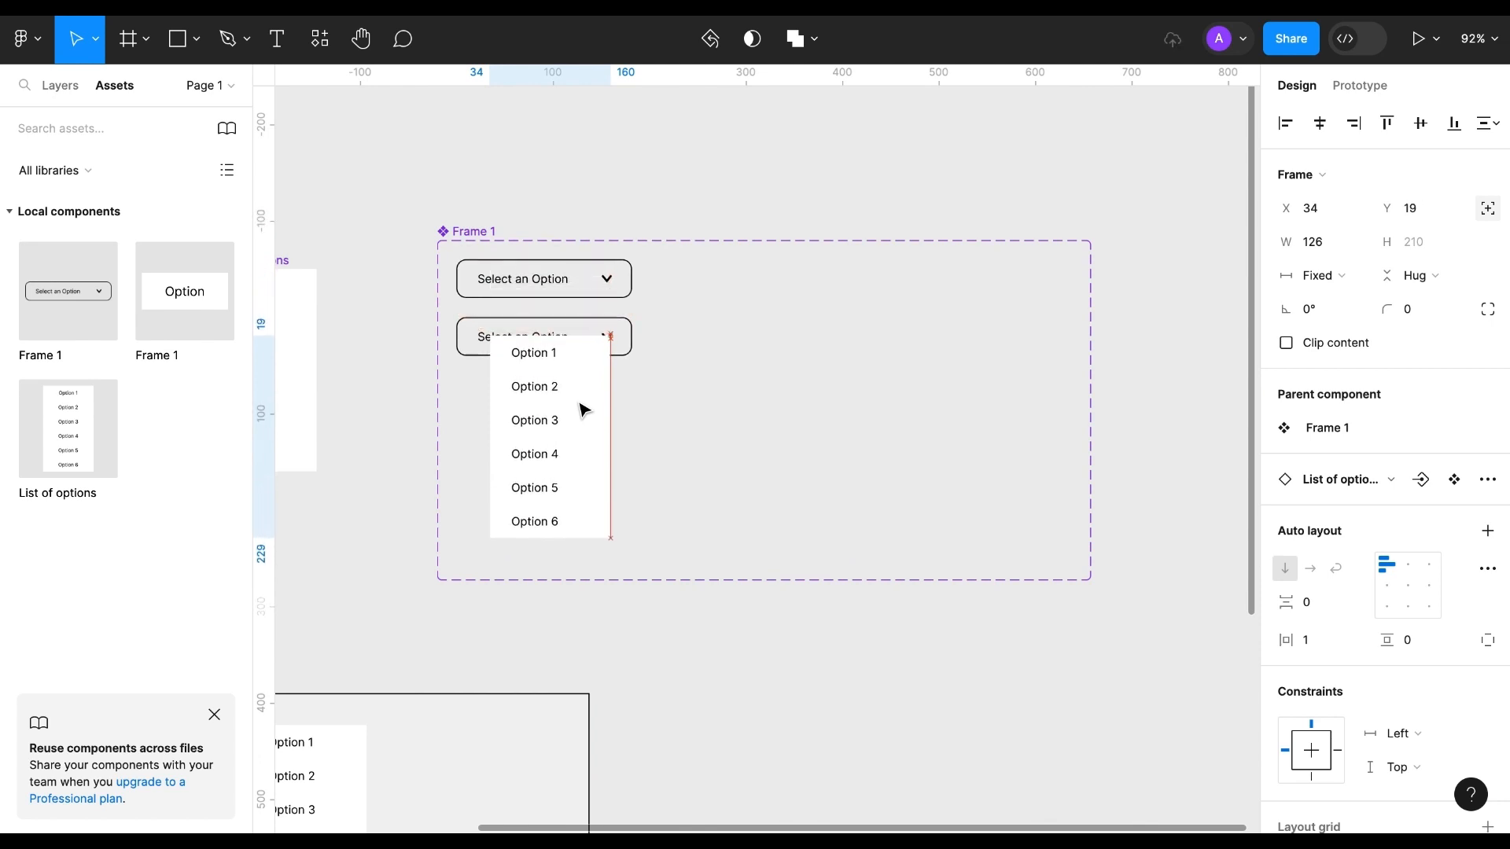
{"action": "scroll", "coordinate": [584, 409], "scroll_direction": "up", "scroll_amount": 5}
{"action": "scroll", "coordinate": [583, 411], "scroll_direction": "up", "scroll_amount": 1}
{"action": "scroll", "coordinate": [584, 410], "scroll_direction": "left", "scroll_amount": 3}
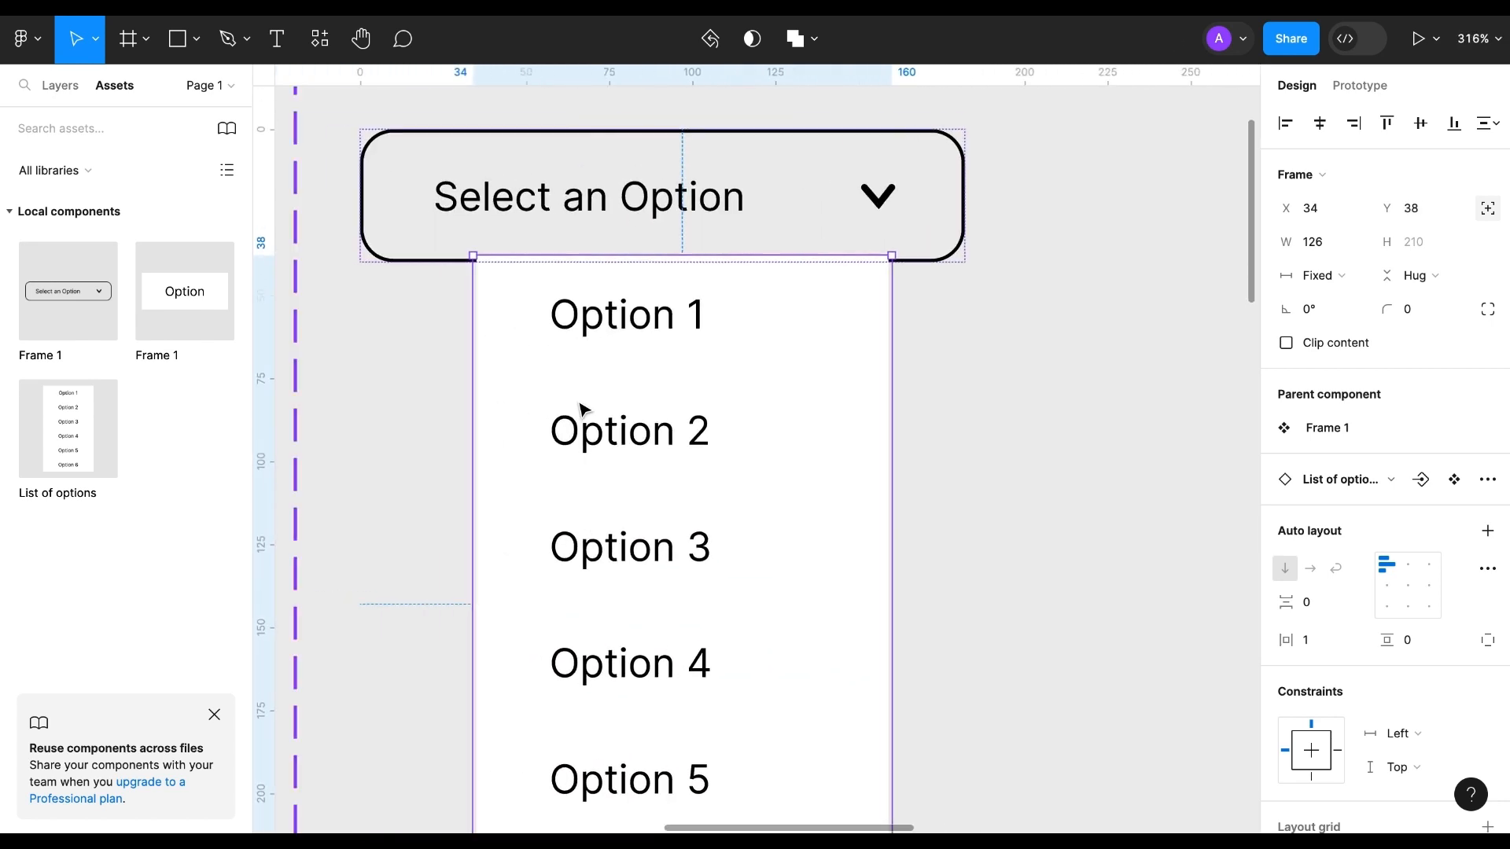
{"action": "key", "text": "Down"}
{"action": "key", "text": "Down"}
Step: Align the options list to the field's left edge and widen it to the field's full width
{"action": "left_click", "coordinate": [1285, 123]}
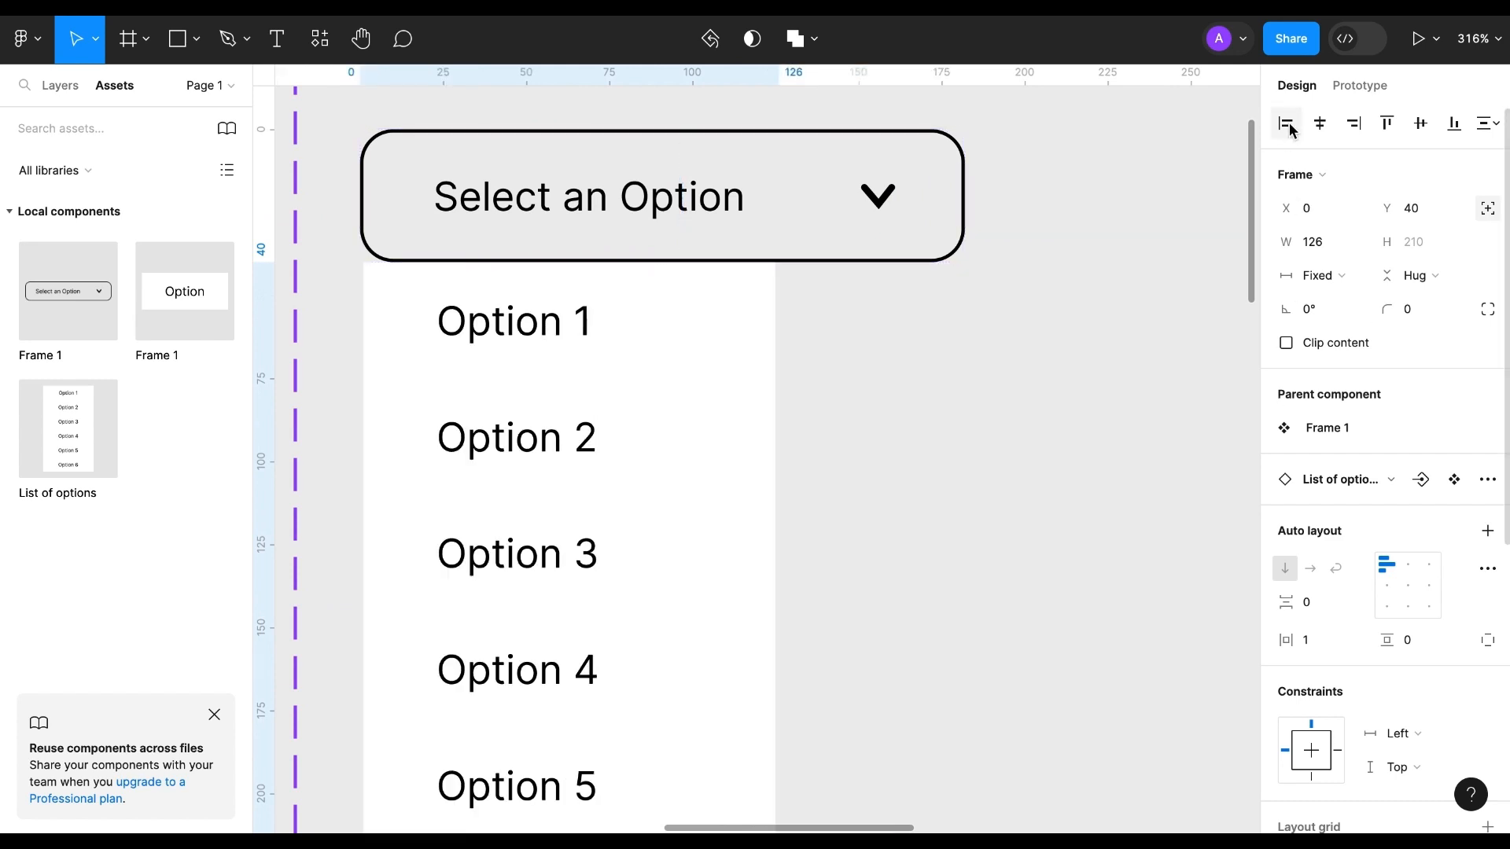
{"action": "left_click_drag", "start_coordinate": [771, 430], "coordinate": [960, 406]}
{"action": "left_click", "coordinate": [1042, 478]}
Step: Set the stroke colour of the upper Default variant to gray B6B6B6
{"action": "scroll", "coordinate": [755, 405], "scroll_direction": "down", "scroll_amount": 5}
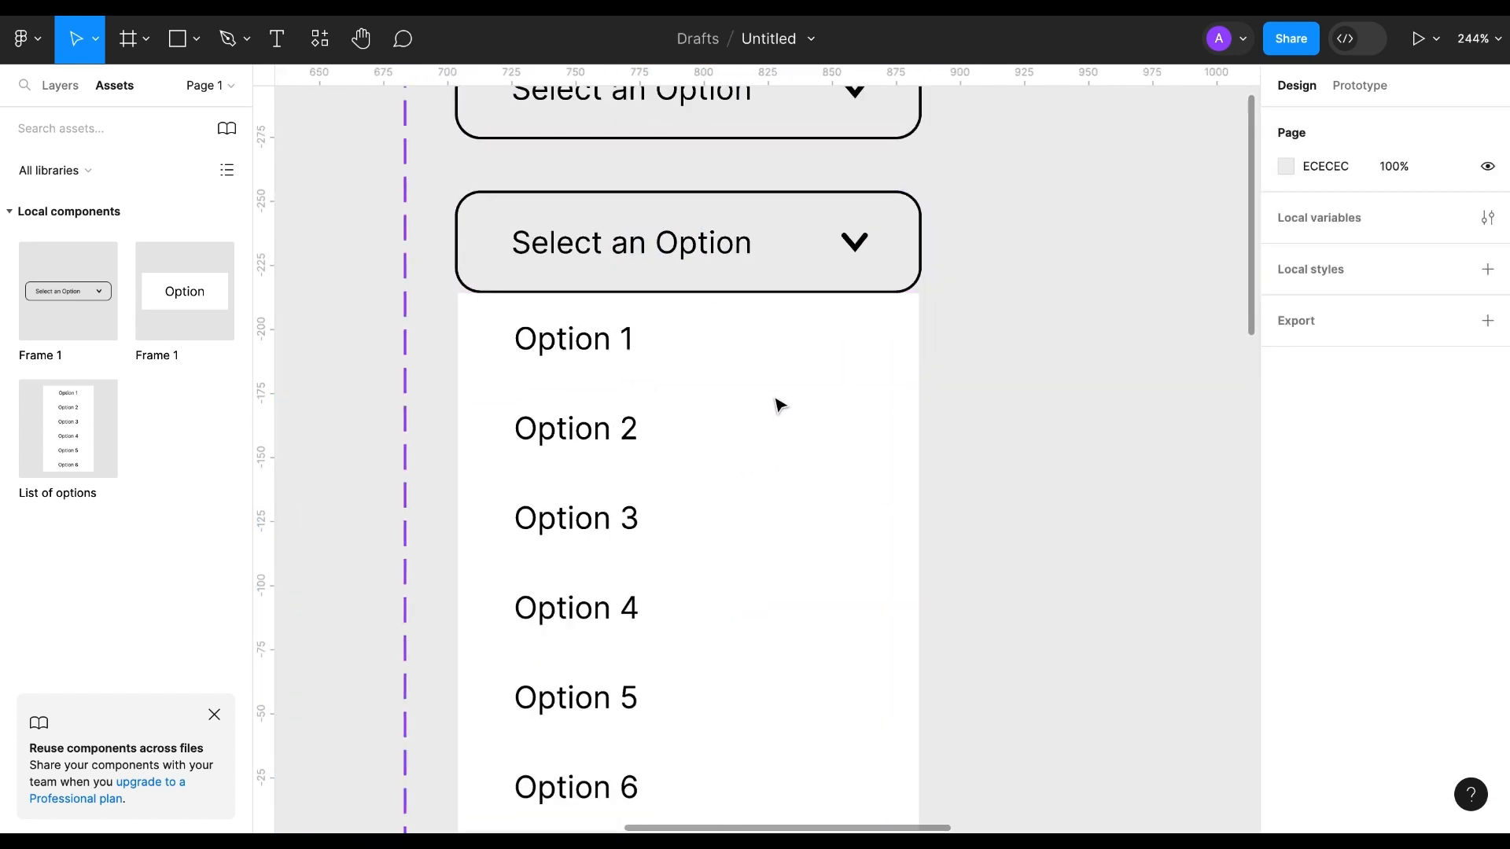
{"action": "left_click", "coordinate": [773, 288]}
{"action": "scroll", "coordinate": [1358, 512], "scroll_direction": "down", "scroll_amount": 8}
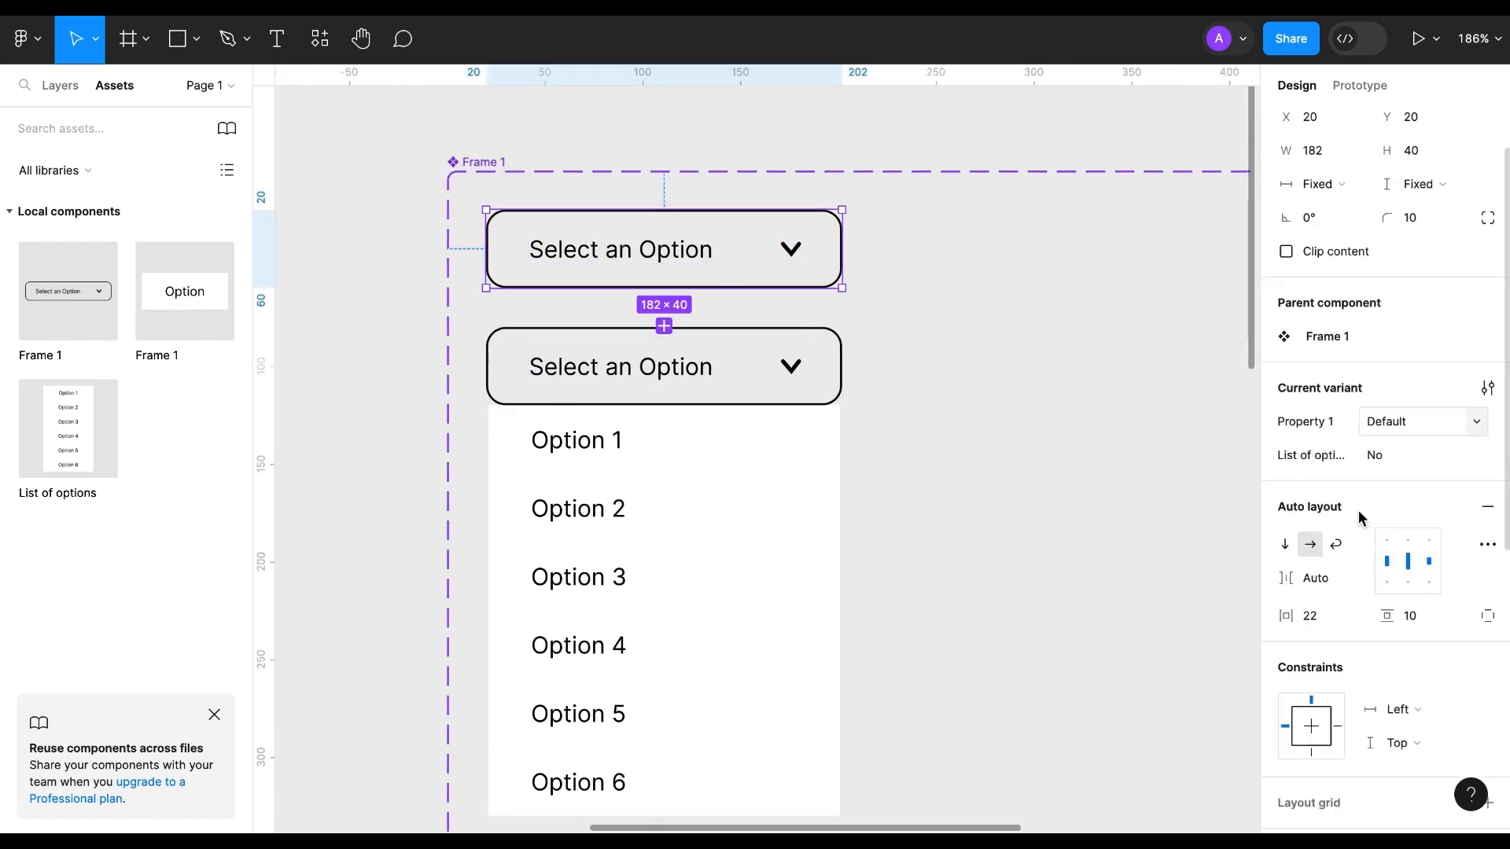
{"action": "left_click", "coordinate": [1287, 560]}
{"action": "left_click_drag", "start_coordinate": [1012, 548], "coordinate": [1012, 378]}
Step: Change the stroke of the default with option variant to a gray from the document colors
{"action": "left_click", "coordinate": [836, 389]}
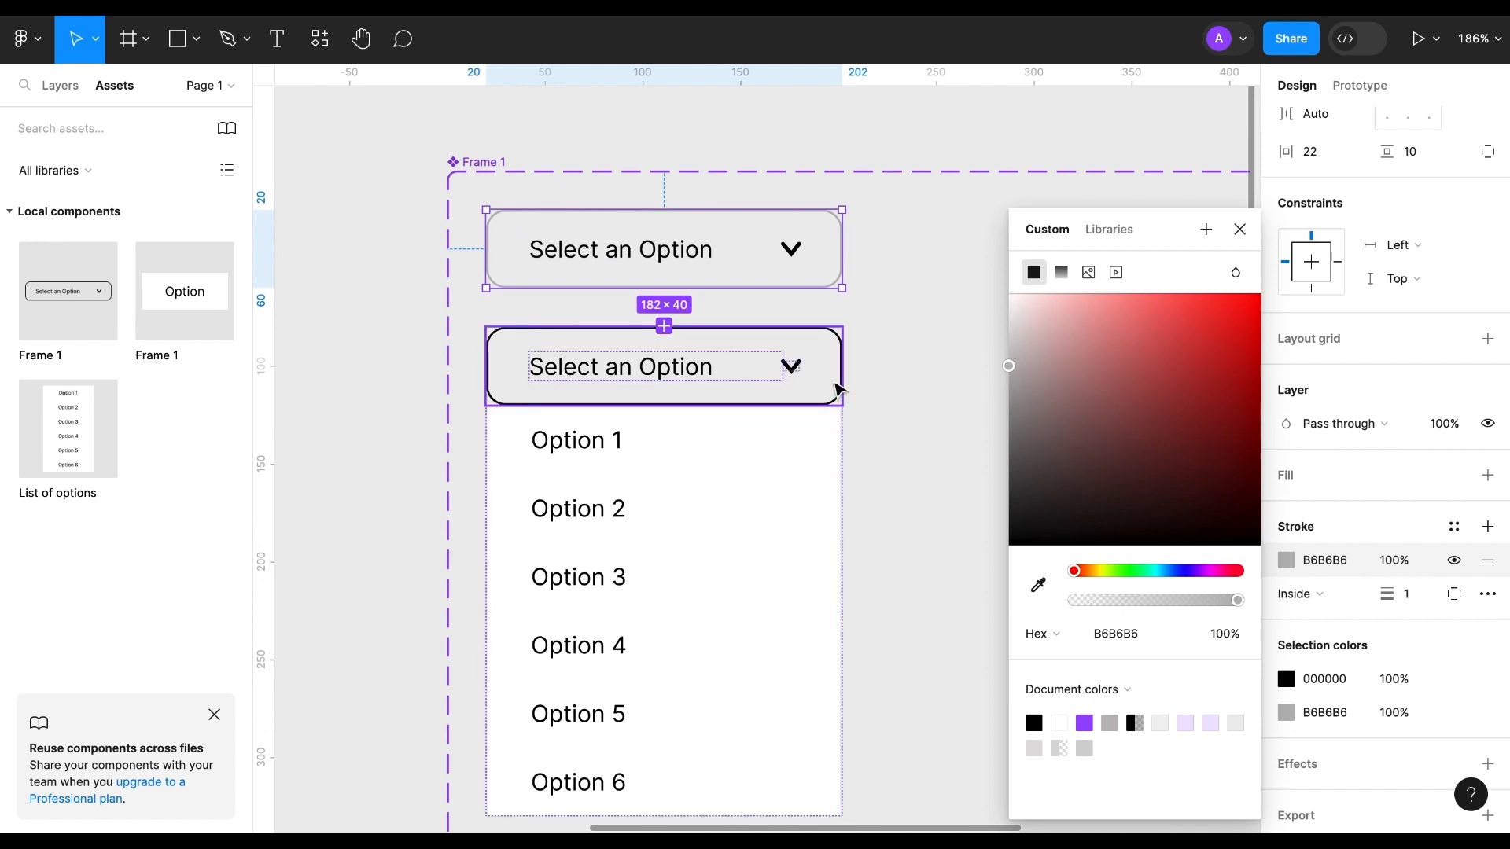
{"action": "left_click", "coordinate": [1287, 560]}
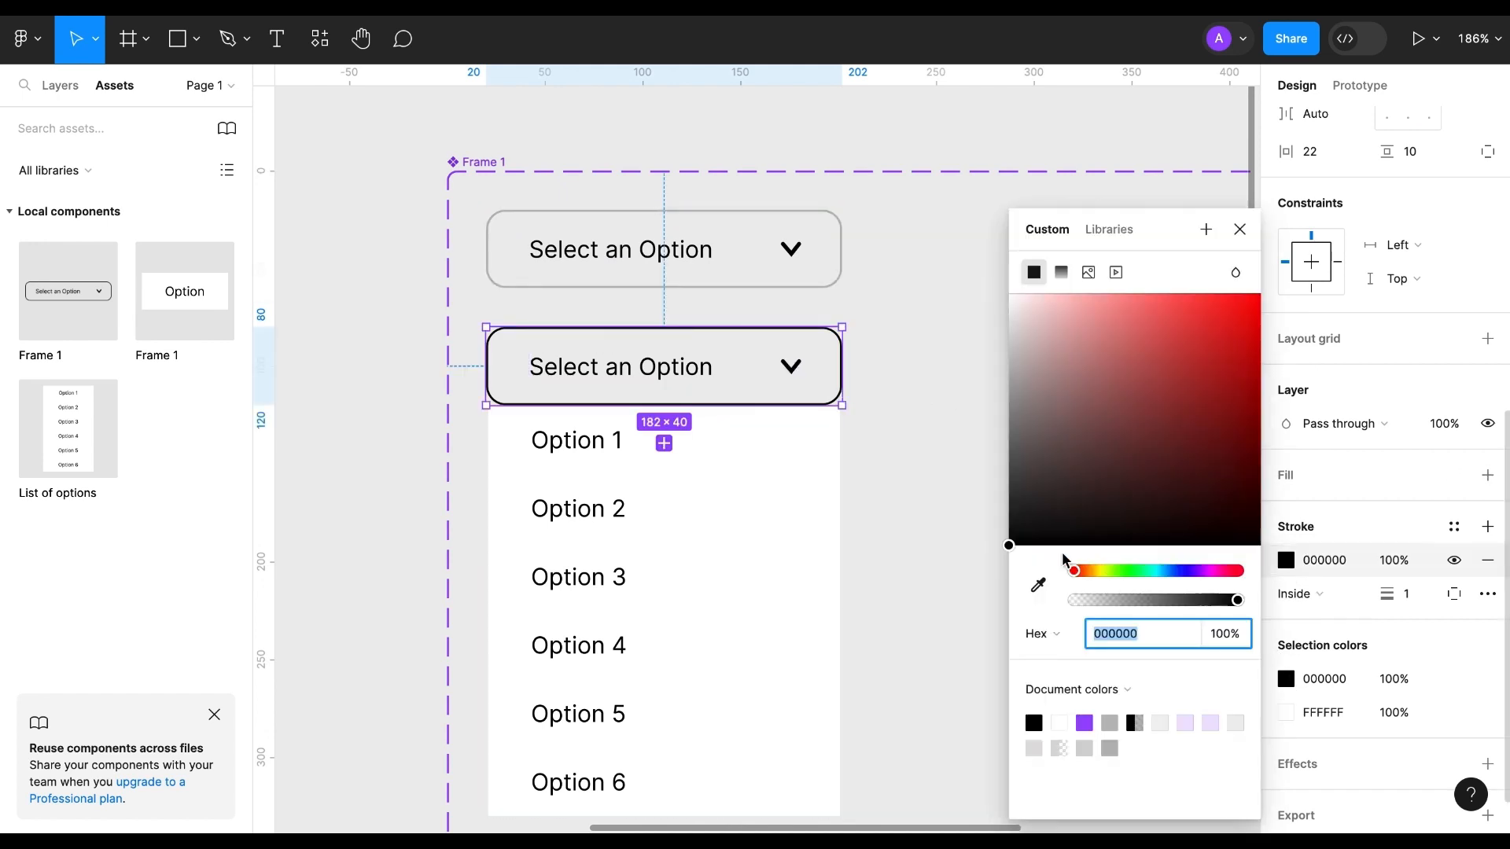
{"action": "left_click", "coordinate": [1113, 720]}
{"action": "left_click", "coordinate": [988, 597]}
Step: Rotate the arrow of the default with option variant by 180°
{"action": "scroll", "coordinate": [922, 563], "scroll_direction": "down", "scroll_amount": 3}
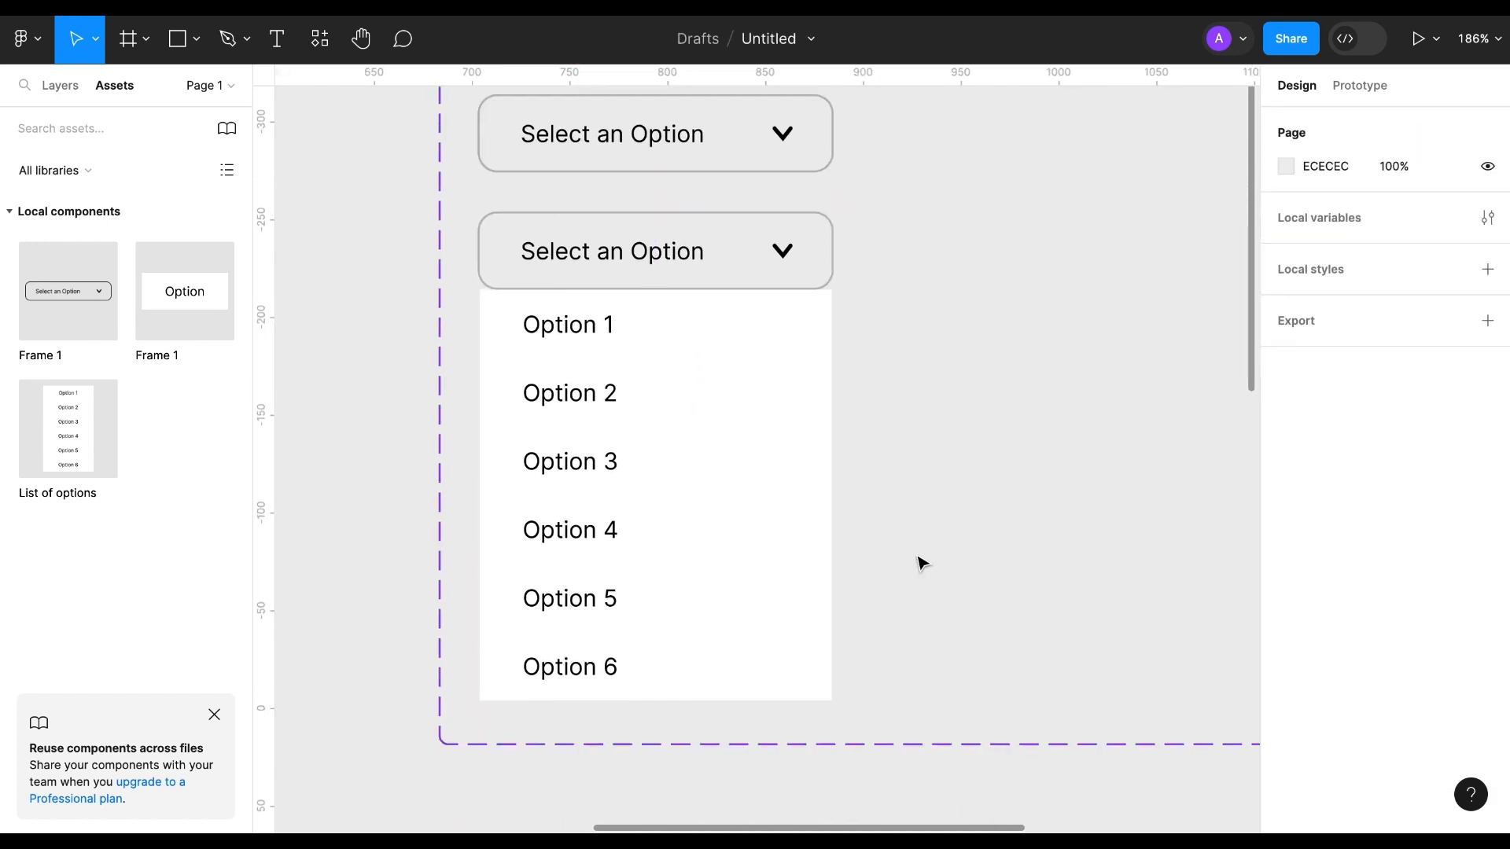
{"action": "double_click", "coordinate": [783, 252]}
{"action": "left_click", "coordinate": [1309, 276]}
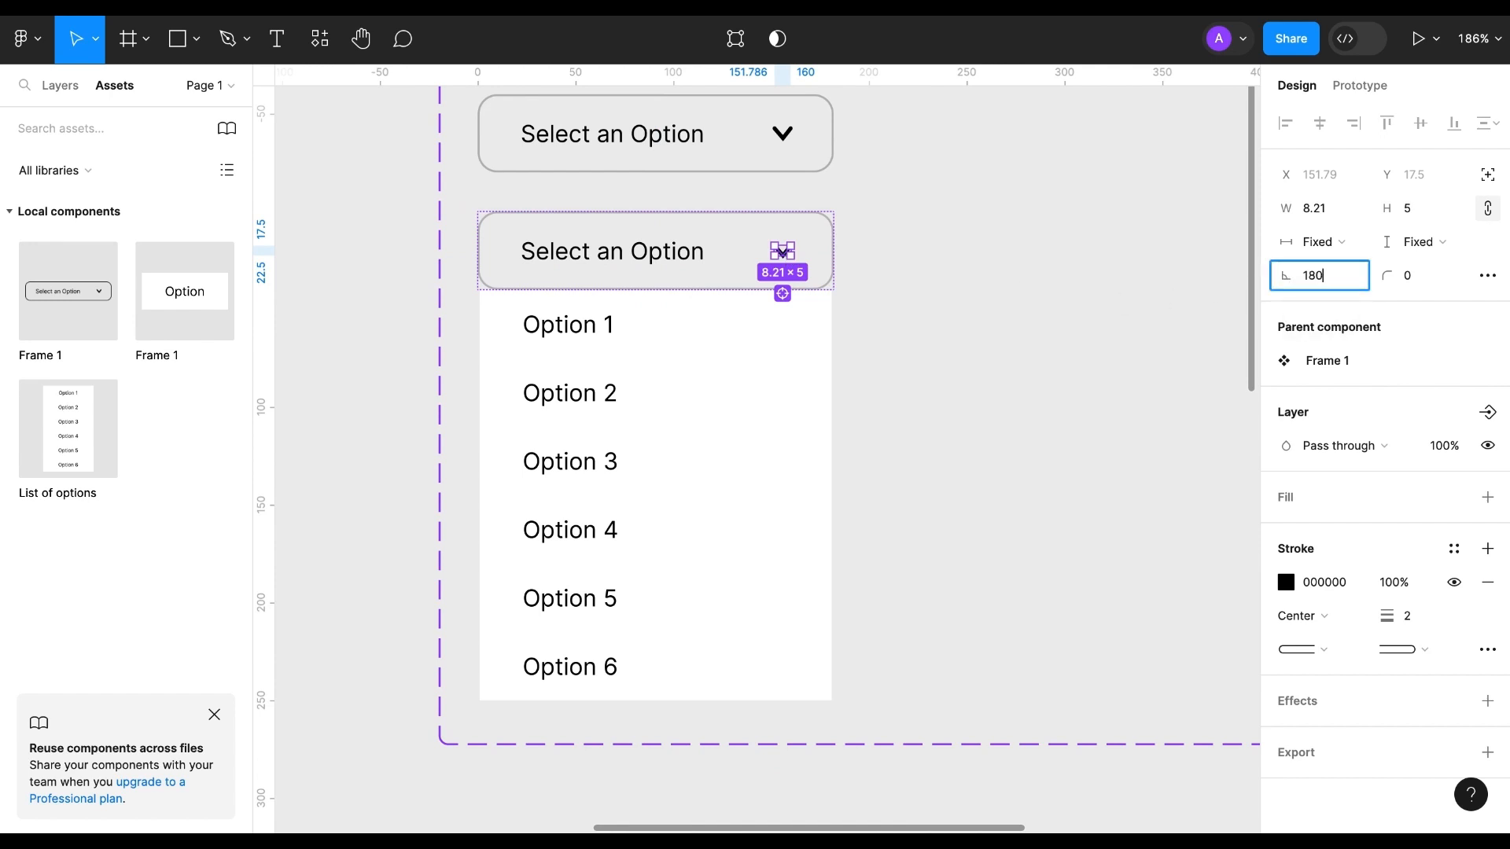
{"action": "key", "text": "Return"}
{"action": "left_click", "coordinate": [986, 446]}
Step: Duplicate the Default variant to about X 236, Y 20 in the component set and set the copy's Property 1 to 1
{"action": "scroll", "coordinate": [960, 461], "scroll_direction": "down", "scroll_amount": 3}
{"action": "left_click", "coordinate": [675, 289]}
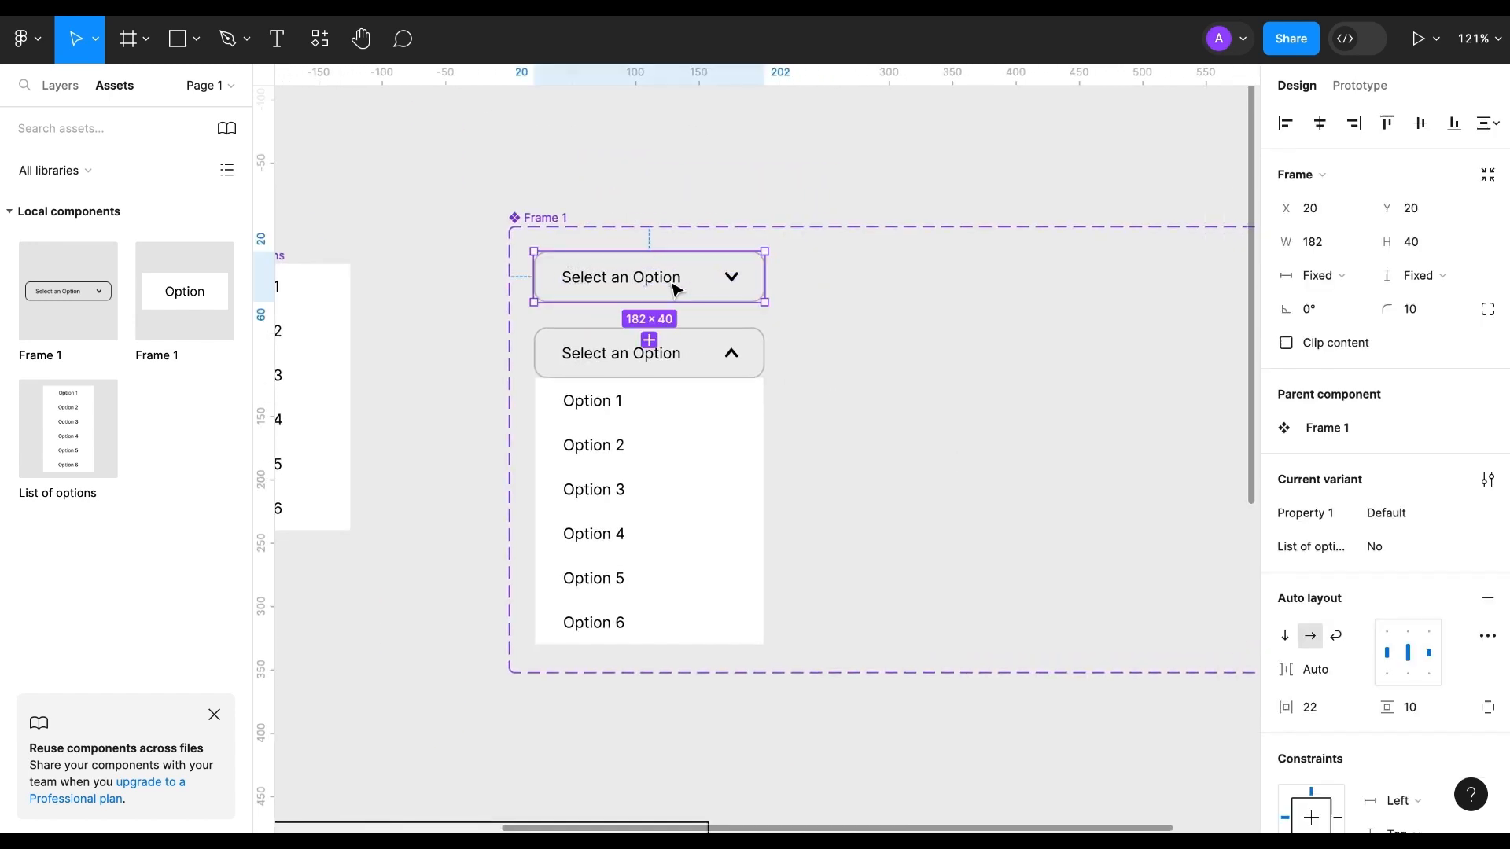
{"action": "key", "text": "ctrl+d"}
{"action": "left_click_drag", "start_coordinate": [681, 428], "coordinate": [957, 277]}
{"action": "scroll", "coordinate": [957, 276], "scroll_direction": "right", "scroll_amount": 3}
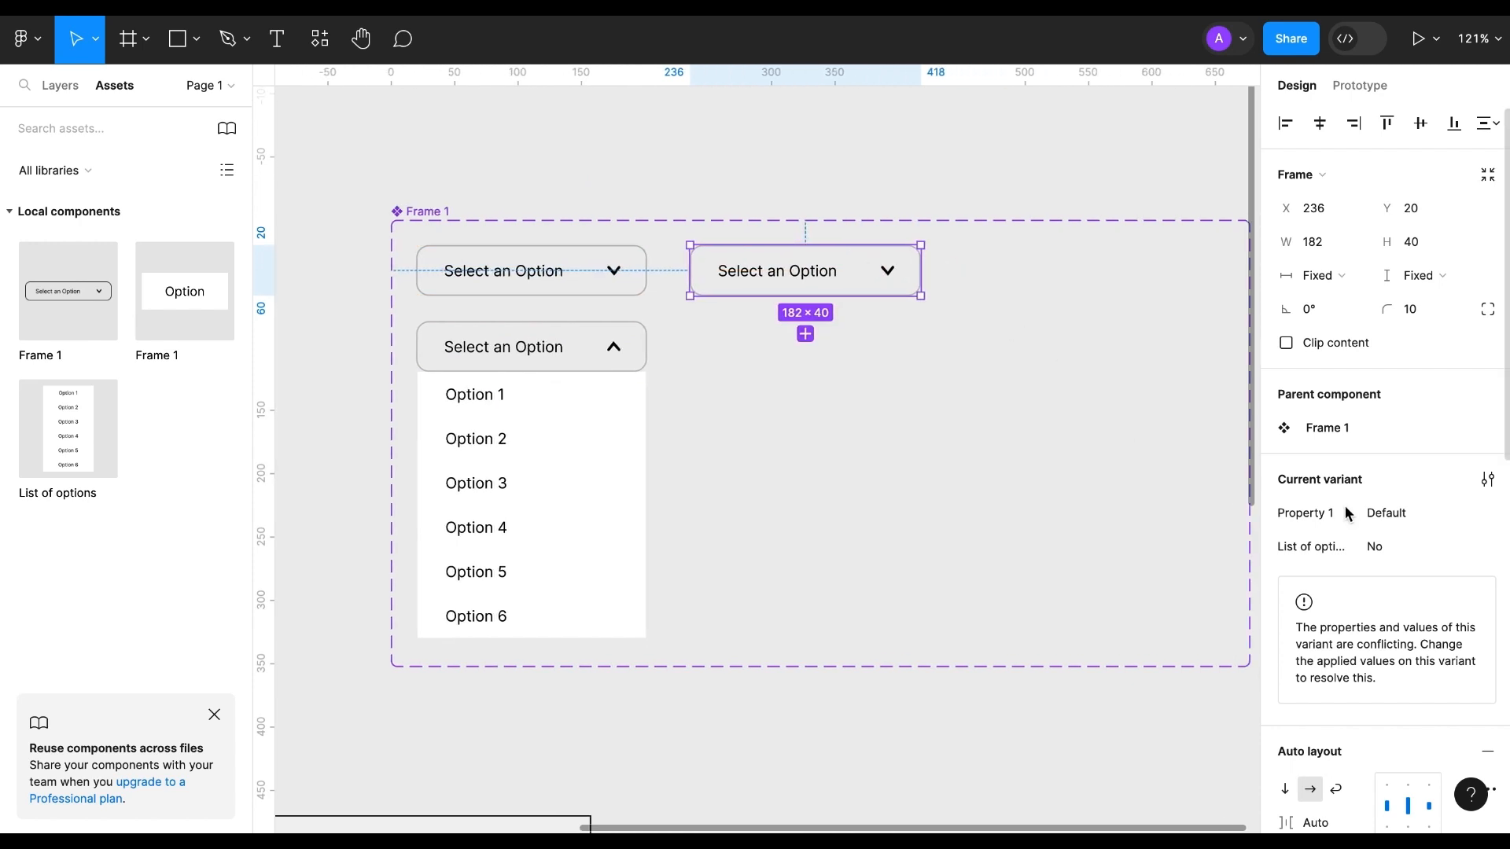
{"action": "left_click", "coordinate": [1392, 519]}
{"action": "type", "text": "1"}
{"action": "left_click", "coordinate": [826, 482]}
Step: Duplicate variant 1 to about X 441, Y 20 in the component set and set the copy's Property 1 to 2
{"action": "left_click", "coordinate": [795, 280]}
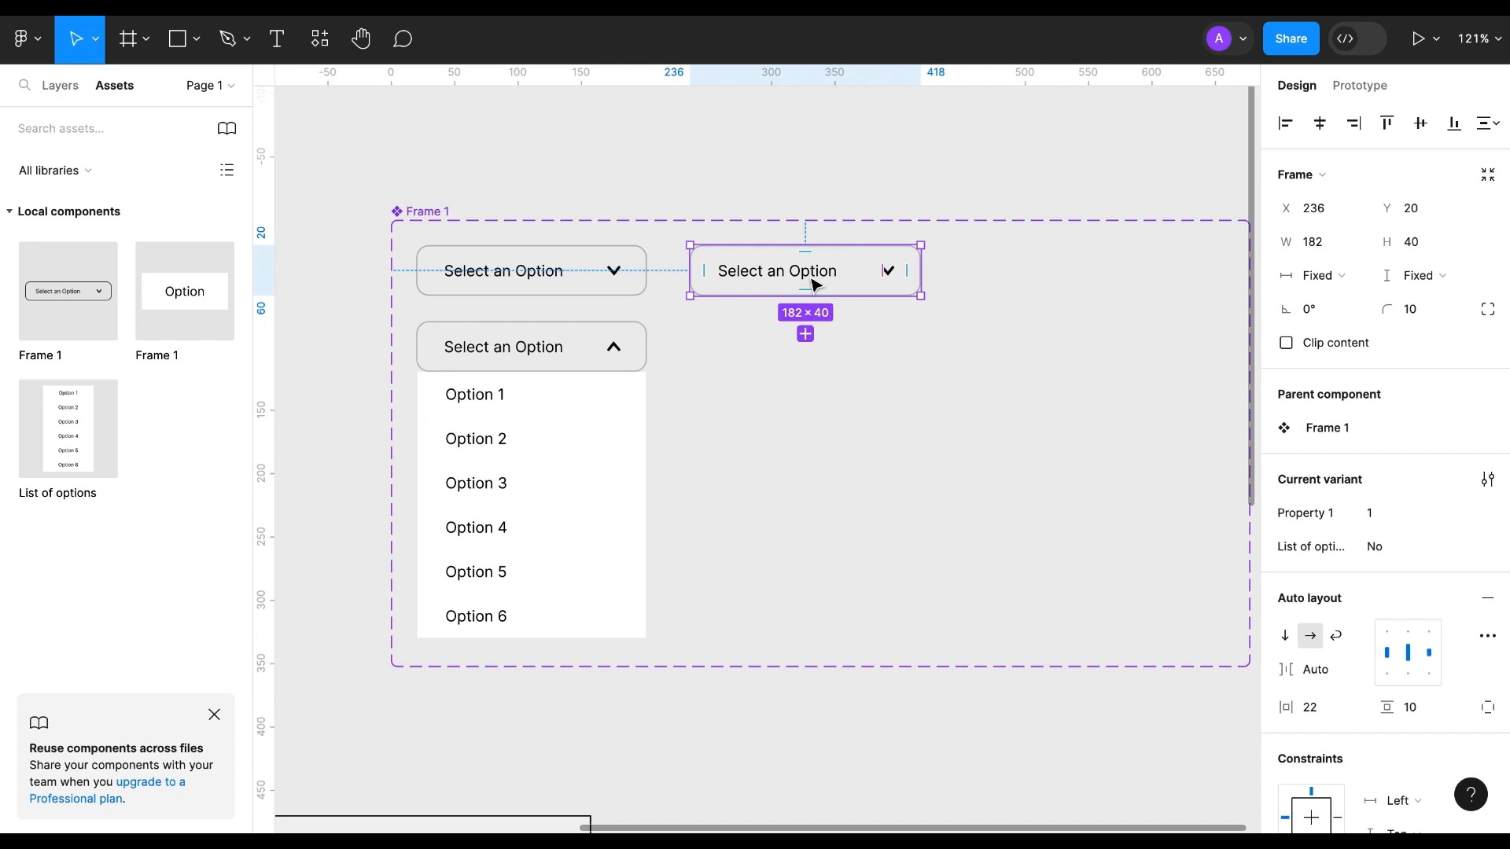
{"action": "key", "text": "ctrl+d"}
{"action": "left_click_drag", "start_coordinate": [816, 284], "coordinate": [1124, 280]}
{"action": "left_click", "coordinate": [1408, 513]}
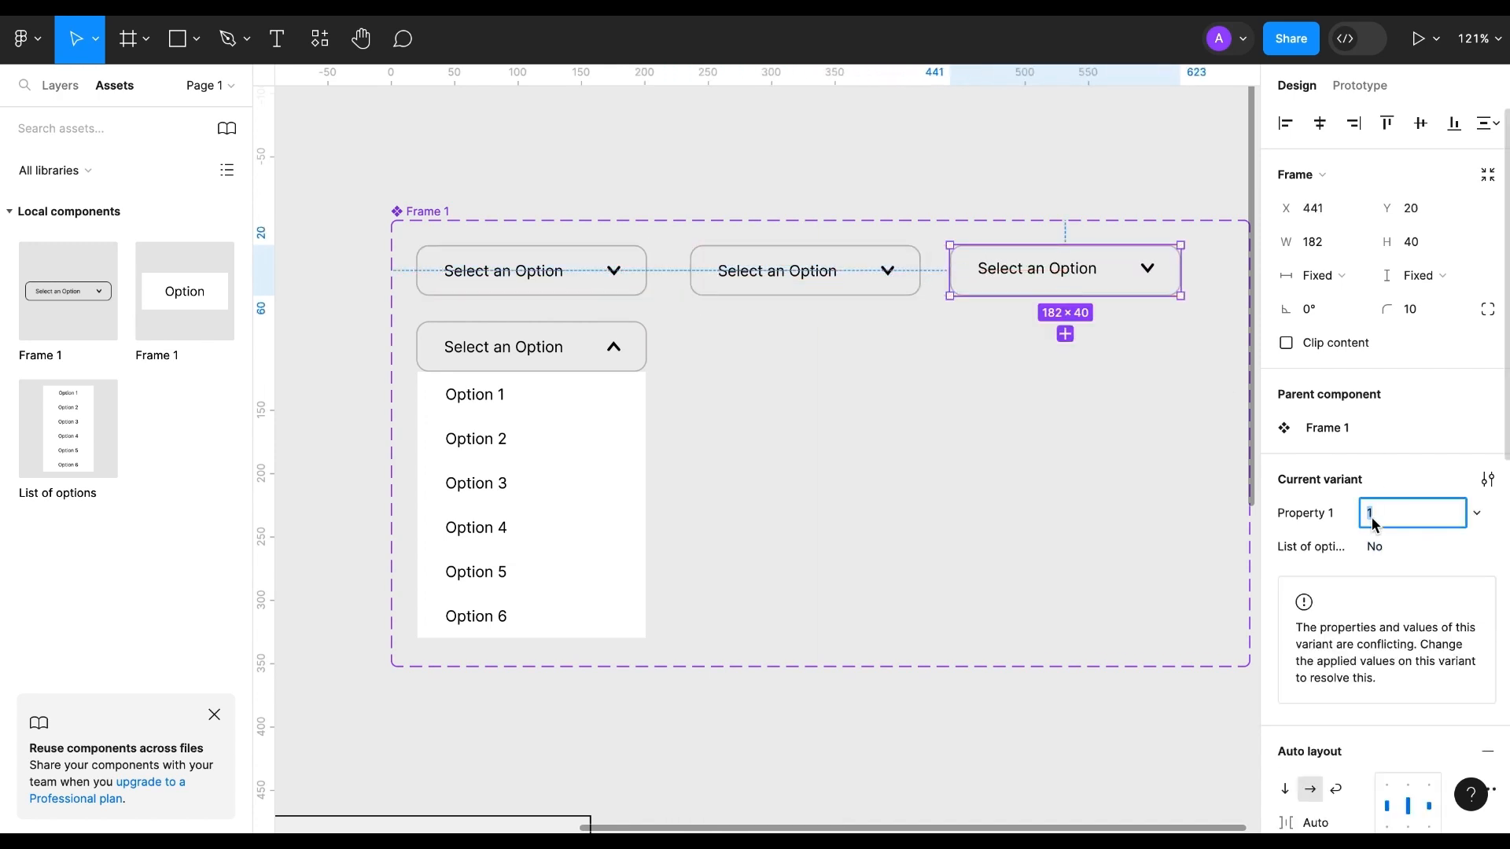
{"action": "type", "text": "2"}
{"action": "left_click", "coordinate": [1092, 432]}
Step: Widen the Select an Option component set to the right to make room for more variants
{"action": "scroll", "coordinate": [1050, 382], "scroll_direction": "right", "scroll_amount": 5}
{"action": "scroll", "coordinate": [865, 305], "scroll_direction": "down", "scroll_amount": 5}
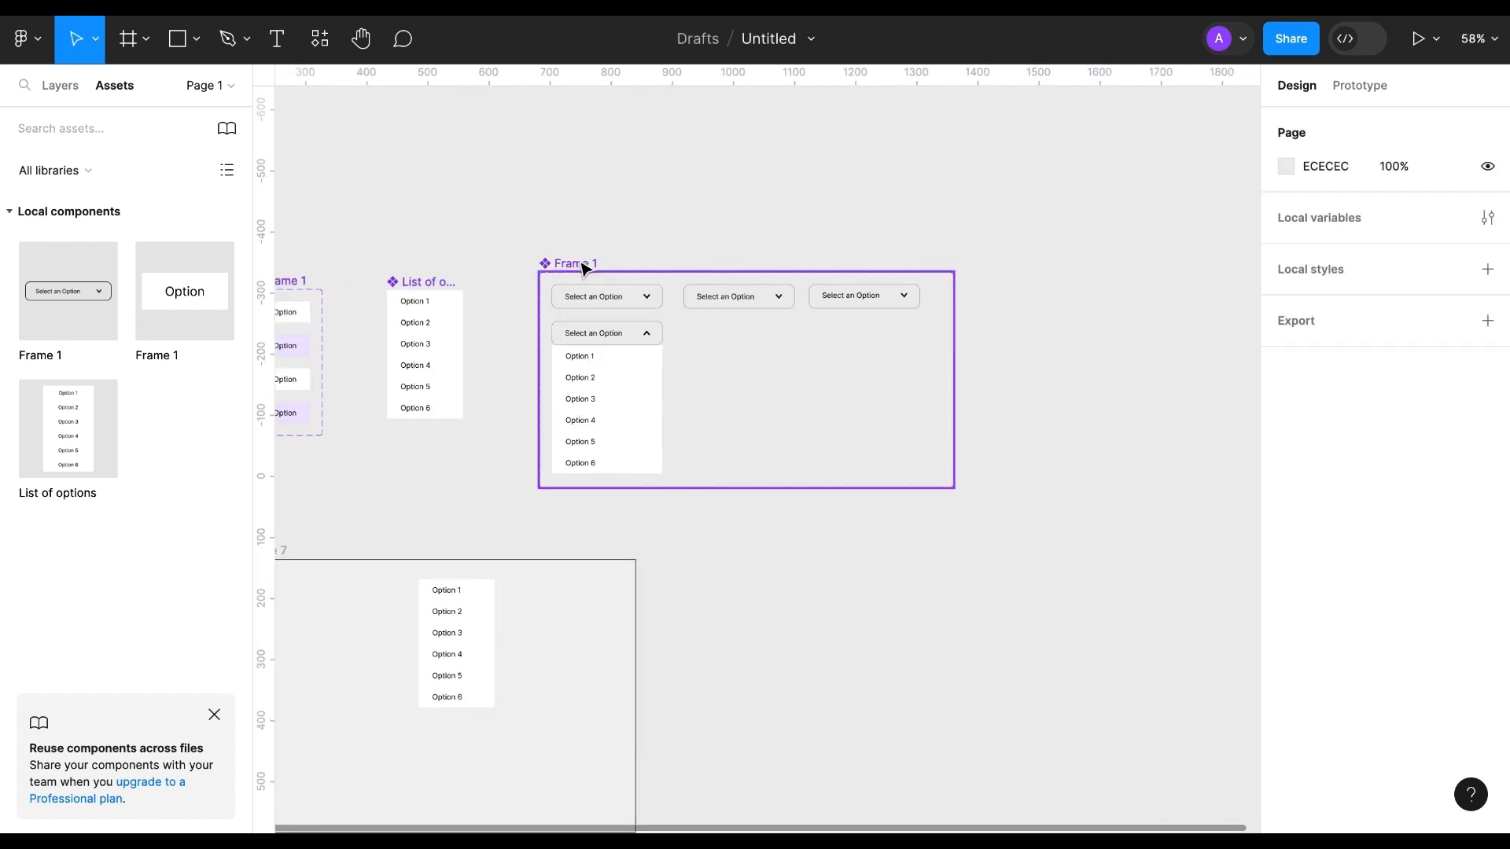
{"action": "left_click", "coordinate": [582, 263]}
{"action": "left_click_drag", "start_coordinate": [955, 368], "coordinate": [1351, 360]}
Step: Duplicate variant 2 three times along the top row at about X 646, 851 and 1056, Y 20
{"action": "left_click", "coordinate": [690, 304]}
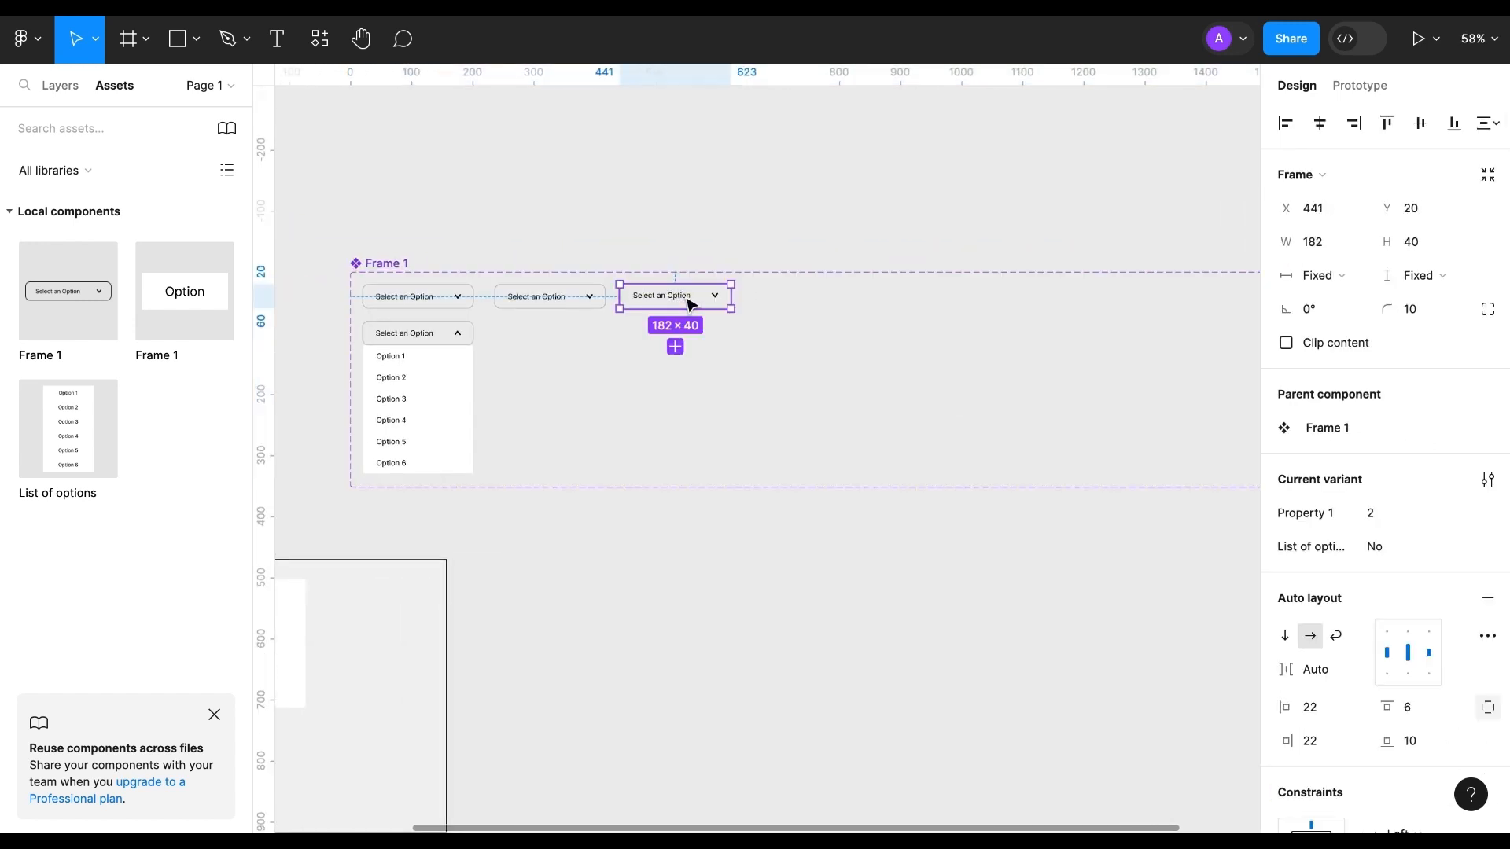
{"action": "key", "text": "ctrl+d"}
{"action": "left_click_drag", "start_coordinate": [689, 304], "coordinate": [833, 306]}
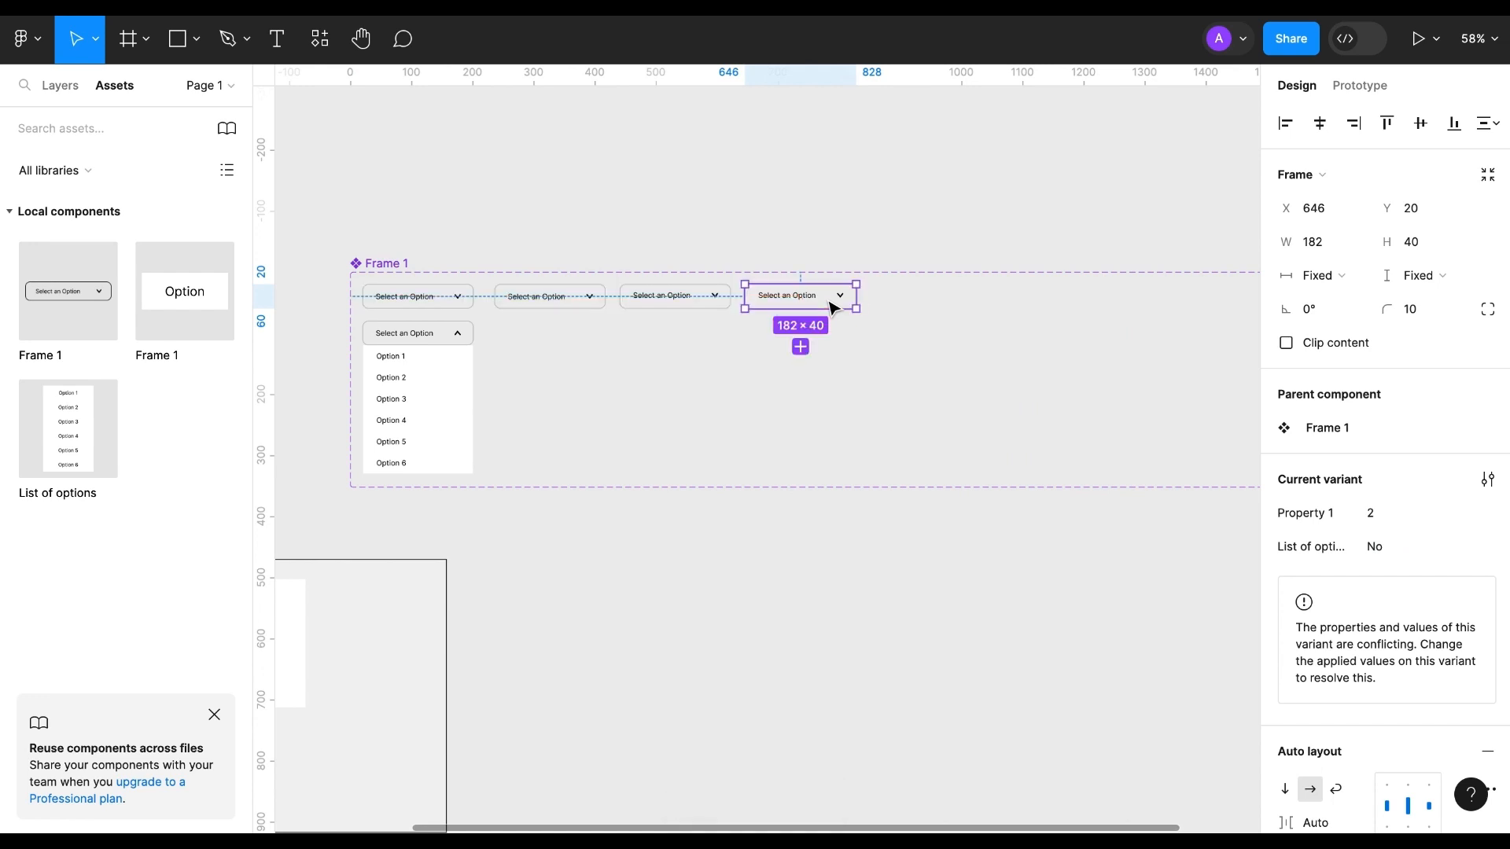
{"action": "key", "text": "ctrl+d"}
{"action": "key", "text": "ctrl+d"}
Step: Set Property 1 of the three new copies of variant 2 to 3, 4 and 5 in row order
{"action": "left_click", "coordinate": [683, 308]}
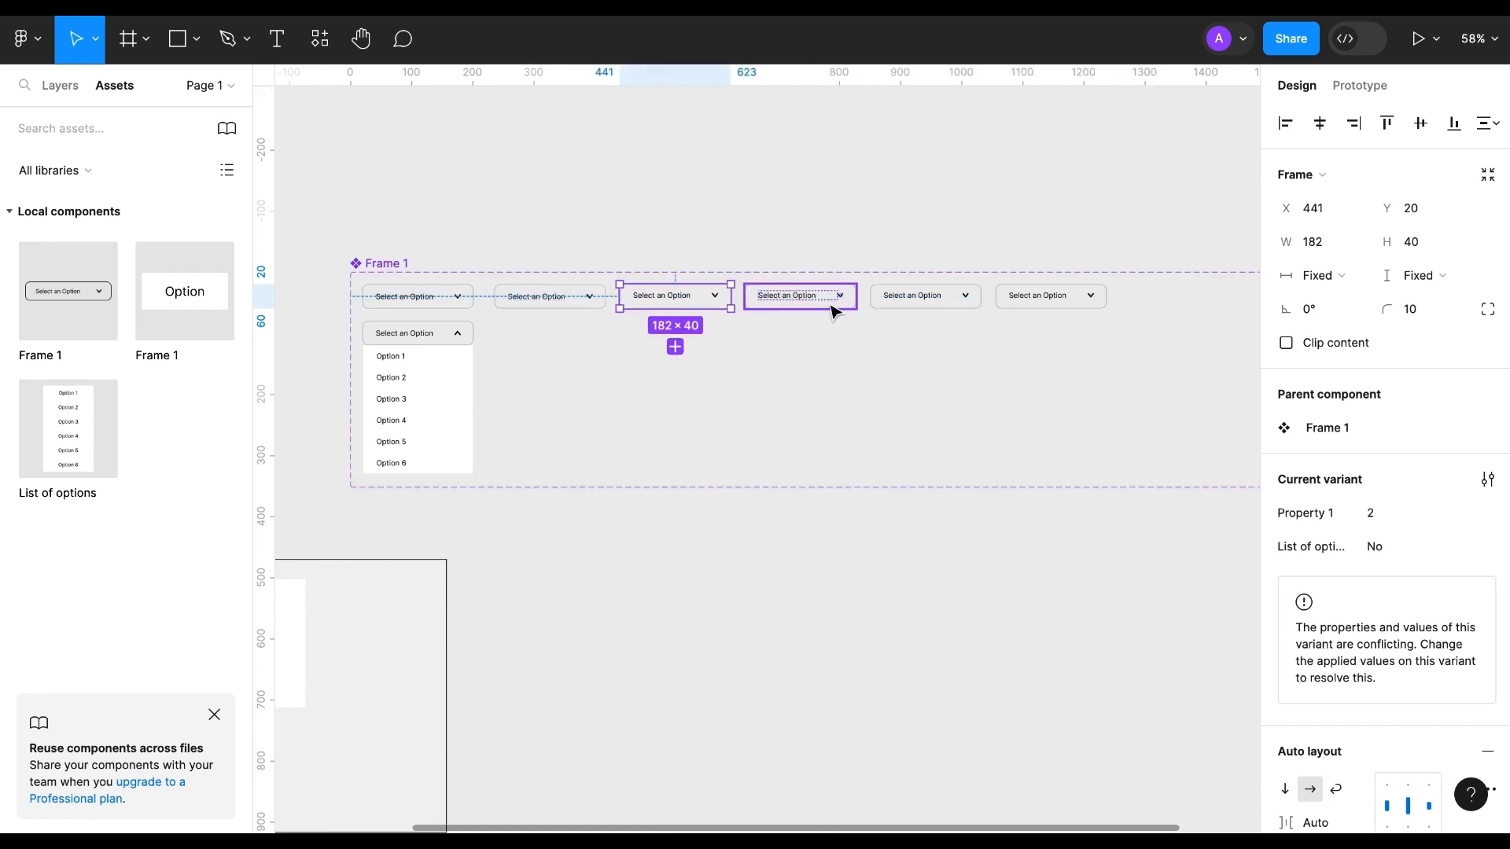
{"action": "left_click", "coordinate": [833, 308]}
{"action": "left_click", "coordinate": [1378, 514]}
{"action": "type", "text": "3"}
{"action": "left_click", "coordinate": [944, 302]}
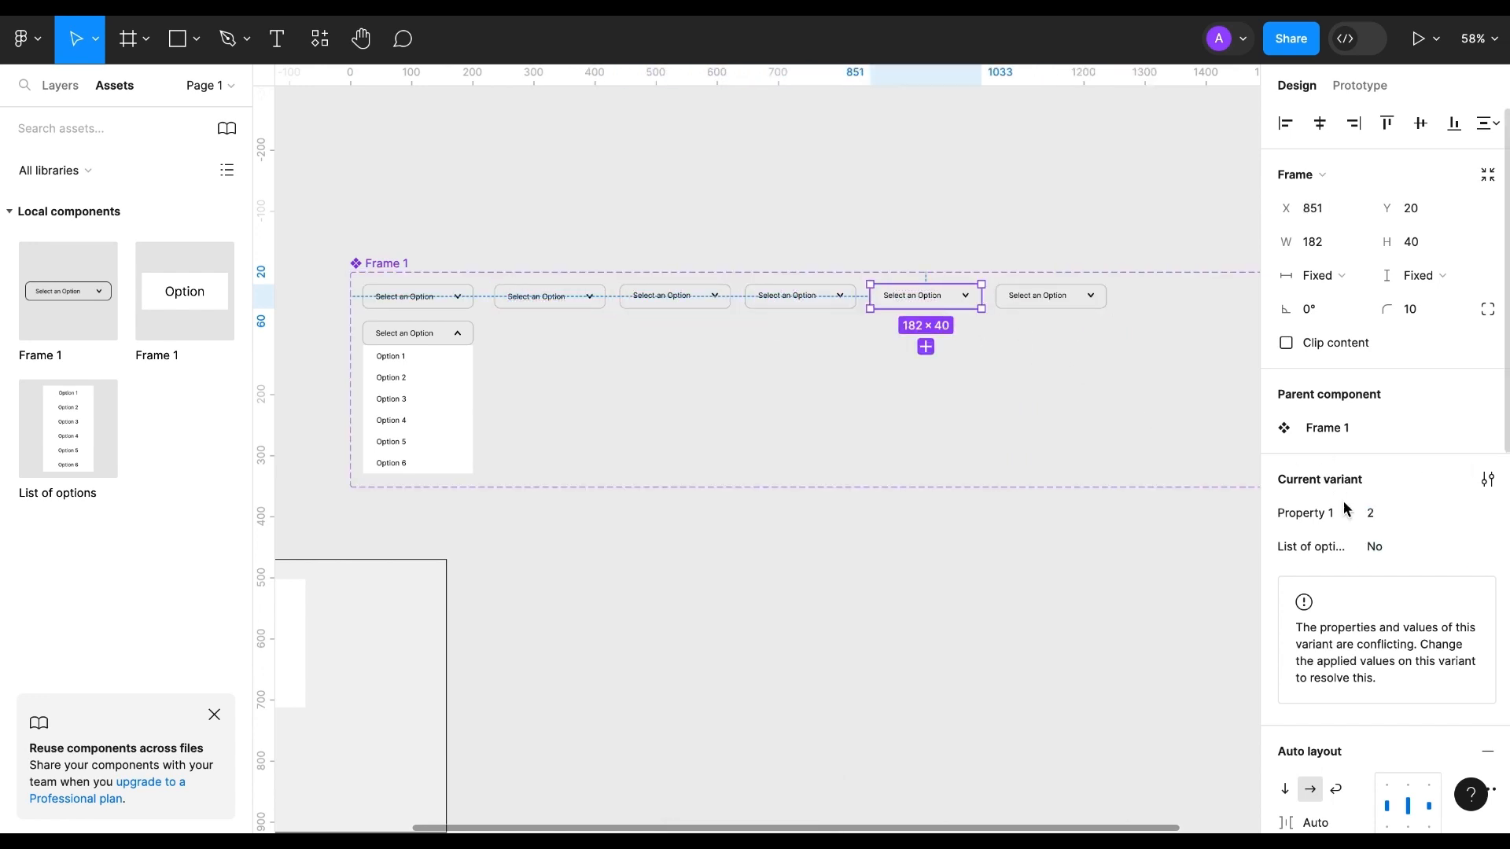
{"action": "left_click", "coordinate": [1384, 512]}
{"action": "type", "text": "4"}
{"action": "left_click", "coordinate": [1082, 305]}
{"action": "left_click", "coordinate": [1380, 512]}
{"action": "type", "text": "5"}
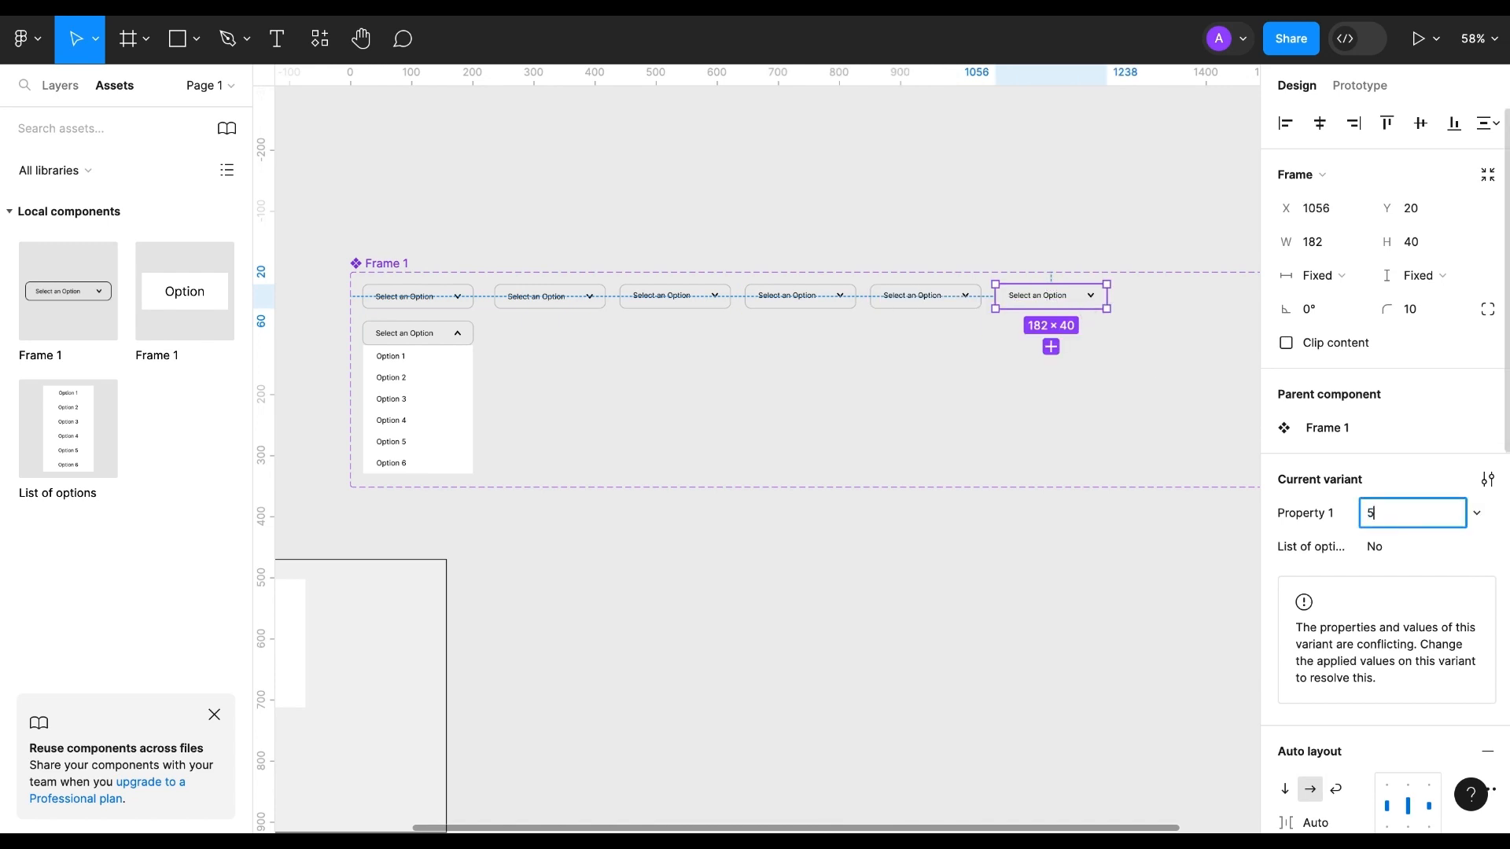
{"action": "left_click", "coordinate": [800, 411]}
Step: Change the label text of variant 1 to "Option 1"
{"action": "left_click", "coordinate": [556, 302]}
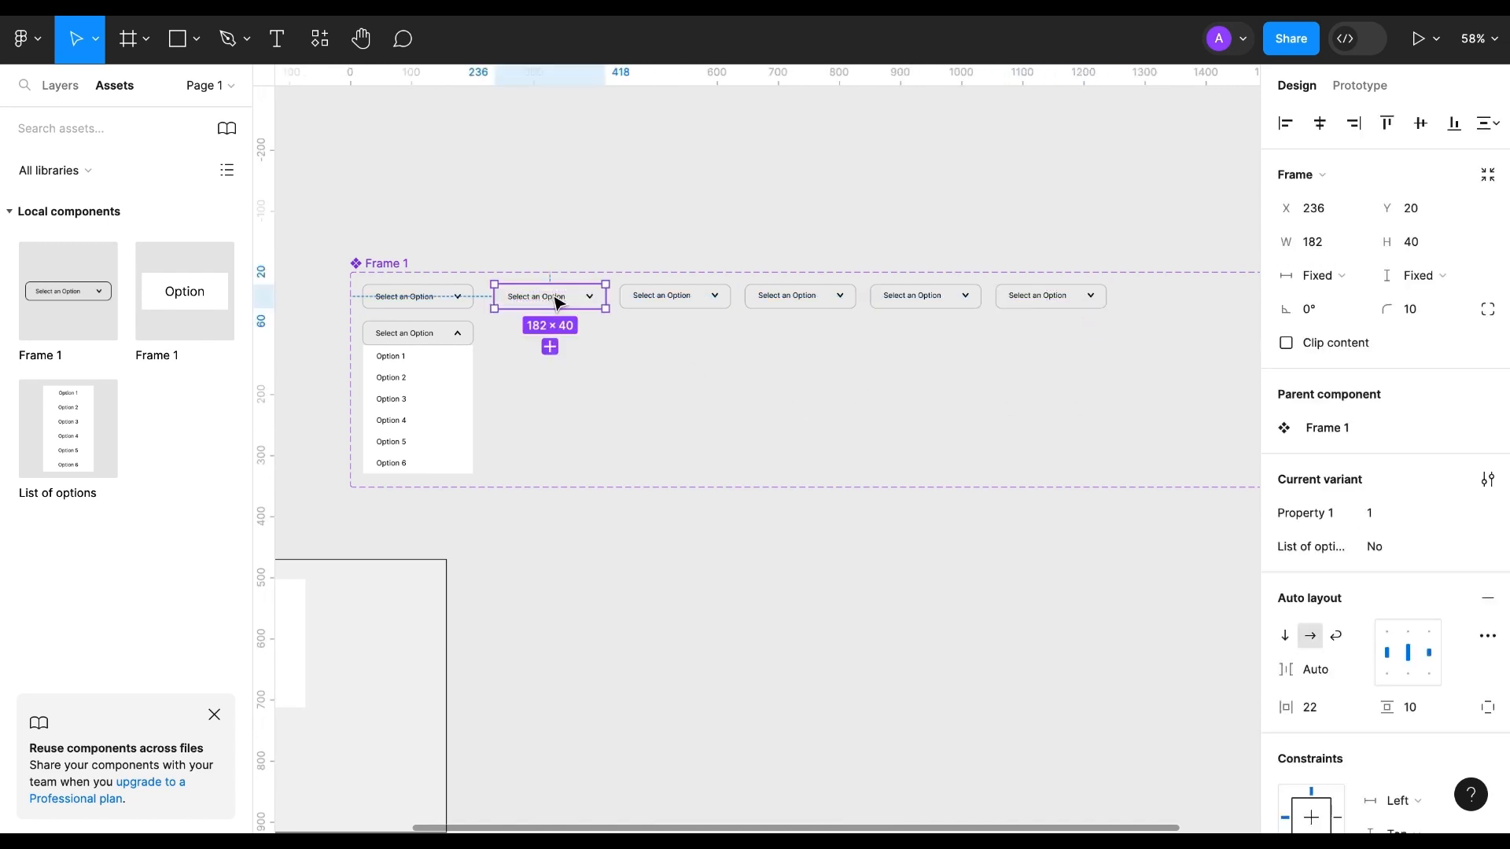
{"action": "double_click", "coordinate": [557, 301]}
{"action": "scroll", "coordinate": [559, 299], "scroll_direction": "up", "scroll_amount": 10}
{"action": "double_click", "coordinate": [566, 308]}
{"action": "type", "text": "Opt"}
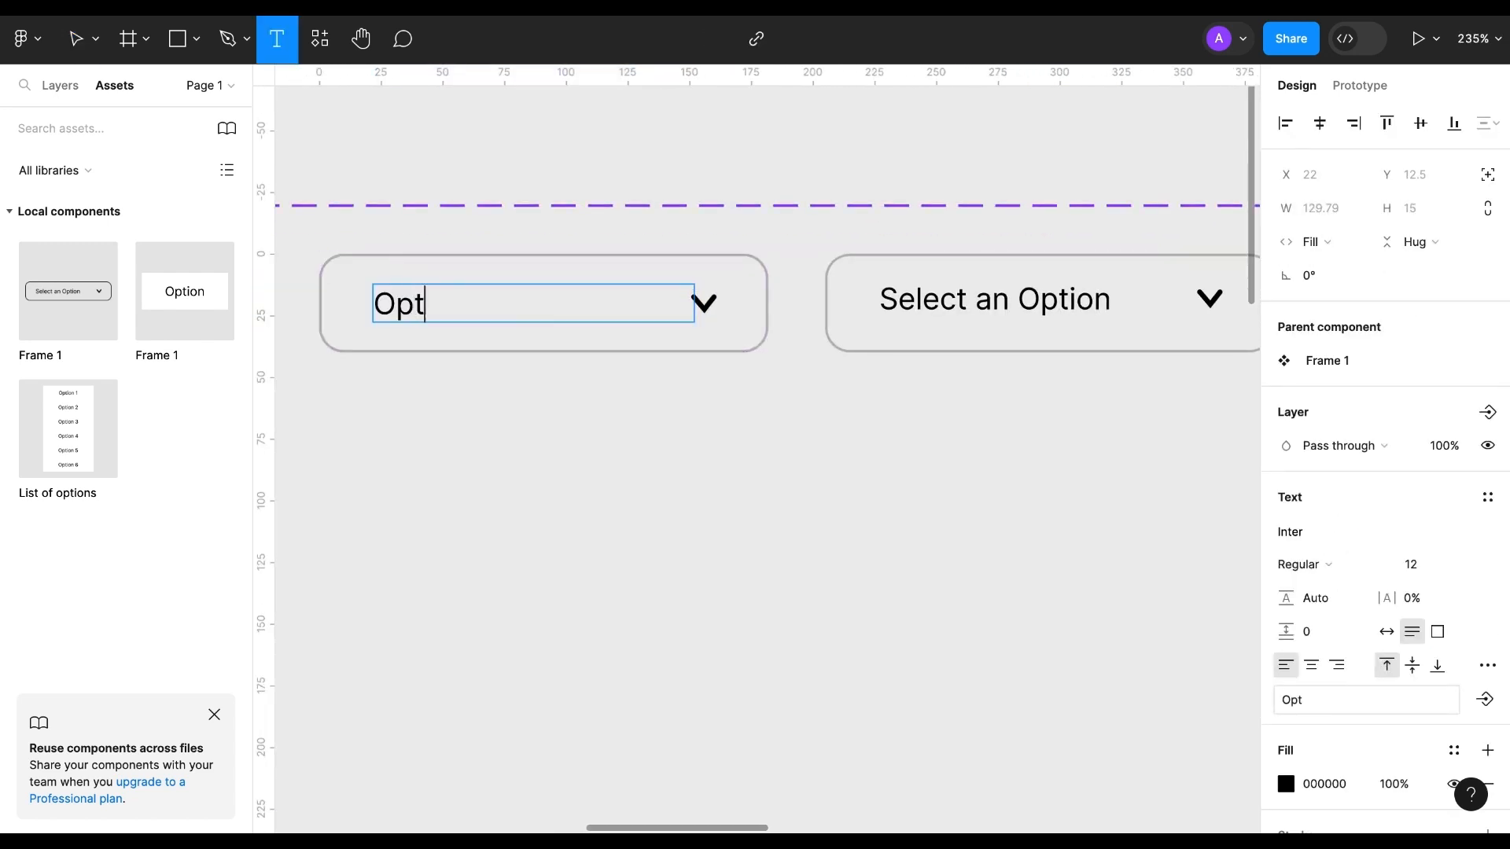
{"action": "type", "text": "ion 1"}
Step: Change the label texts of variants 2 and 3 to "Option 2" and "Option 3"
{"action": "left_click", "coordinate": [1071, 302]}
{"action": "key", "text": "ctrl+a"}
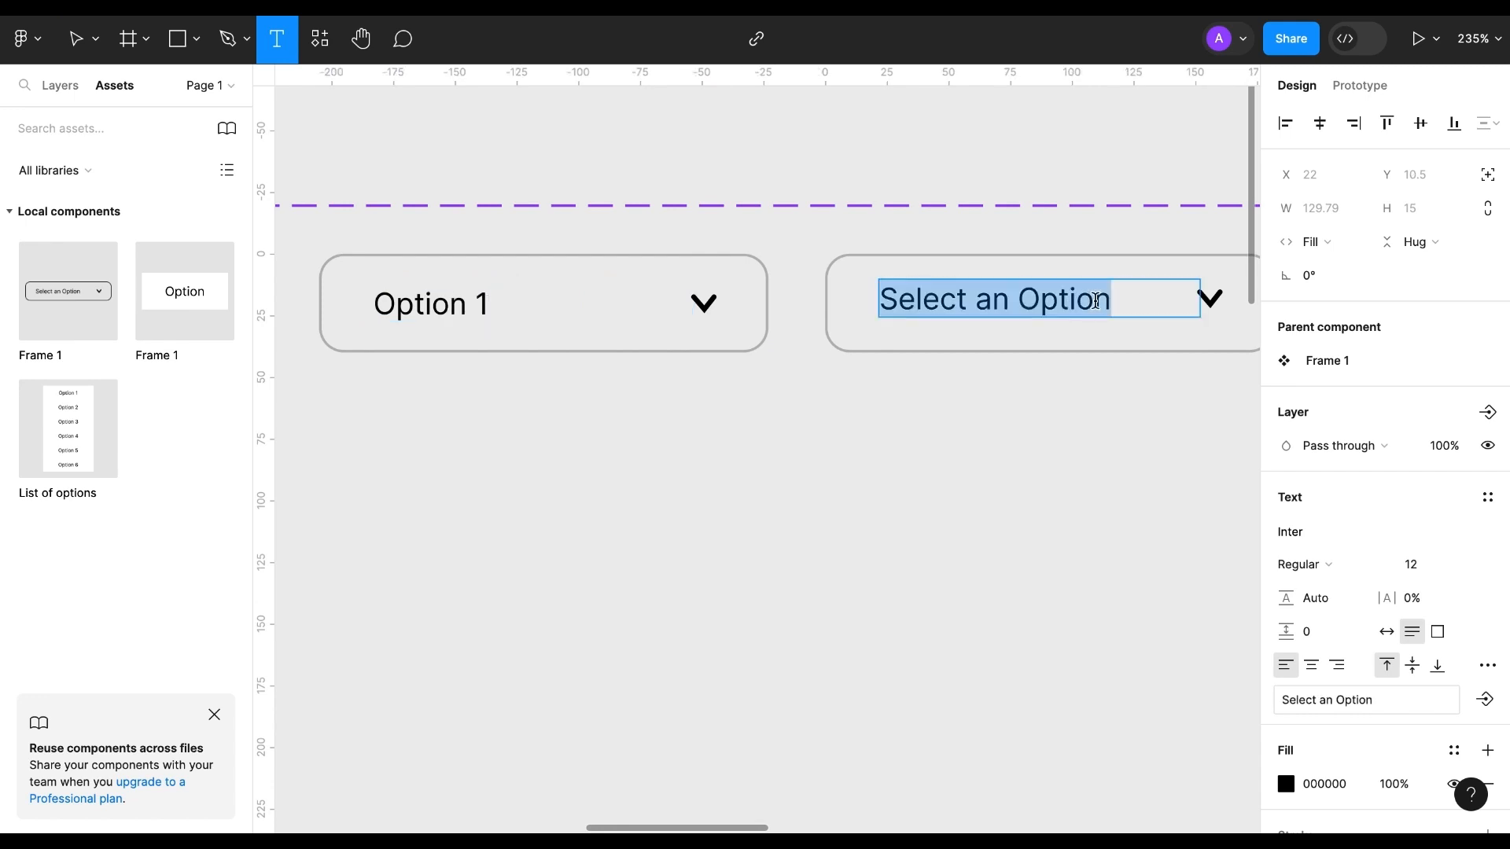
{"action": "type", "text": "Ottion 2"}
{"action": "scroll", "coordinate": [1102, 314], "scroll_direction": "right", "scroll_amount": 5}
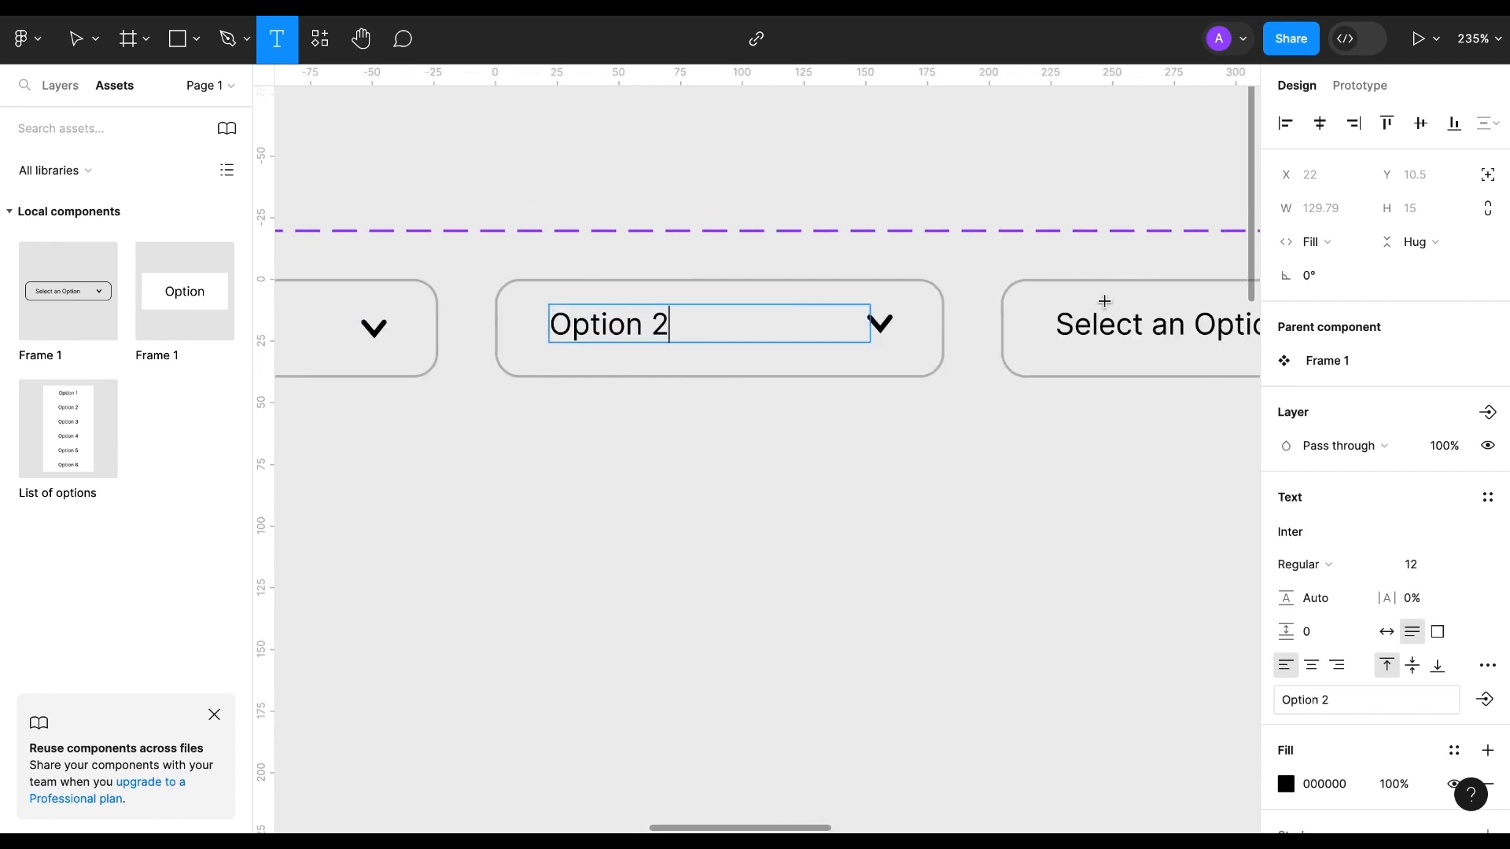
{"action": "left_click", "coordinate": [1150, 324]}
{"action": "key", "text": "ctrl+a"}
{"action": "type", "text": "Optio"}
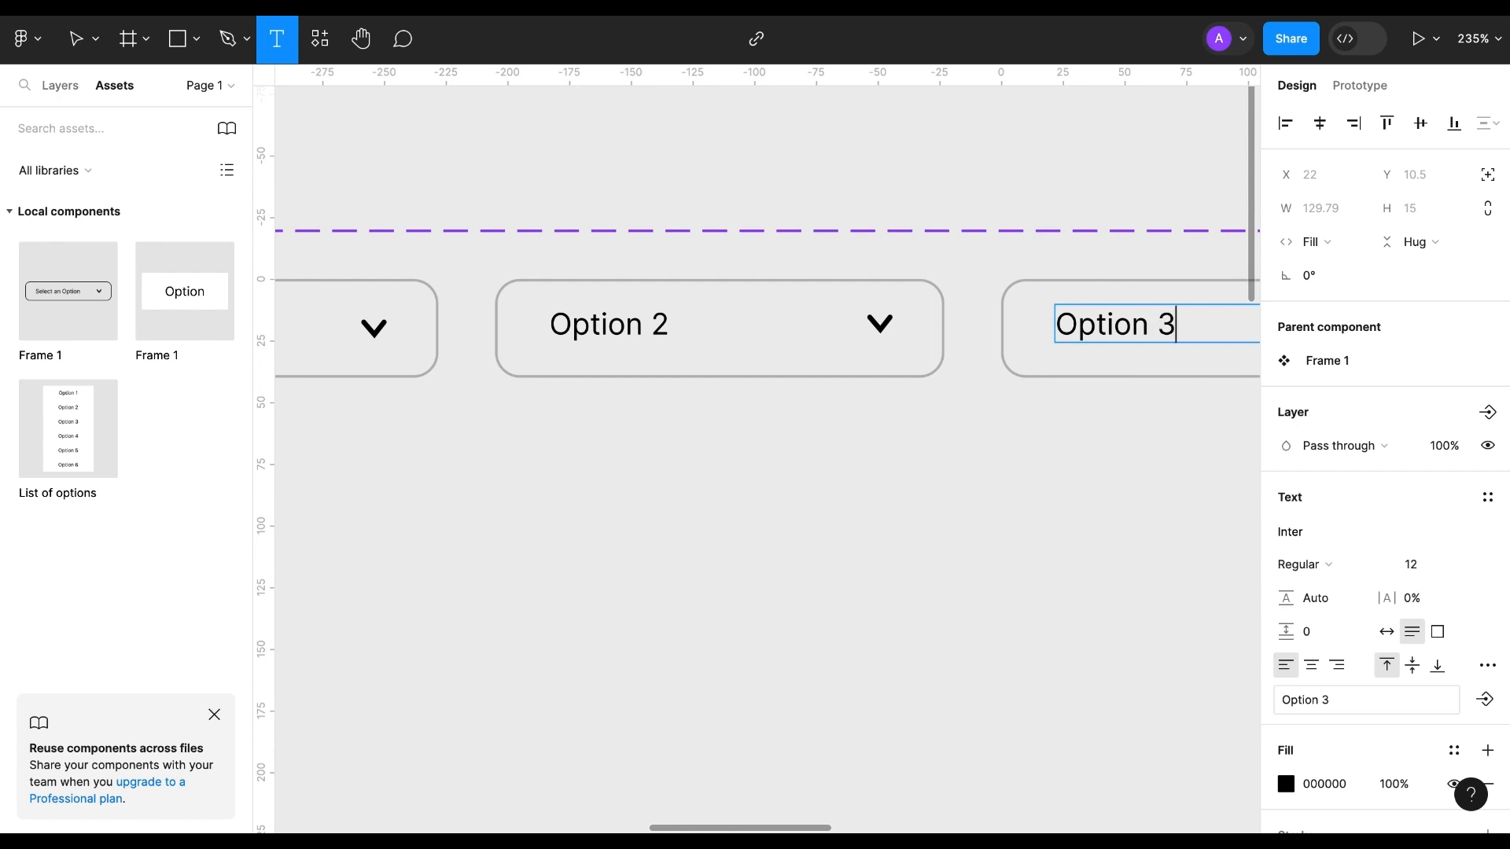
{"action": "left_click", "coordinate": [641, 411]}
Step: Change the label texts of variants 4 and 5 to "Option 4" and "Option 5"
{"action": "scroll", "coordinate": [646, 418], "scroll_direction": "right", "scroll_amount": 7}
{"action": "left_click", "coordinate": [895, 305]}
{"action": "key", "text": "ctrl+a"}
{"action": "type", "text": "O"}
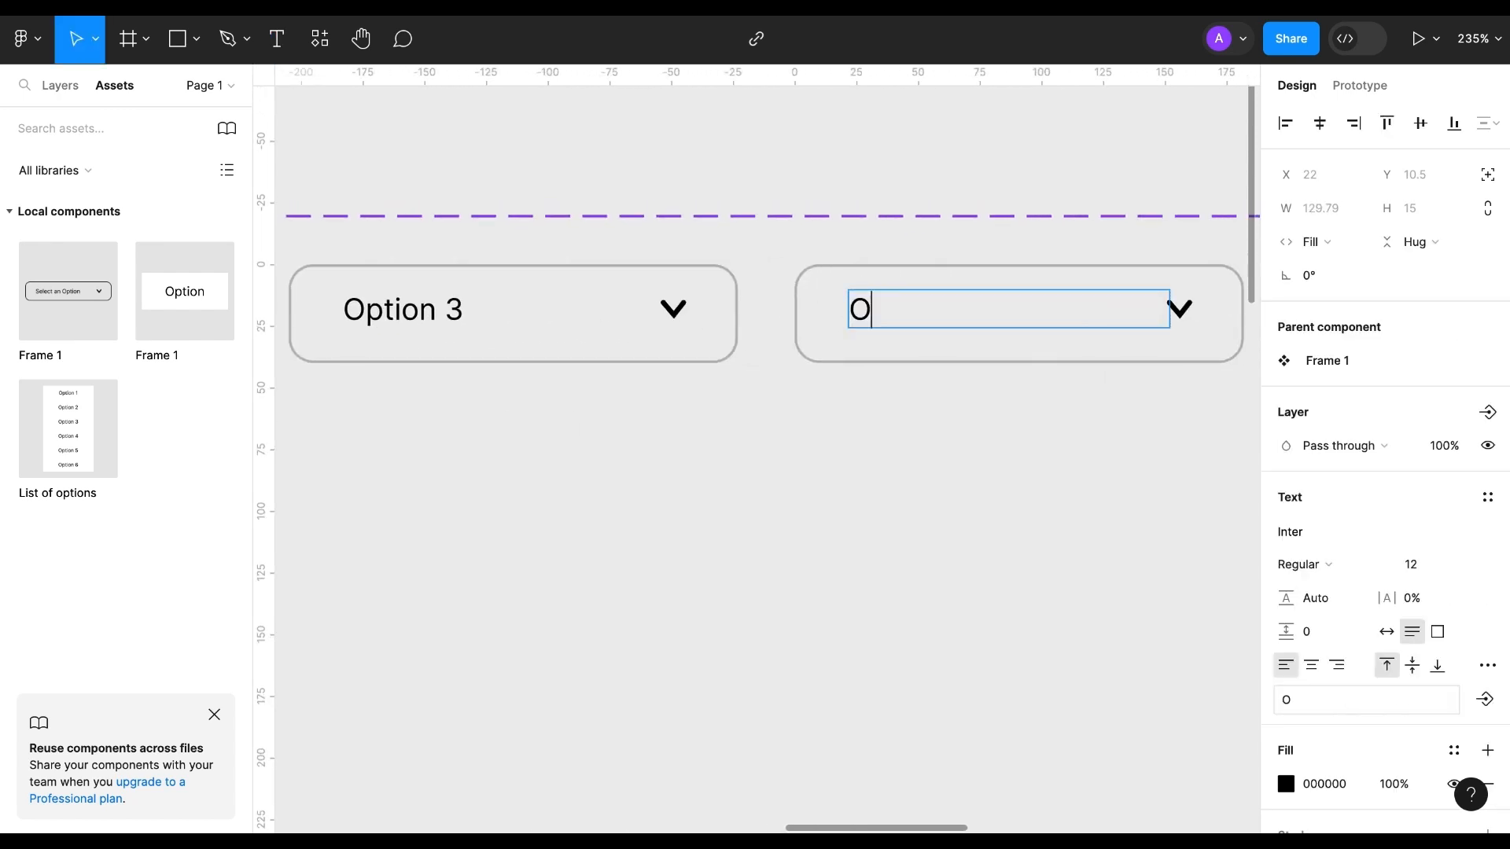
{"action": "type", "text": "ption"}
{"action": "key", "text": "Escape"}
{"action": "scroll", "coordinate": [769, 439], "scroll_direction": "right", "scroll_amount": 7}
{"action": "left_click", "coordinate": [849, 299]}
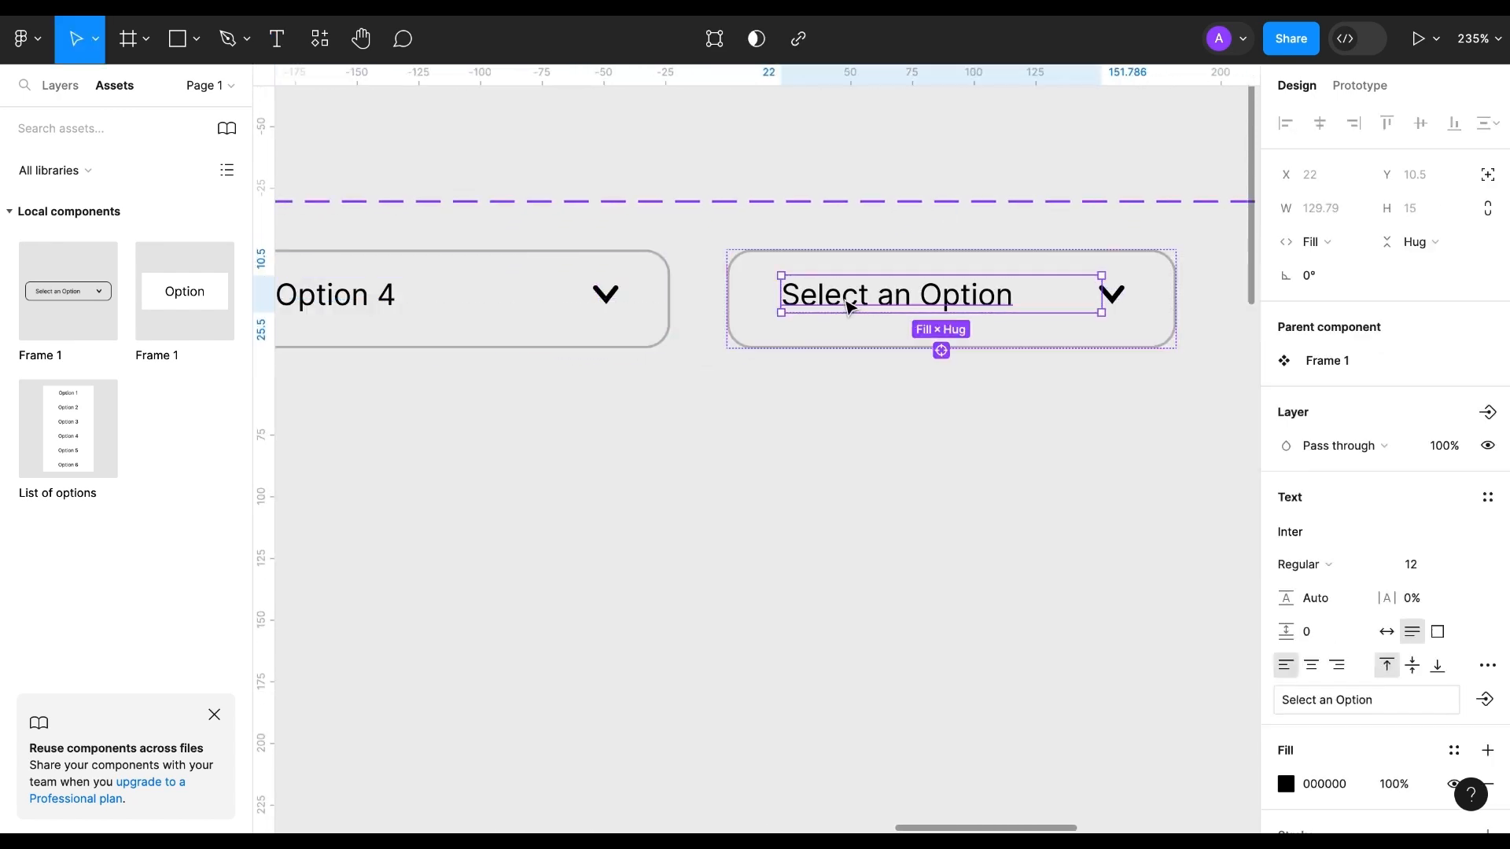
{"action": "double_click", "coordinate": [844, 299]}
{"action": "type", "text": "Option 5"}
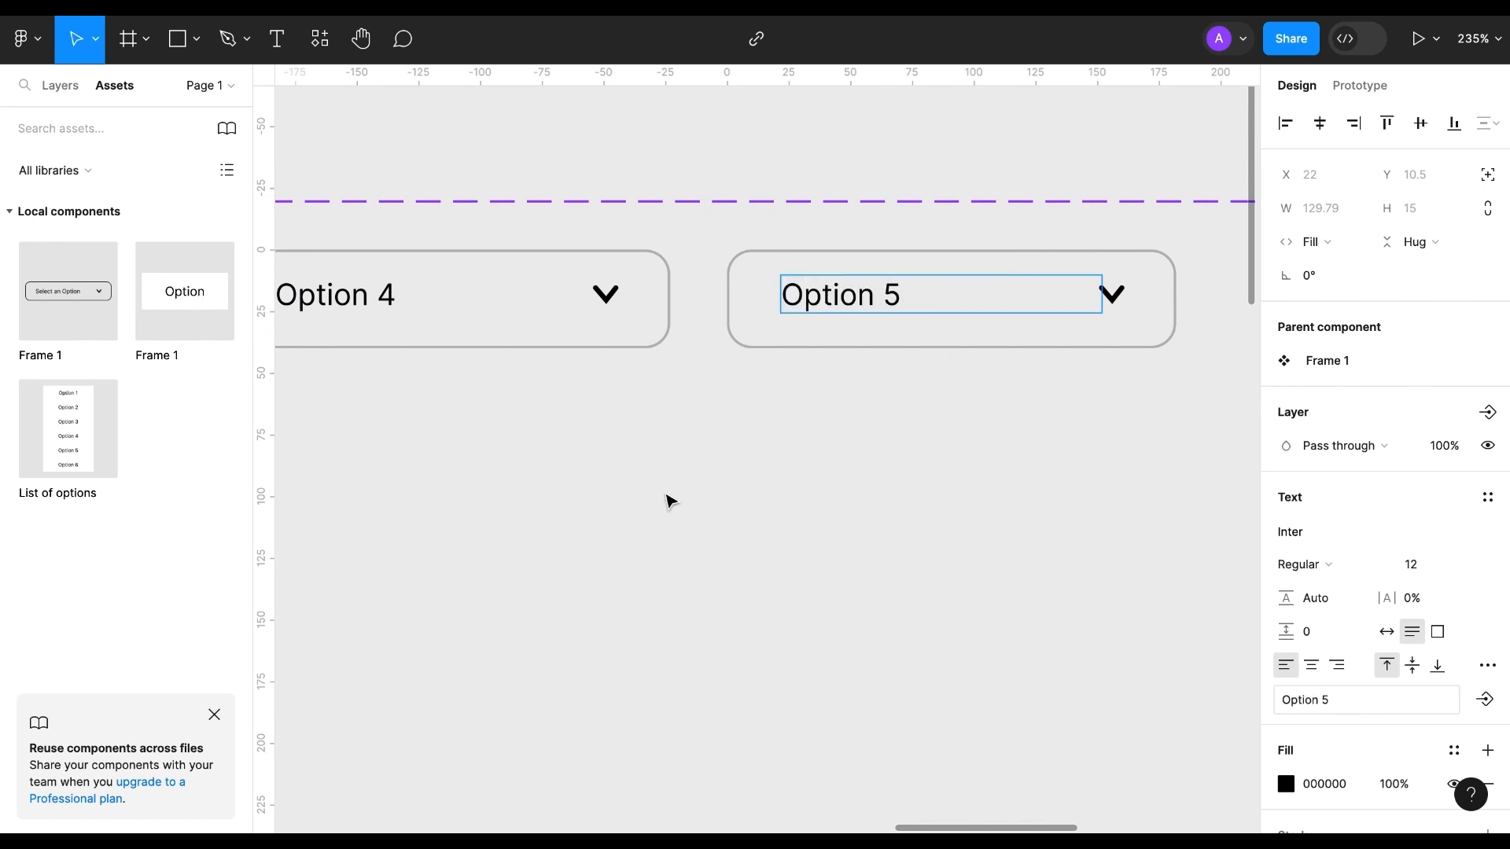
{"action": "key", "text": "Escape"}
Step: Duplicate variant 5 to about X 1261, Y 20 and set the copy's Property 1 to 6
{"action": "scroll", "coordinate": [591, 581], "scroll_direction": "down", "scroll_amount": 5}
{"action": "key", "text": "ctrl+d"}
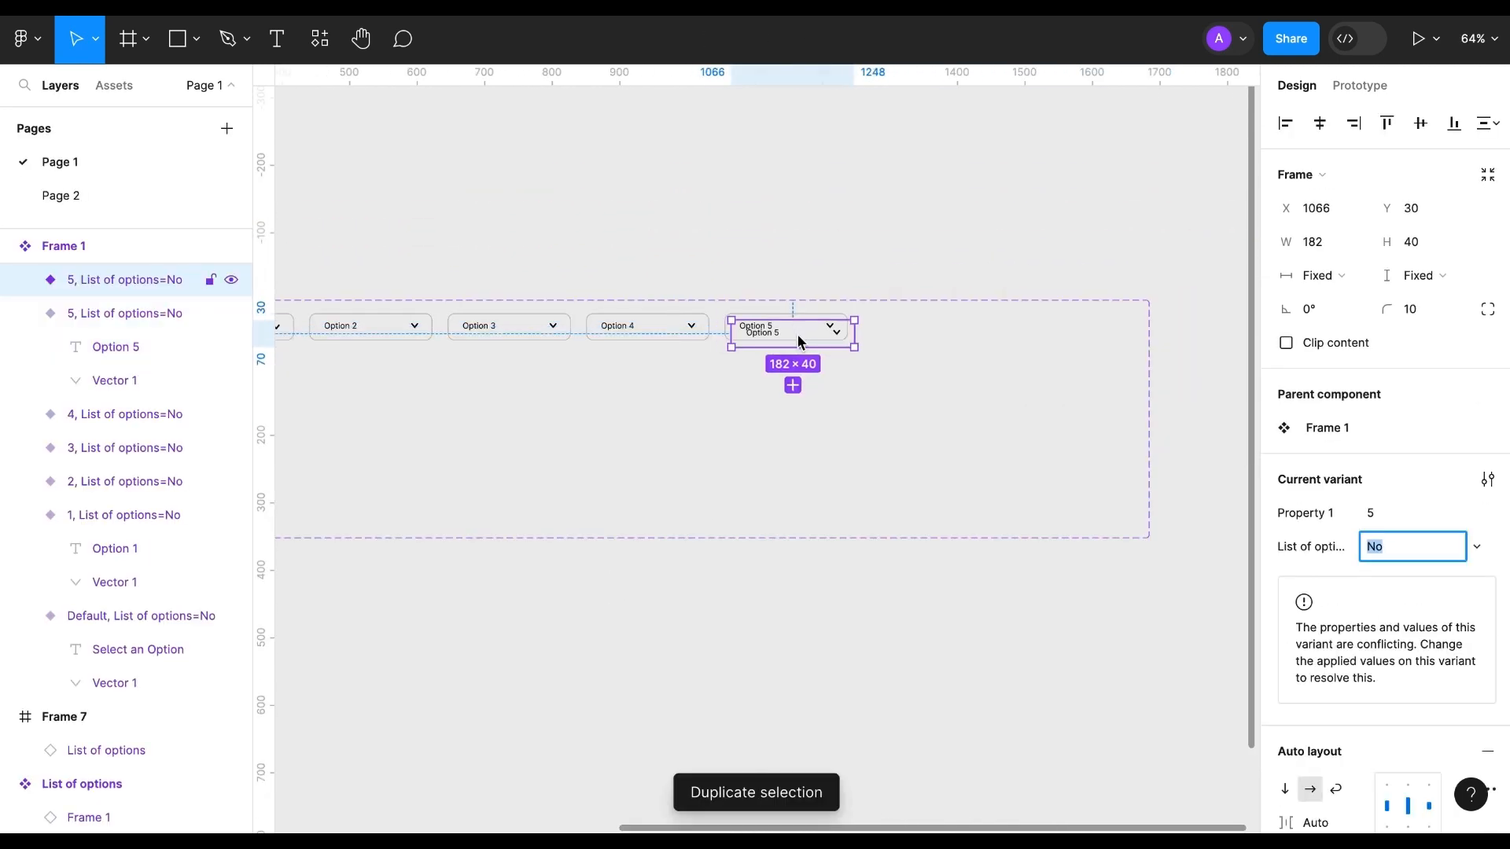
{"action": "left_click_drag", "start_coordinate": [796, 334], "coordinate": [928, 326]}
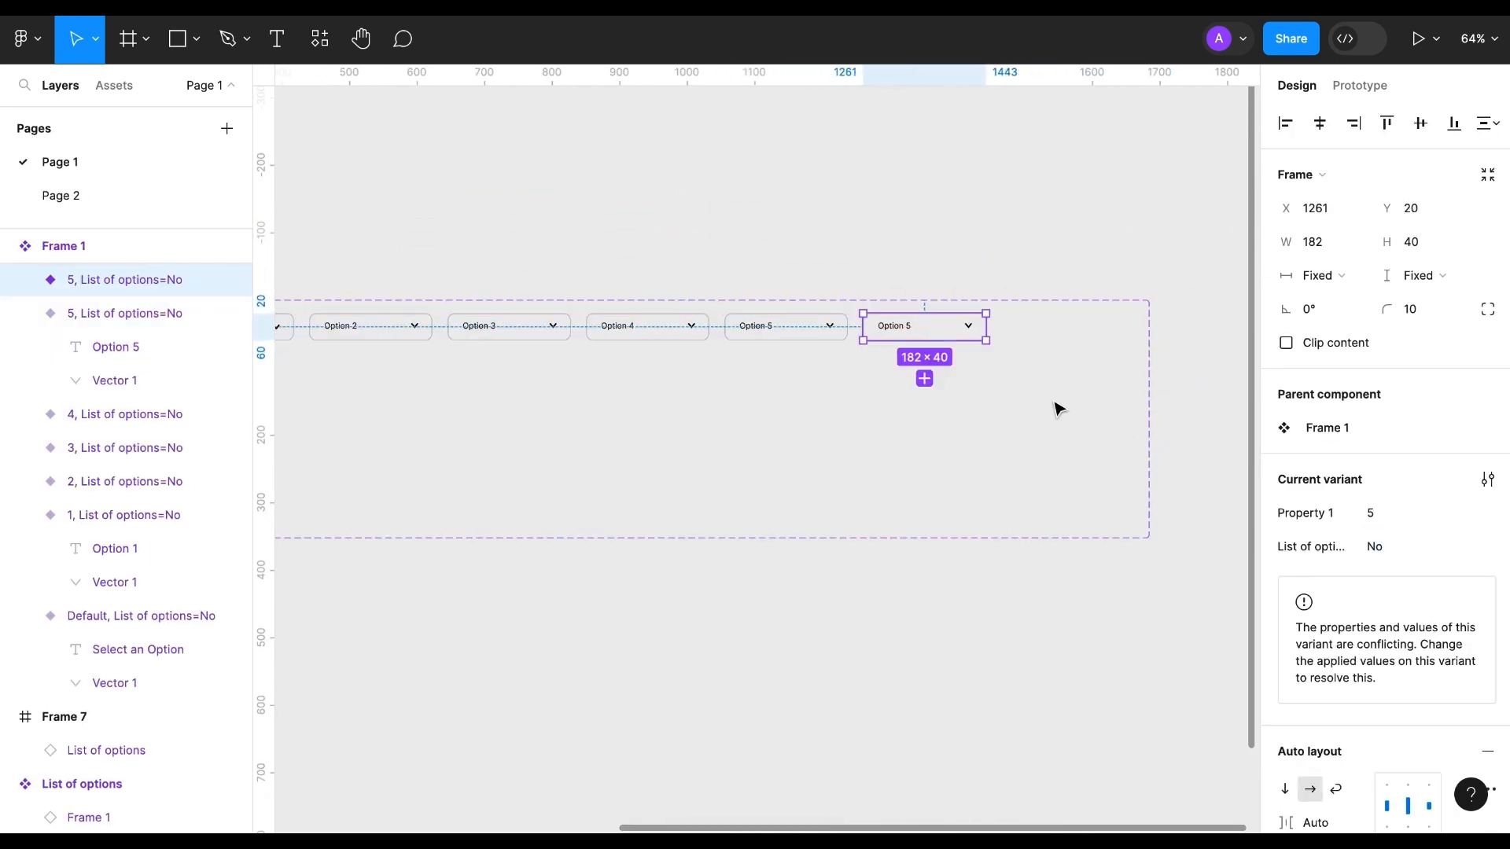
{"action": "left_click", "coordinate": [1372, 512]}
{"action": "type", "text": "6"}
{"action": "key", "text": "Return"}
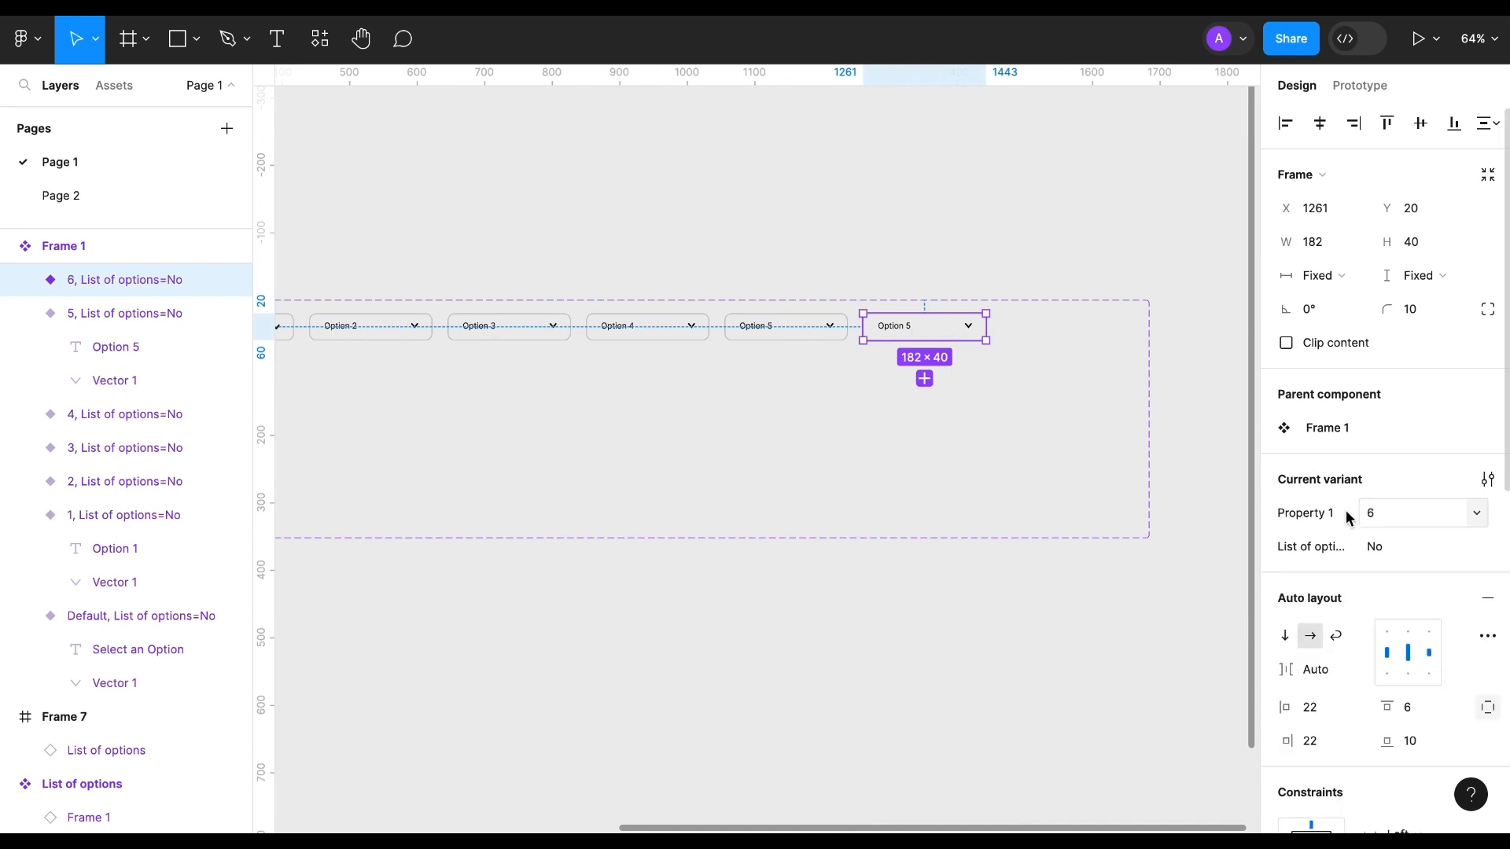
Step: Change the label text of variant 6 to "Option 6"
{"action": "scroll", "coordinate": [875, 412], "scroll_direction": "up", "scroll_amount": 5}
{"action": "double_click", "coordinate": [972, 196]}
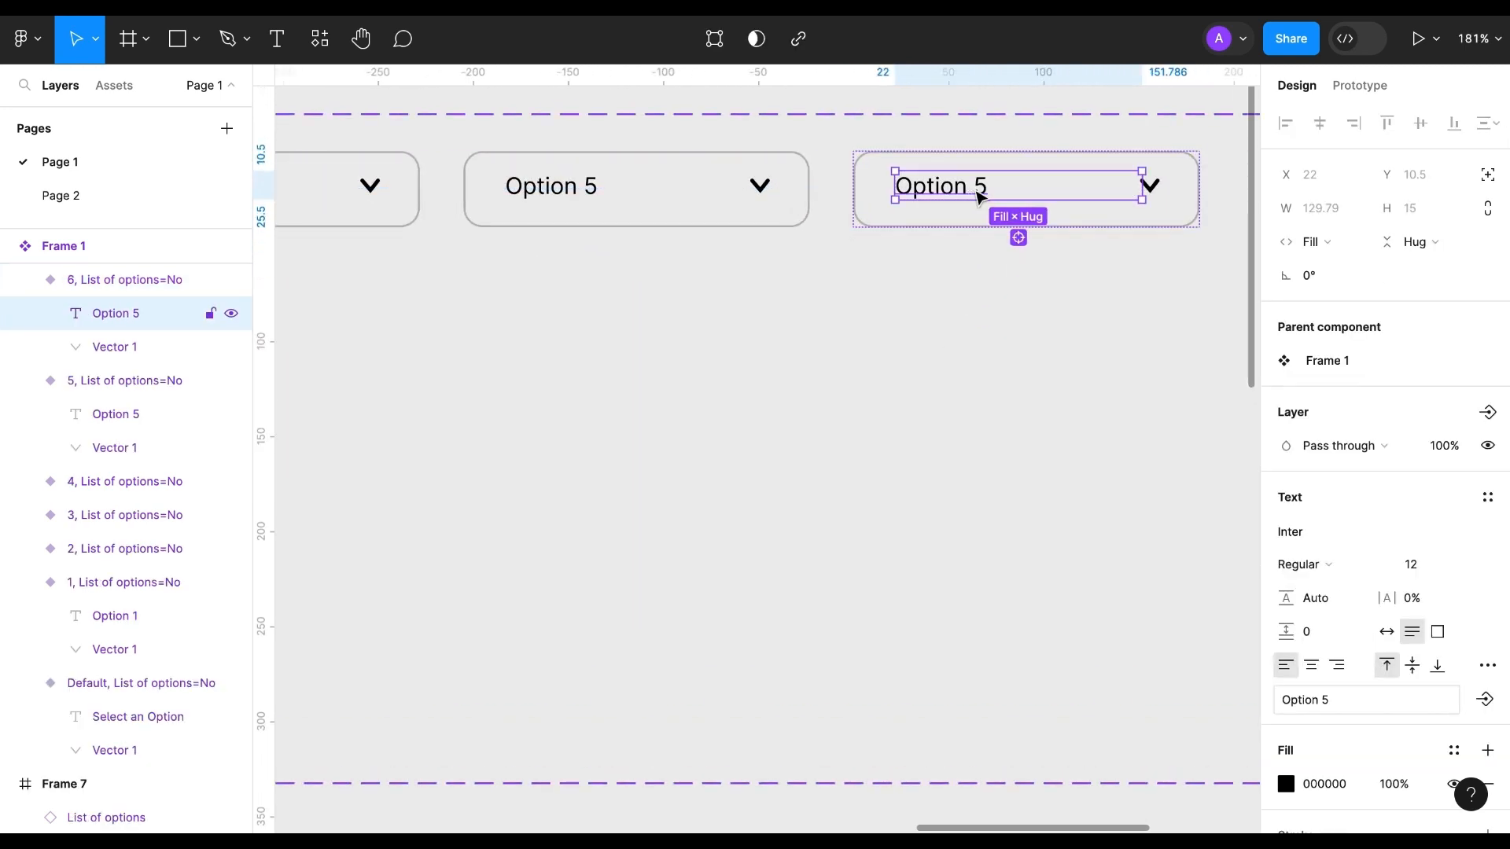
{"action": "double_click", "coordinate": [988, 187]}
{"action": "left_click", "coordinate": [769, 404]}
Step: Add On click Change to interactions from the Default variant to the default with option variant and back to Default
{"action": "scroll", "coordinate": [769, 404], "scroll_direction": "down", "scroll_amount": 6}
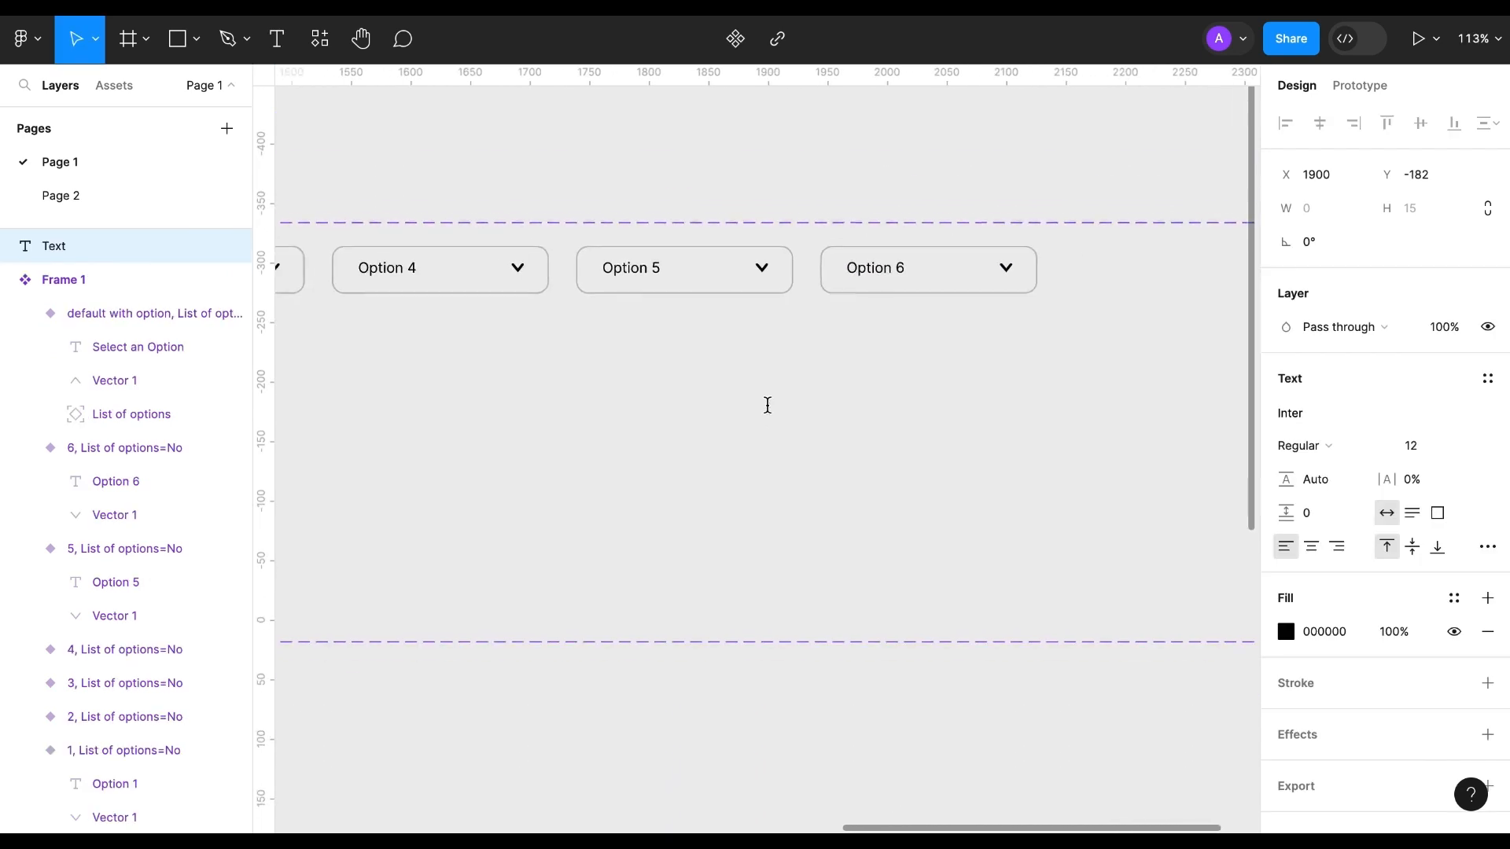
{"action": "scroll", "coordinate": [771, 408], "scroll_direction": "up", "scroll_amount": 1}
{"action": "scroll", "coordinate": [707, 397], "scroll_direction": "left", "scroll_amount": 2}
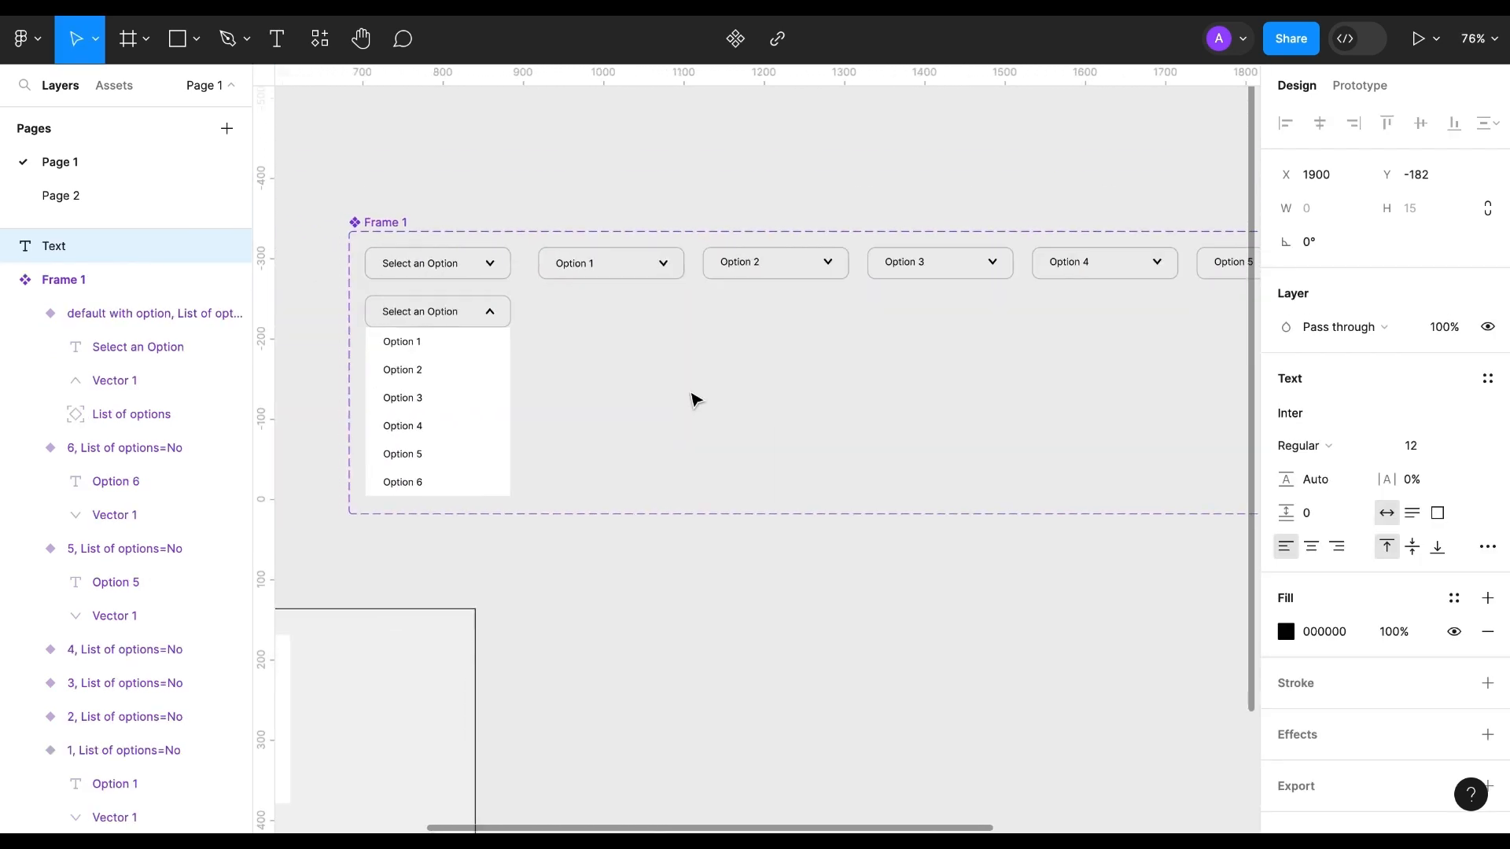
{"action": "left_click", "coordinate": [472, 263], "text": "ctrl"}
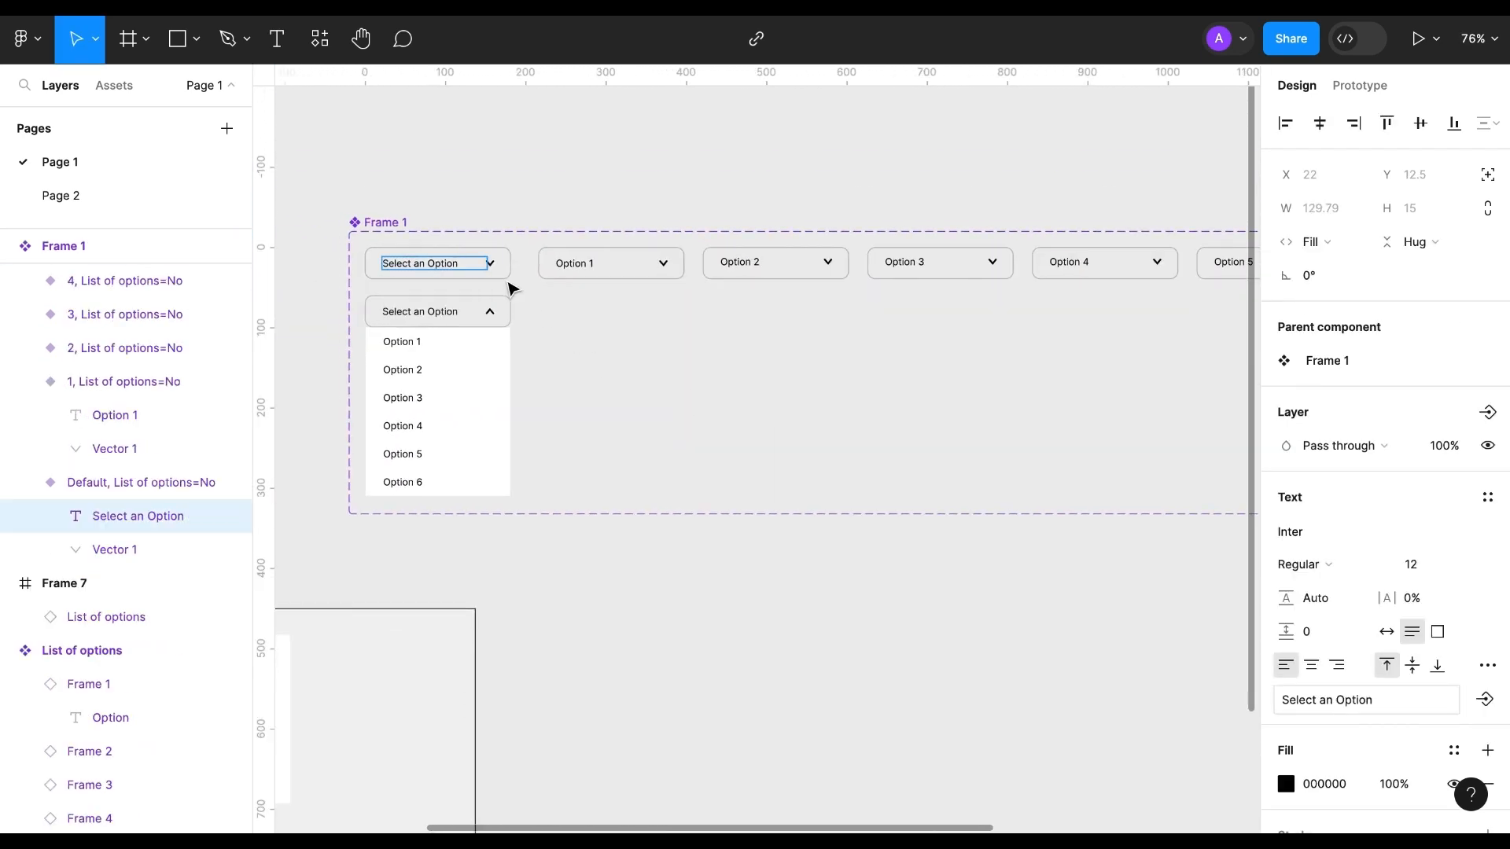
{"action": "left_click", "coordinate": [1358, 86]}
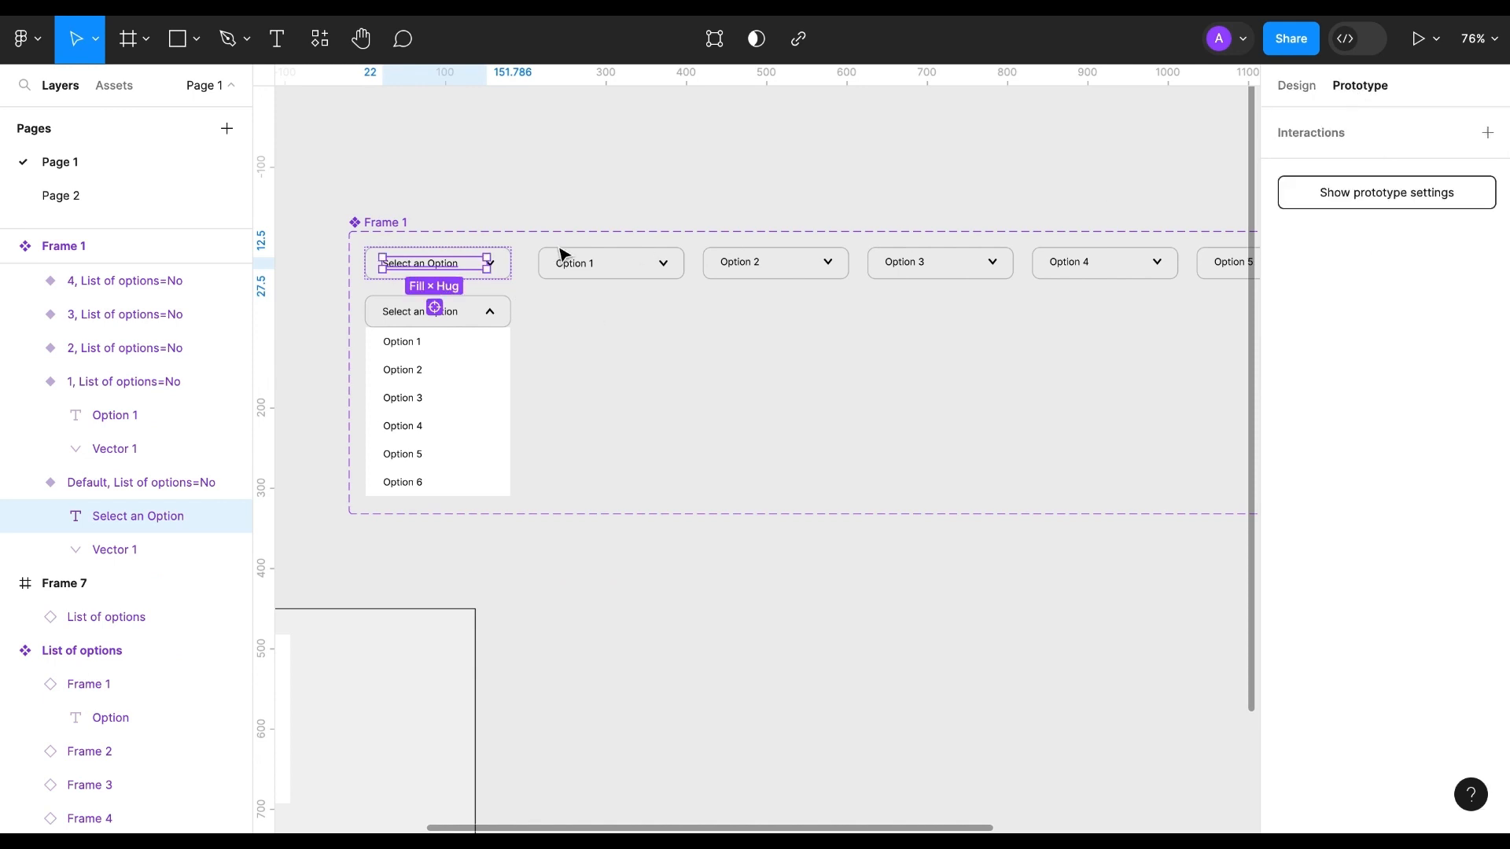
{"action": "left_click", "coordinate": [505, 274]}
{"action": "left_click_drag", "start_coordinate": [511, 264], "coordinate": [438, 313]}
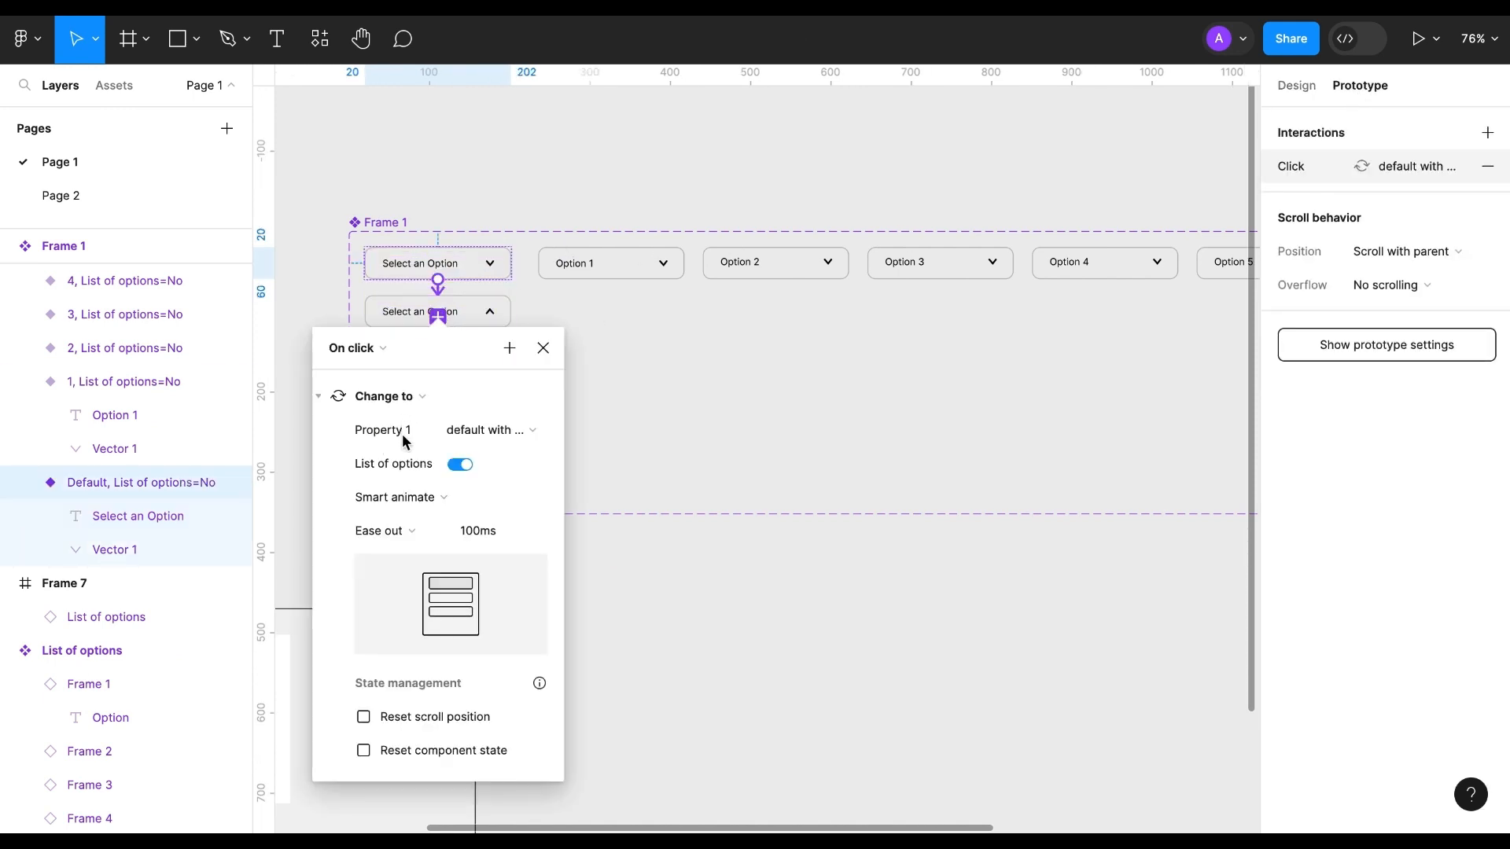
{"action": "left_click", "coordinate": [543, 347]}
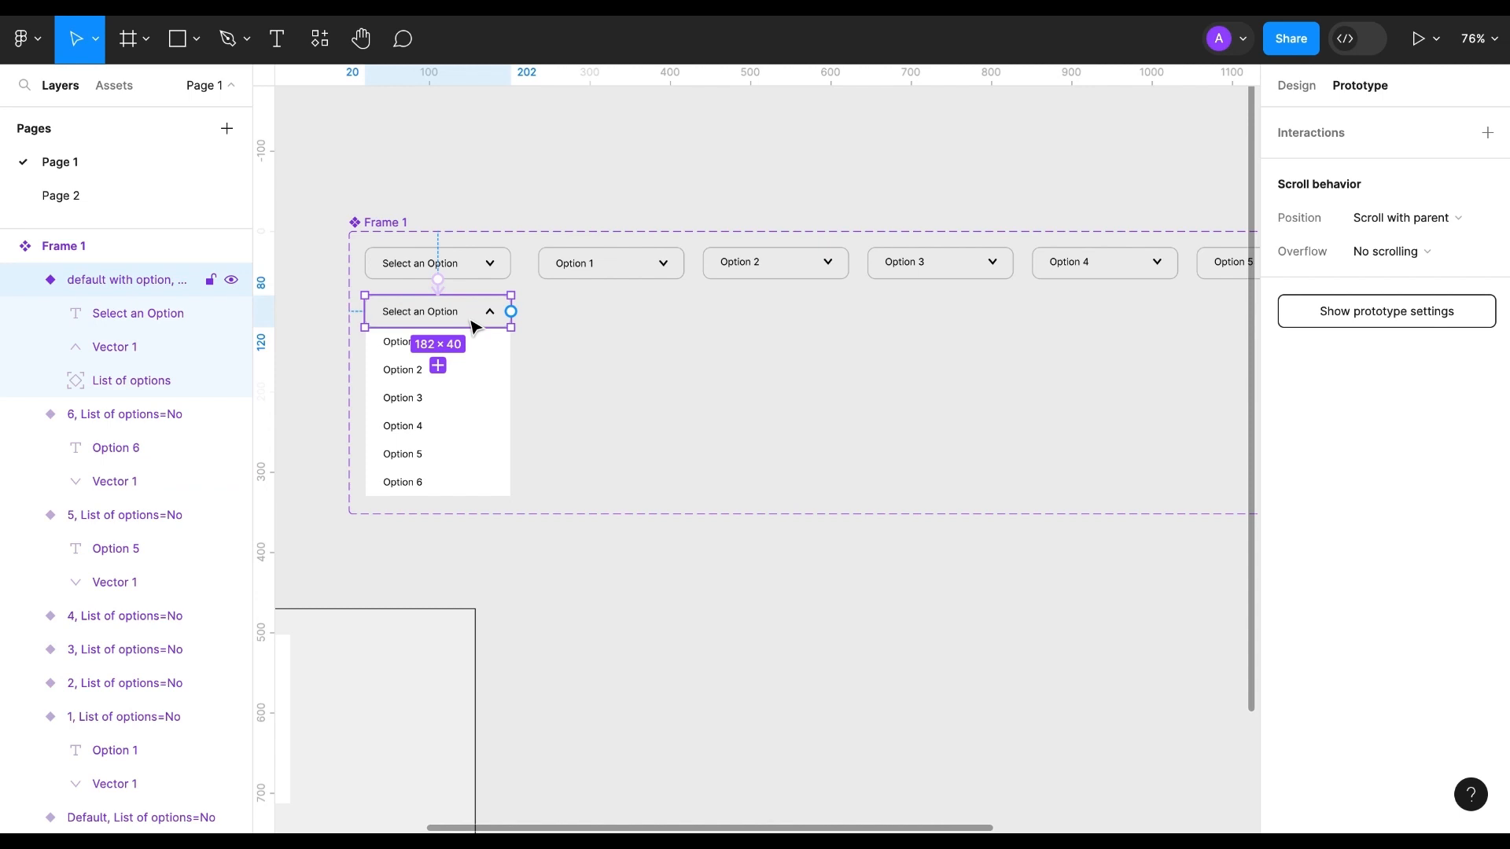
{"action": "left_click_drag", "start_coordinate": [482, 293], "coordinate": [460, 313]}
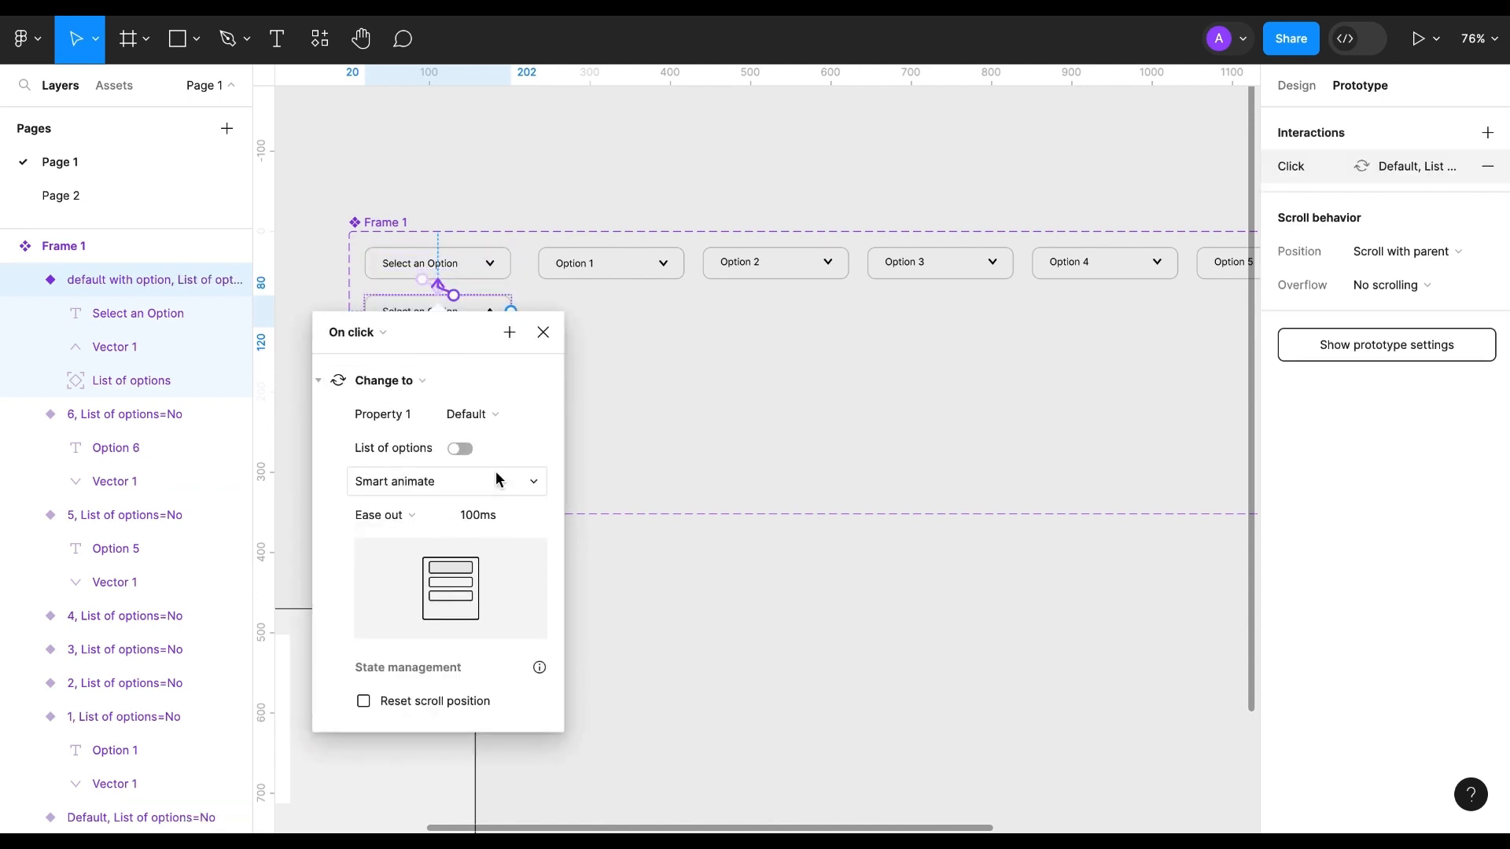
{"action": "left_click", "coordinate": [543, 332]}
Step: Connect the Option 1 and Option 2 rows of the open list to variants 1 and 2 with On click interactions
{"action": "left_click", "coordinate": [507, 348]}
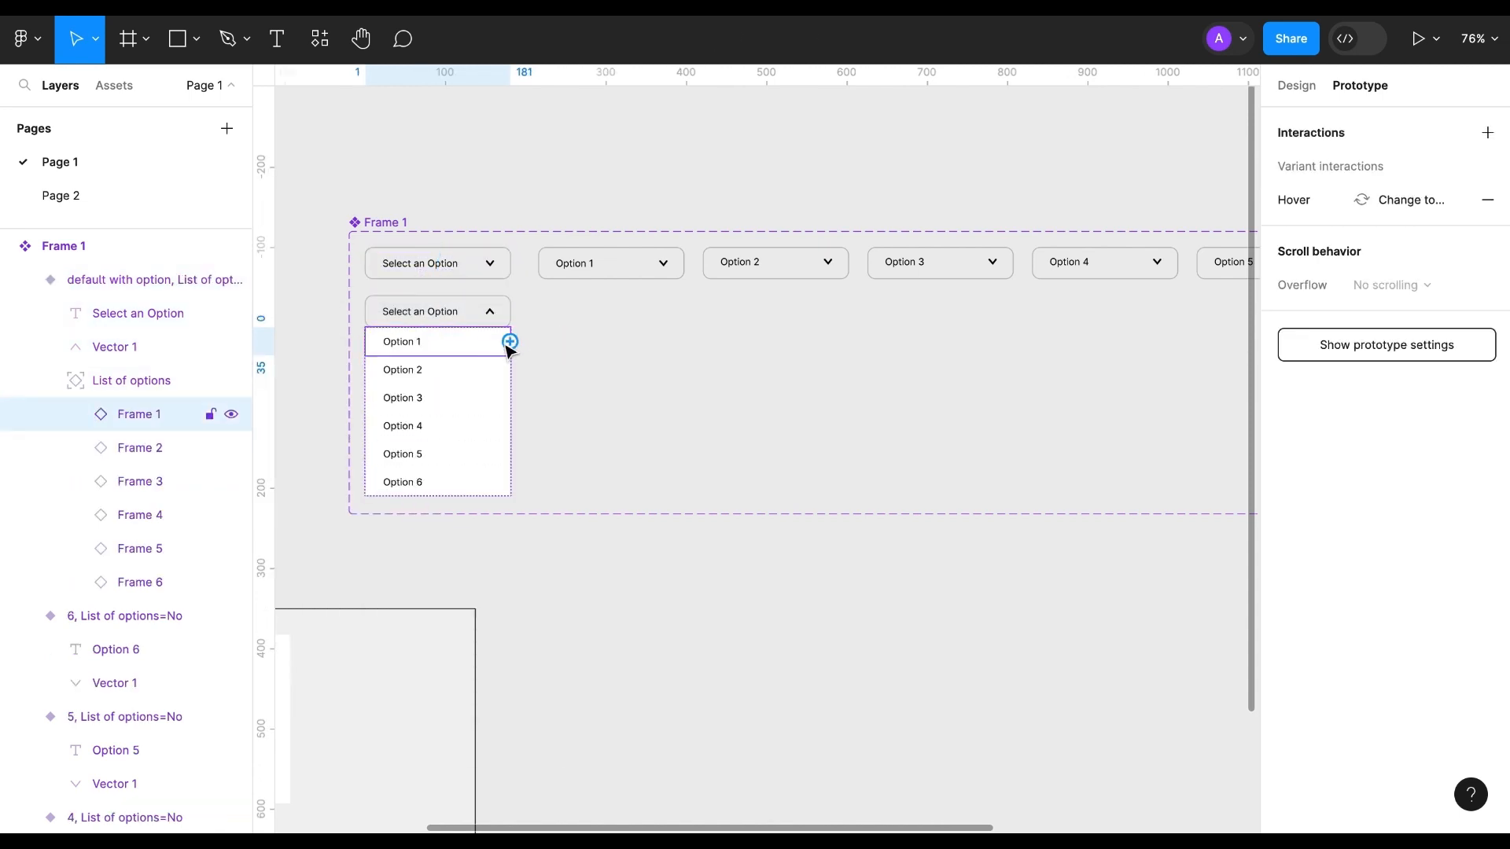
{"action": "left_click_drag", "start_coordinate": [599, 283], "coordinate": [603, 277]}
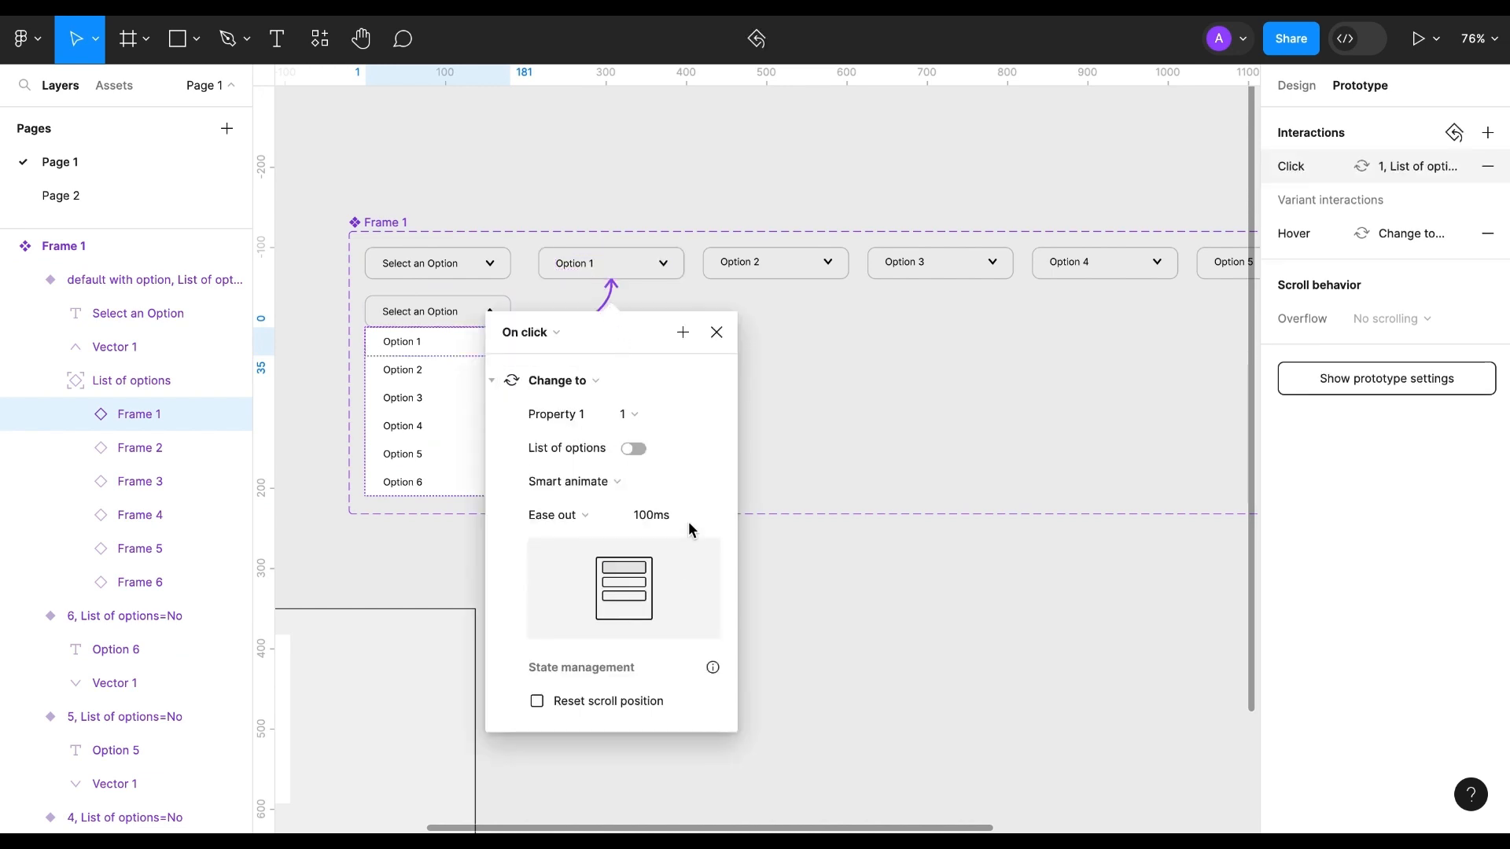
{"action": "left_click", "coordinate": [716, 334]}
{"action": "left_click", "coordinate": [496, 374]}
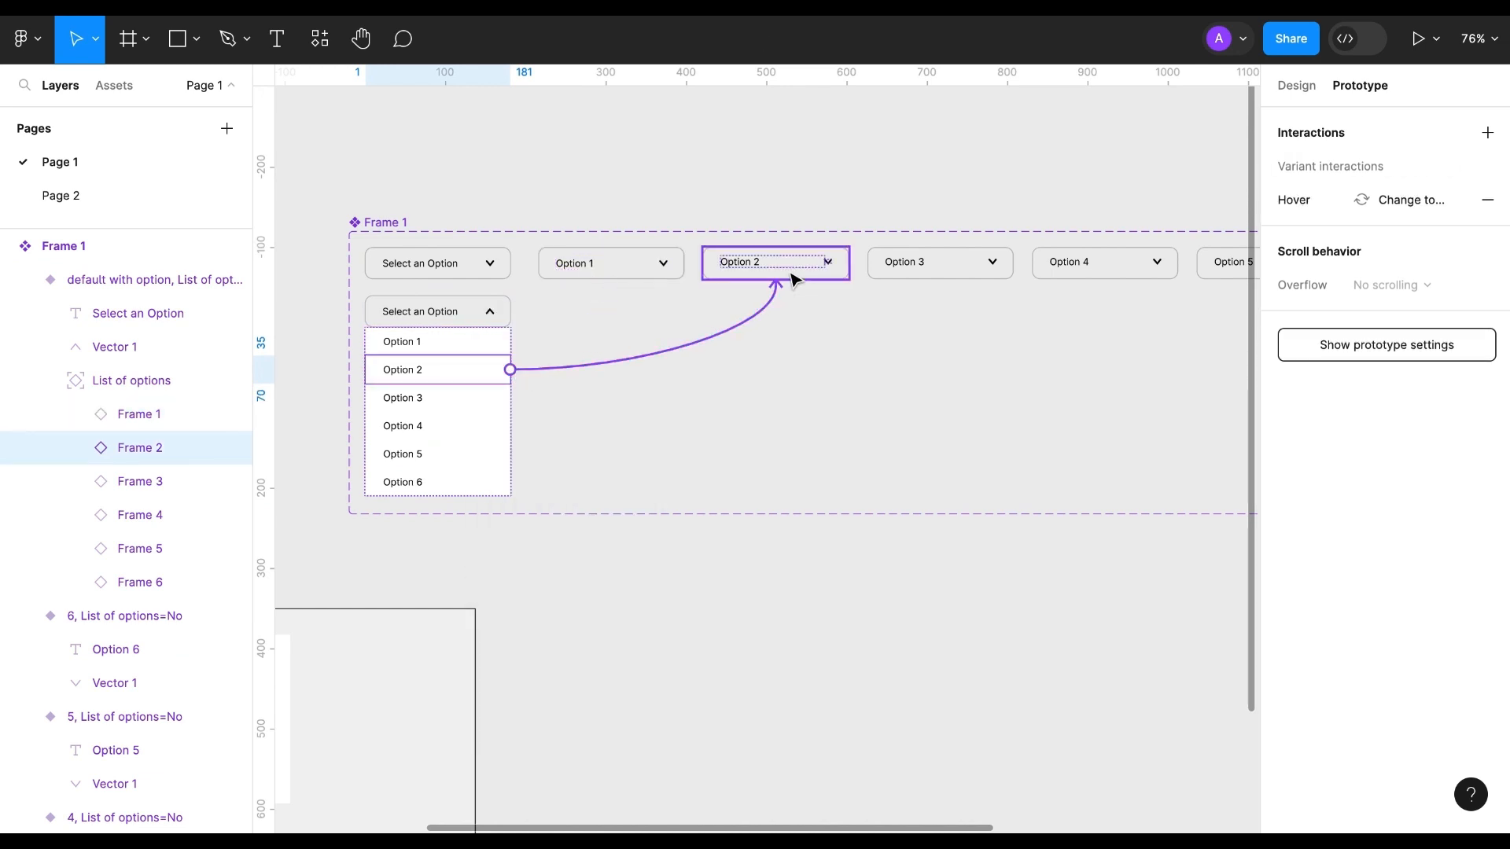
{"action": "left_click_drag", "start_coordinate": [793, 278], "coordinate": [794, 277]}
{"action": "left_click", "coordinate": [881, 334]}
Step: Connect the Option 3 and Option 4 rows of the open list to variants 3 and 4 with On click interactions
{"action": "left_click", "coordinate": [462, 405]}
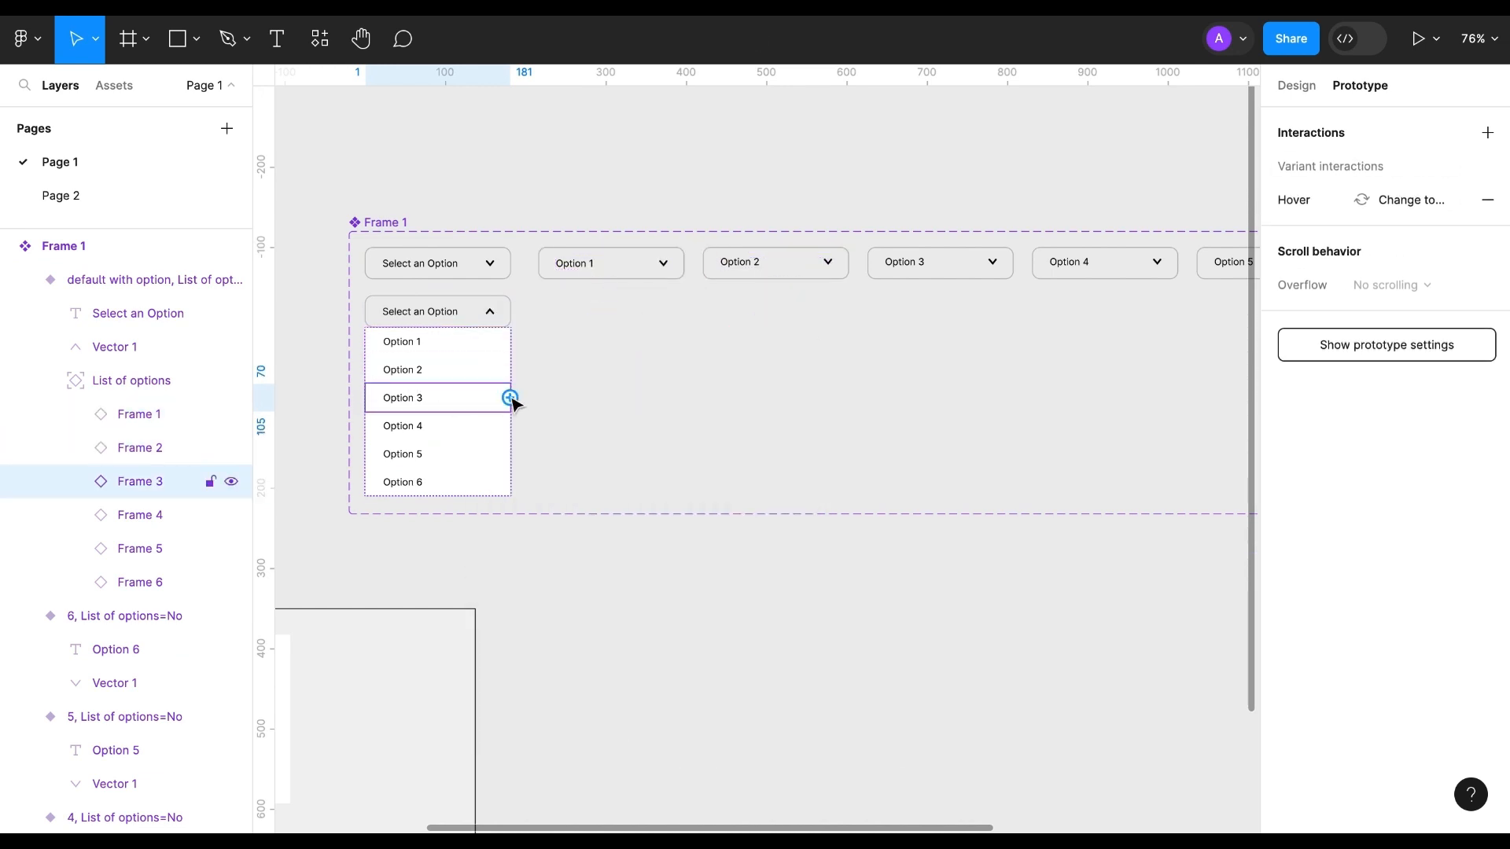
{"action": "left_click_drag", "start_coordinate": [932, 288], "coordinate": [932, 287]}
{"action": "left_click", "coordinate": [1053, 331]}
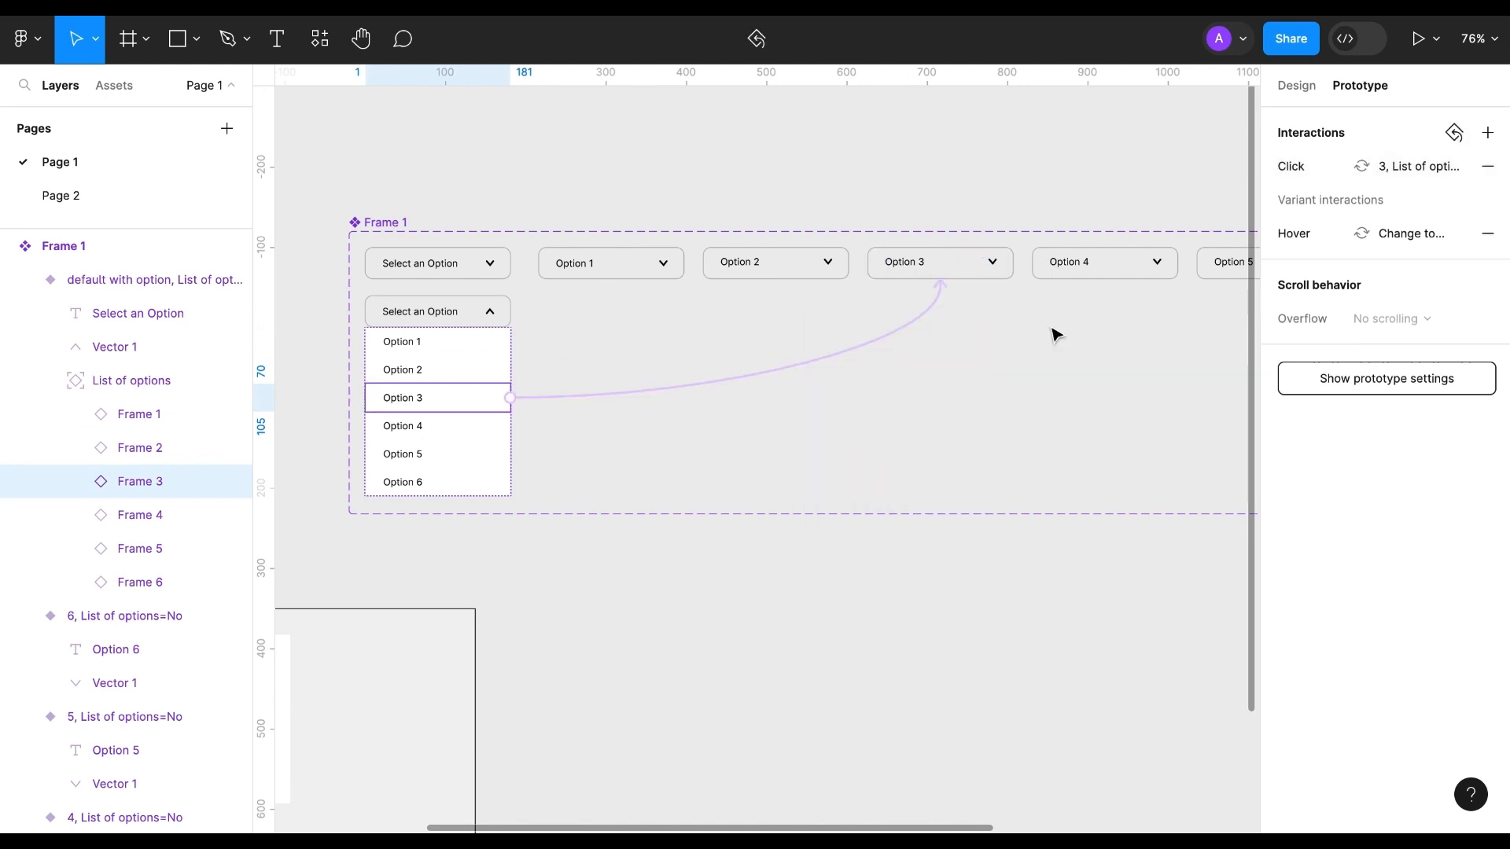
{"action": "left_click", "coordinate": [498, 434]}
{"action": "left_click_drag", "start_coordinate": [510, 426], "coordinate": [1153, 276]}
Step: Connect the Option 5 and Option 6 rows of the open list to variants 5 and 6 with On click interactions
{"action": "left_click", "coordinate": [492, 456]}
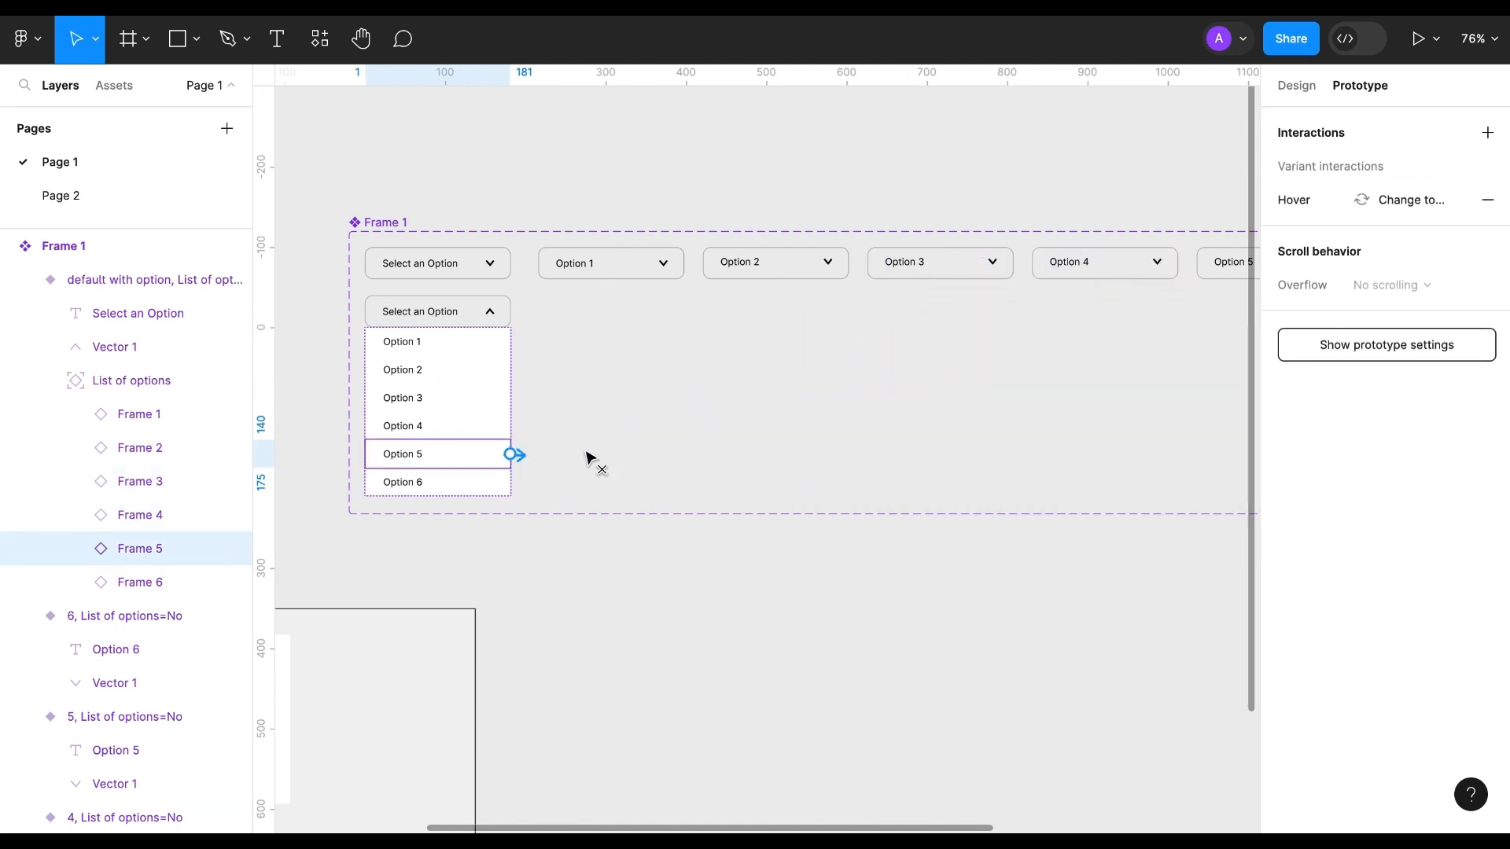
{"action": "left_click_drag", "start_coordinate": [511, 453], "coordinate": [1227, 280]}
{"action": "left_click", "coordinate": [285, 464]}
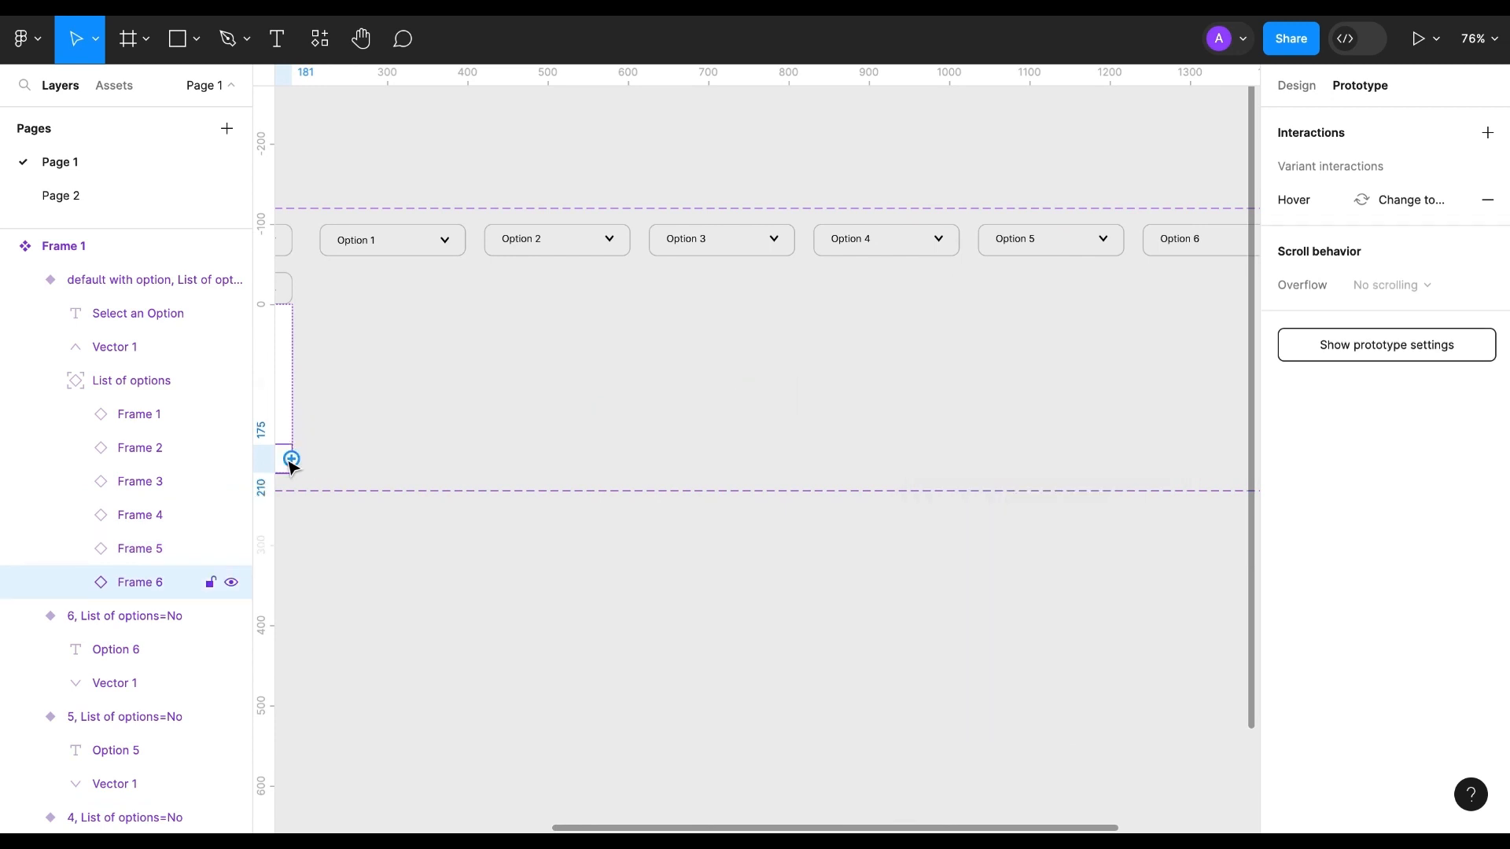
{"action": "left_click_drag", "start_coordinate": [291, 462], "coordinate": [981, 256]}
{"action": "left_click", "coordinate": [1061, 310]}
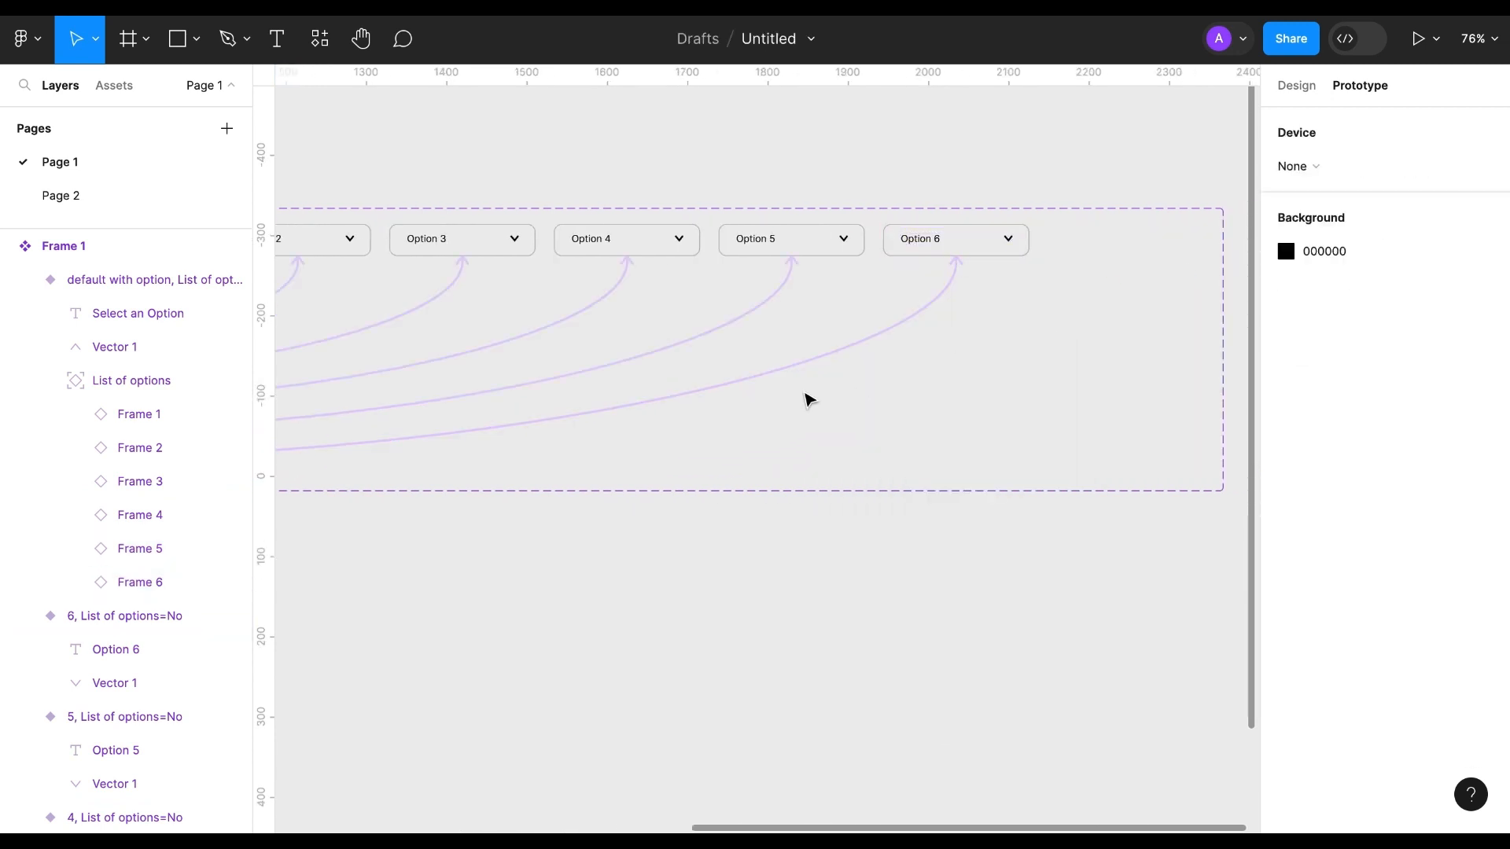
Step: Duplicate the six numbered variants together into a second row directly below them at Y 80
{"action": "key", "text": "shift+1"}
{"action": "scroll", "coordinate": [810, 400], "scroll_direction": "up", "scroll_amount": 5}
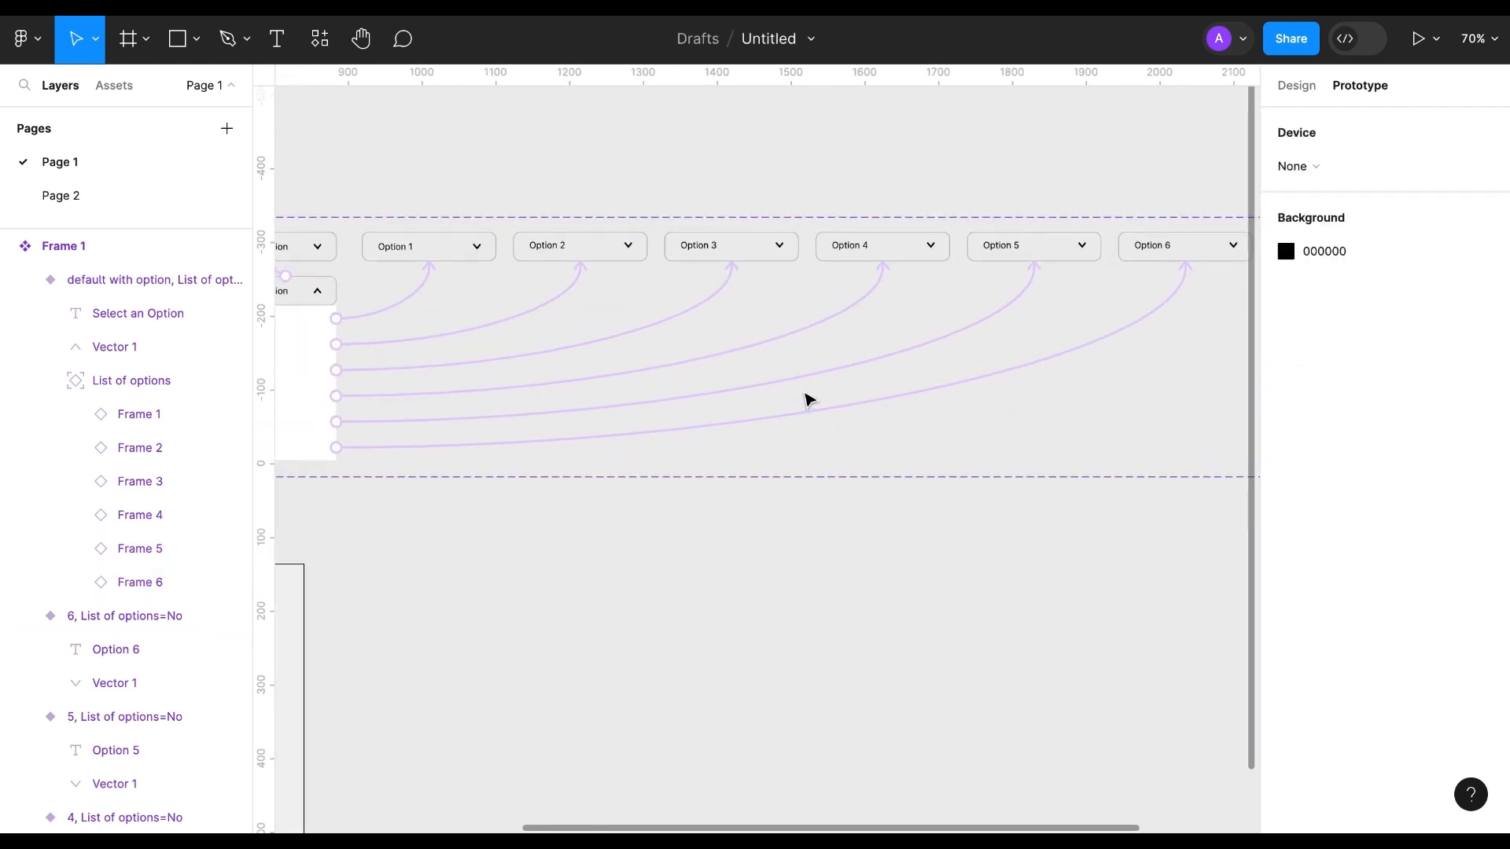
{"action": "left_click", "coordinate": [1296, 87]}
{"action": "scroll", "coordinate": [549, 559], "scroll_direction": "left", "scroll_amount": 3}
{"action": "left_click", "coordinate": [568, 224]}
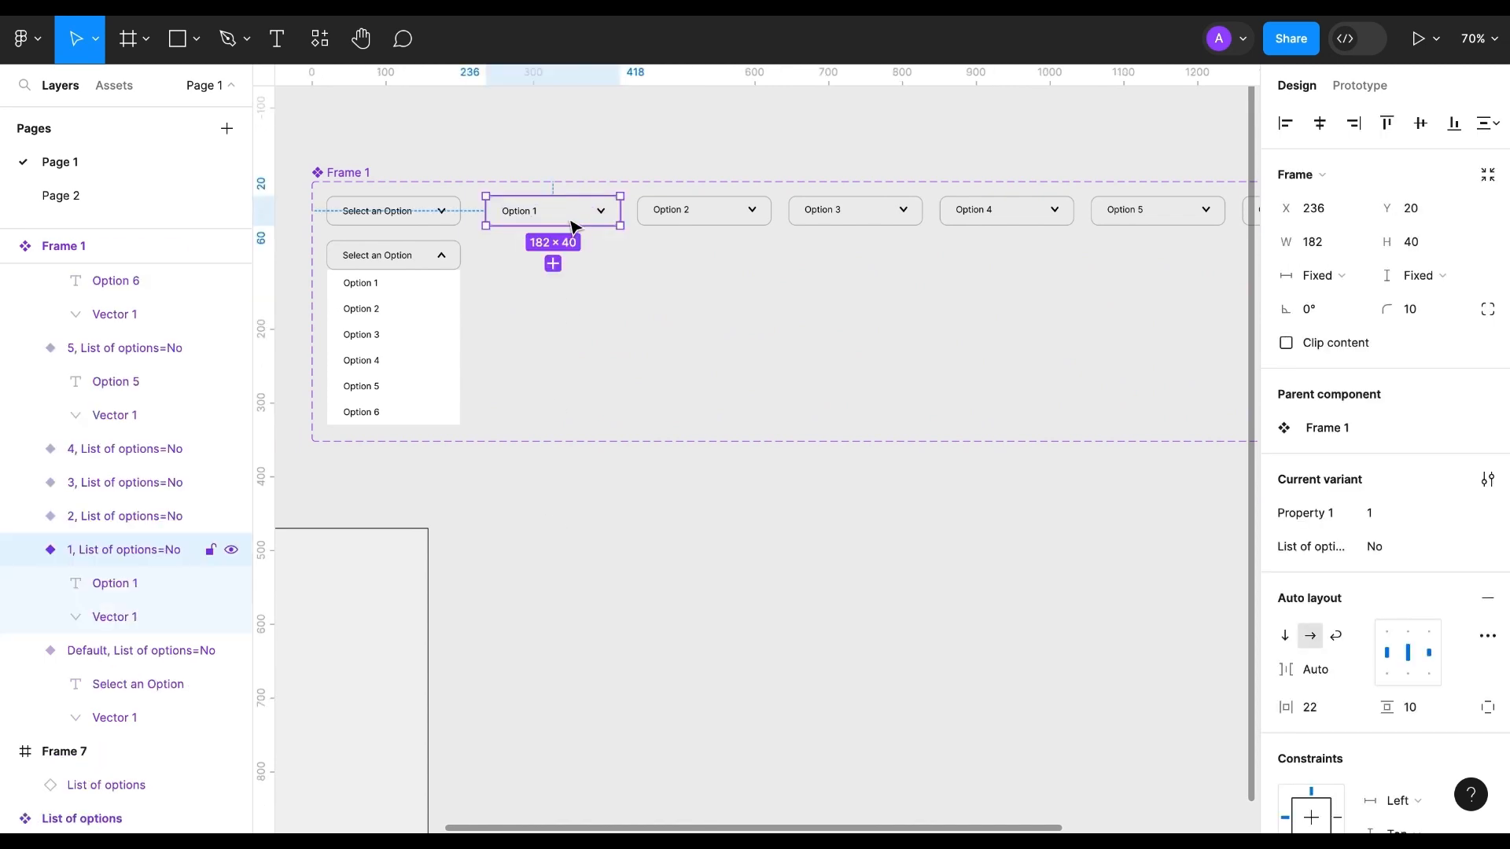
{"action": "left_click", "coordinate": [678, 220], "text": "shift"}
{"action": "left_click", "coordinate": [834, 222], "text": "shift"}
{"action": "left_click", "coordinate": [987, 220], "text": "shift"}
{"action": "left_click", "coordinate": [1129, 220], "text": "shift"}
{"action": "left_click", "coordinate": [1251, 217], "text": "shift"}
{"action": "left_click_drag", "start_coordinate": [820, 223], "coordinate": [819, 267]}
Step: Set the List of options property to yes for the six duplicated variants in the second row
{"action": "left_click", "coordinate": [1466, 586]}
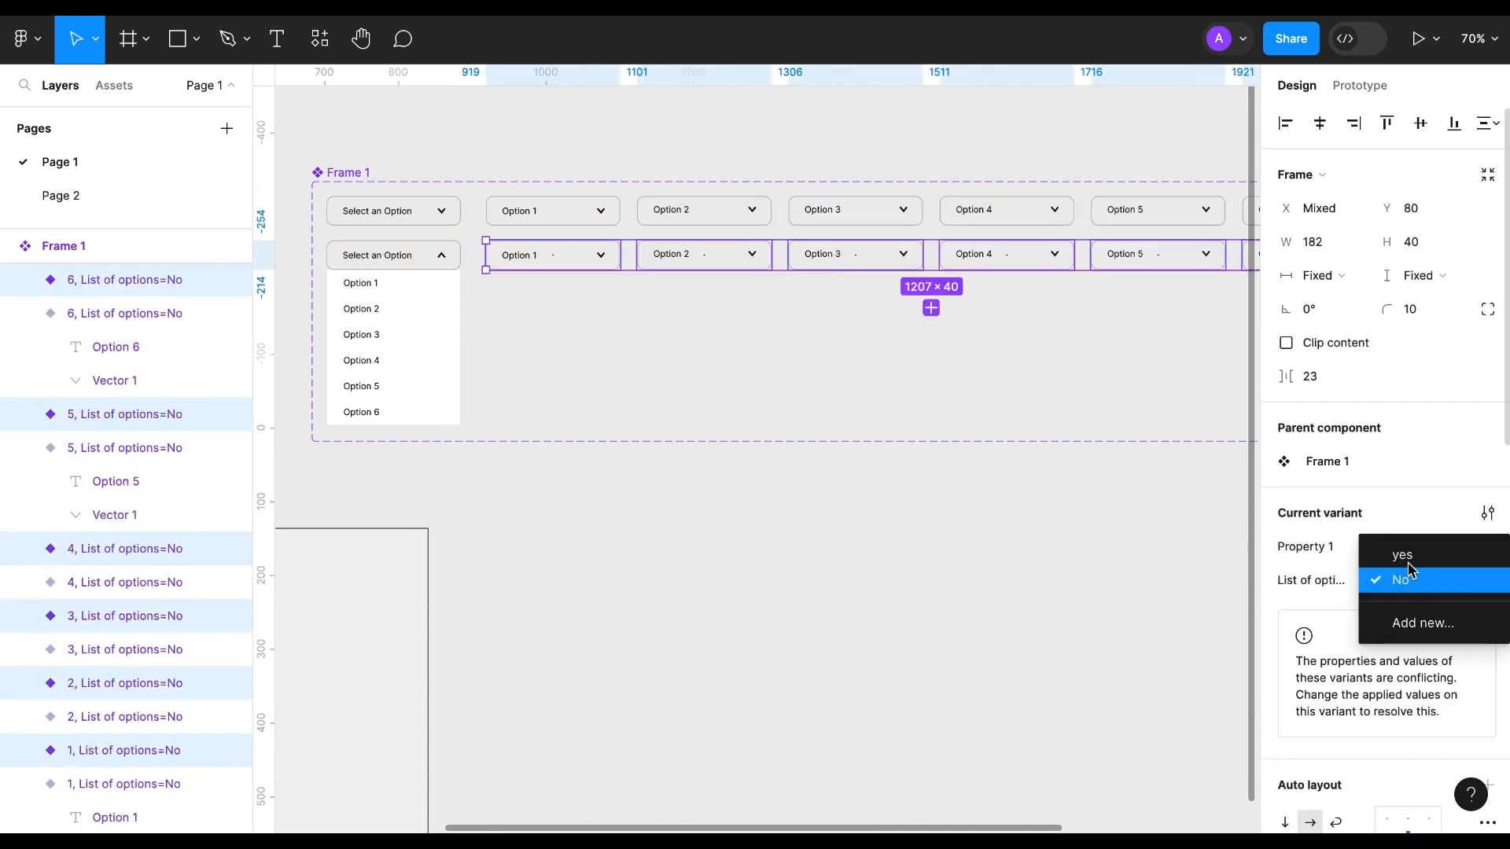
{"action": "left_click", "coordinate": [1404, 556]}
{"action": "left_click", "coordinate": [720, 330]}
Step: Rotate the chevrons of all six second-row numbered variants by 180° so they point upward
{"action": "left_click", "coordinate": [604, 256], "text": "ctrl"}
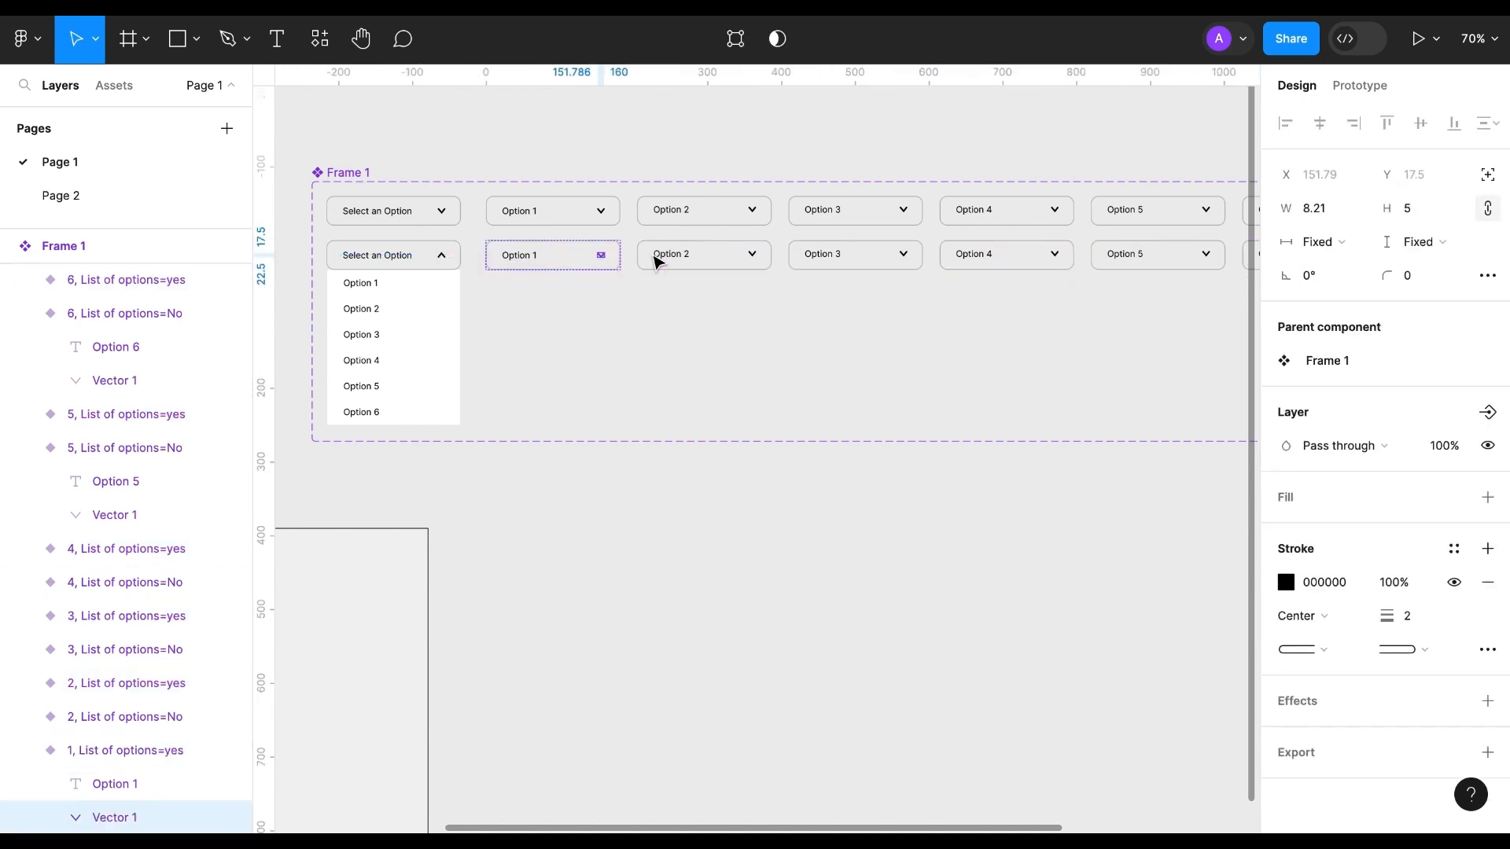
{"action": "left_click", "coordinate": [752, 256], "text": "ctrl+shift"}
{"action": "left_click", "coordinate": [900, 252], "text": "ctrl+shift"}
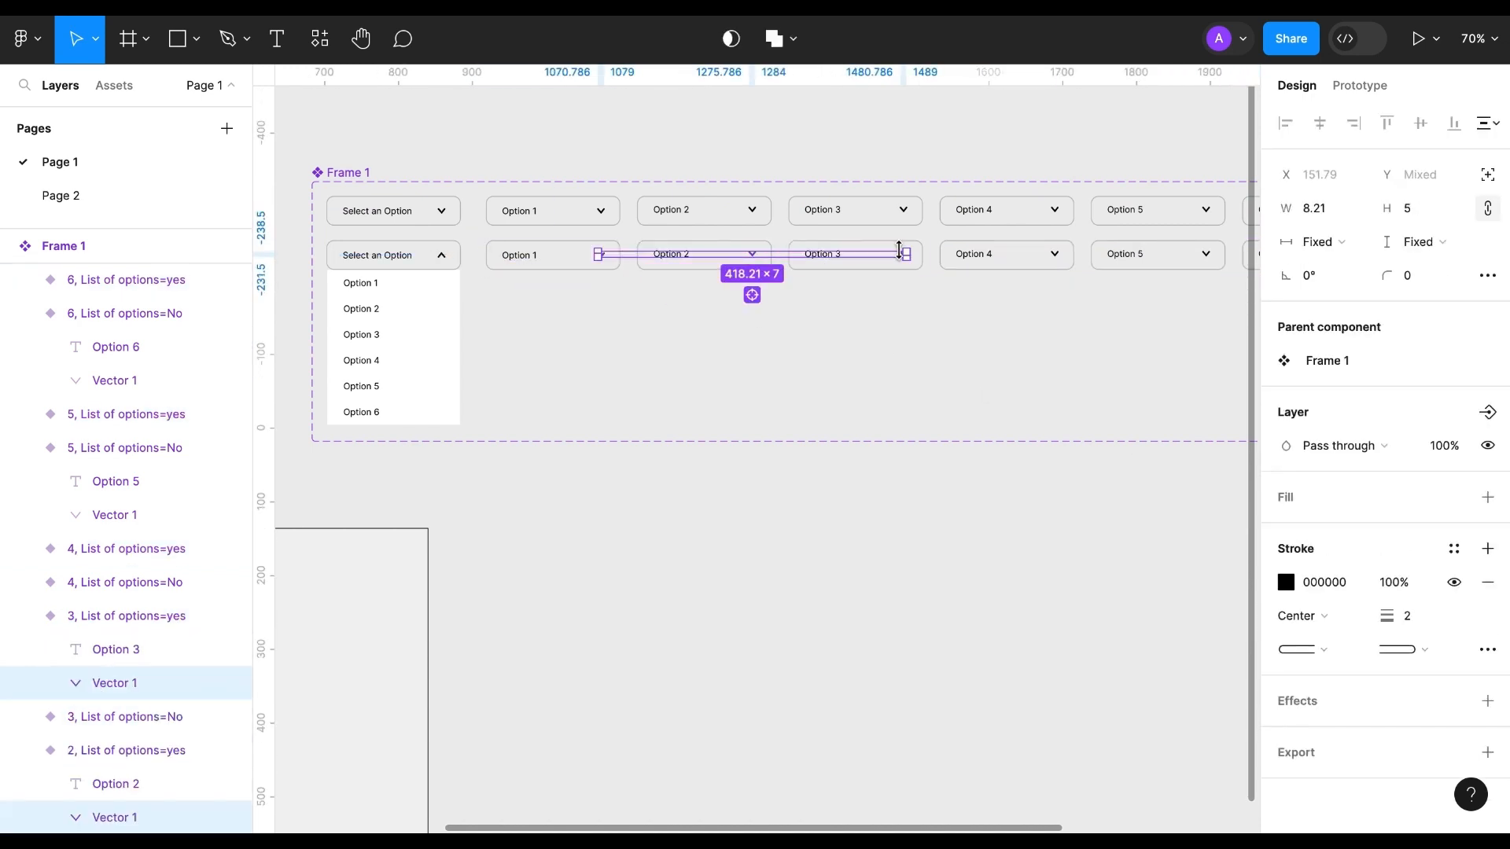
{"action": "left_click", "coordinate": [1056, 255], "text": "ctrl+shift"}
{"action": "left_click", "coordinate": [1205, 253], "text": "ctrl+shift"}
{"action": "scroll", "coordinate": [1179, 267], "scroll_direction": "right", "scroll_amount": 3}
{"action": "left_click", "coordinate": [1168, 278], "text": "ctrl+shift"}
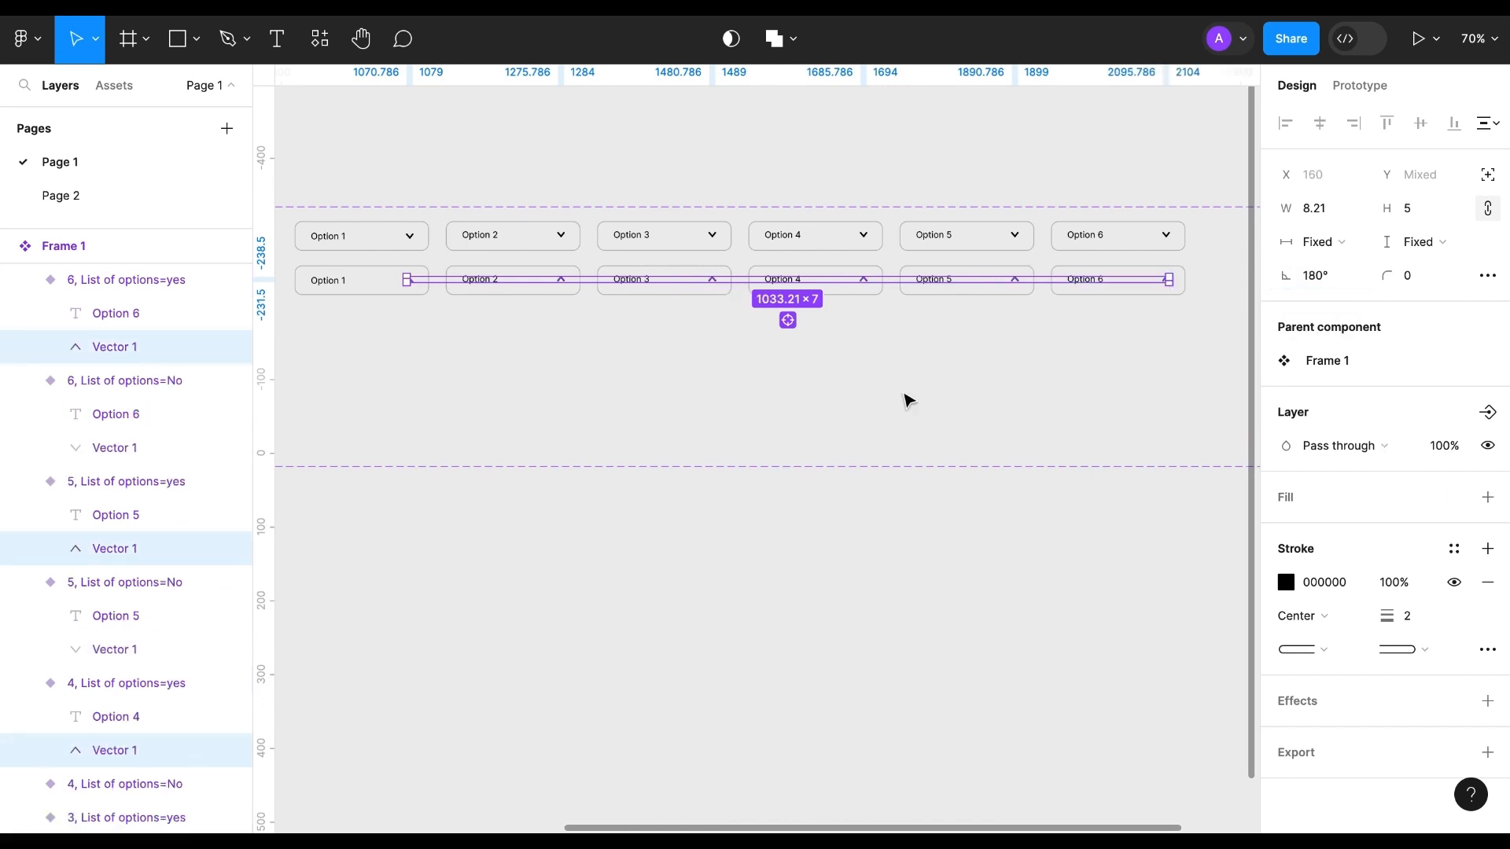
{"action": "left_click", "coordinate": [662, 373]}
Step: Copy the options list from the open Select an Option variant and paste it into all six second-row numbered variants
{"action": "scroll", "coordinate": [662, 373], "scroll_direction": "down", "scroll_amount": 5}
{"action": "scroll", "coordinate": [662, 373], "scroll_direction": "left", "scroll_amount": 2}
{"action": "scroll", "coordinate": [662, 373], "scroll_direction": "up", "scroll_amount": 6}
{"action": "scroll", "coordinate": [662, 373], "scroll_direction": "up", "scroll_amount": 1}
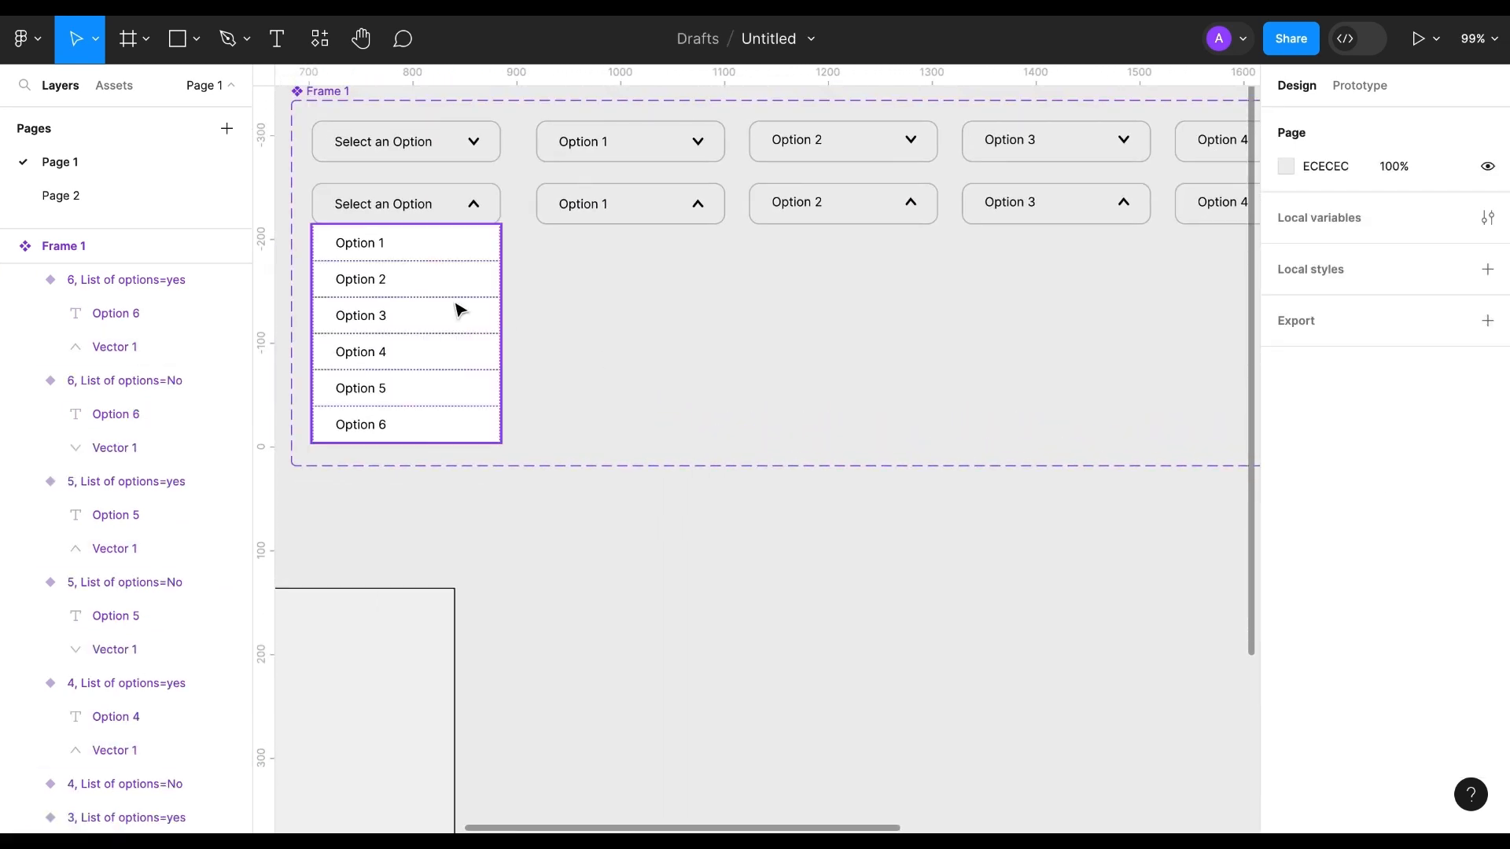
{"action": "left_click", "coordinate": [459, 309]}
{"action": "left_click", "coordinate": [677, 200]}
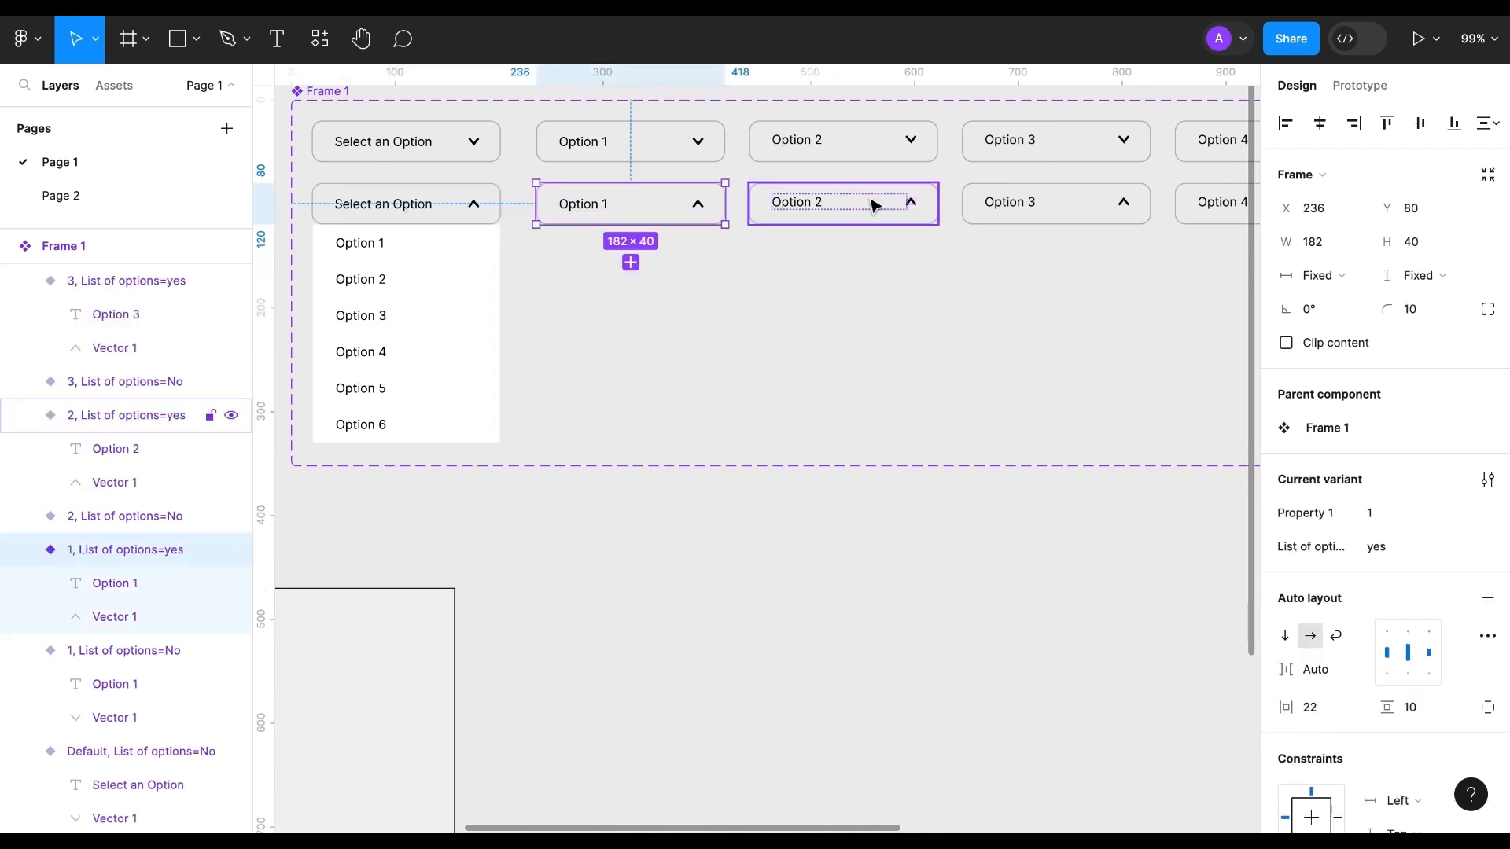
{"action": "left_click", "coordinate": [873, 202], "text": "shift"}
{"action": "left_click", "coordinate": [1036, 220], "text": "shift"}
{"action": "scroll", "coordinate": [1038, 223], "scroll_direction": "right", "scroll_amount": 3}
{"action": "left_click", "coordinate": [1042, 252], "text": "shift"}
{"action": "left_click", "coordinate": [1197, 258], "text": "shift"}
{"action": "scroll", "coordinate": [1197, 258], "scroll_direction": "right", "scroll_amount": 3}
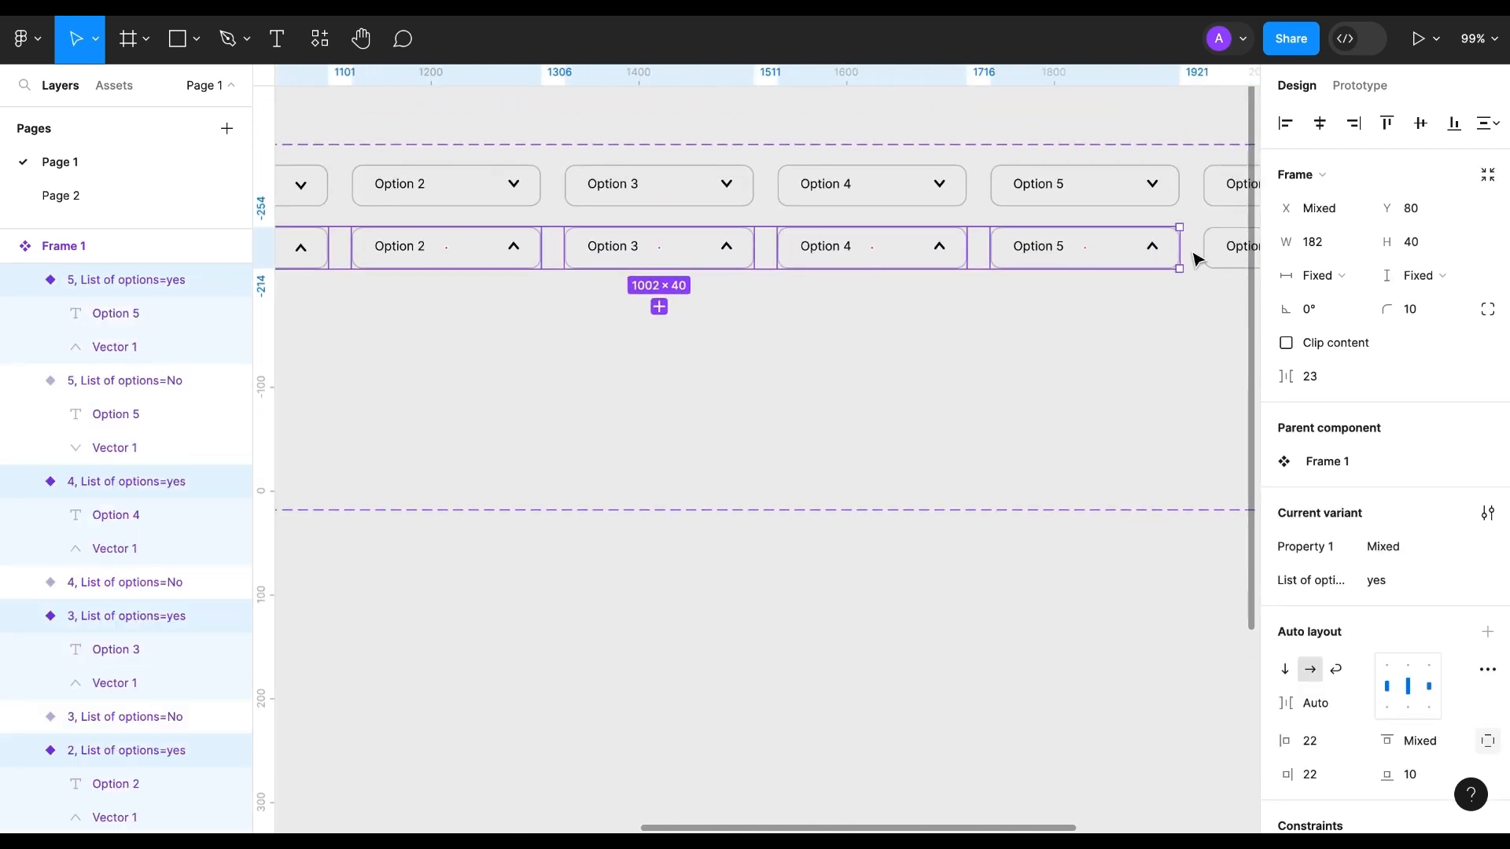
{"action": "left_click", "coordinate": [1217, 259], "text": "shift"}
{"action": "scroll", "coordinate": [880, 263], "scroll_direction": "left", "scroll_amount": 3}
{"action": "key", "text": "ctrl+v"}
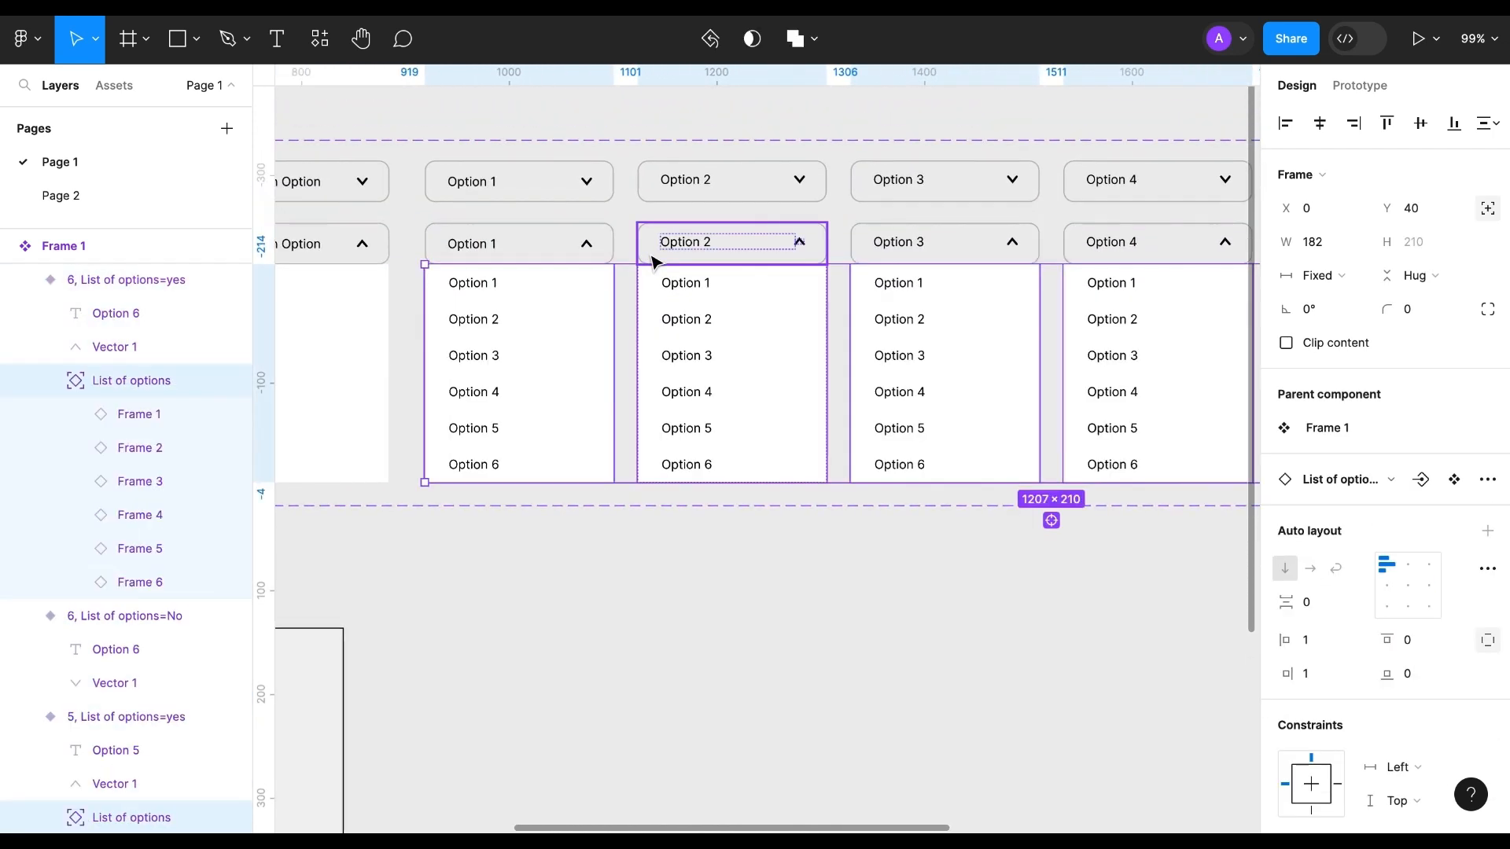
{"action": "left_click", "coordinate": [793, 511]}
{"action": "scroll", "coordinate": [793, 512], "scroll_direction": "right", "scroll_amount": 5}
{"action": "scroll", "coordinate": [793, 512], "scroll_direction": "left", "scroll_amount": 5}
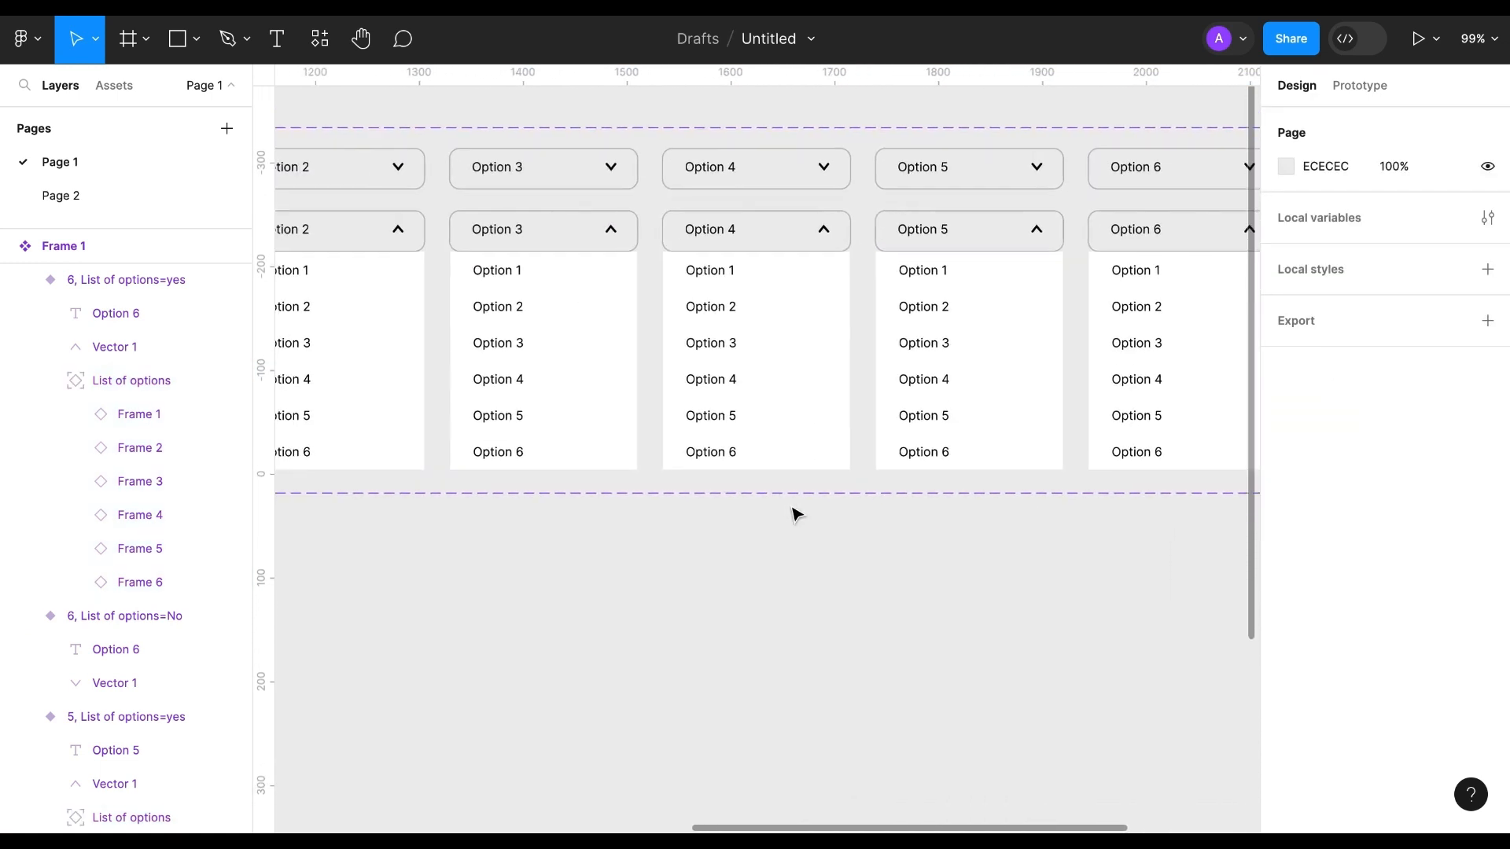
{"action": "right_click", "coordinate": [793, 509]}
Step: Set the state to selected for the Option 1 row in variant 1's list and the Option 2 row in variant 2's list
{"action": "left_click", "coordinate": [424, 281]}
{"action": "double_click", "coordinate": [424, 281]}
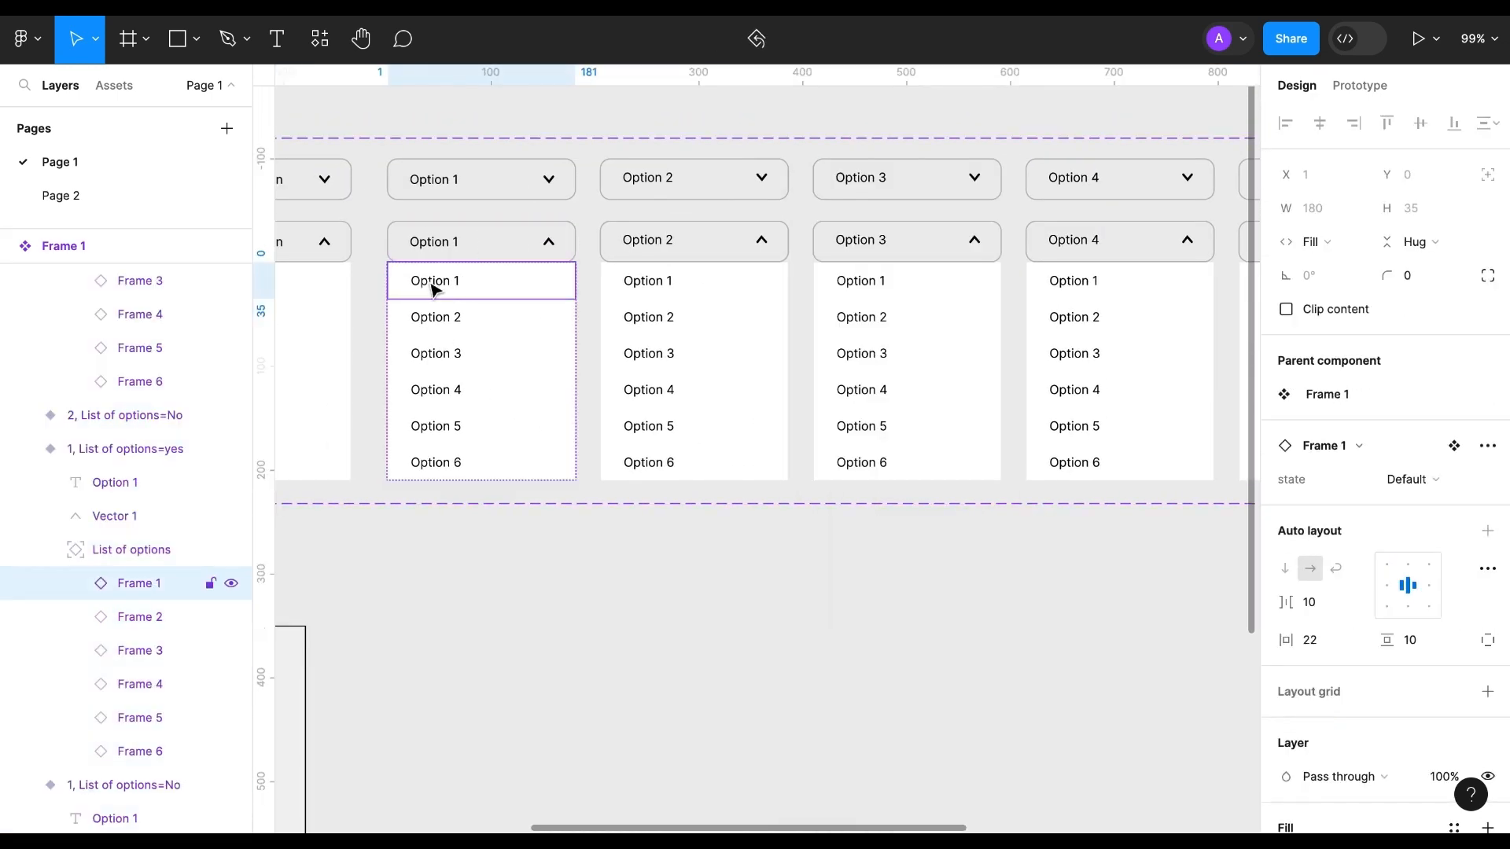
{"action": "left_click", "coordinate": [1412, 478]}
{"action": "left_click", "coordinate": [1382, 525]}
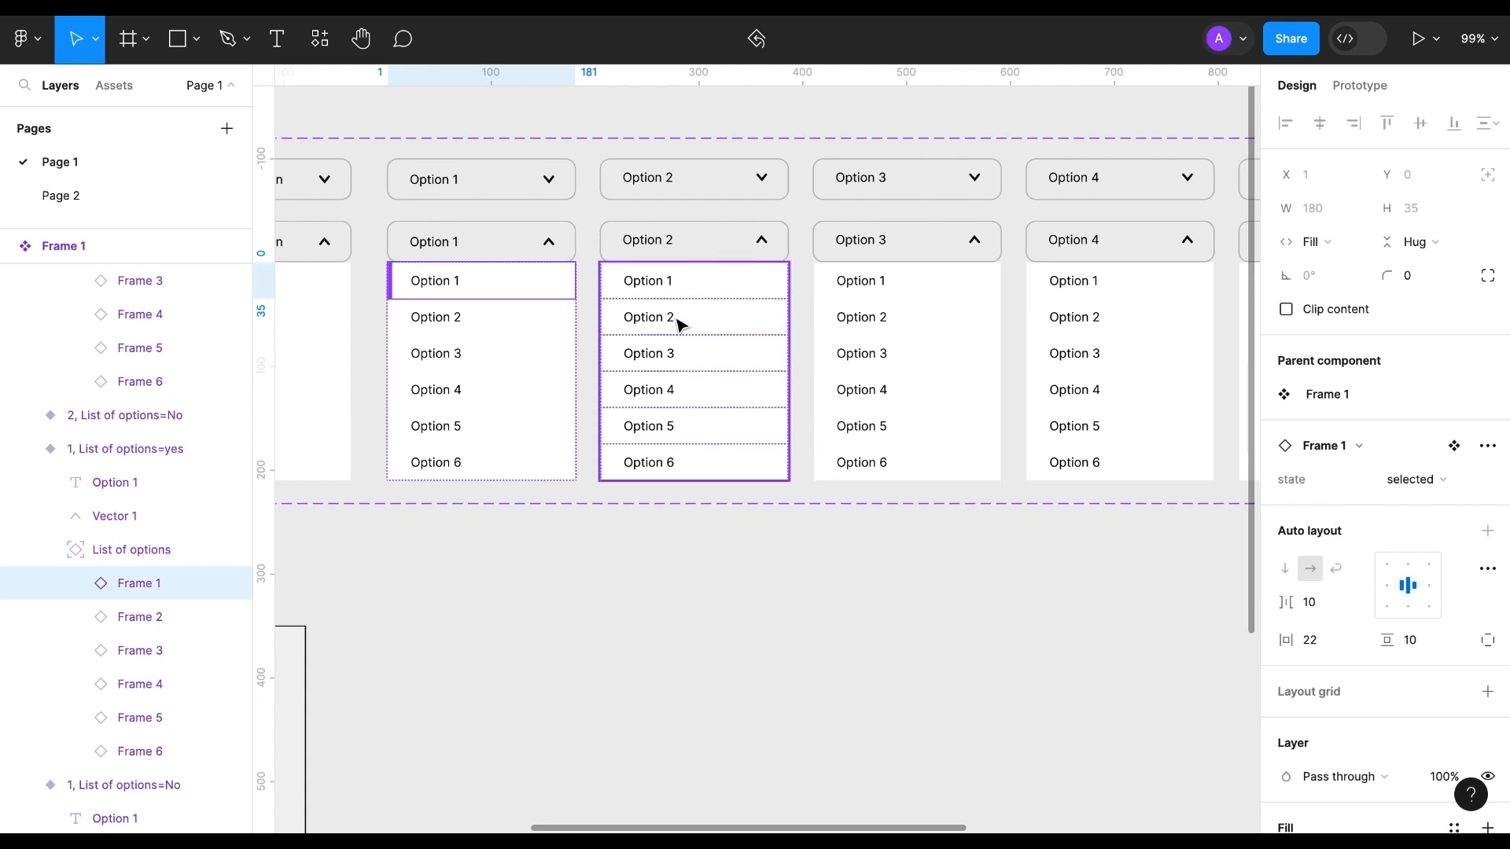
{"action": "left_click", "coordinate": [681, 325]}
{"action": "left_click", "coordinate": [1411, 479]}
{"action": "left_click", "coordinate": [1356, 527]}
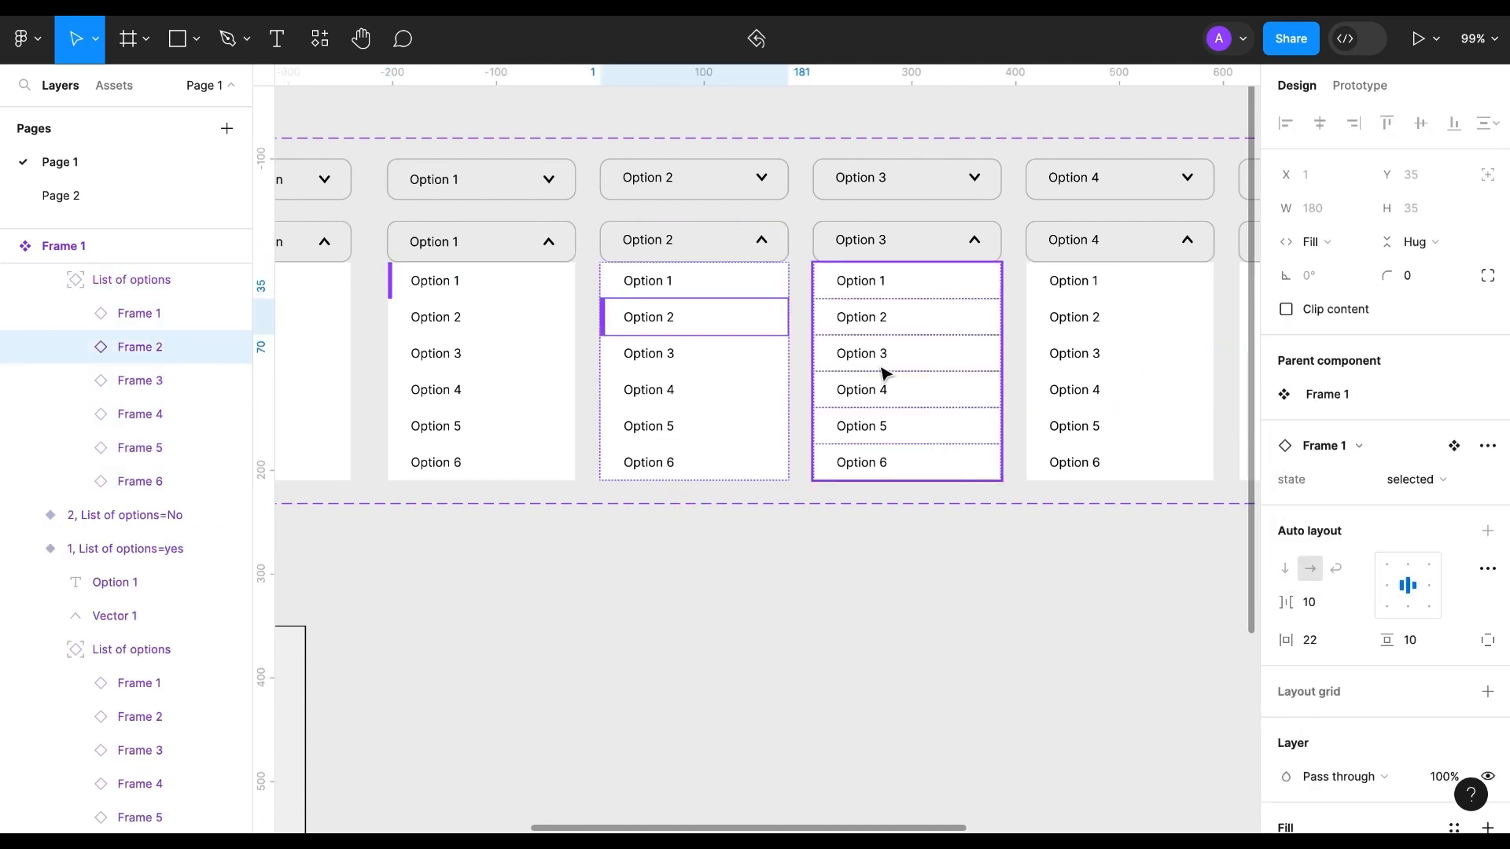
Step: Set the state to selected for the Option 3 row in variant 3's list and the Option 4 row in variant 4's list
{"action": "left_click", "coordinate": [882, 368]}
{"action": "left_click", "coordinate": [1416, 480]}
{"action": "left_click", "coordinate": [1361, 529]}
{"action": "left_click", "coordinate": [1097, 399]}
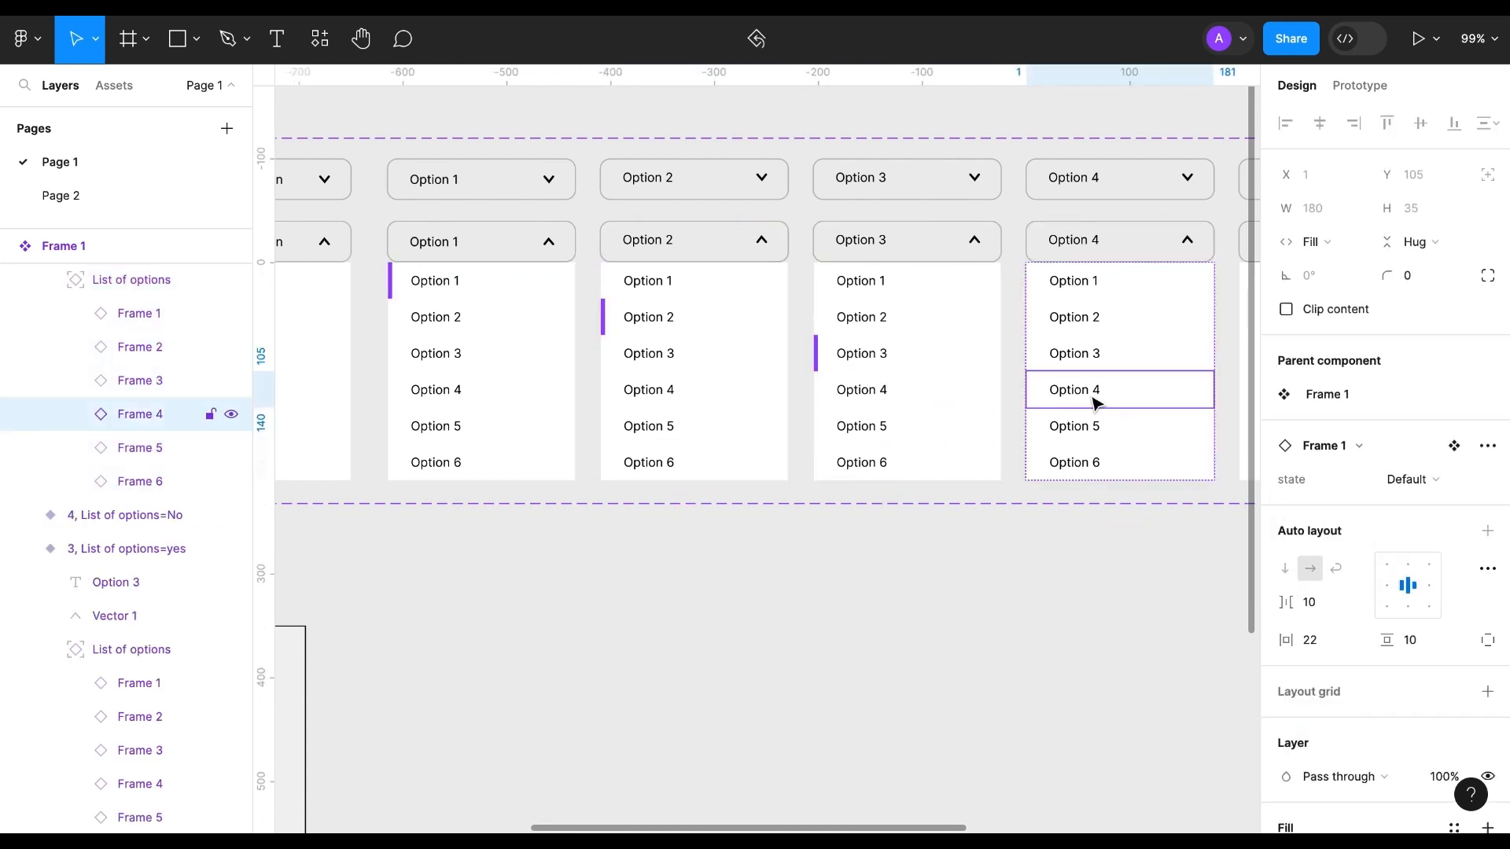
{"action": "left_click", "coordinate": [1412, 479]}
{"action": "left_click", "coordinate": [1361, 528]}
Step: Set the state to selected for the Option 5 row in variant 5's list and the Option 6 row in variant 6's list
{"action": "scroll", "coordinate": [1120, 443], "scroll_direction": "right", "scroll_amount": 3}
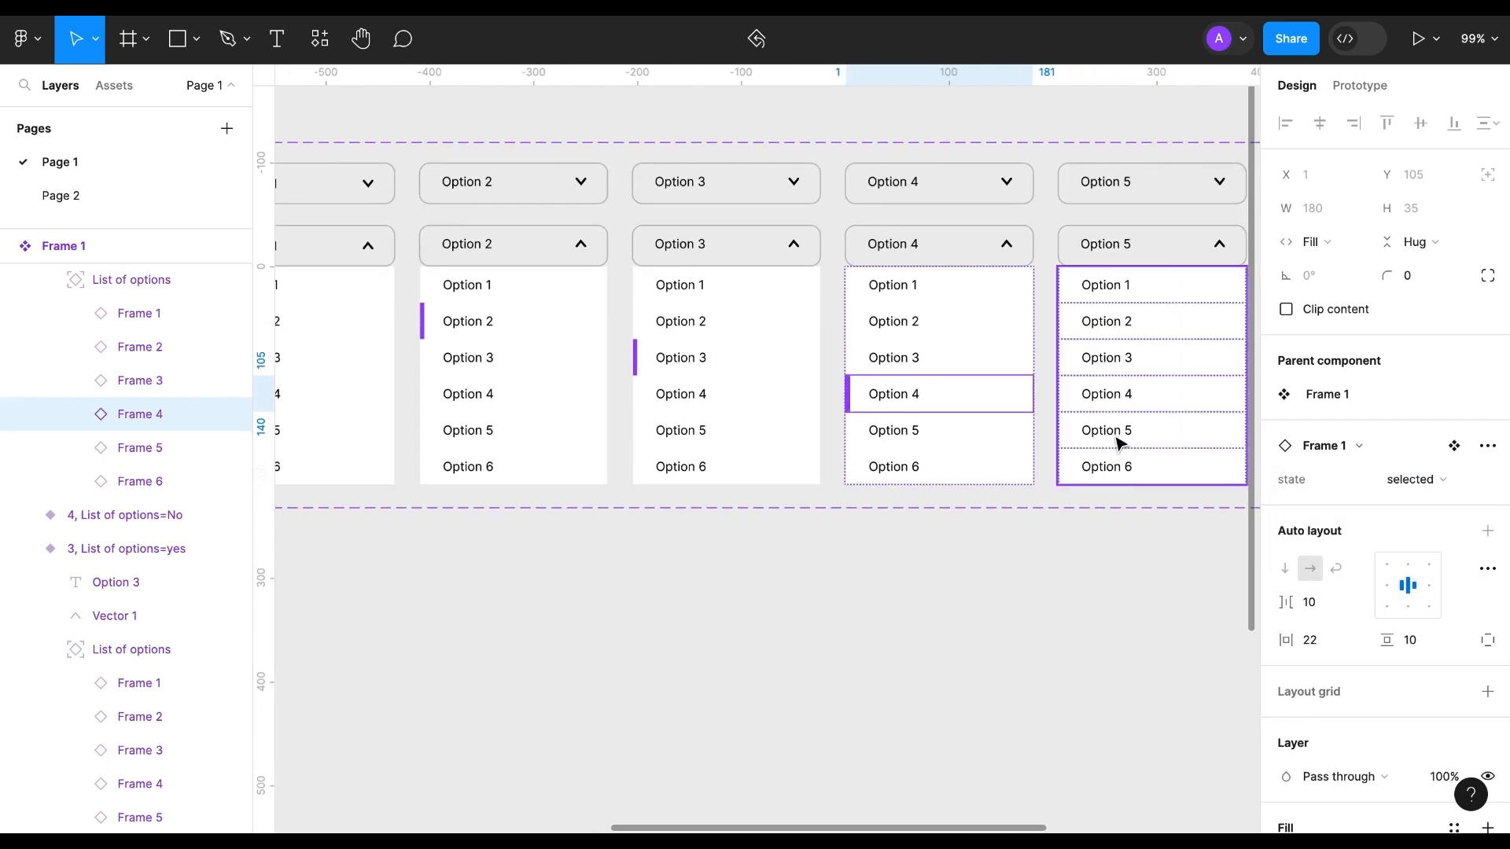
{"action": "left_click", "coordinate": [1121, 442]}
{"action": "left_click", "coordinate": [1411, 479]}
{"action": "left_click", "coordinate": [1361, 527]}
{"action": "scroll", "coordinate": [1129, 472], "scroll_direction": "right", "scroll_amount": 3}
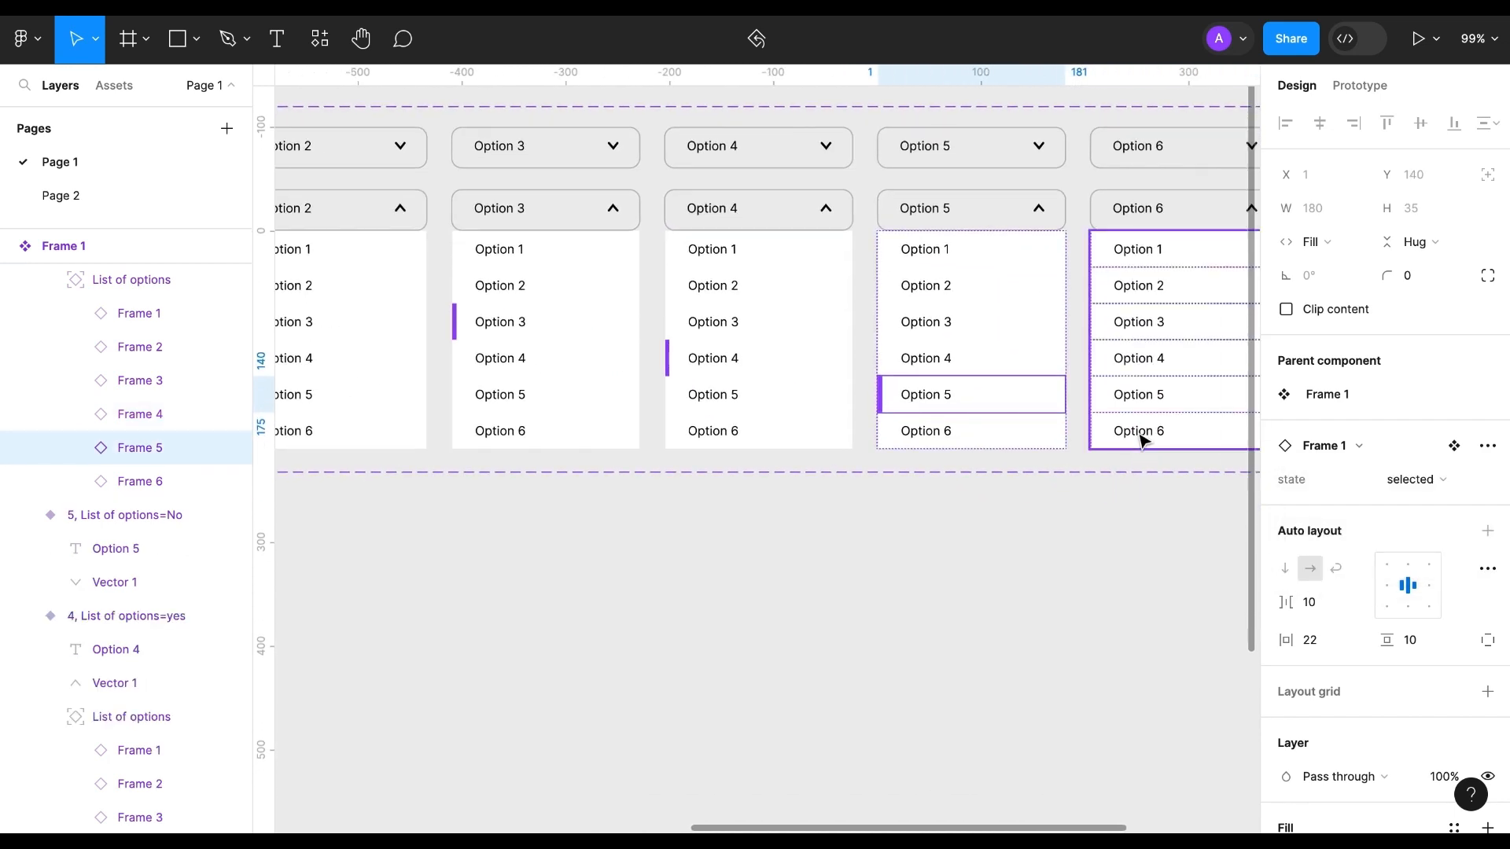
{"action": "left_click", "coordinate": [1142, 437]}
{"action": "left_click", "coordinate": [1412, 478]}
{"action": "left_click", "coordinate": [1357, 528]}
Step: Link the closed and open Option 1 variants in both directions with On click Change to interactions
{"action": "scroll", "coordinate": [995, 570], "scroll_direction": "down", "scroll_amount": 1}
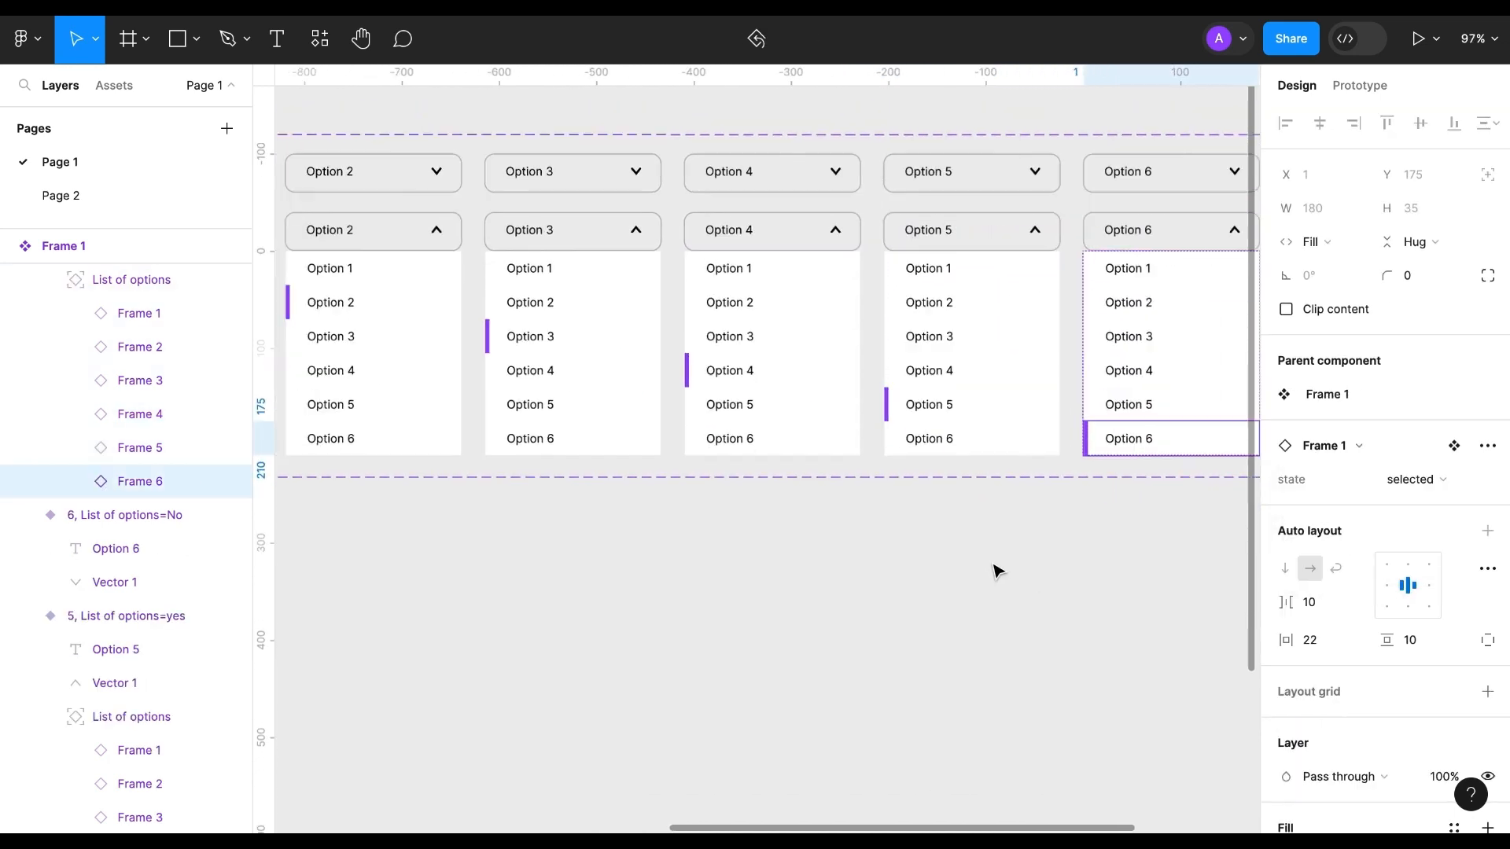
{"action": "scroll", "coordinate": [994, 571], "scroll_direction": "down", "scroll_amount": 2}
{"action": "scroll", "coordinate": [987, 600], "scroll_direction": "left", "scroll_amount": 5}
{"action": "scroll", "coordinate": [987, 600], "scroll_direction": "down", "scroll_amount": 1}
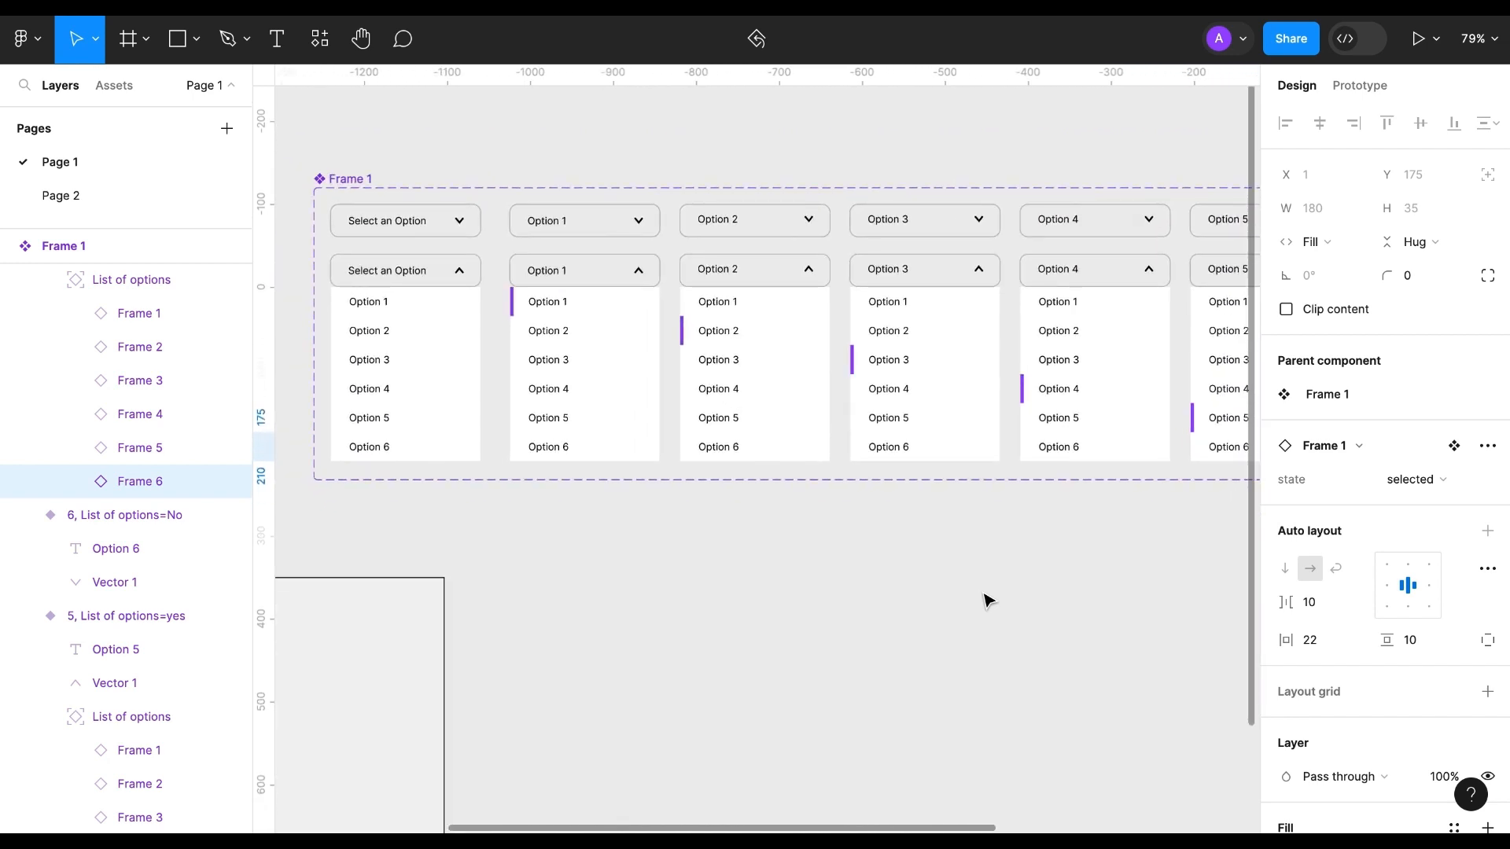
{"action": "left_click", "coordinate": [1360, 86]}
{"action": "left_click", "coordinate": [631, 234]}
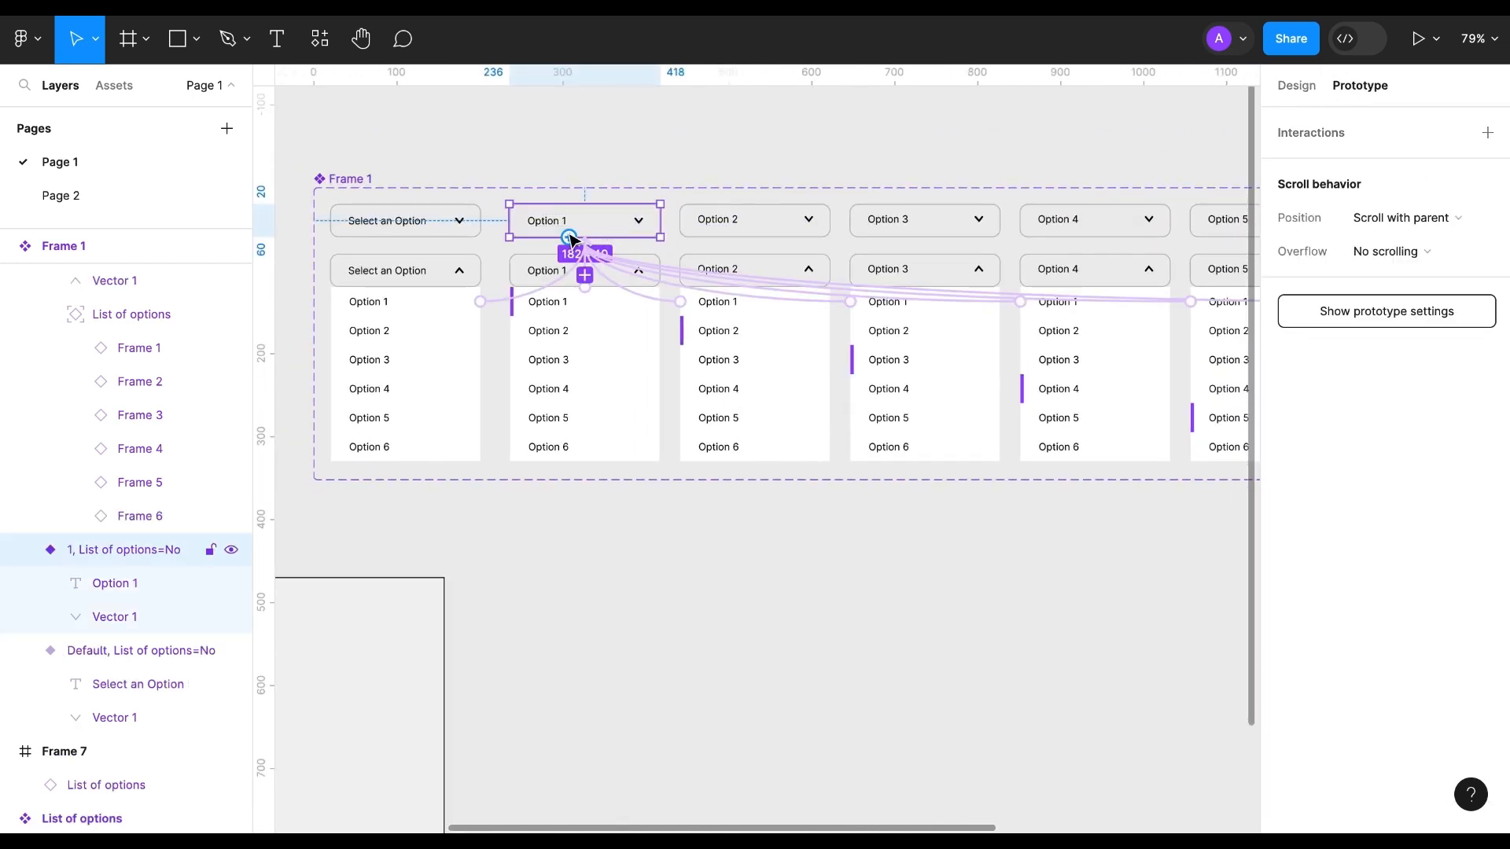
{"action": "left_click_drag", "start_coordinate": [545, 261], "coordinate": [543, 272]}
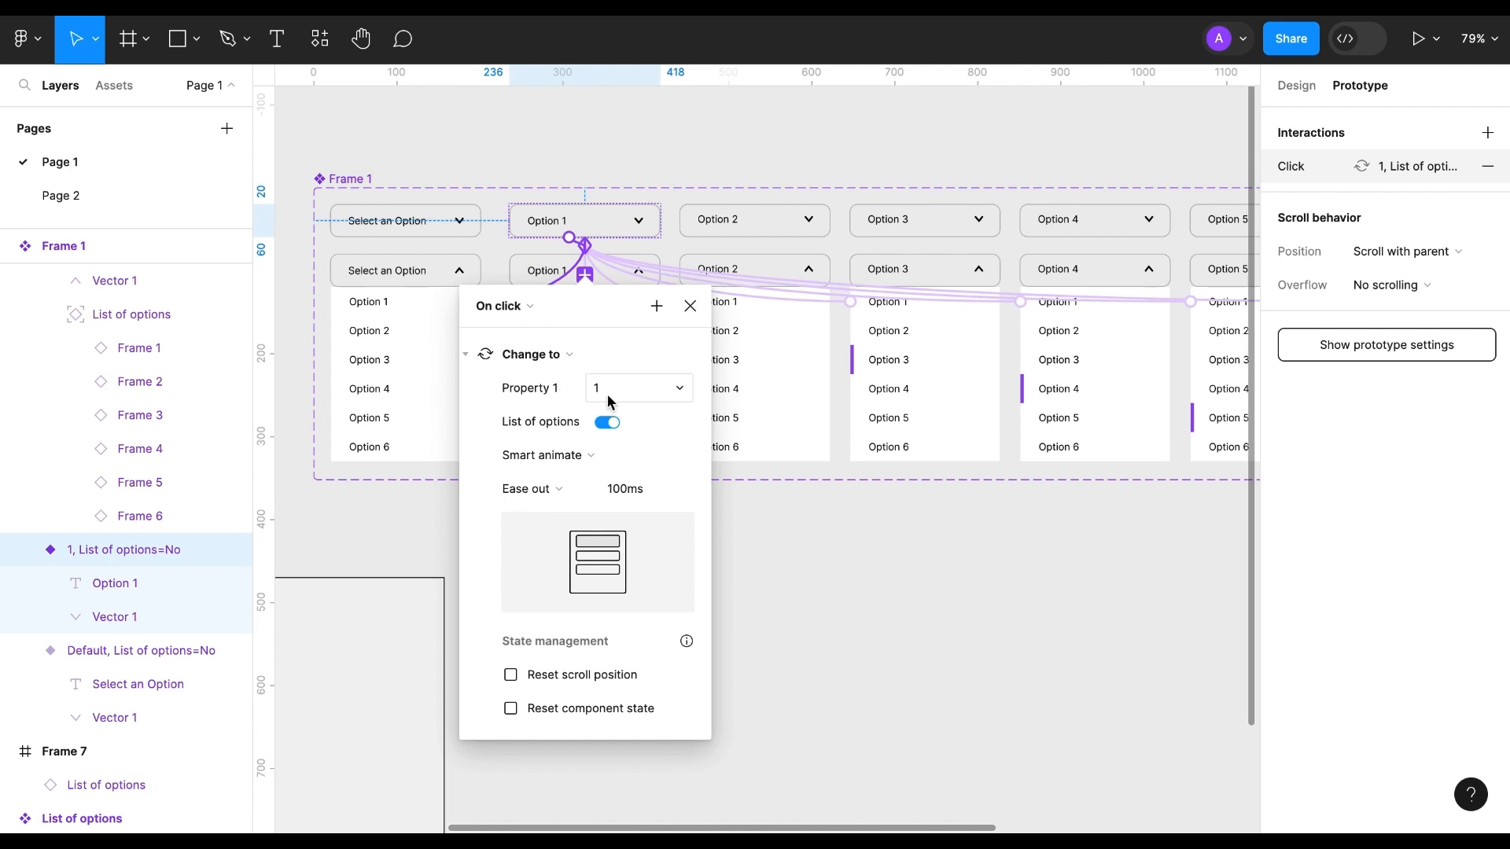
{"action": "left_click", "coordinate": [691, 307]}
{"action": "left_click", "coordinate": [519, 274]}
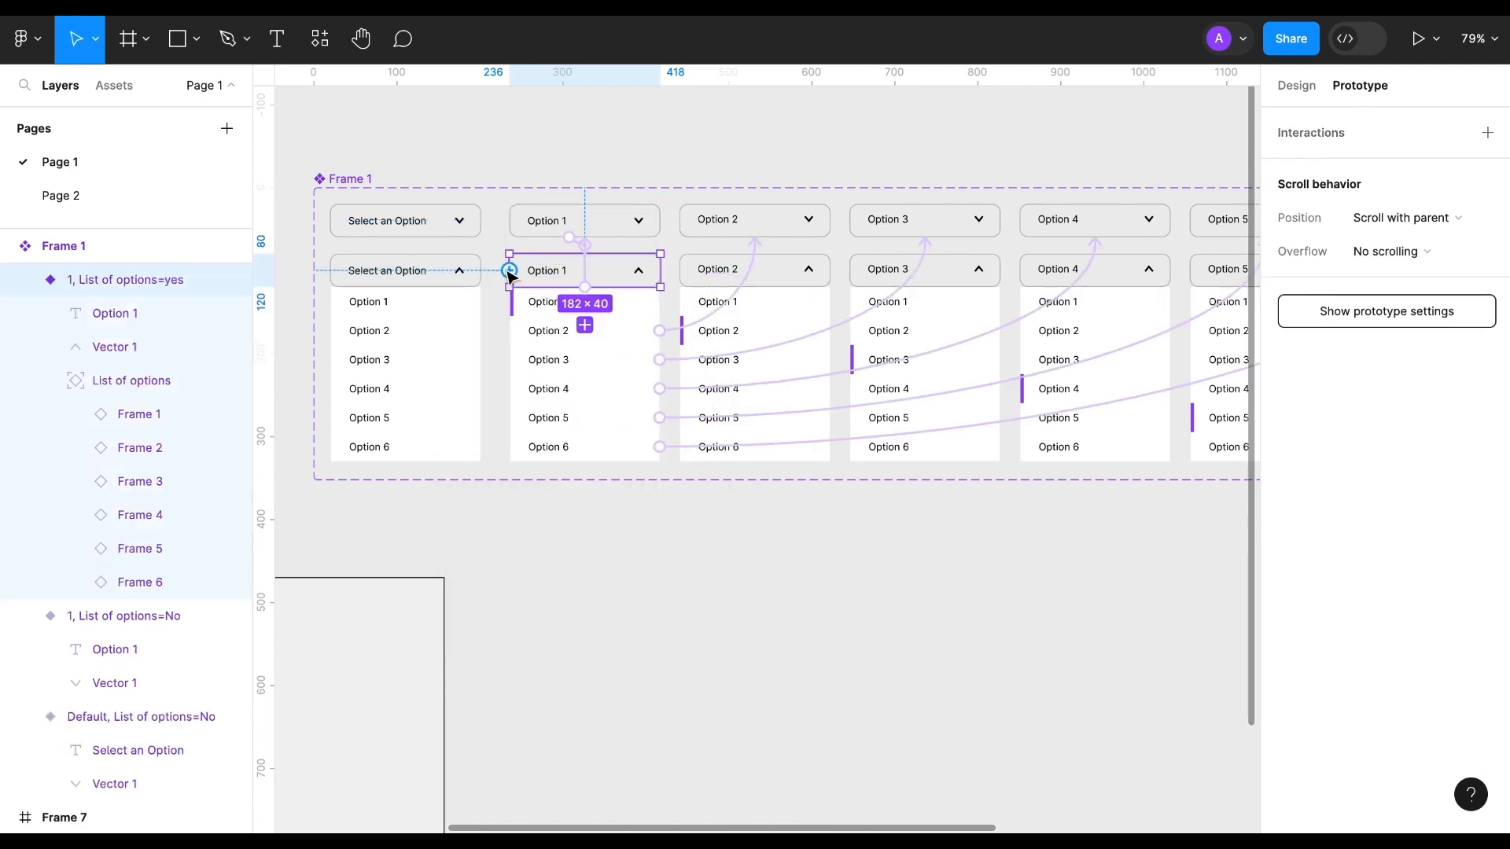
{"action": "left_click_drag", "start_coordinate": [509, 272], "coordinate": [545, 223]}
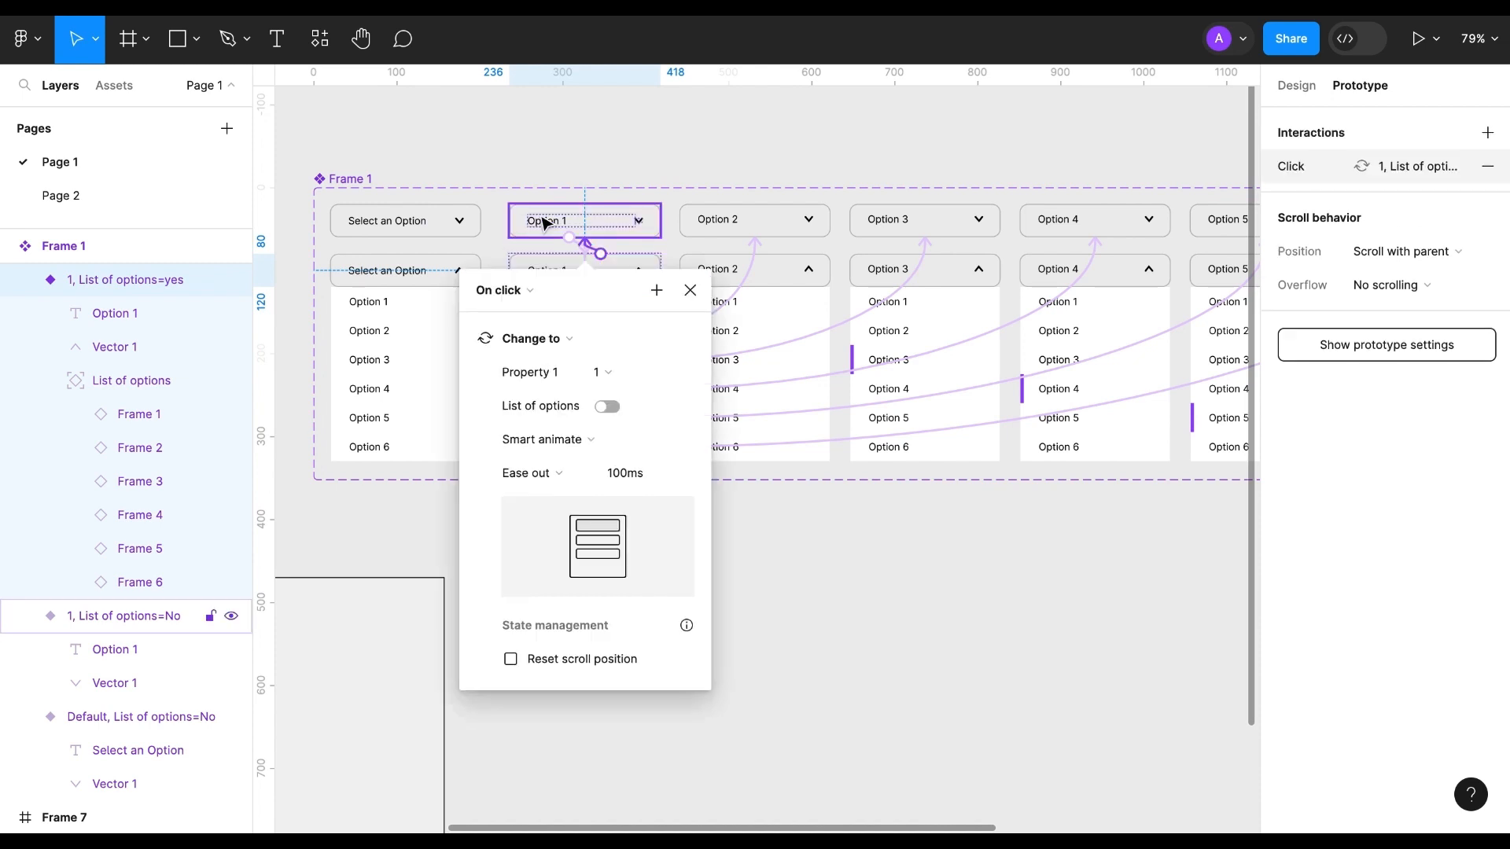
{"action": "left_click", "coordinate": [691, 291]}
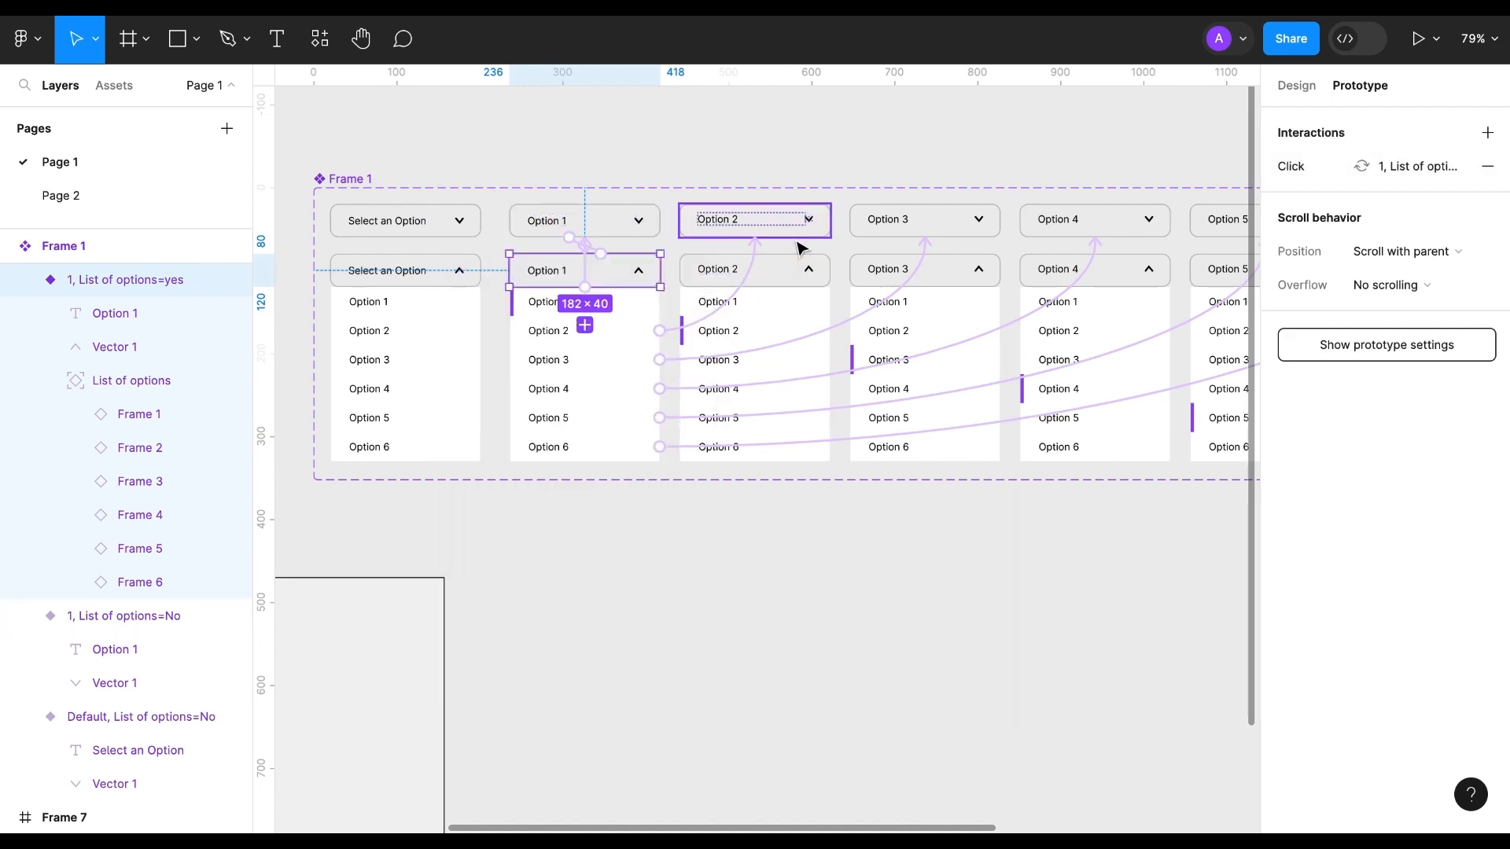
Step: Link the closed and open Option 2 variants in both directions with On click Change to interactions
{"action": "left_click", "coordinate": [799, 270]}
{"action": "left_click_drag", "start_coordinate": [753, 271], "coordinate": [739, 237]}
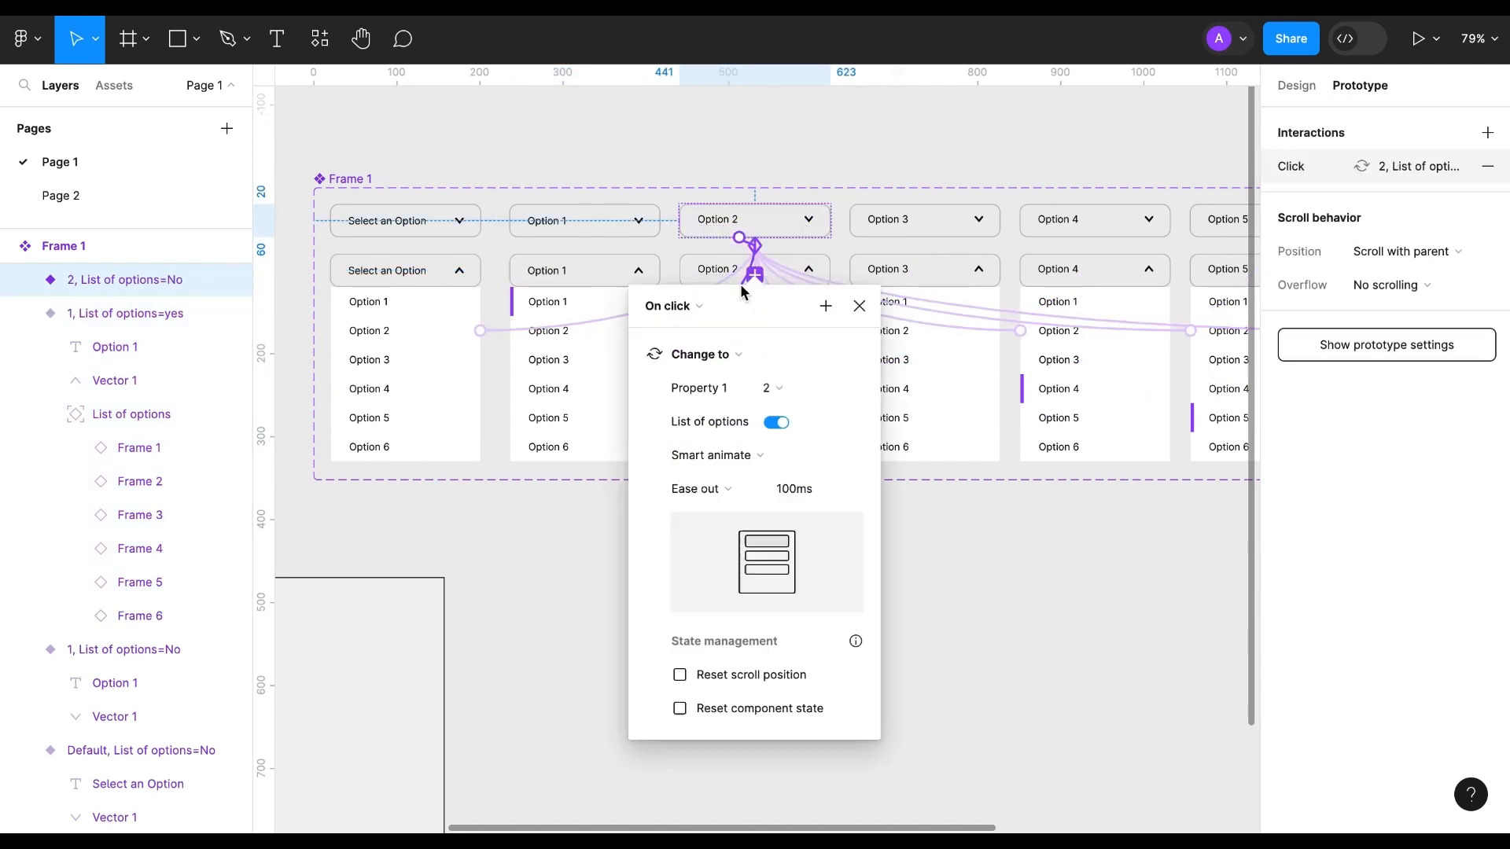
{"action": "left_click", "coordinate": [859, 306]}
{"action": "left_click_drag", "start_coordinate": [833, 277], "coordinate": [756, 215]}
{"action": "left_click", "coordinate": [862, 293]}
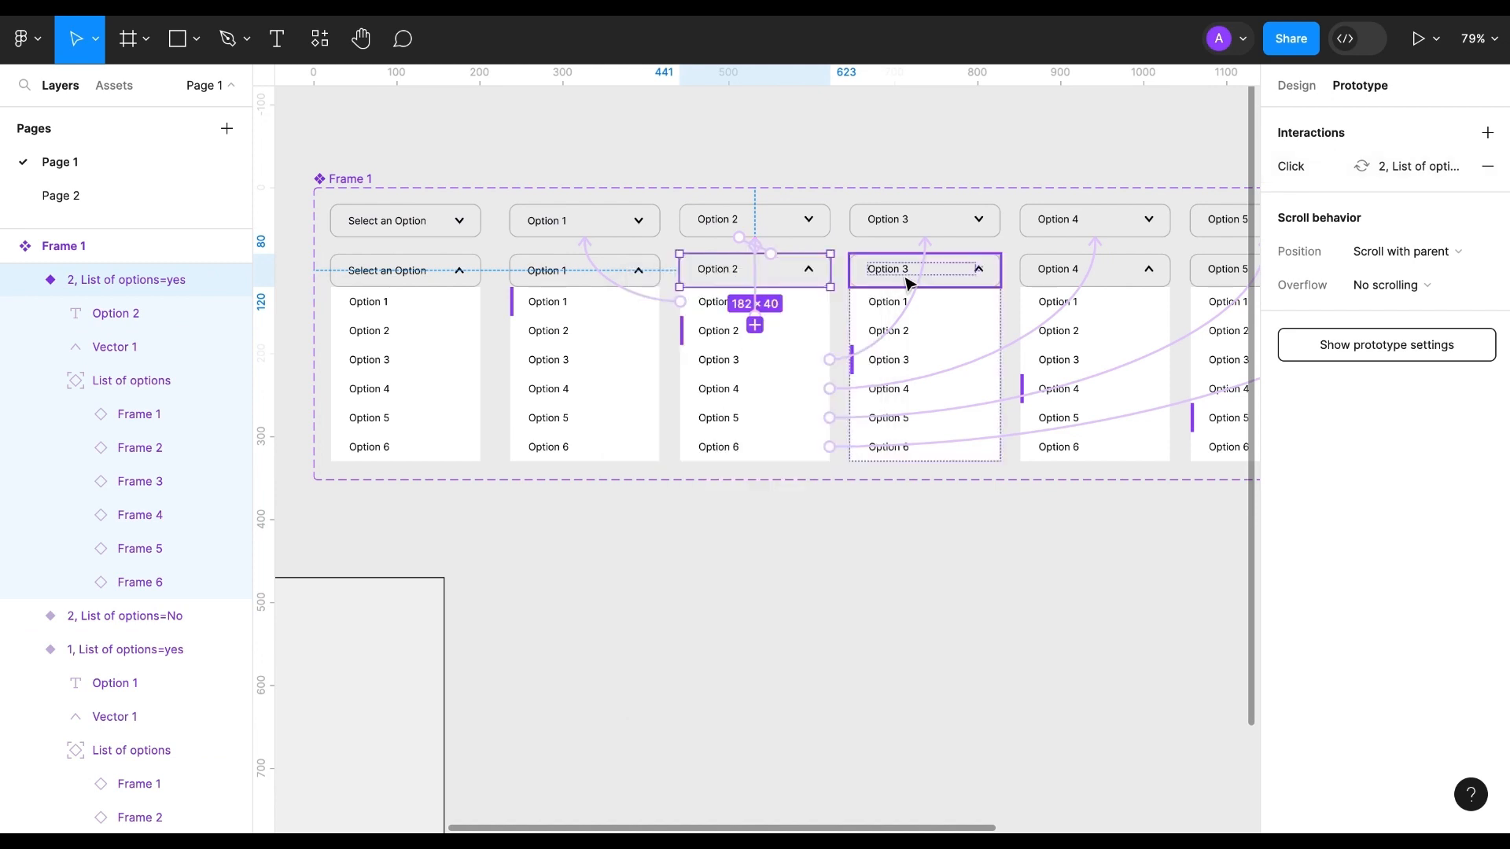
Step: Link the closed and open Option 3 variants in both directions with On click Change to interactions
{"action": "left_click", "coordinate": [907, 279]}
{"action": "left_click", "coordinate": [903, 226]}
{"action": "left_click_drag", "start_coordinate": [908, 236], "coordinate": [899, 275]}
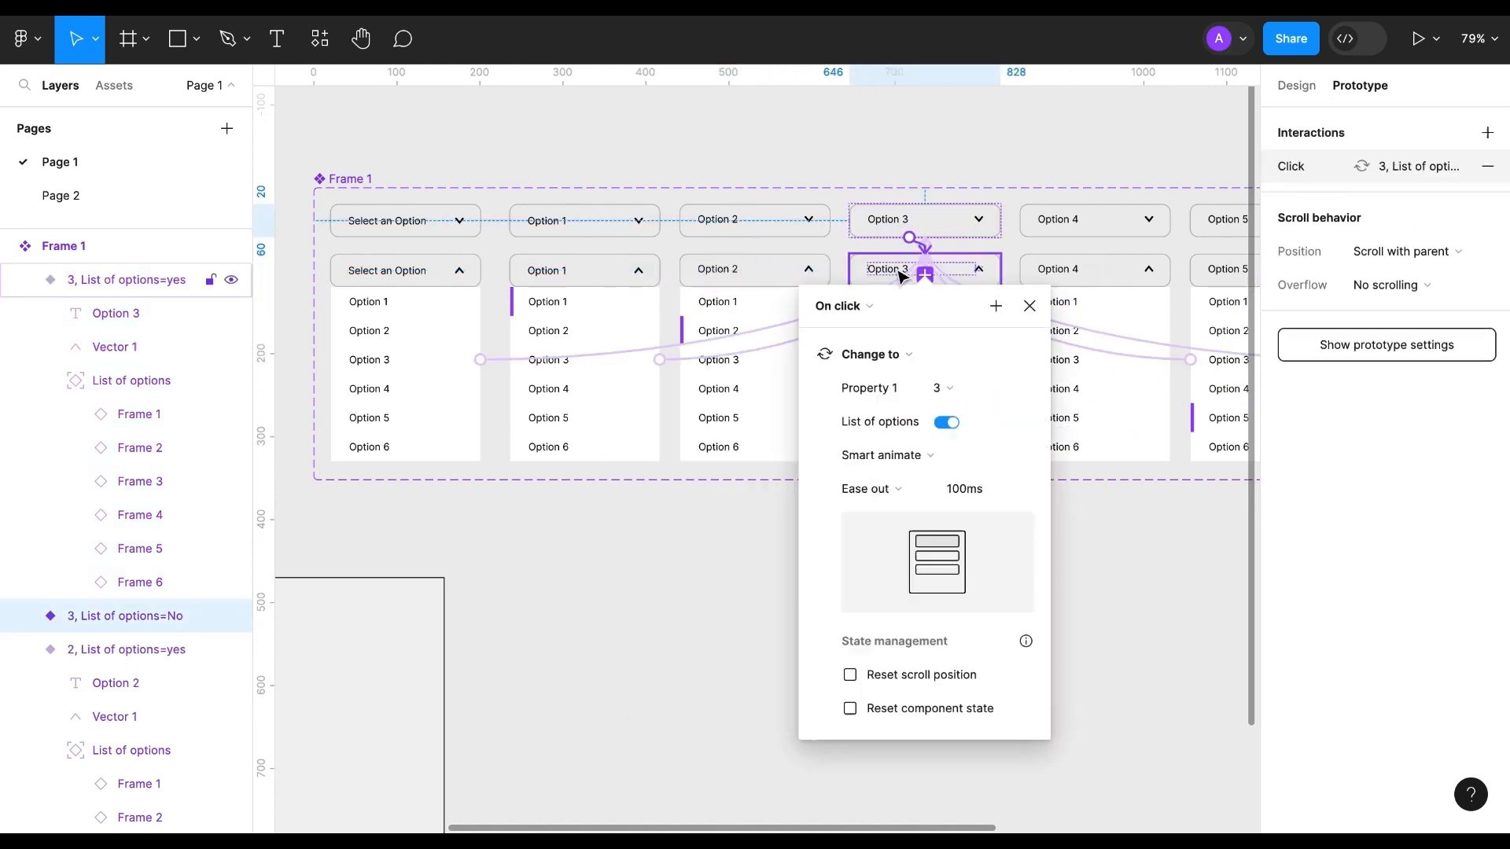
{"action": "left_click", "coordinate": [1030, 306]}
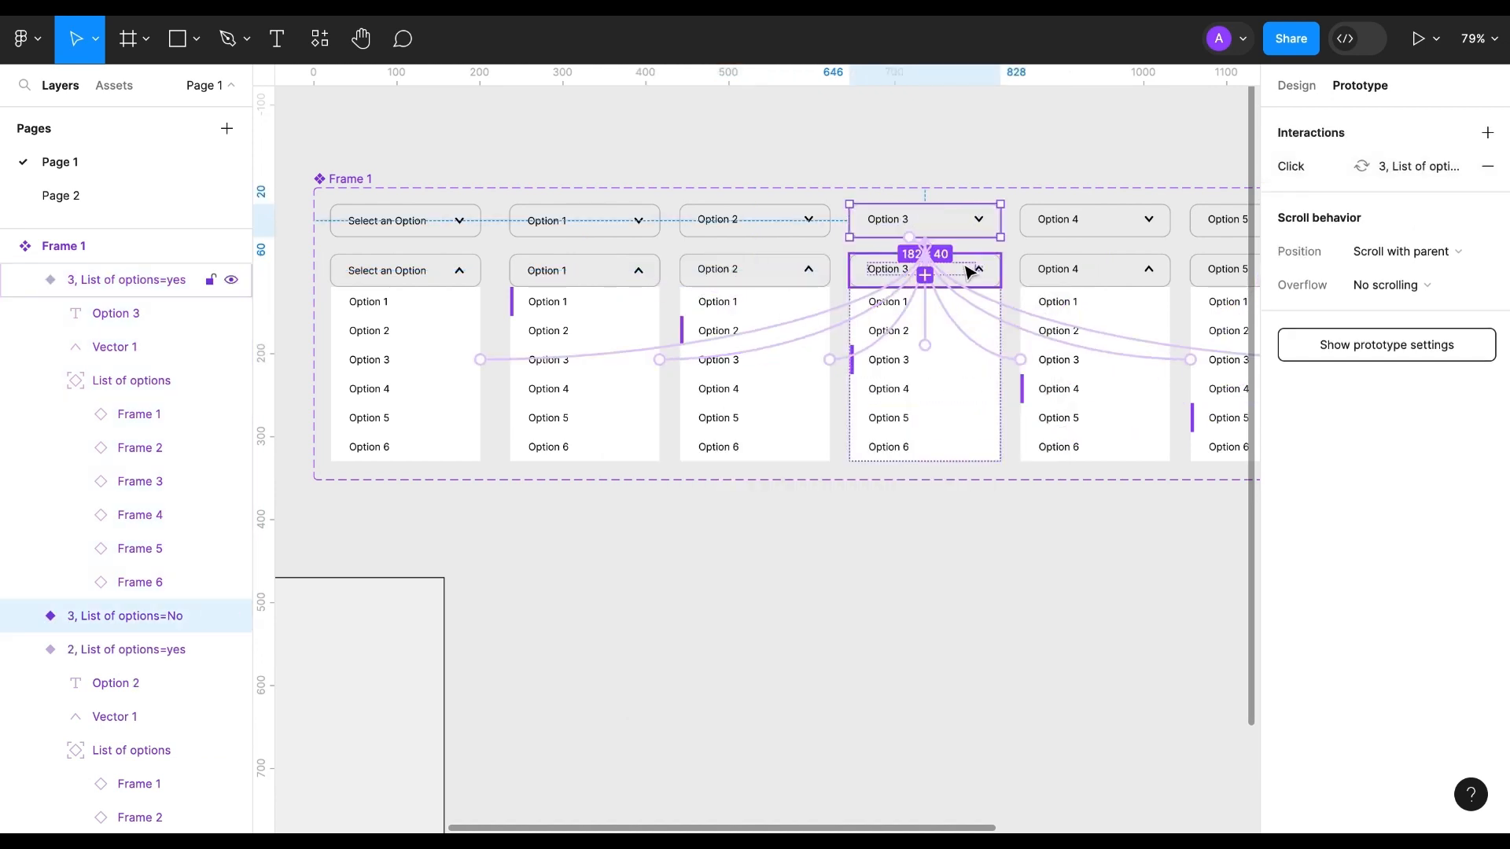
{"action": "left_click", "coordinate": [955, 267]}
{"action": "left_click_drag", "start_coordinate": [944, 255], "coordinate": [936, 218]}
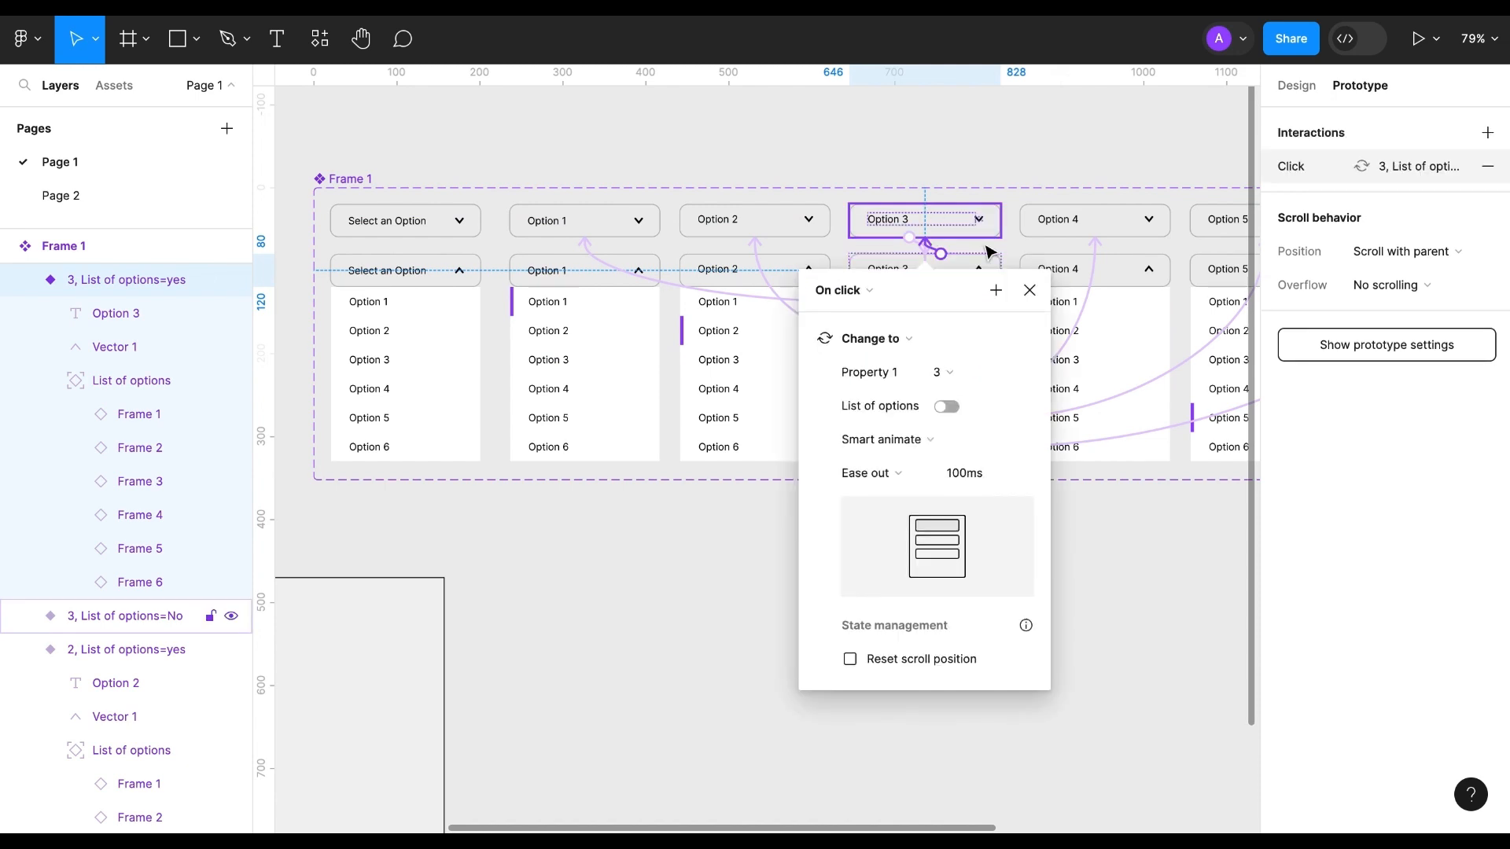
{"action": "left_click", "coordinate": [1031, 293]}
{"action": "left_click", "coordinate": [1065, 228]}
{"action": "left_click_drag", "start_coordinate": [1079, 236], "coordinate": [1084, 305]}
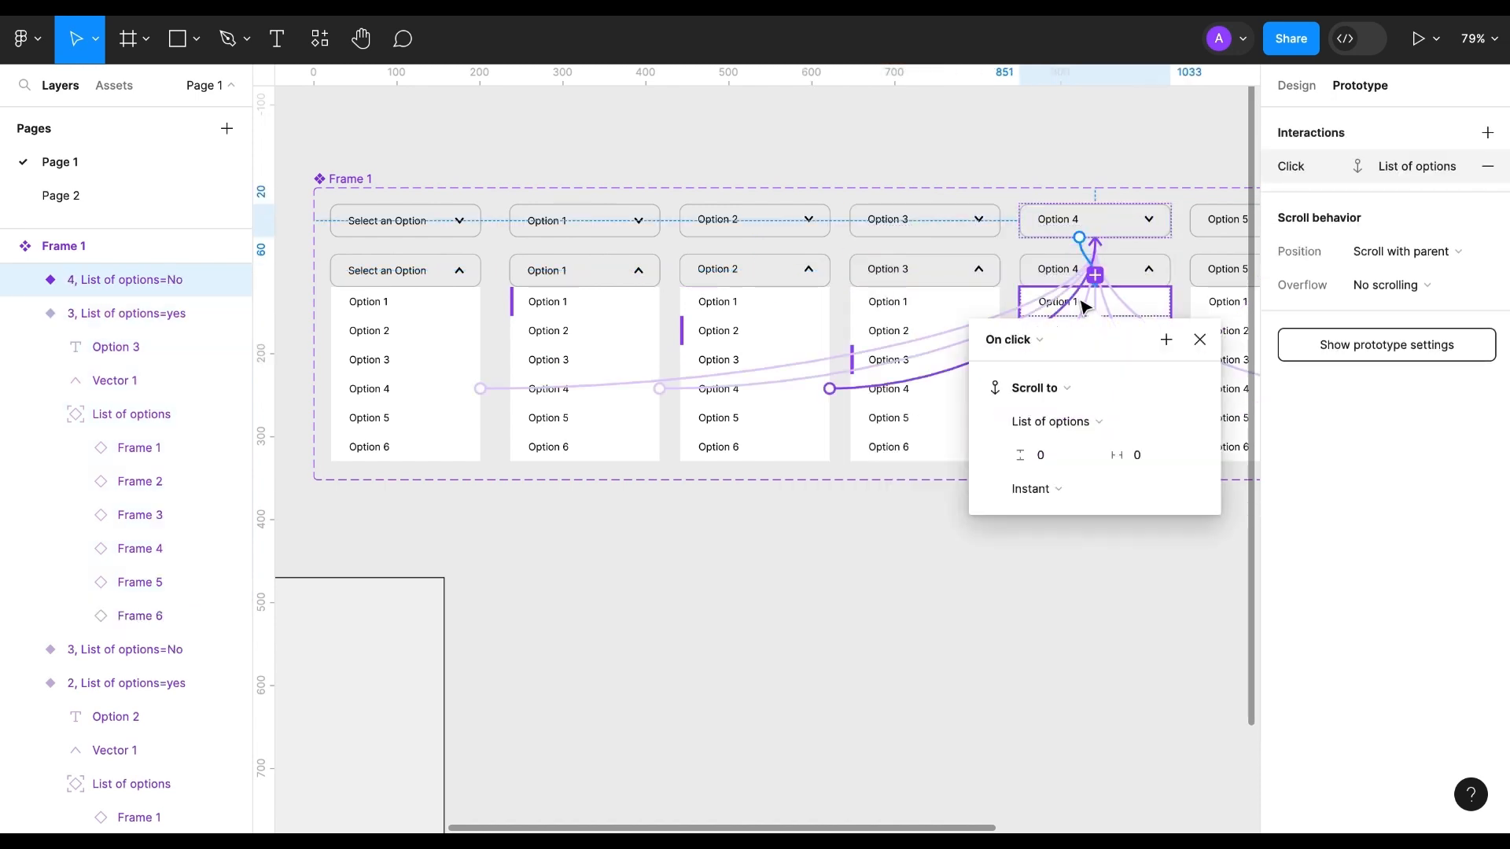
{"action": "left_click", "coordinate": [1131, 230]}
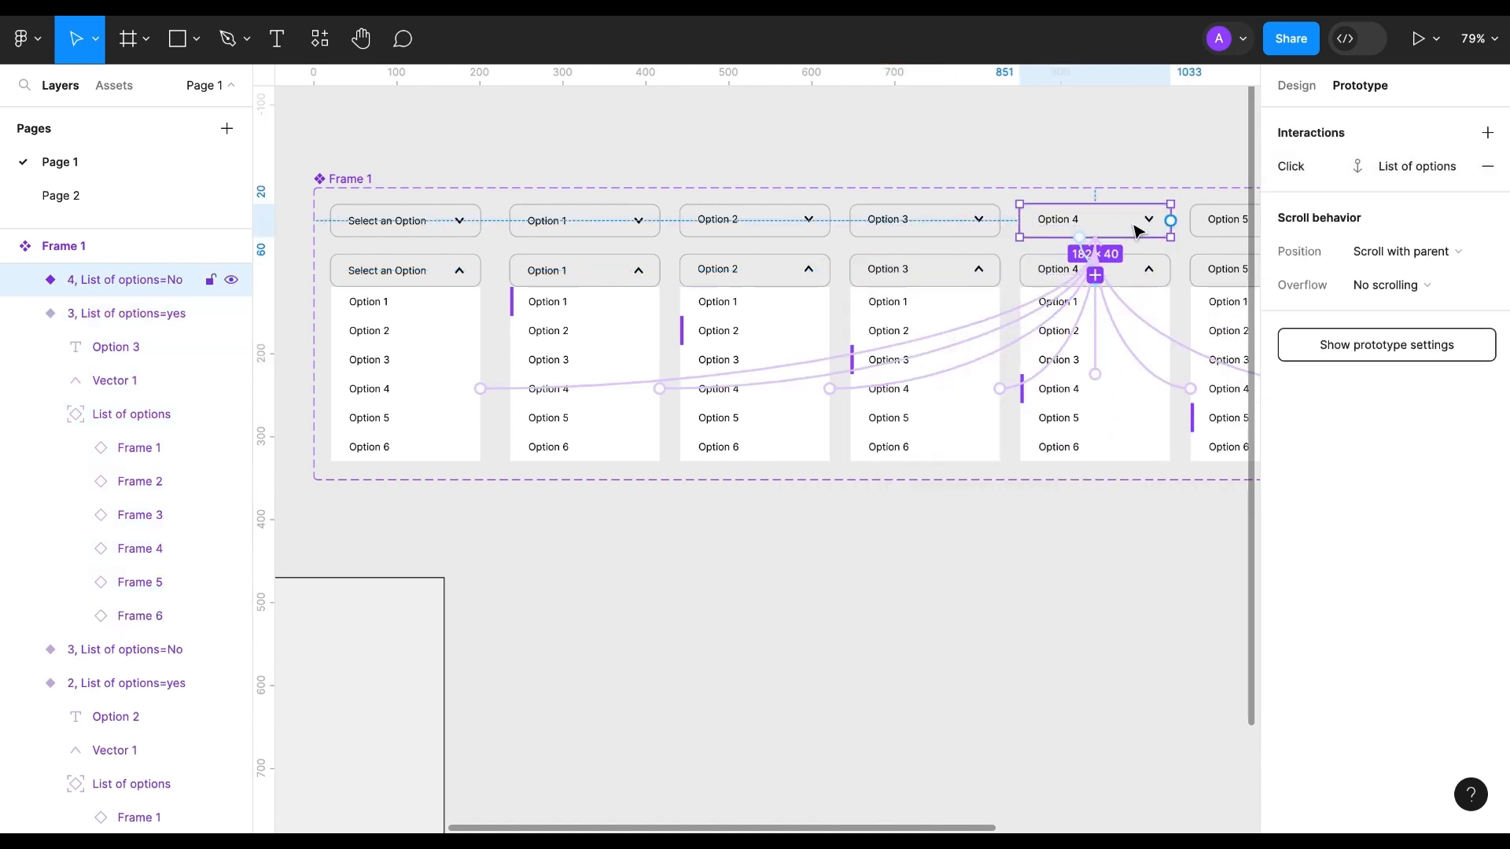
{"action": "left_click_drag", "start_coordinate": [1086, 250], "coordinate": [1089, 258]}
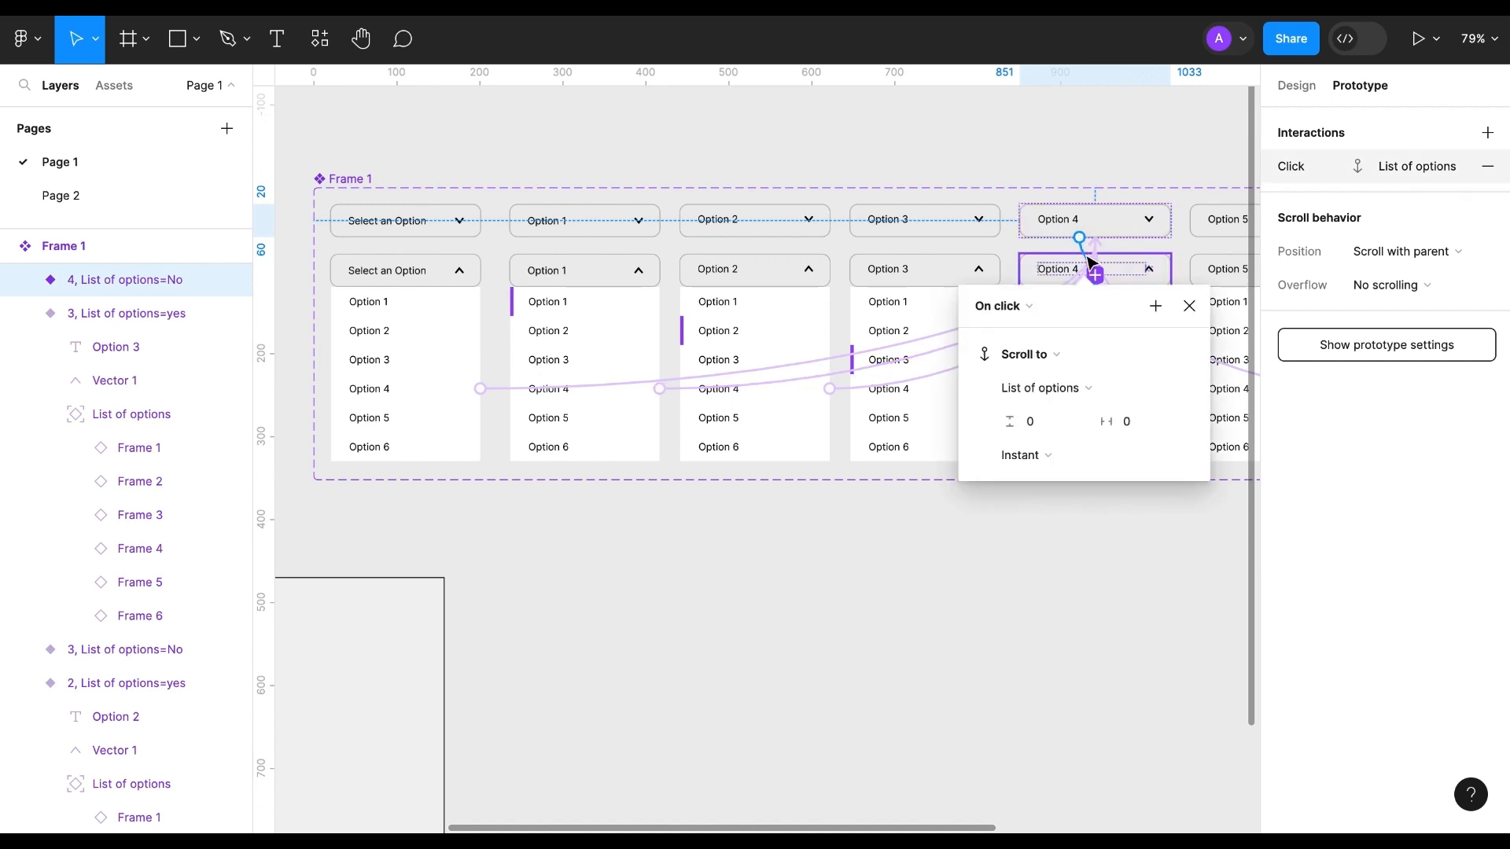
{"action": "left_click", "coordinate": [1189, 307]}
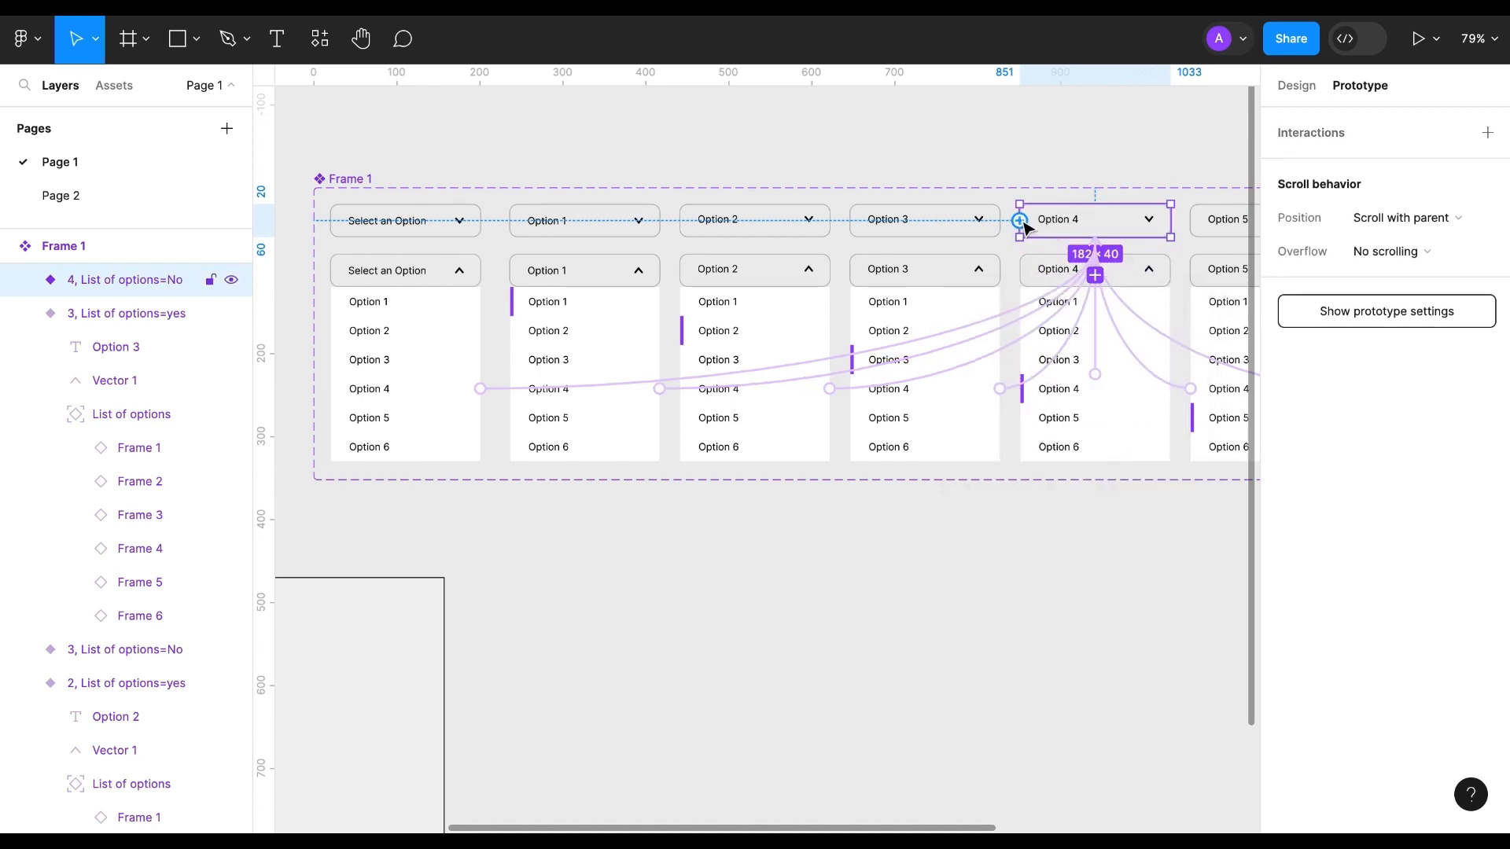
Step: Link the closed and open Option 4 variants in both directions with On click Change to interactions
{"action": "left_click_drag", "start_coordinate": [1054, 277], "coordinate": [1055, 278]}
{"action": "left_click", "coordinate": [1200, 307]}
{"action": "scroll", "coordinate": [1200, 308], "scroll_direction": "right", "scroll_amount": 3}
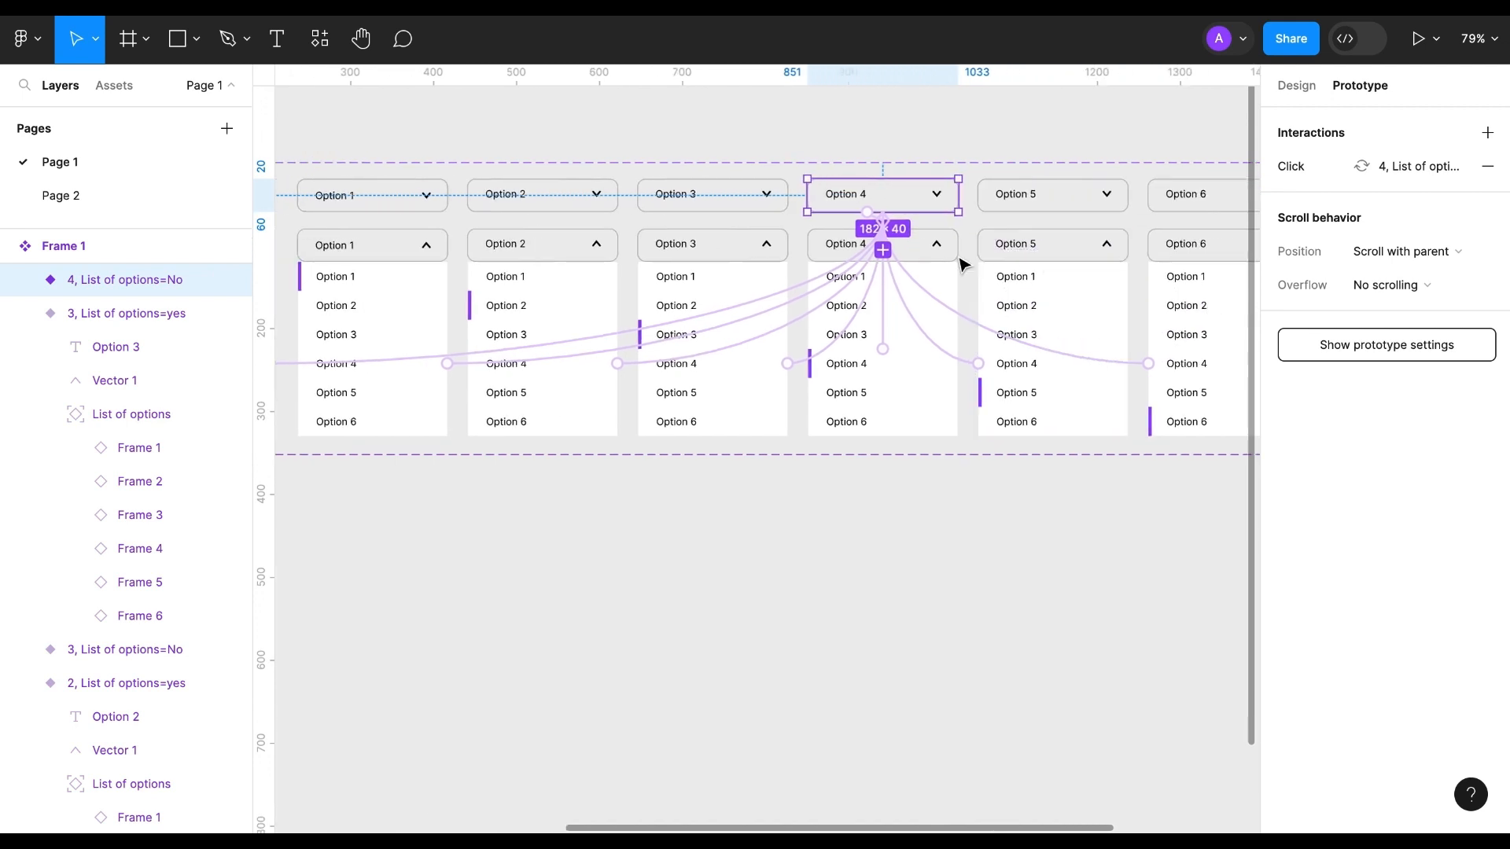
{"action": "left_click", "coordinate": [946, 252]}
{"action": "left_click_drag", "start_coordinate": [912, 197], "coordinate": [911, 198]}
{"action": "left_click", "coordinate": [987, 262]}
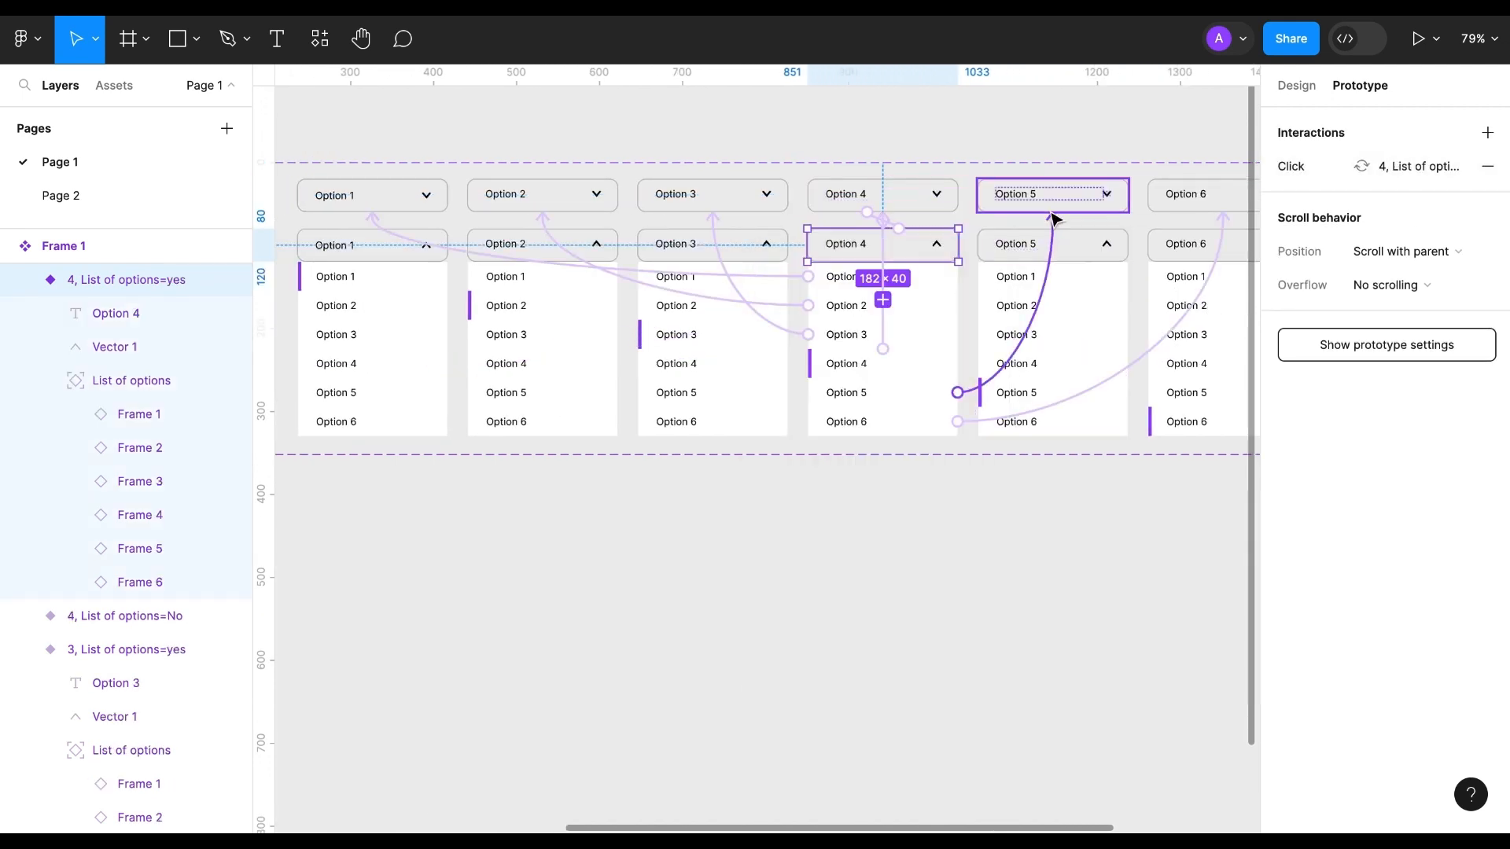
Step: Link the closed and open Option 5 variants in both directions with On click Change to interactions
{"action": "left_click", "coordinate": [1038, 245]}
{"action": "left_click_drag", "start_coordinate": [1052, 250], "coordinate": [1053, 201]}
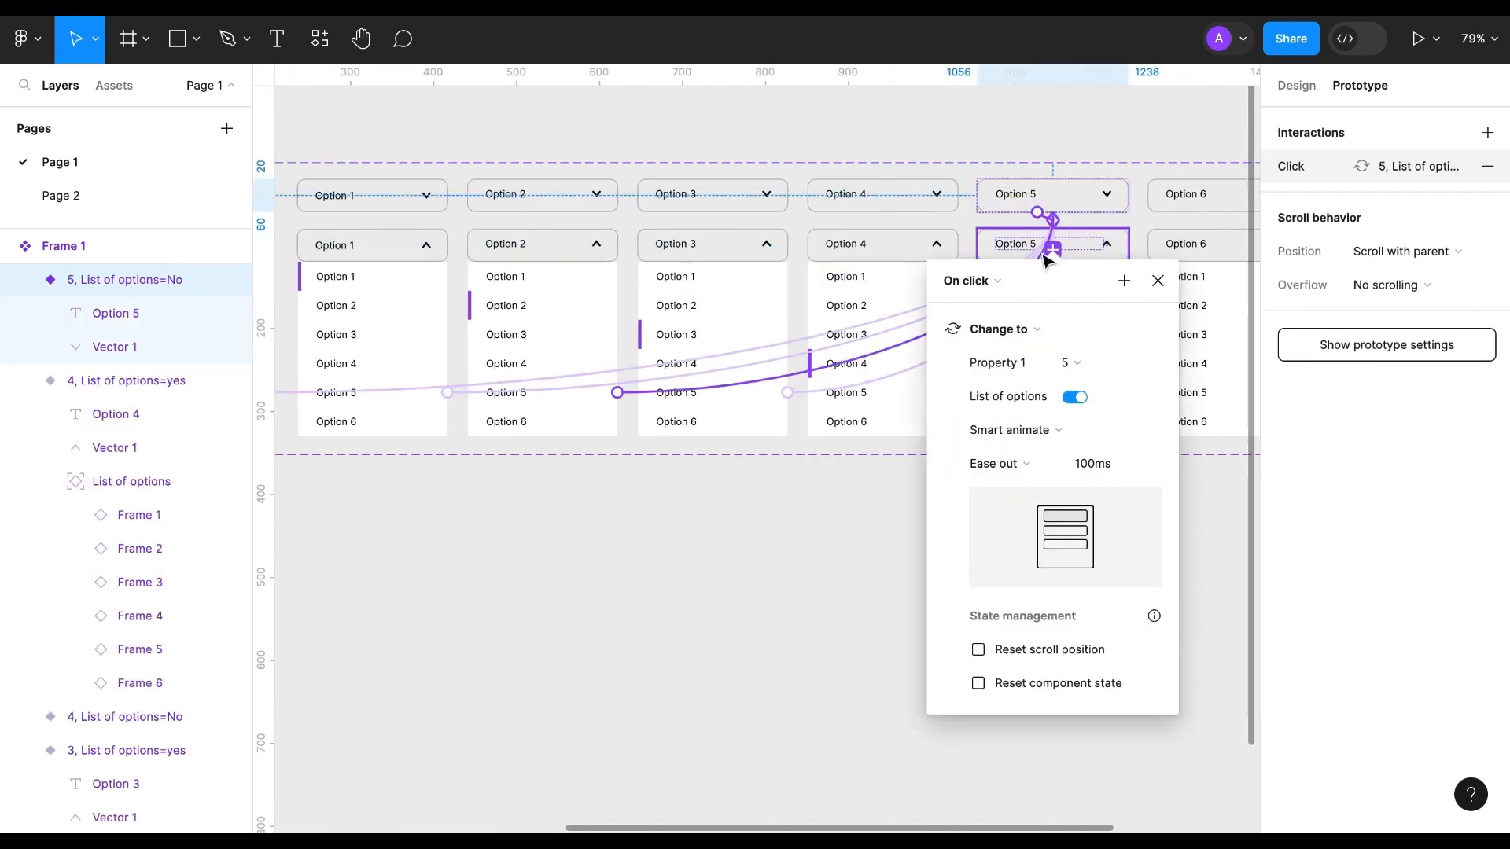
{"action": "left_click", "coordinate": [1159, 282]}
{"action": "left_click", "coordinate": [1094, 255]}
{"action": "mouse_move", "coordinate": [1094, 225]}
{"action": "left_mouse_down"}
{"action": "mouse_move", "coordinate": [1098, 201]}
{"action": "mouse_move", "coordinate": [1077, 271]}
{"action": "mouse_move", "coordinate": [1086, 229]}
{"action": "left_mouse_up"}
{"action": "left_click", "coordinate": [1157, 265]}
Step: Link the closed and open Option 6 variants in both directions with On click Change to interactions
{"action": "scroll", "coordinate": [1164, 270], "scroll_direction": "right", "scroll_amount": 3}
{"action": "left_click", "coordinate": [1100, 233]}
{"action": "left_click", "coordinate": [1154, 303]}
{"action": "left_click", "coordinate": [1123, 276]}
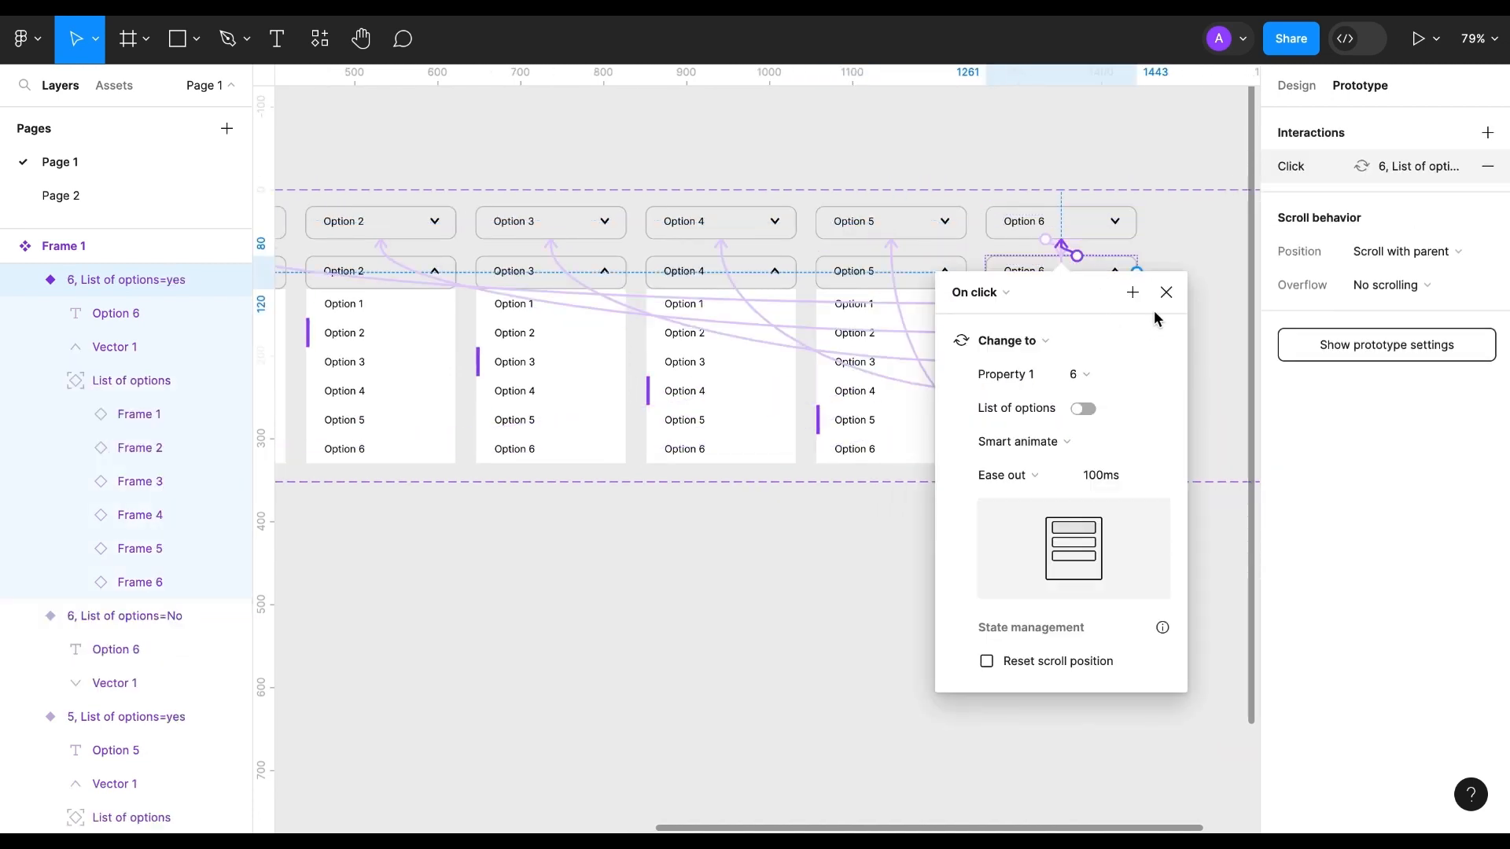
Step: Delete the option list instance from Frame 7
{"action": "left_click", "coordinate": [1167, 293]}
{"action": "scroll", "coordinate": [559, 624], "scroll_direction": "left", "scroll_amount": 5}
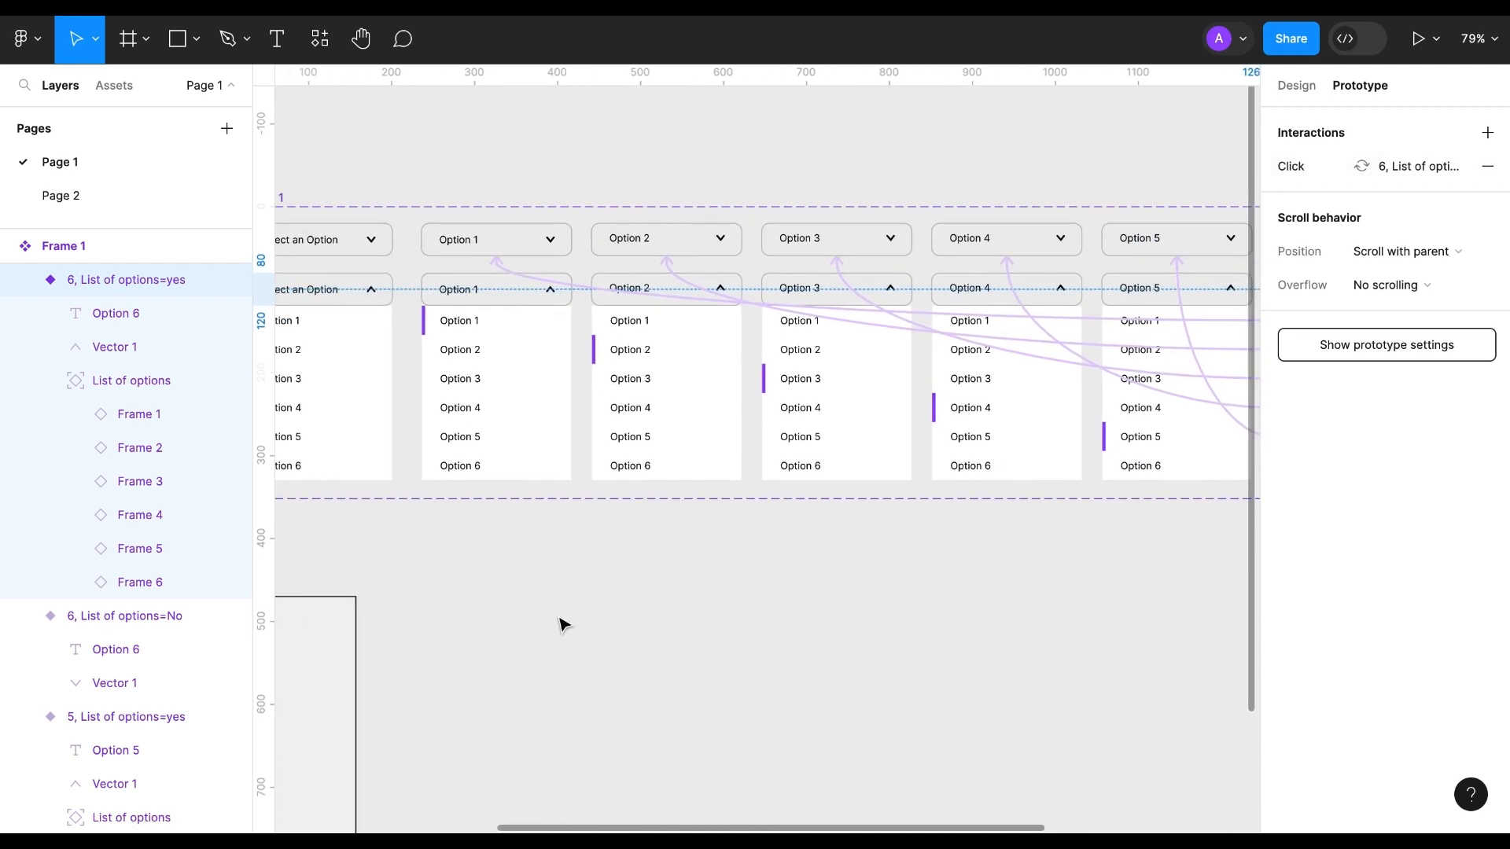
{"action": "scroll", "coordinate": [702, 619], "scroll_direction": "down", "scroll_amount": 3}
{"action": "scroll", "coordinate": [700, 617], "scroll_direction": "left", "scroll_amount": 5}
{"action": "left_click", "coordinate": [456, 344]}
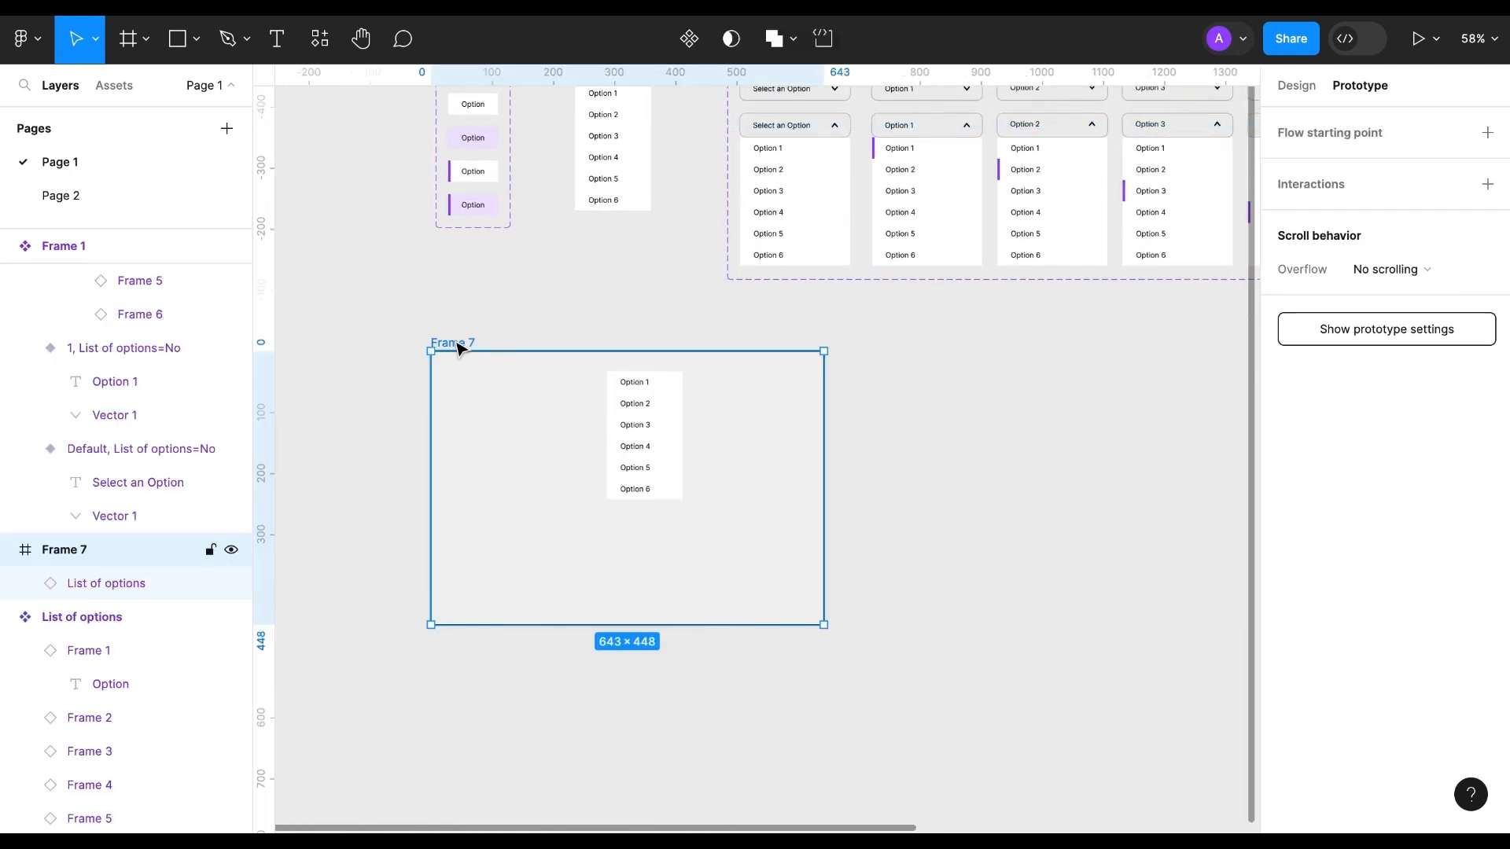
{"action": "scroll", "coordinate": [643, 473], "scroll_direction": "right", "scroll_amount": 1}
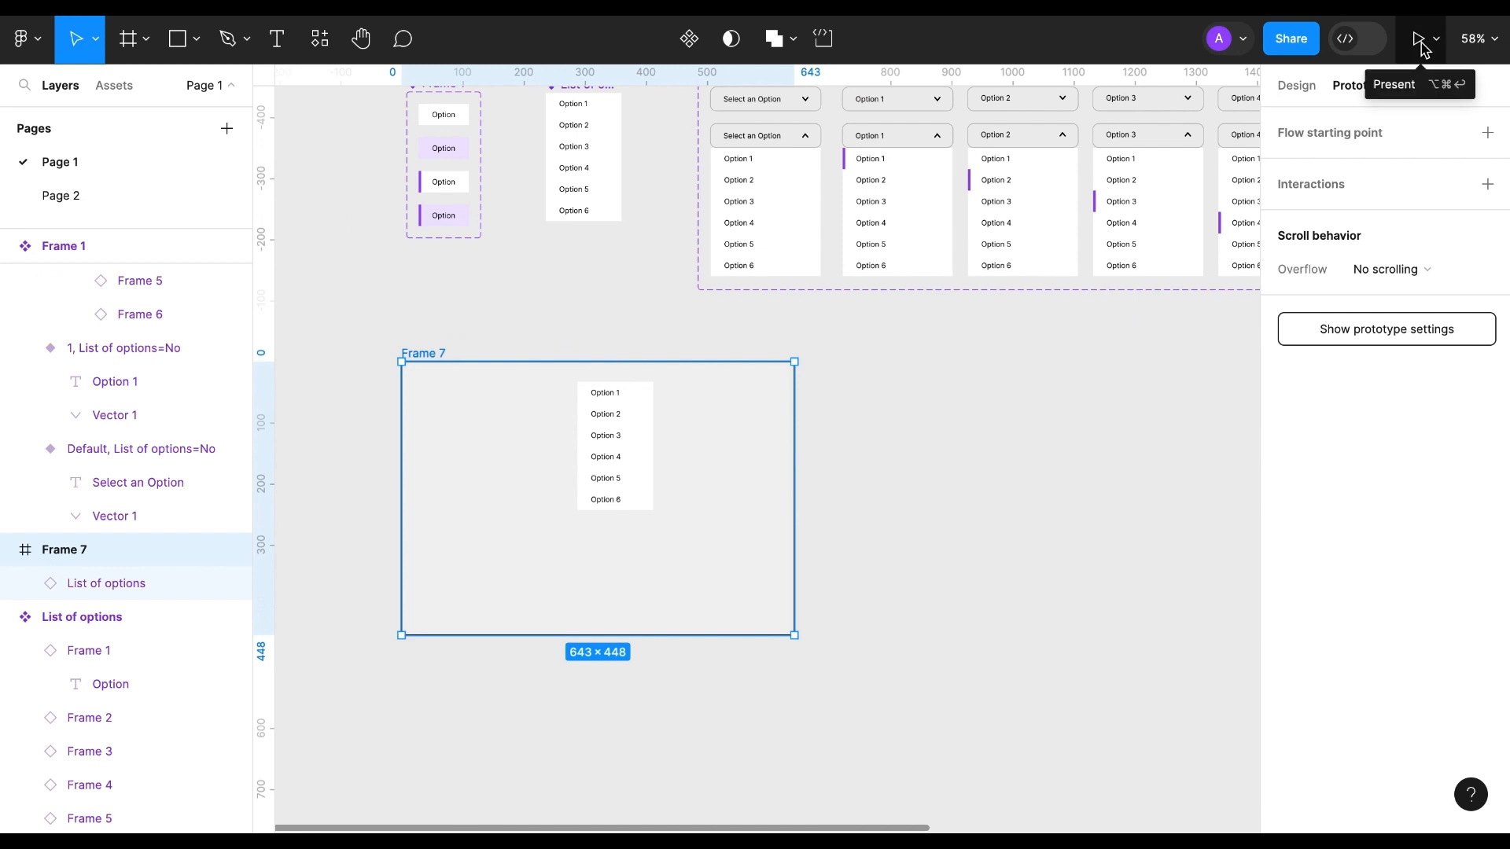
{"action": "left_click", "coordinate": [621, 440]}
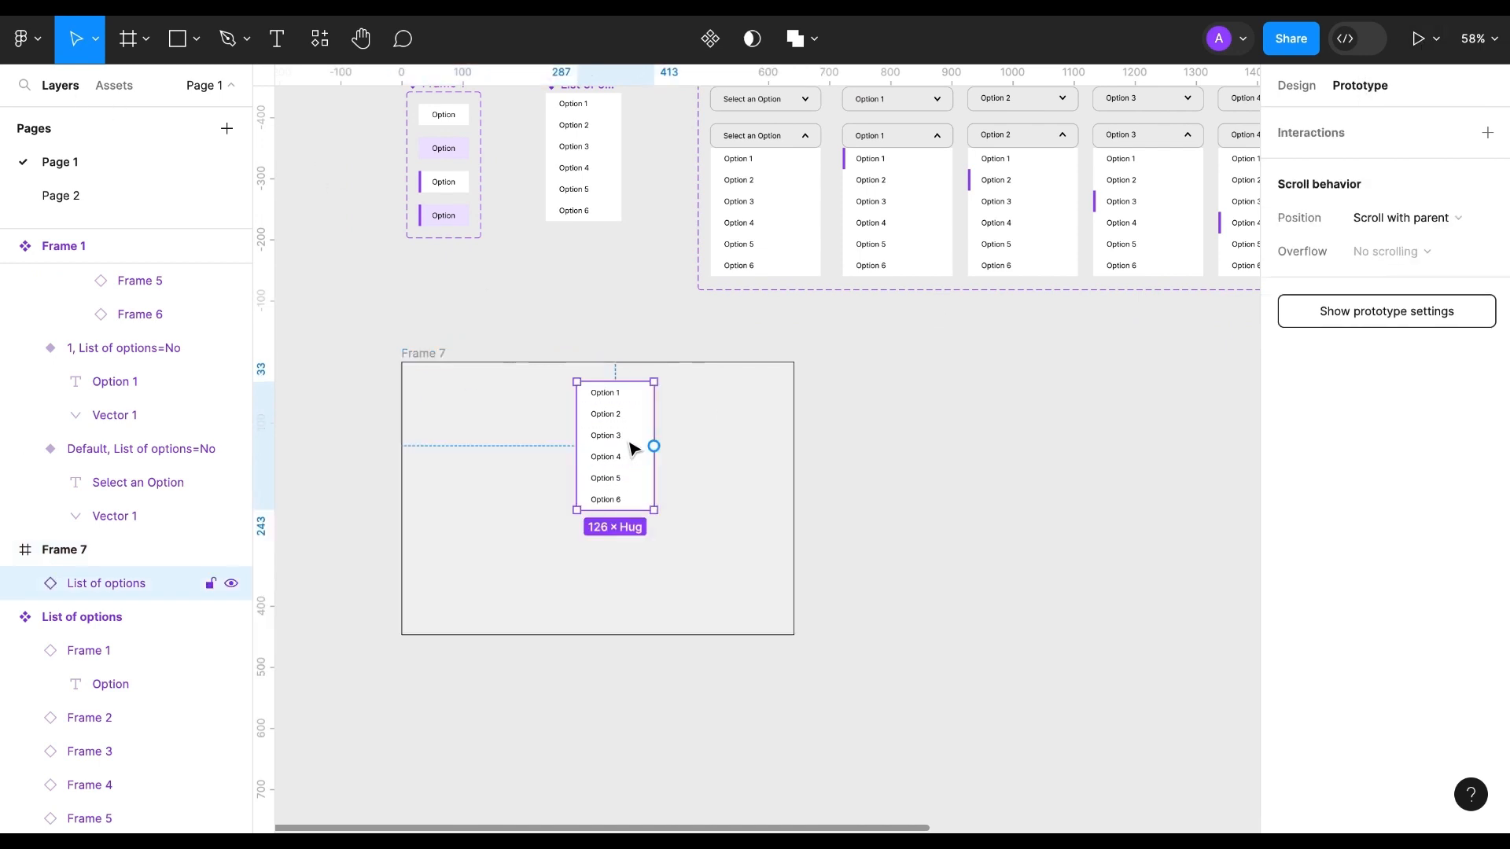
{"action": "key", "text": "Delete"}
Step: Place an instance of the closed "Select an Option" dropdown component near the upper middle of Frame 7
{"action": "scroll", "coordinate": [629, 448], "scroll_direction": "left", "scroll_amount": 2}
{"action": "left_click", "coordinate": [114, 85]}
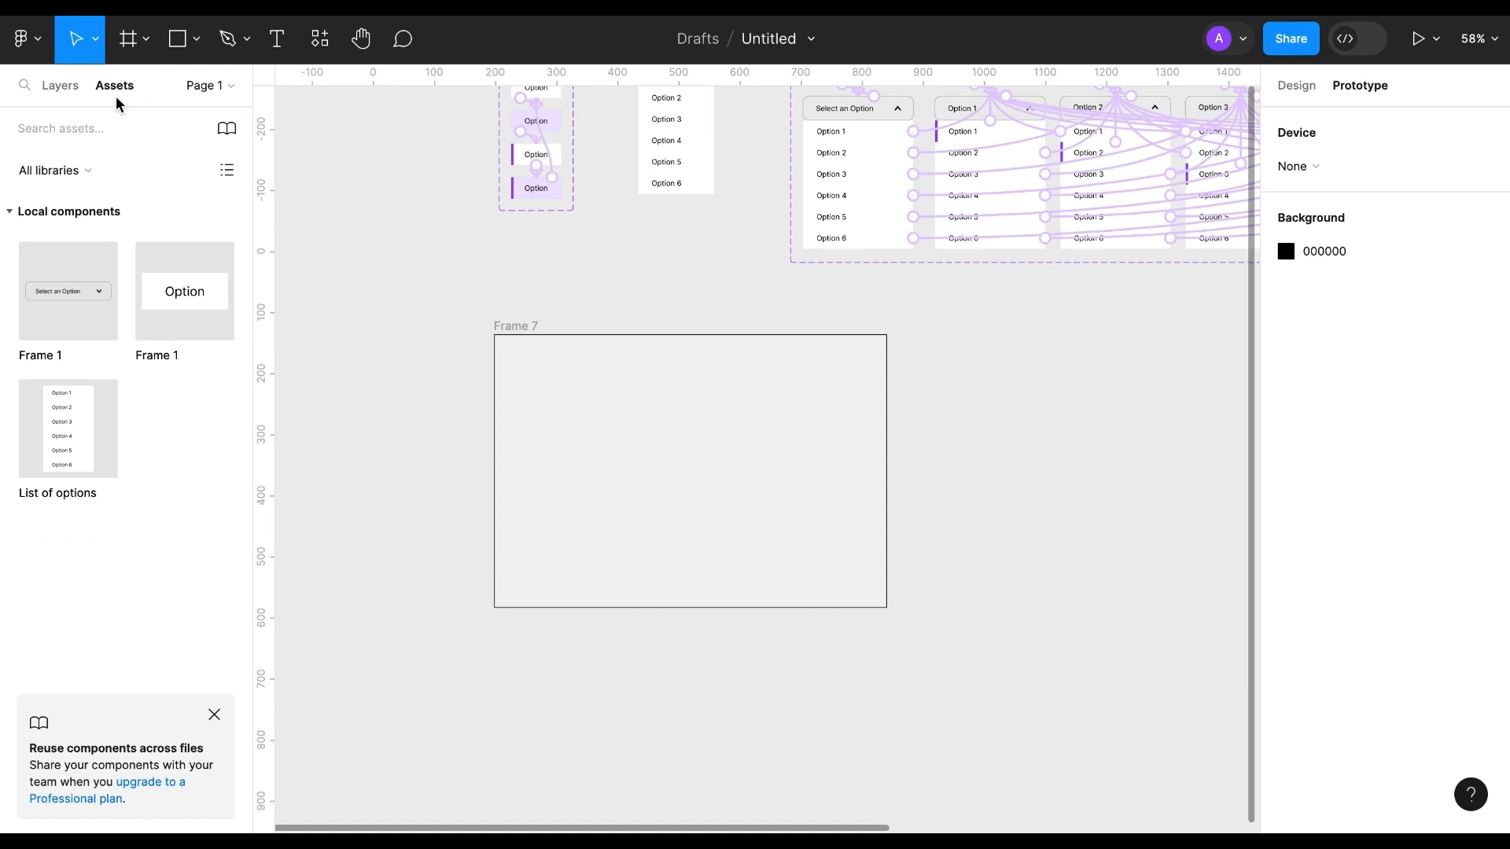
{"action": "left_click", "coordinate": [686, 395]}
Step: Present Frame 7 and test the dropdown by choosing Option 1, Option 2 and Option 3 in turn
{"action": "left_click", "coordinate": [525, 329]}
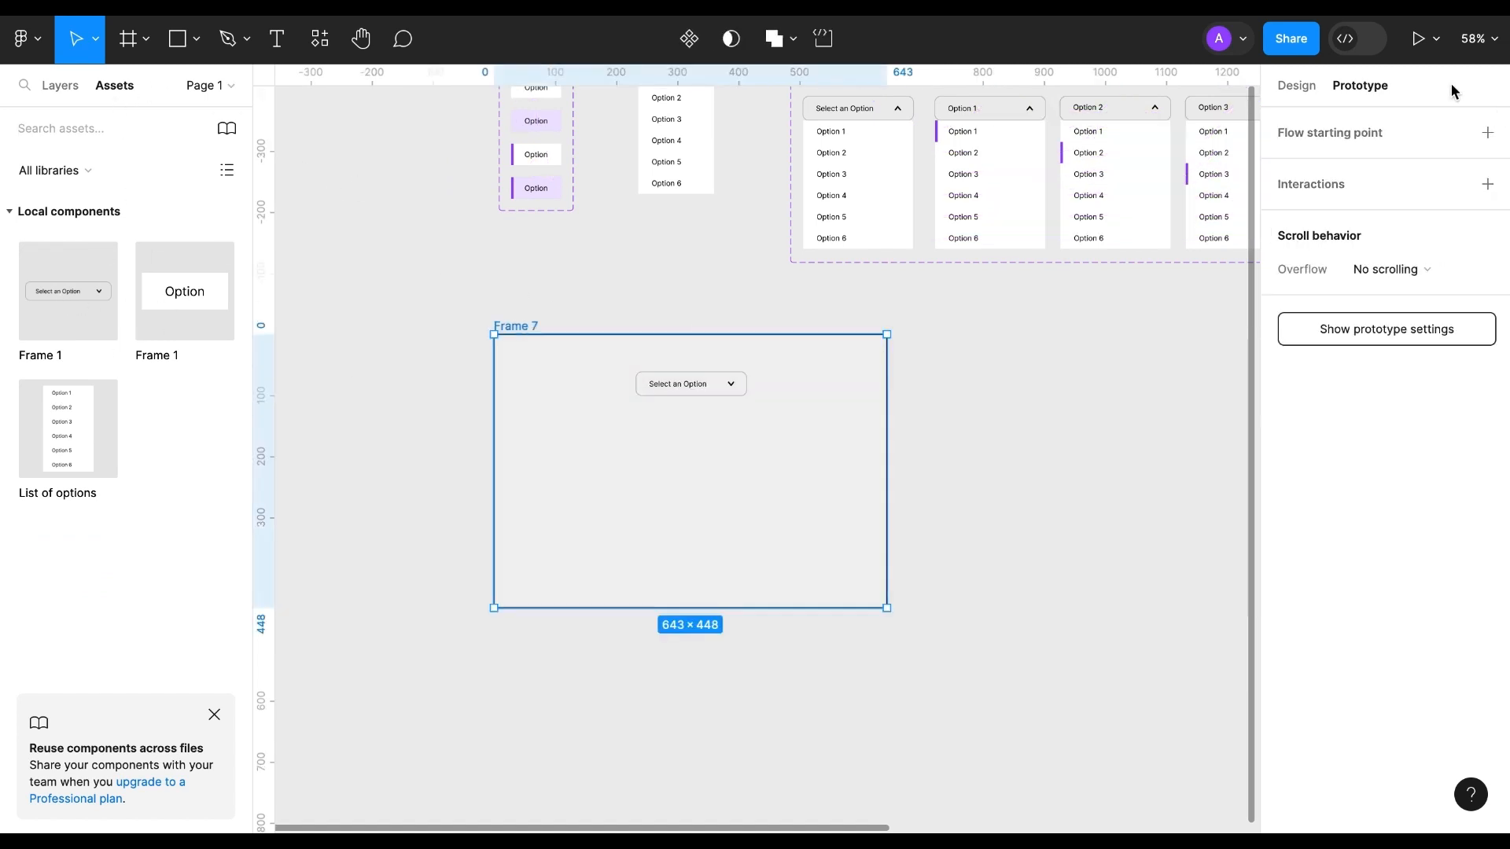
{"action": "left_click", "coordinate": [1420, 39]}
{"action": "left_click", "coordinate": [862, 207]}
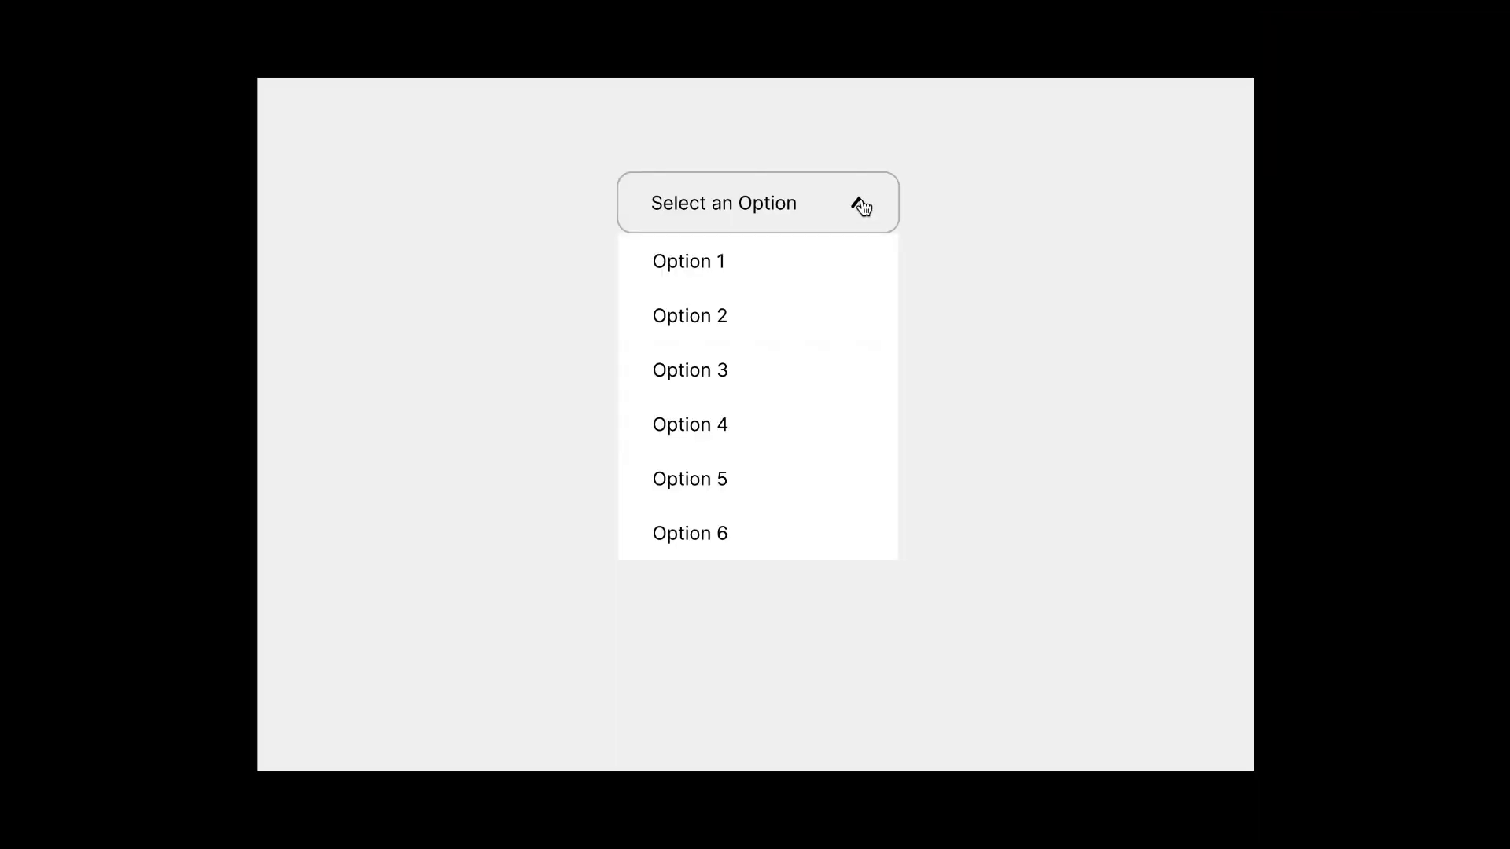
{"action": "left_click", "coordinate": [734, 262]}
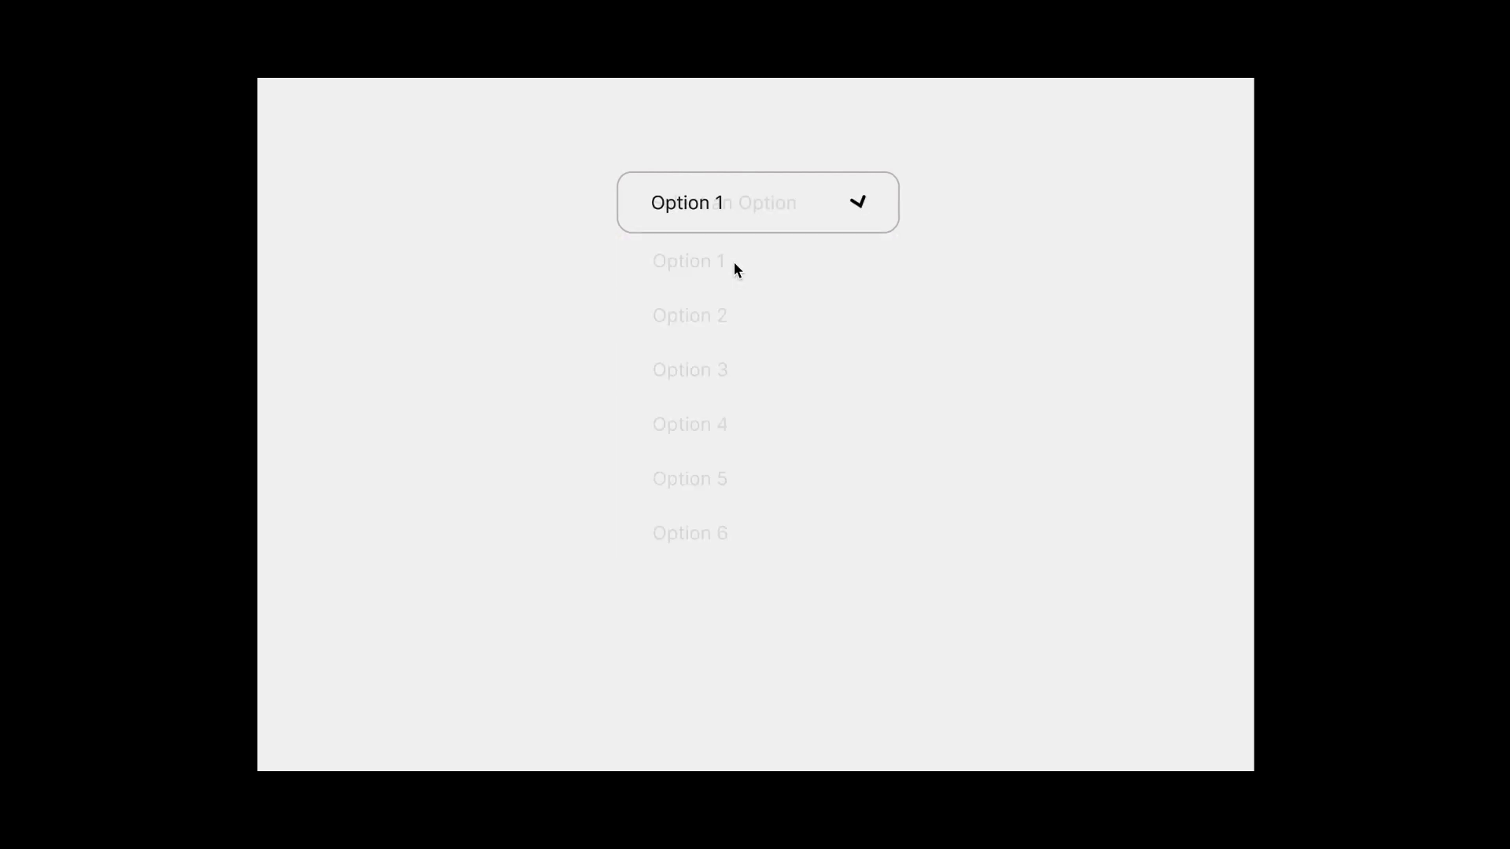
{"action": "left_click", "coordinate": [865, 199]}
{"action": "left_click", "coordinate": [748, 314]}
{"action": "left_click", "coordinate": [865, 220]}
{"action": "left_click", "coordinate": [762, 370]}
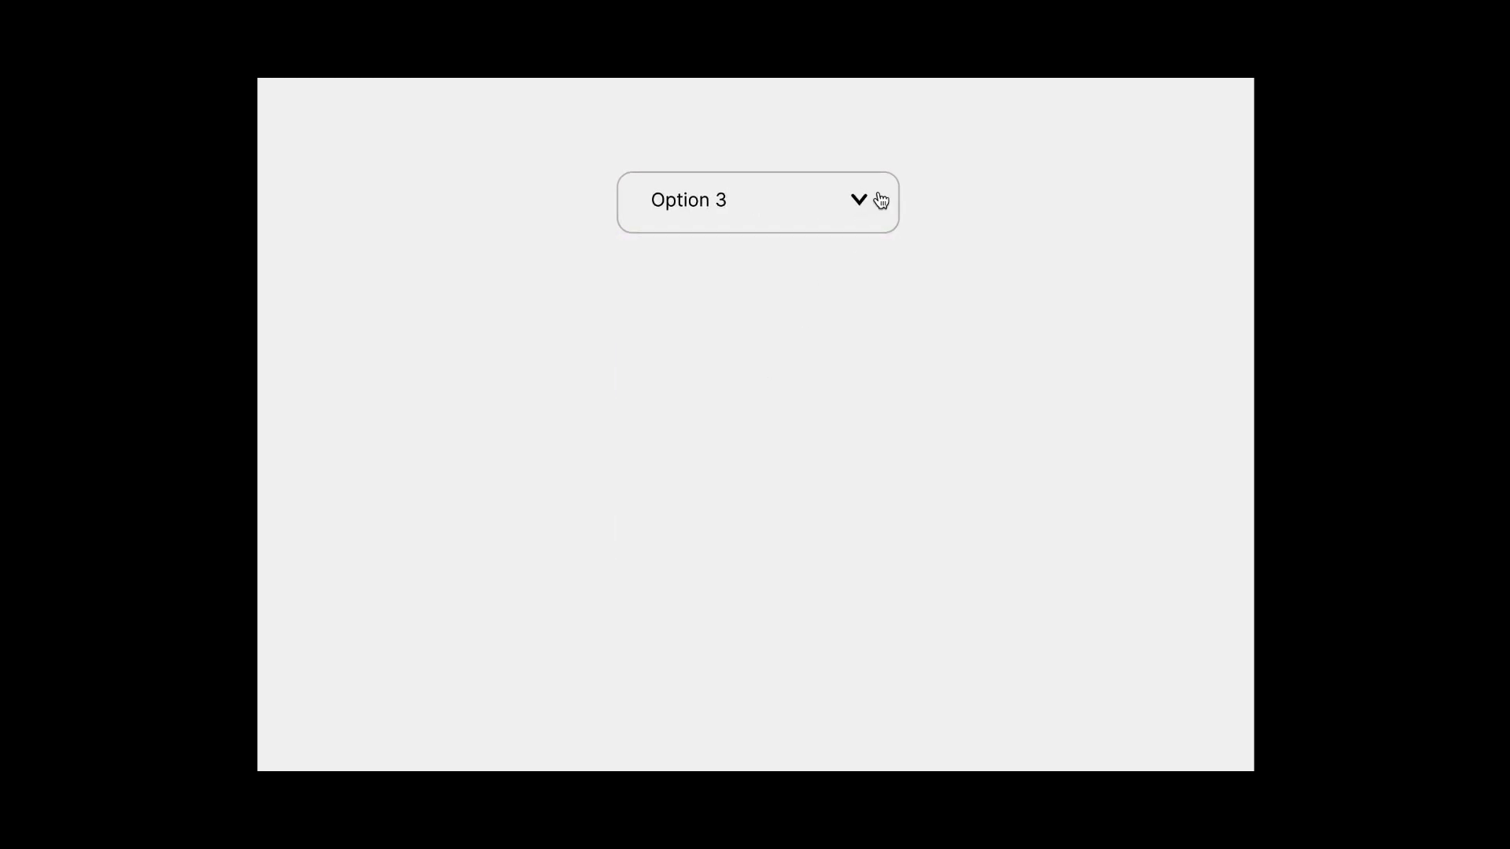
Step: Continue testing the dropdown in the preview by choosing Option 4, Option 5, Option 6 and Option 1
{"action": "left_click", "coordinate": [881, 200]}
{"action": "left_click", "coordinate": [748, 428]}
{"action": "left_click", "coordinate": [860, 202]}
{"action": "left_click", "coordinate": [775, 480]}
{"action": "left_click", "coordinate": [869, 211]}
{"action": "left_click", "coordinate": [768, 533]}
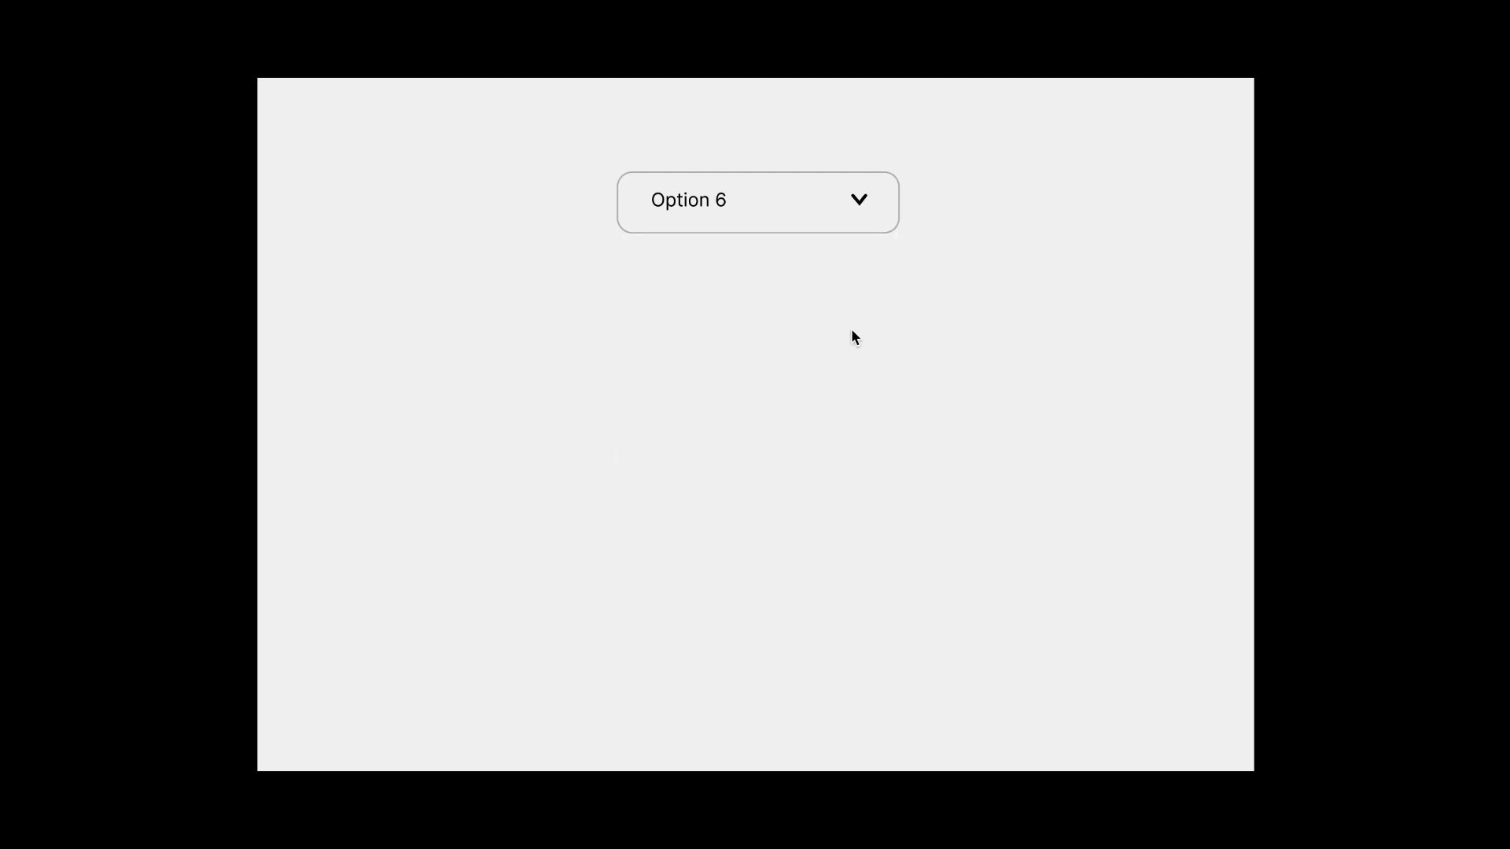
{"action": "left_click", "coordinate": [858, 217]}
{"action": "left_click", "coordinate": [755, 259]}
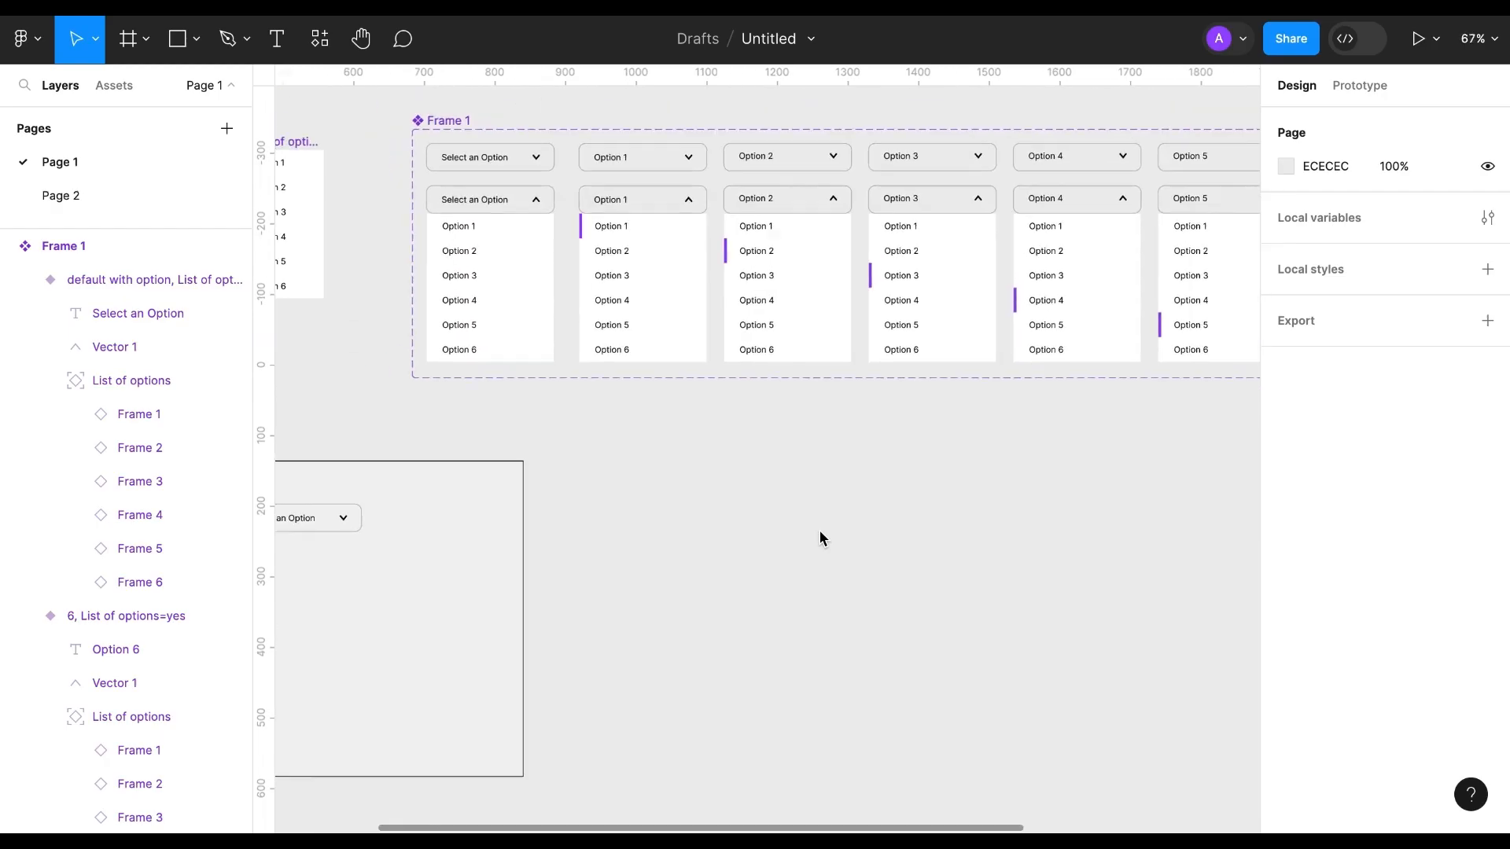
Step: Set the bottom corner radii of the headers in all open dropdown variants to 0
{"action": "left_click", "coordinate": [516, 301]}
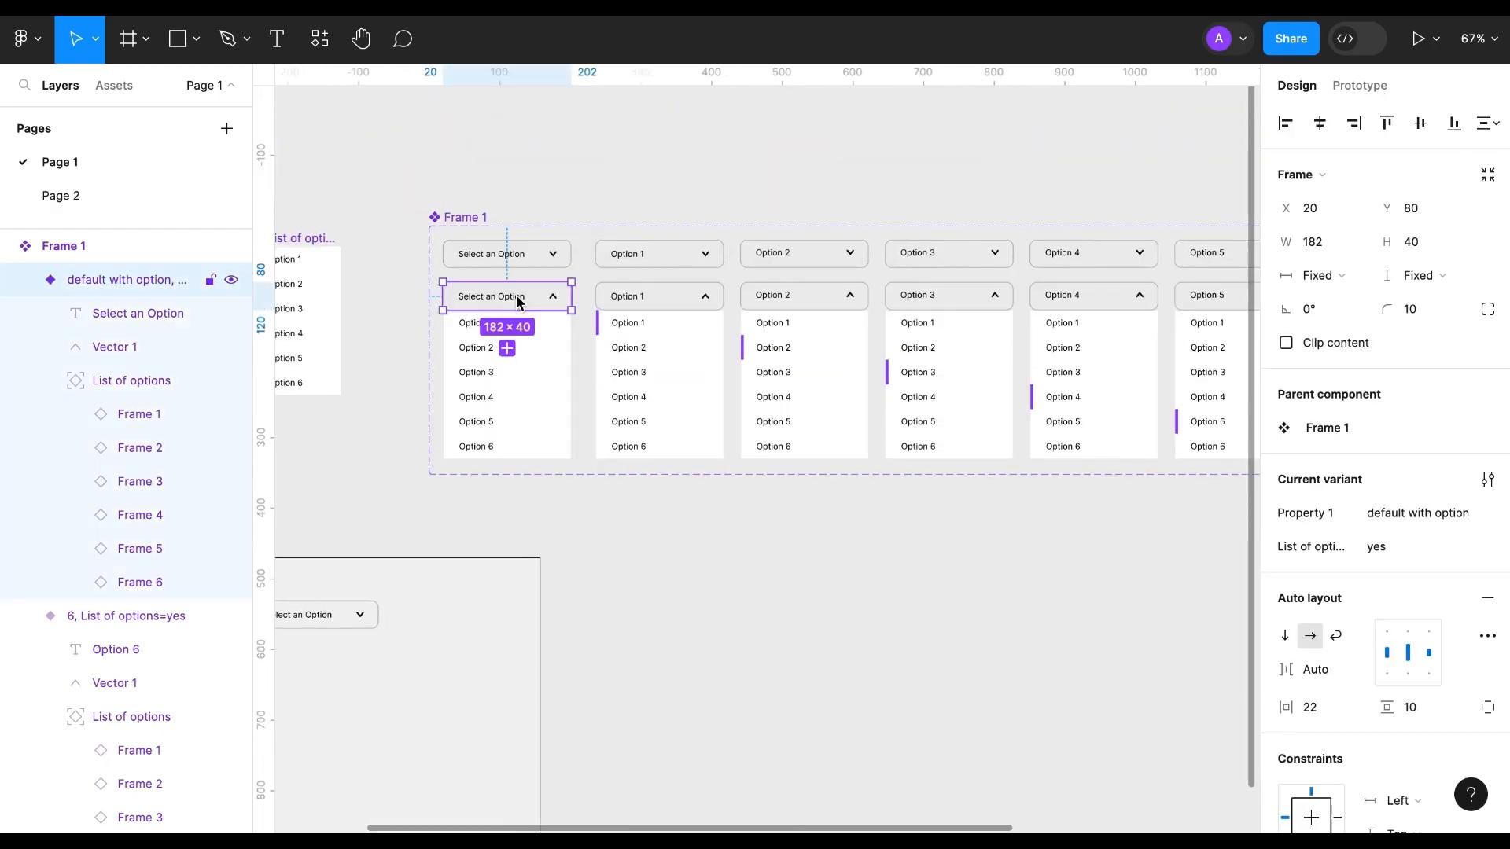
{"action": "left_click", "coordinate": [667, 305], "text": "shift"}
{"action": "left_click", "coordinate": [810, 303], "text": "shift"}
{"action": "left_click", "coordinate": [955, 303], "text": "shift"}
{"action": "left_click", "coordinate": [1101, 303], "text": "shift"}
{"action": "left_click", "coordinate": [1215, 300], "text": "shift"}
{"action": "scroll", "coordinate": [1203, 306], "scroll_direction": "right", "scroll_amount": 3}
{"action": "left_click", "coordinate": [1172, 319], "text": "shift"}
{"action": "left_click", "coordinate": [1487, 310]}
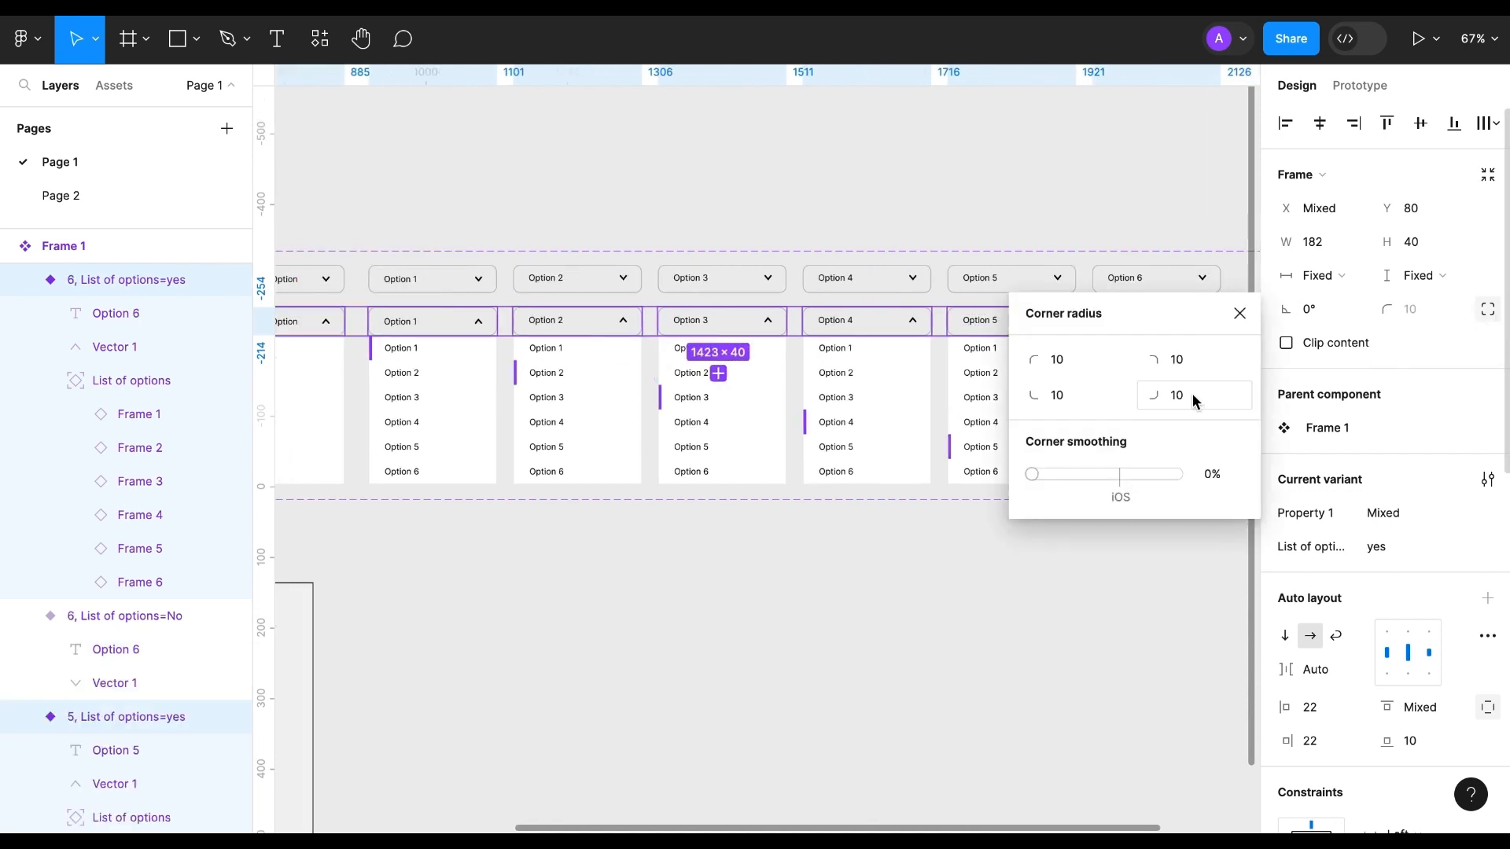
{"action": "type", "text": "0"}
Step: Add a B6B6B6 stroke to the option lists of all open dropdown variants
{"action": "scroll", "coordinate": [889, 508], "scroll_direction": "left", "scroll_amount": 3}
{"action": "left_click", "coordinate": [492, 436]}
{"action": "left_click", "coordinate": [644, 442], "text": "shift"}
{"action": "left_click", "coordinate": [786, 440], "text": "shift"}
{"action": "left_click", "coordinate": [928, 440], "text": "shift"}
{"action": "left_click", "coordinate": [1062, 440], "text": "shift"}
{"action": "left_click", "coordinate": [1174, 440], "text": "shift"}
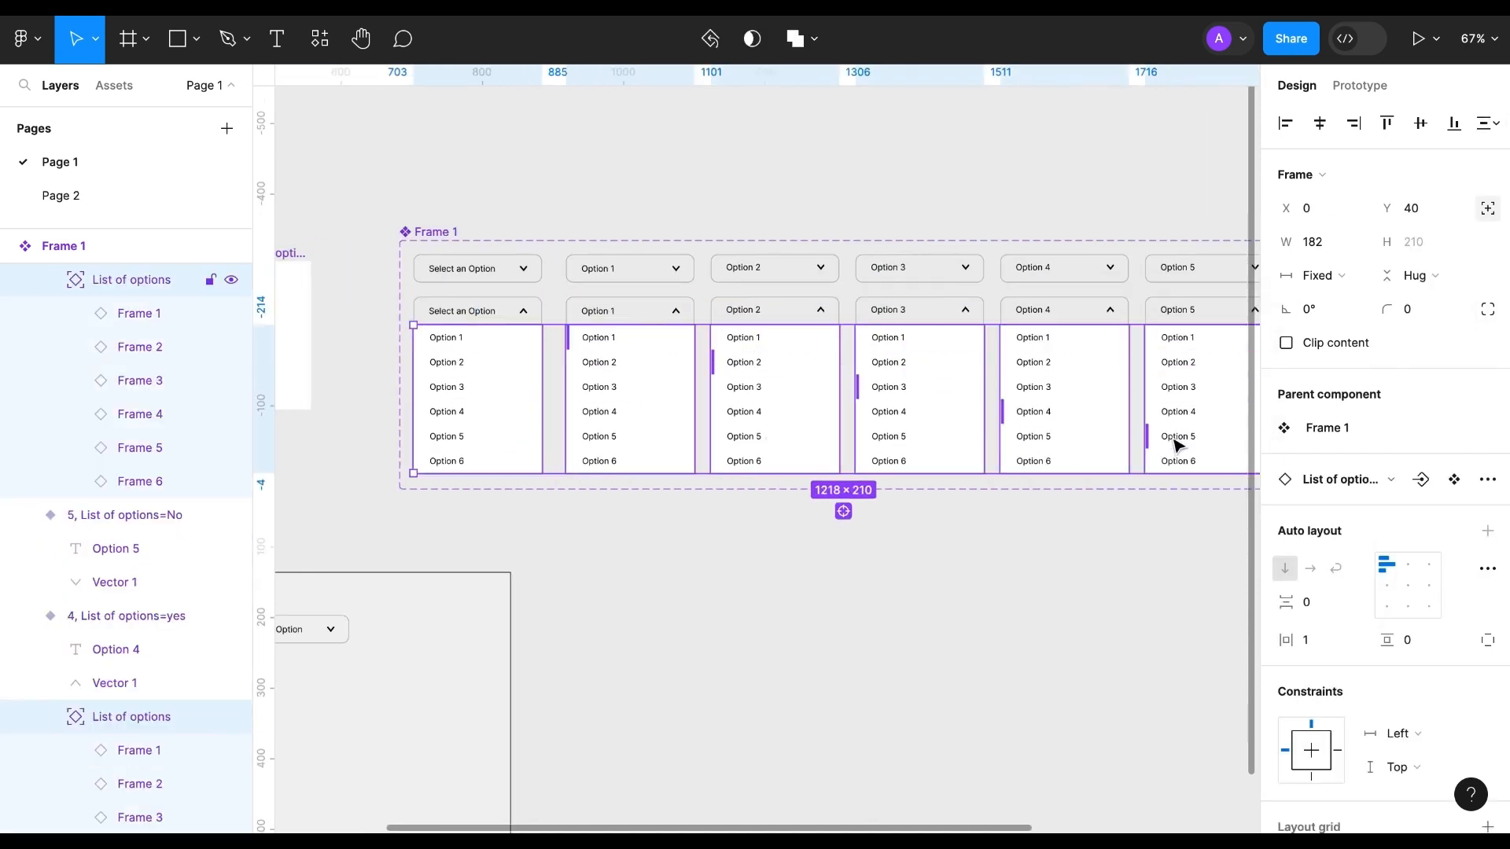
{"action": "scroll", "coordinate": [1361, 574], "scroll_direction": "down", "scroll_amount": 1}
{"action": "left_click", "coordinate": [1487, 620]}
{"action": "left_click", "coordinate": [1288, 652]}
{"action": "type", "text": "B6B6B6"}
{"action": "key", "text": "Return"}
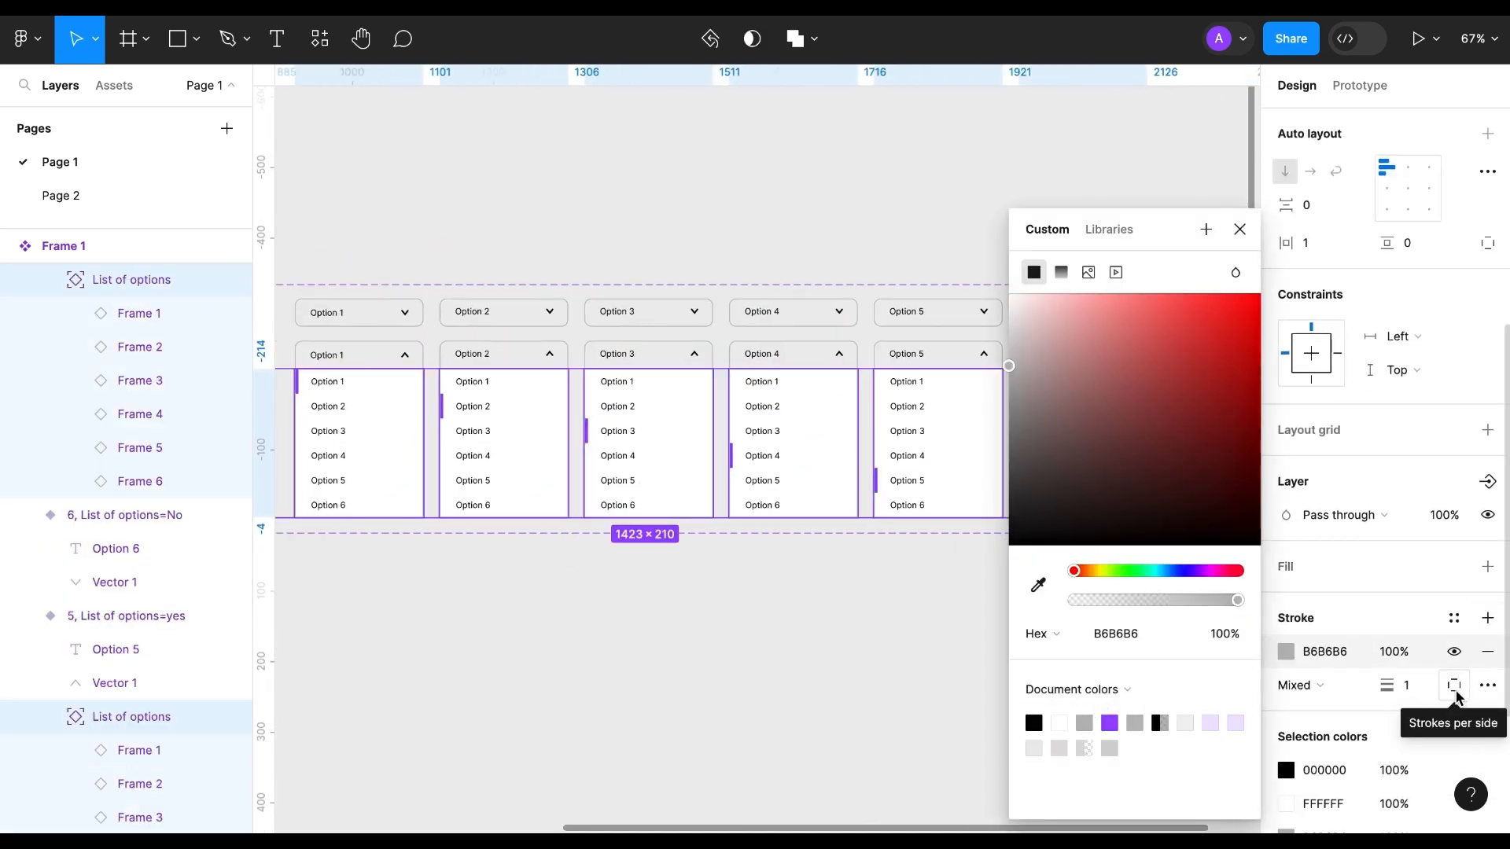
Step: Set the top-side stroke of the selected option lists to 0, keeping the other sides
{"action": "left_click", "coordinate": [1455, 689]}
{"action": "left_click", "coordinate": [1416, 813]}
{"action": "type", "text": "0"}
{"action": "left_click", "coordinate": [775, 688]}
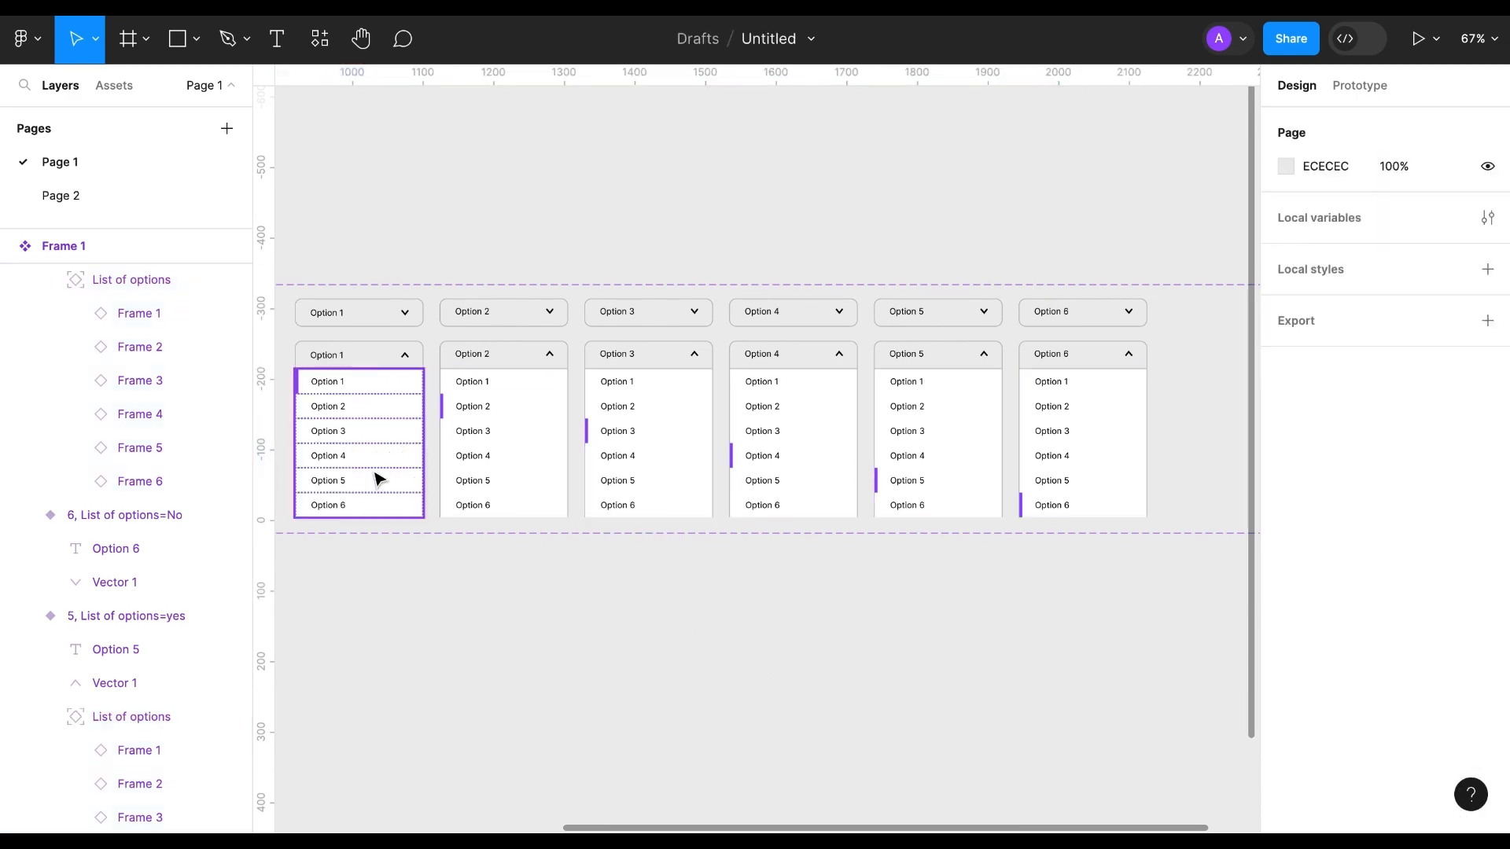
Step: Set the stroke position to Outside on the option lists of the open Option 1 to Option 6 variants
{"action": "left_click", "coordinate": [379, 477]}
{"action": "left_click", "coordinate": [507, 471], "text": "shift"}
{"action": "left_click", "coordinate": [649, 471], "text": "shift"}
{"action": "left_click", "coordinate": [791, 470], "text": "shift"}
{"action": "left_click", "coordinate": [928, 469], "text": "shift"}
{"action": "left_click", "coordinate": [1078, 468], "text": "shift"}
{"action": "left_click", "coordinate": [1301, 402]}
{"action": "left_click", "coordinate": [1306, 434]}
Step: Set the stroke position to Outside on the headers of the open dropdown variants
{"action": "scroll", "coordinate": [920, 617], "scroll_direction": "left", "scroll_amount": 5}
{"action": "scroll", "coordinate": [920, 617], "scroll_direction": "up", "scroll_amount": 5}
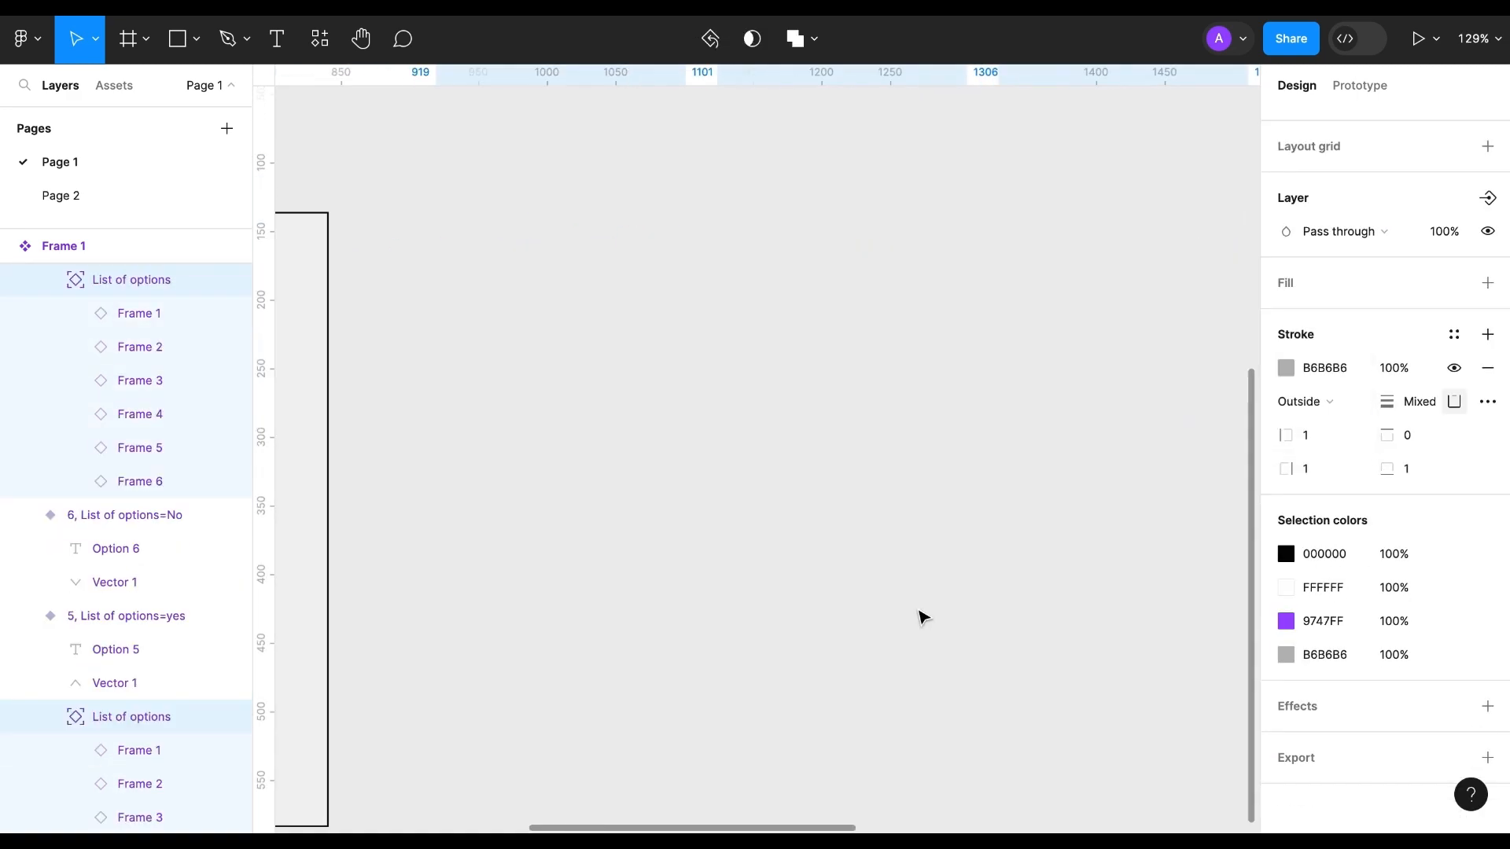
{"action": "scroll", "coordinate": [920, 617], "scroll_direction": "up", "scroll_amount": 5}
{"action": "left_click", "coordinate": [846, 649]}
{"action": "left_click", "coordinate": [567, 186]}
{"action": "left_click", "coordinate": [799, 189], "text": "shift"}
{"action": "left_click", "coordinate": [1084, 185], "text": "shift"}
{"action": "scroll", "coordinate": [944, 212], "scroll_direction": "right", "scroll_amount": 10}
{"action": "left_click", "coordinate": [755, 224], "text": "shift"}
{"action": "left_click", "coordinate": [1013, 225], "text": "shift"}
{"action": "left_click", "coordinate": [810, 269], "text": "shift"}
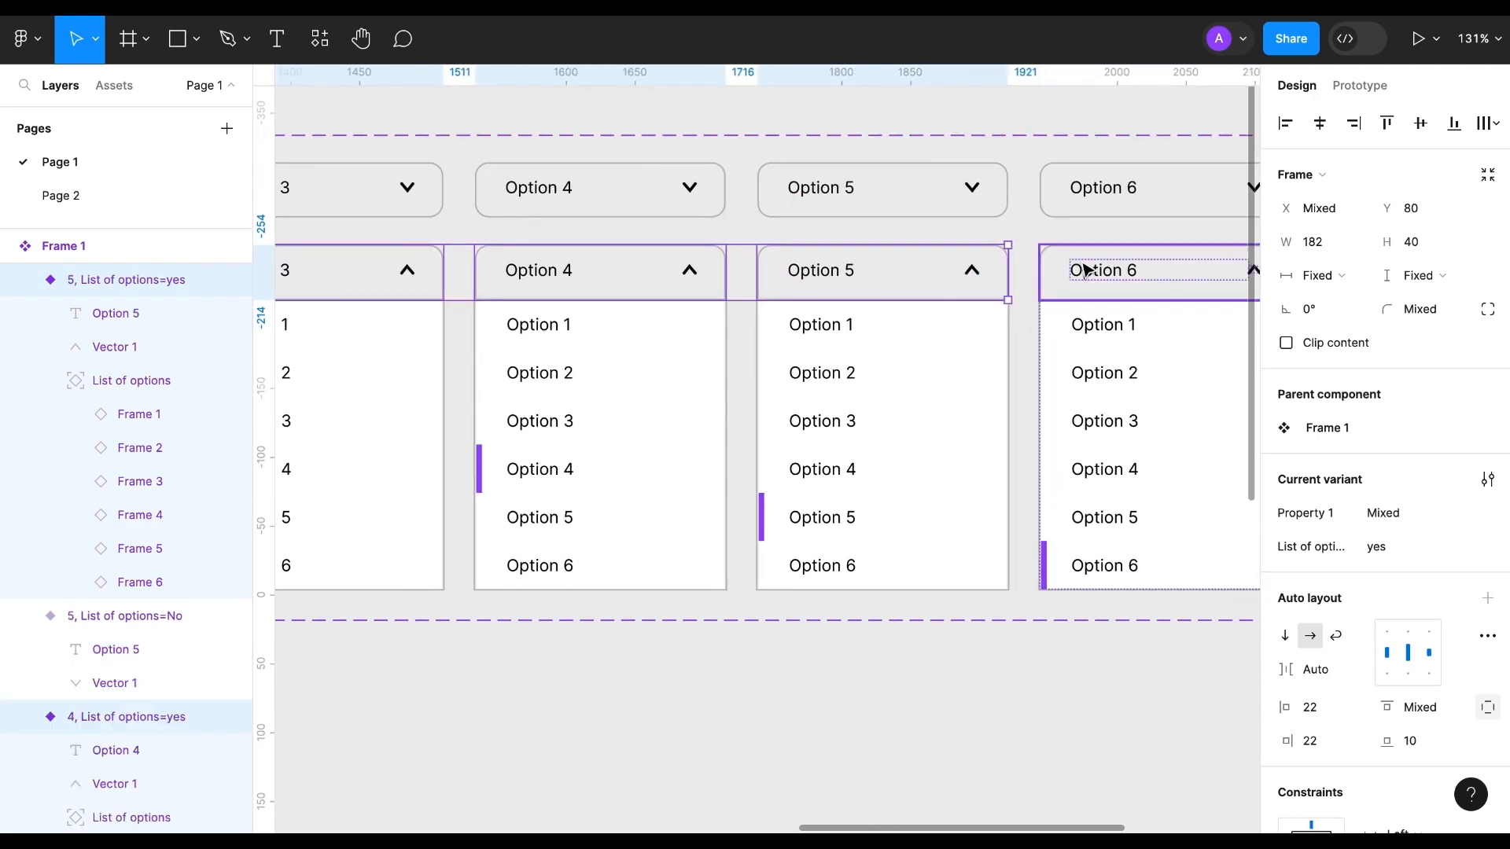
{"action": "left_click", "coordinate": [1085, 270], "text": "shift"}
{"action": "scroll", "coordinate": [1338, 692], "scroll_direction": "down", "scroll_amount": 8}
{"action": "left_click", "coordinate": [1323, 552]}
{"action": "left_click", "coordinate": [1325, 580]}
{"action": "left_click", "coordinate": [892, 709]}
Step: Round the bottom-left and bottom-right corners of the option lists in all open variants to 10
{"action": "scroll", "coordinate": [892, 709], "scroll_direction": "left", "scroll_amount": 10}
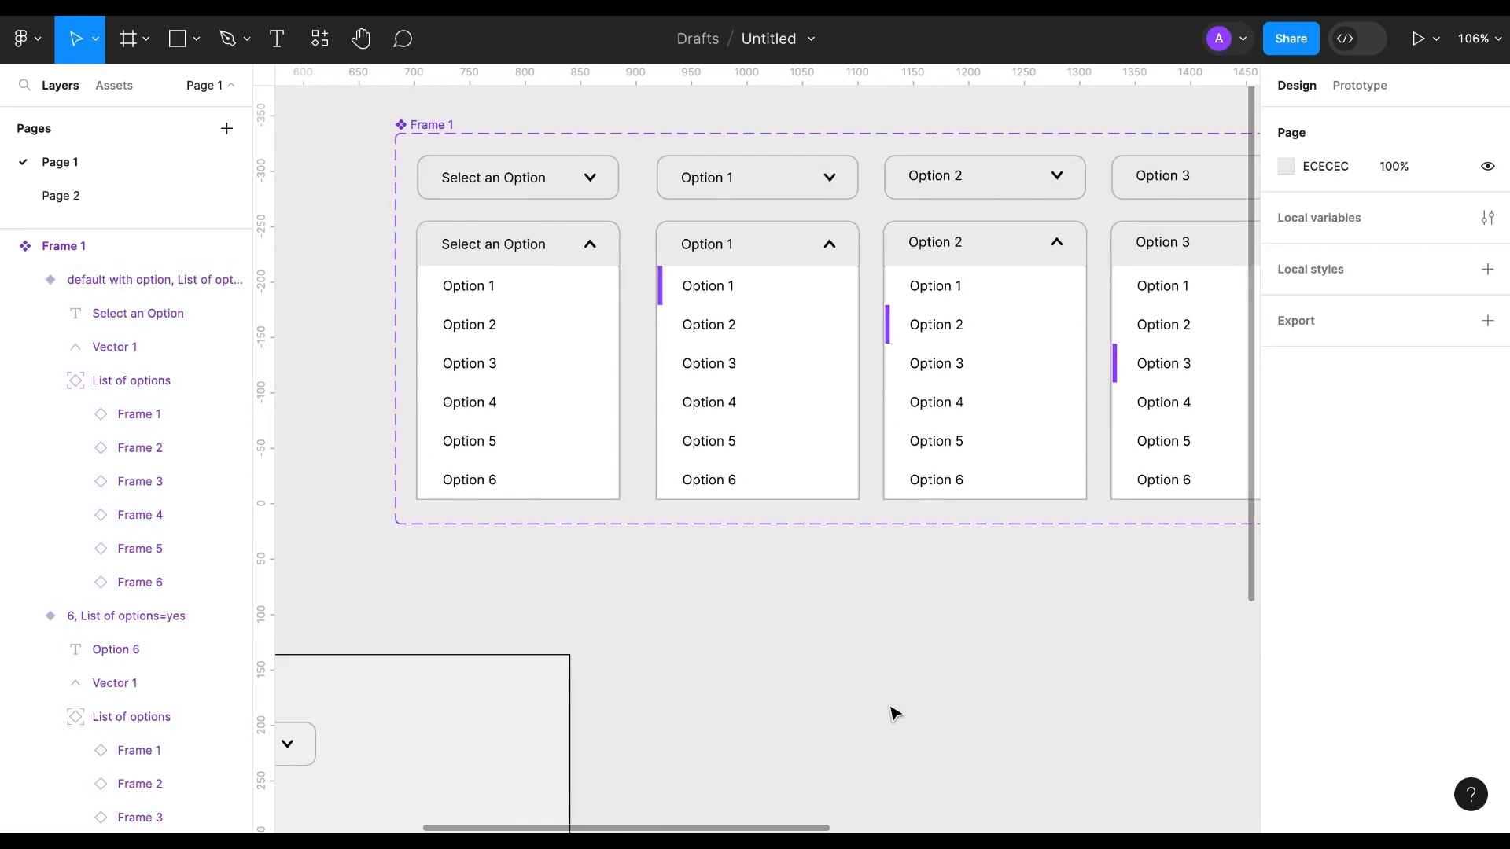
{"action": "left_click", "coordinate": [551, 464]}
{"action": "left_click", "coordinate": [755, 460], "text": "shift"}
{"action": "left_click", "coordinate": [946, 452], "text": "shift"}
{"action": "scroll", "coordinate": [947, 454], "scroll_direction": "right", "scroll_amount": 6}
{"action": "left_click", "coordinate": [999, 462], "text": "shift"}
{"action": "left_click", "coordinate": [1141, 472], "text": "shift"}
{"action": "scroll", "coordinate": [1117, 472], "scroll_direction": "right", "scroll_amount": 5}
{"action": "left_click", "coordinate": [999, 475], "text": "shift"}
{"action": "left_click", "coordinate": [1487, 309]}
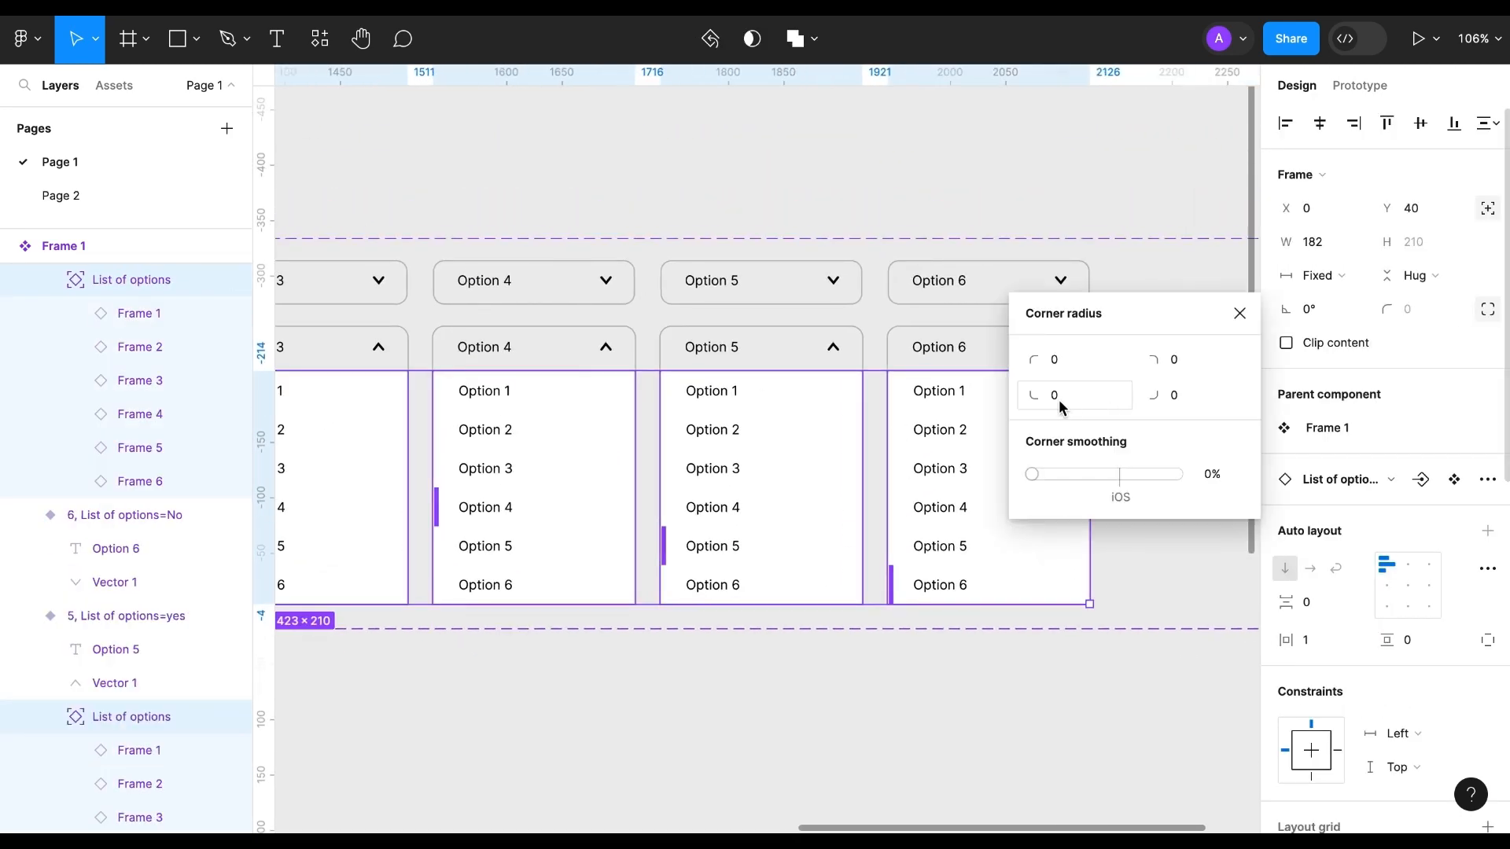
{"action": "left_click", "coordinate": [1062, 398]}
{"action": "type", "text": "10"}
{"action": "left_click", "coordinate": [1172, 398]}
{"action": "type", "text": "10"}
{"action": "left_click", "coordinate": [1240, 314]}
Step: Remove the fill from the Default and selected variants of the option row component
{"action": "scroll", "coordinate": [937, 596], "scroll_direction": "left", "scroll_amount": 15}
{"action": "left_click", "coordinate": [466, 281]}
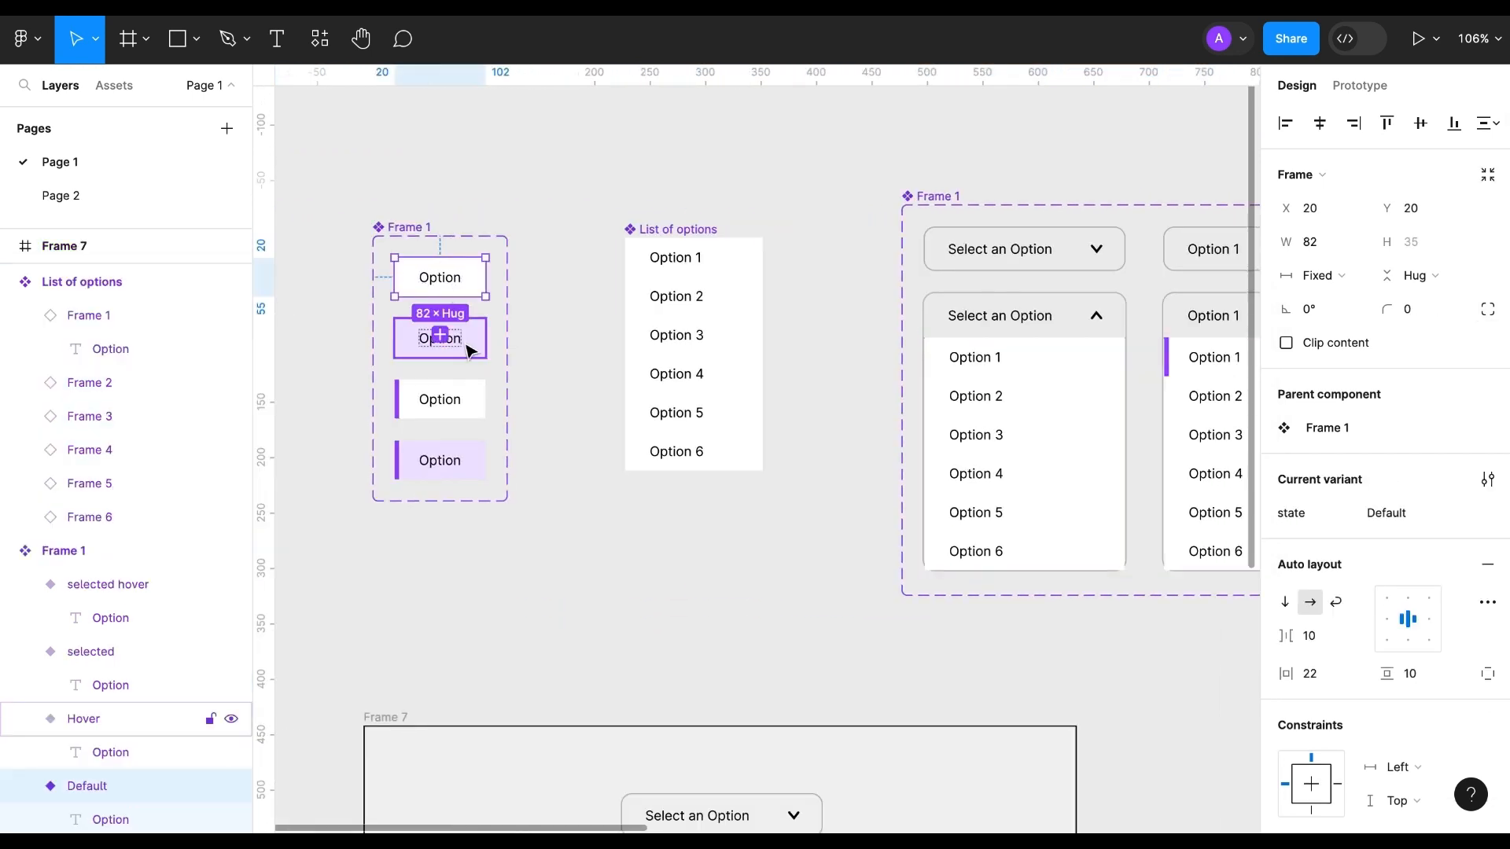
{"action": "left_click", "coordinate": [467, 399], "text": "shift"}
{"action": "scroll", "coordinate": [1470, 564], "scroll_direction": "down", "scroll_amount": 7}
{"action": "scroll", "coordinate": [1488, 574], "scroll_direction": "down", "scroll_amount": 1}
{"action": "left_click", "coordinate": [1487, 423]}
{"action": "left_click", "coordinate": [1054, 664]}
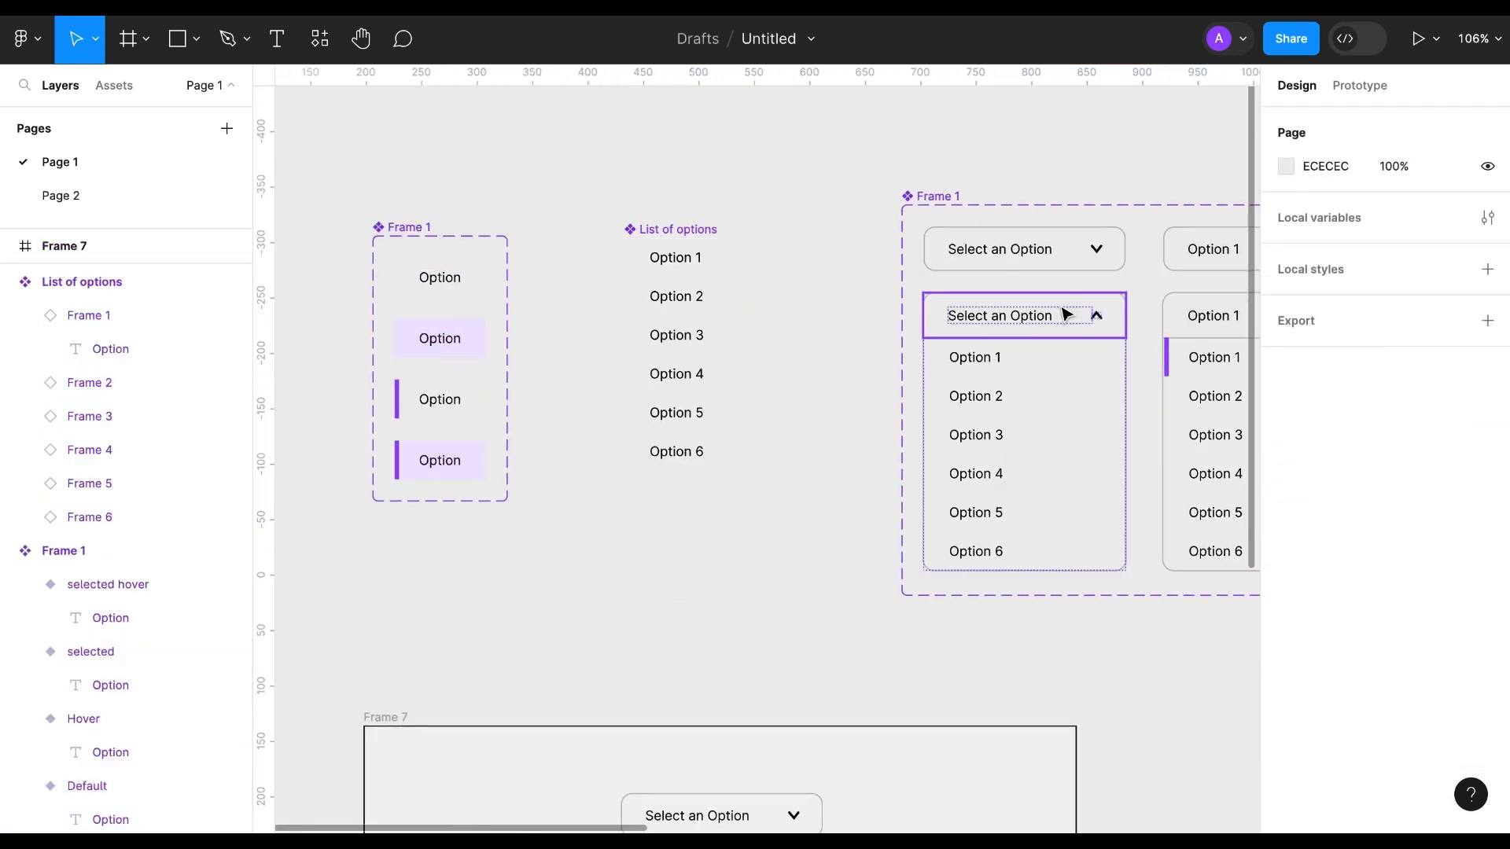
Step: Set the corner radius of the option row's Hover variant to 10
{"action": "left_click", "coordinate": [474, 346]}
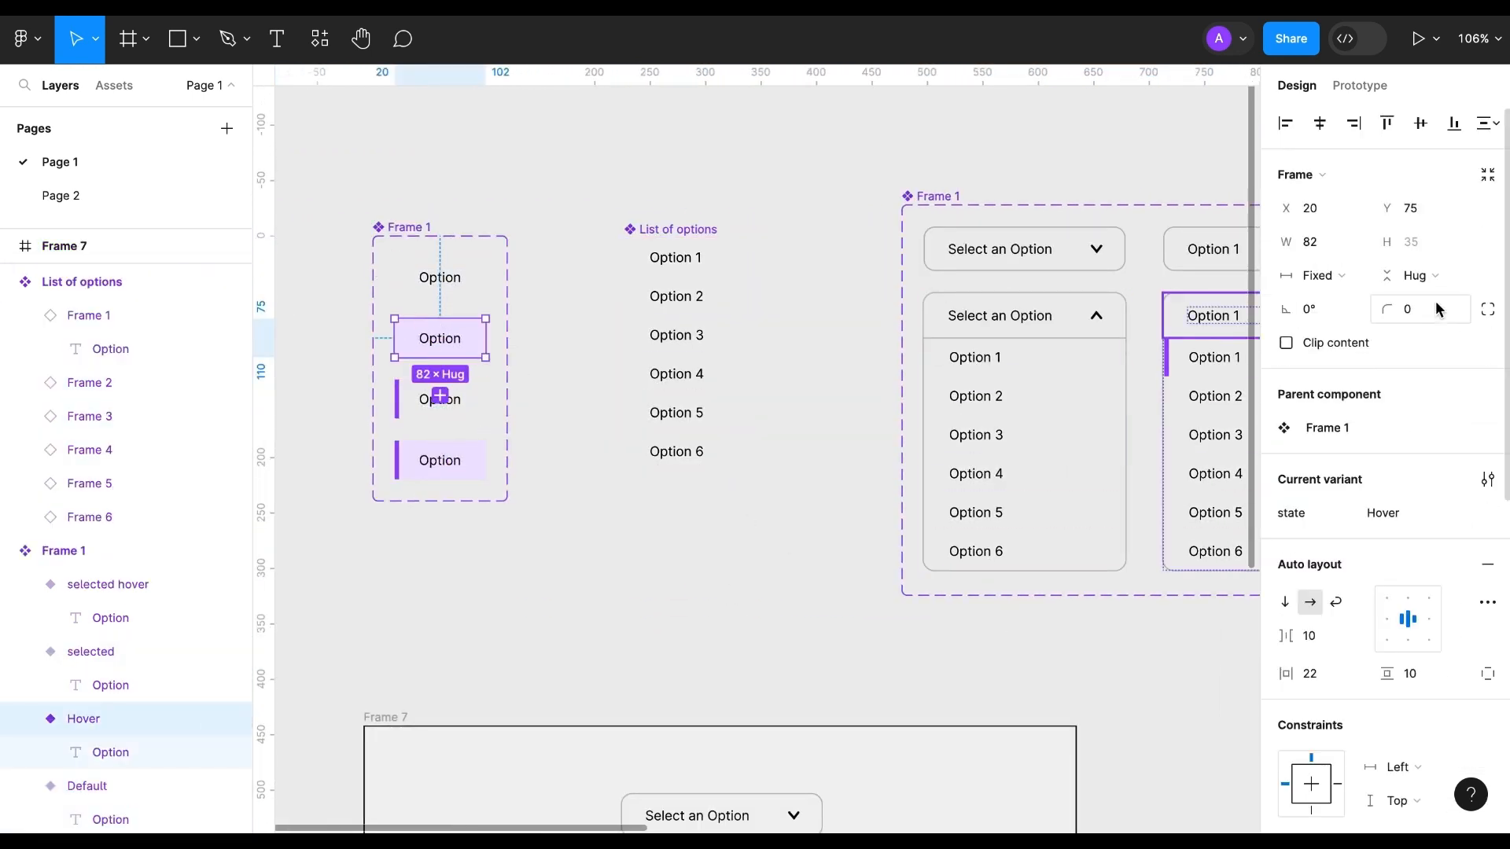
{"action": "left_click", "coordinate": [1407, 314]}
{"action": "type", "text": "10"}
{"action": "key", "text": "Return"}
{"action": "left_click", "coordinate": [729, 591]}
Step: Preview Frame 7 and check the row hover highlight and option picking in the restyled dropdown
{"action": "scroll", "coordinate": [728, 591], "scroll_direction": "down", "scroll_amount": 5}
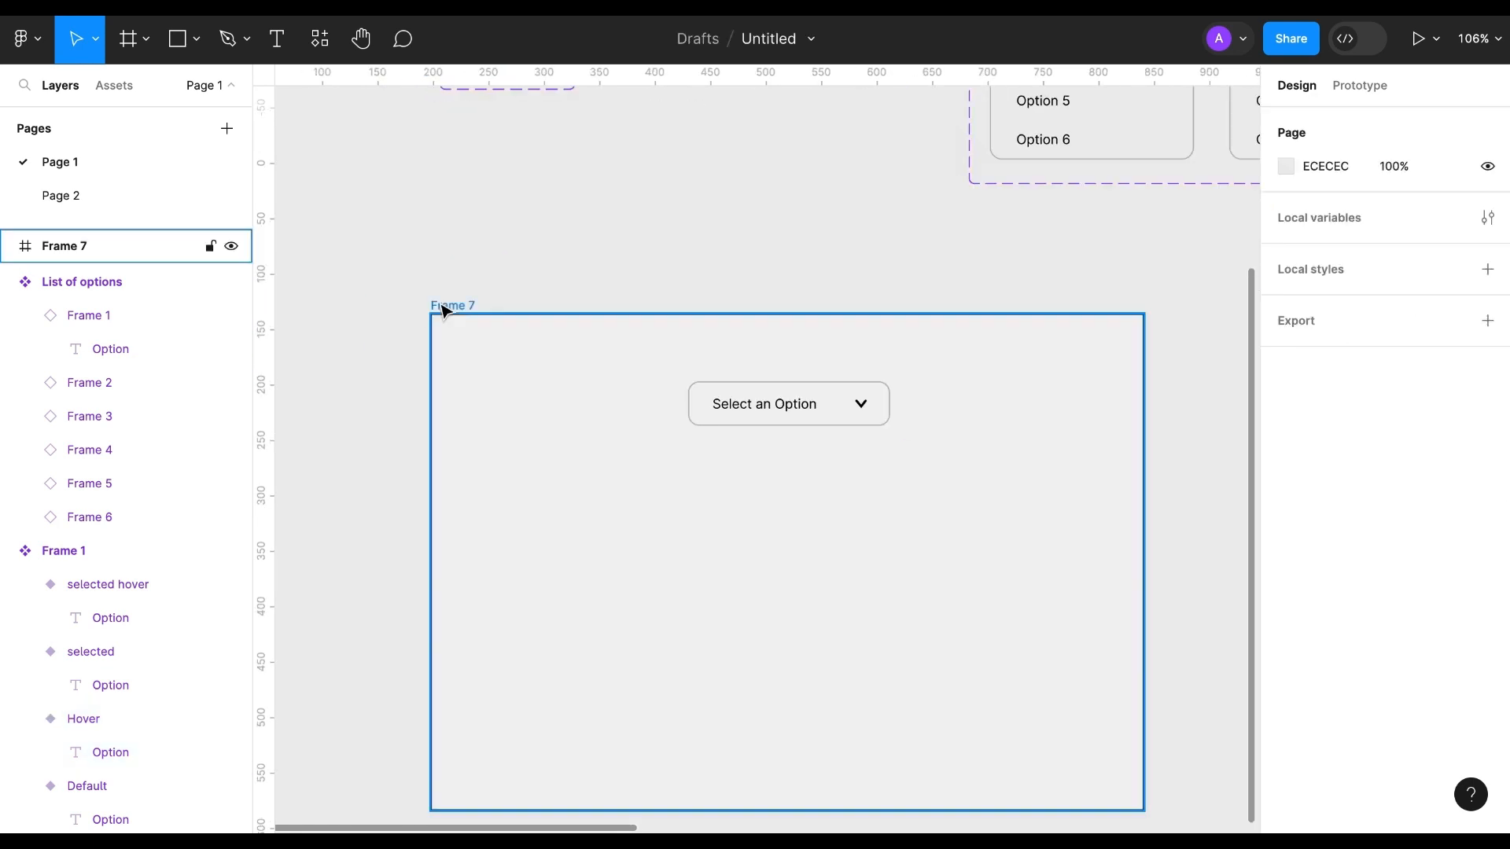
{"action": "left_click", "coordinate": [441, 308]}
{"action": "scroll", "coordinate": [605, 412], "scroll_direction": "down", "scroll_amount": 2}
{"action": "left_click", "coordinate": [860, 205]}
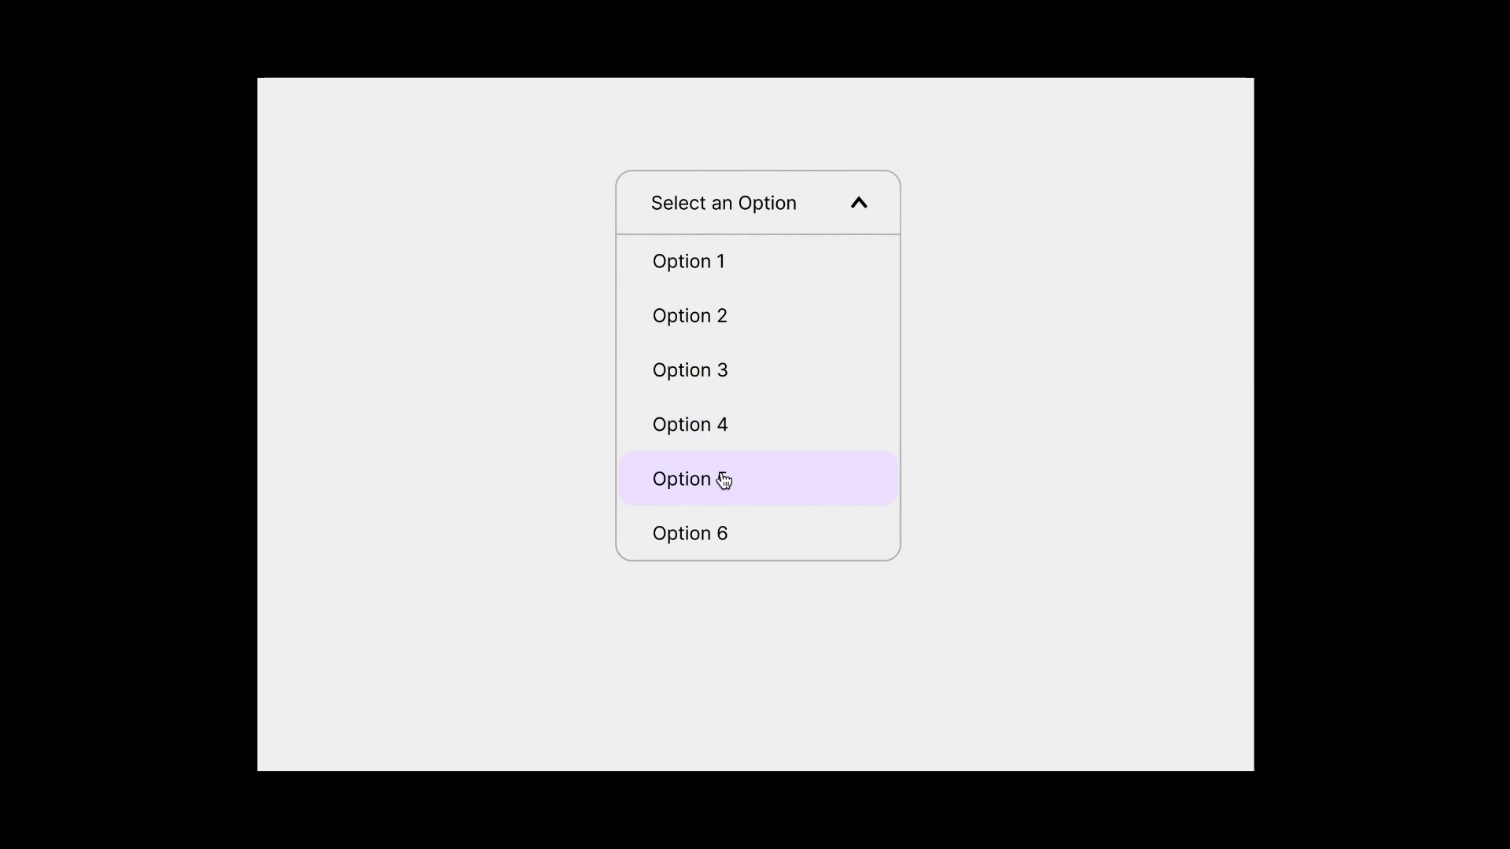
{"action": "left_click", "coordinate": [768, 277]}
{"action": "left_click", "coordinate": [762, 247]}
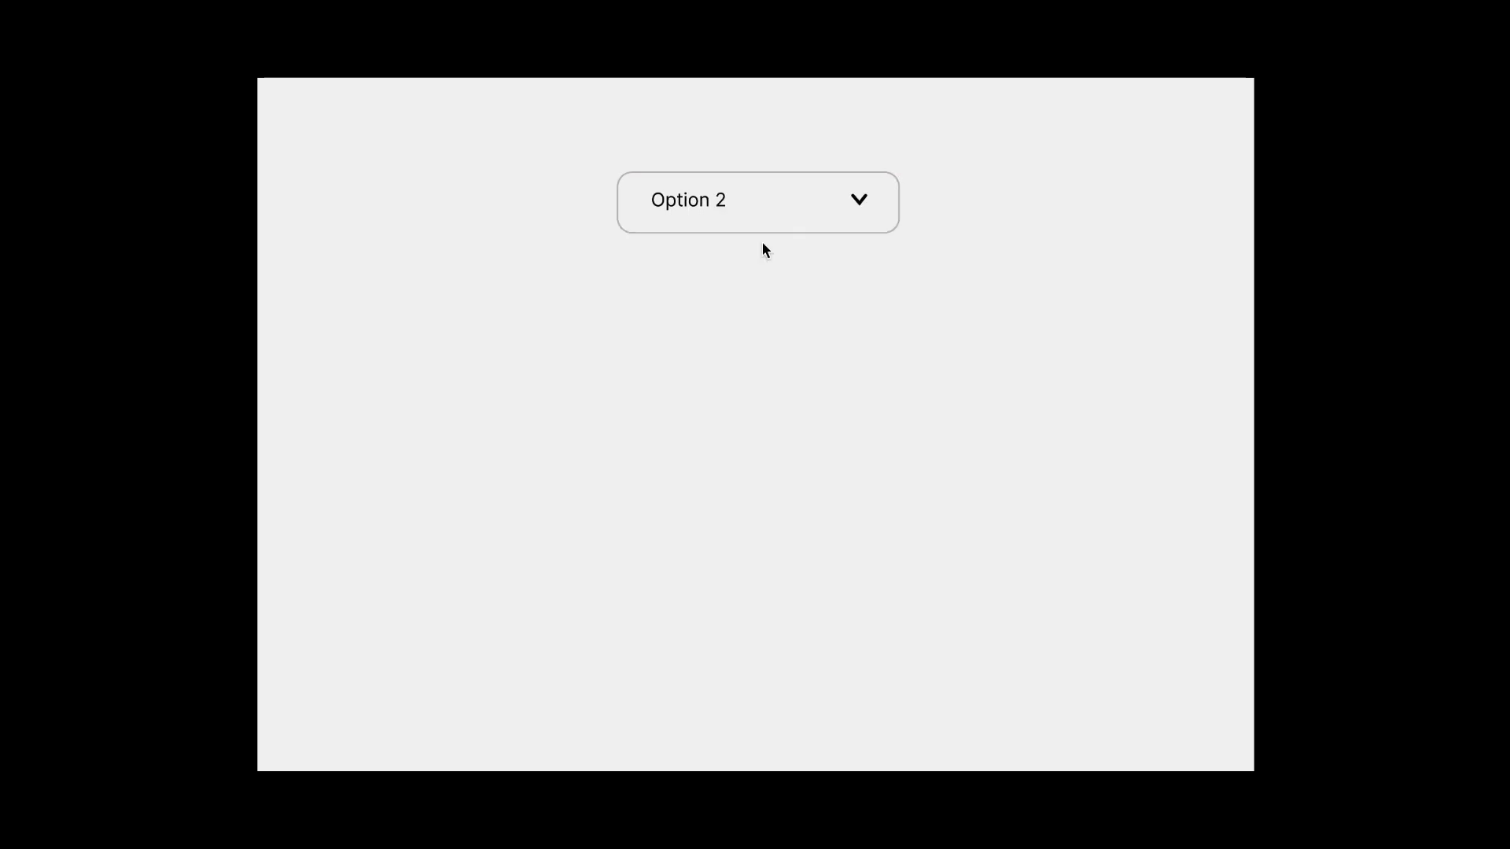
{"action": "left_click", "coordinate": [731, 364]}
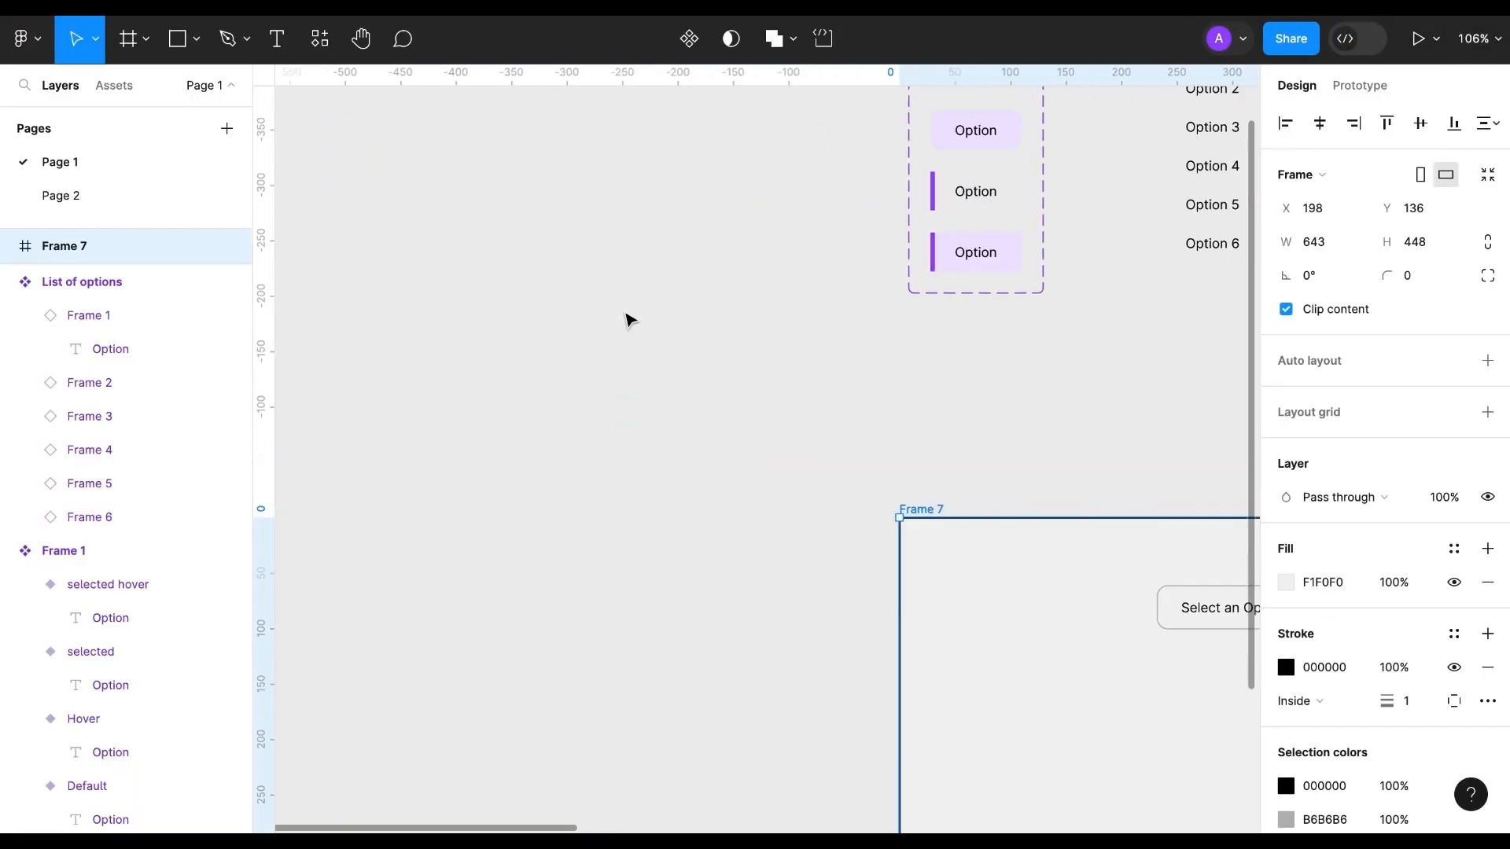
Step: Set the corner radius of the option row's Hover variant to 5
{"action": "scroll", "coordinate": [627, 318], "scroll_direction": "up", "scroll_amount": 5}
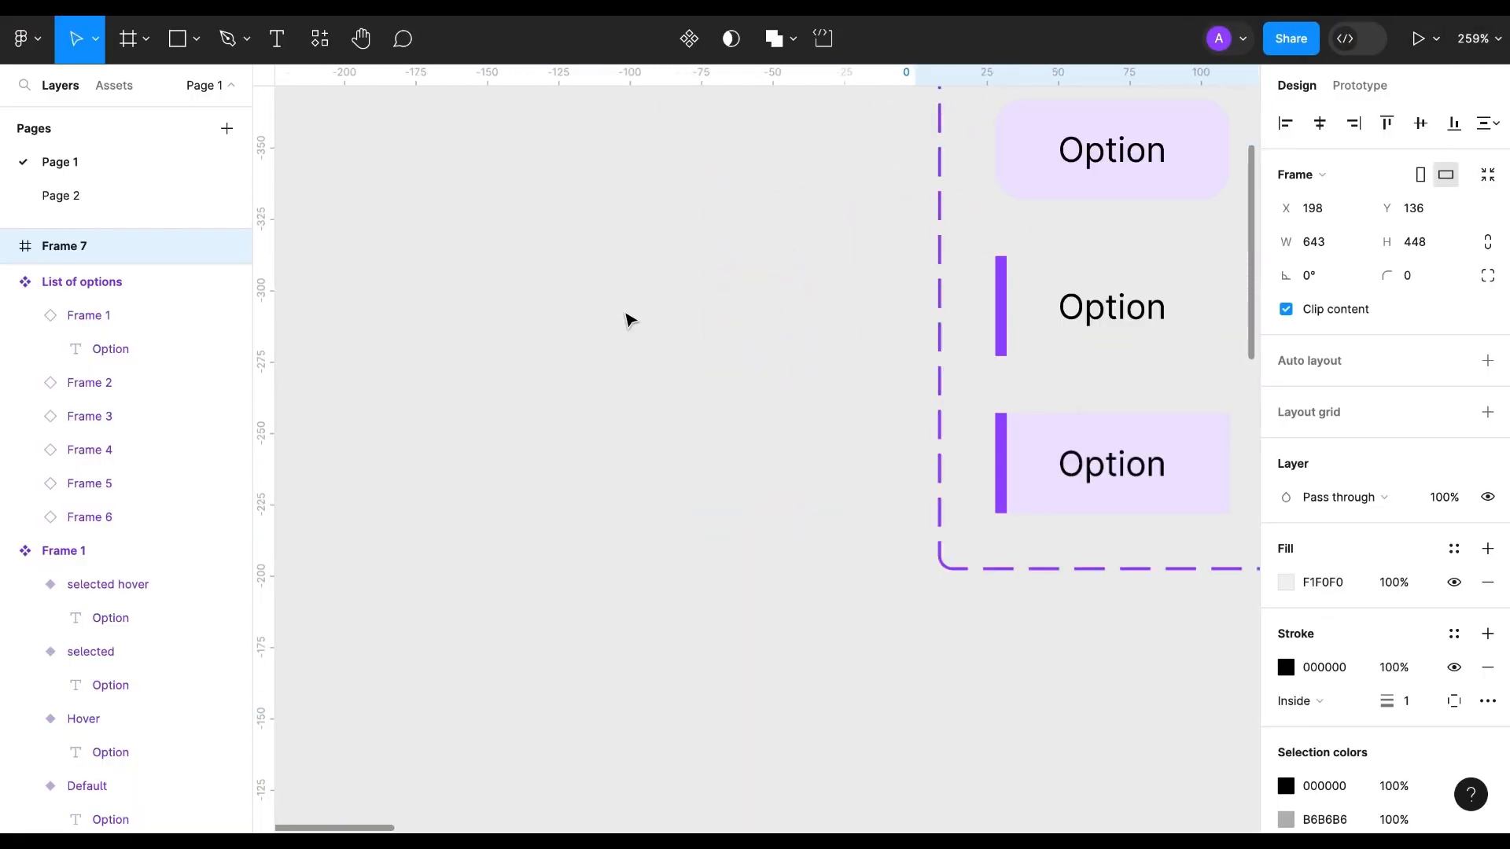
{"action": "scroll", "coordinate": [681, 317], "scroll_direction": "right", "scroll_amount": 5}
{"action": "left_click", "coordinate": [734, 314]}
{"action": "left_click", "coordinate": [1416, 315]}
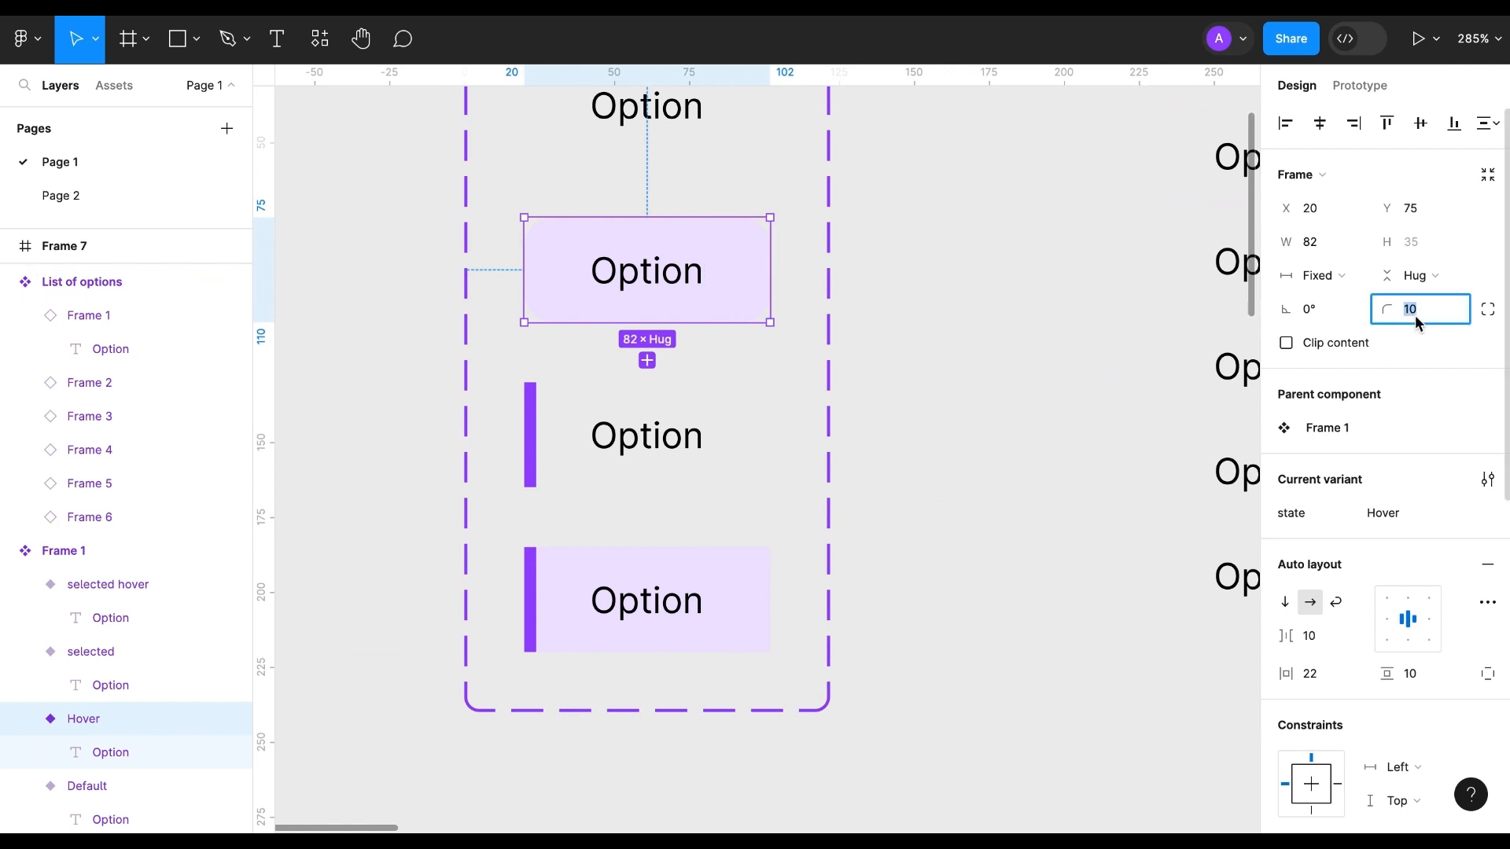
{"action": "type", "text": "5"}
Step: Lower the light purple fill of the Hover and selected hover row variants to 50% opacity
{"action": "left_click", "coordinate": [746, 600], "text": "shift"}
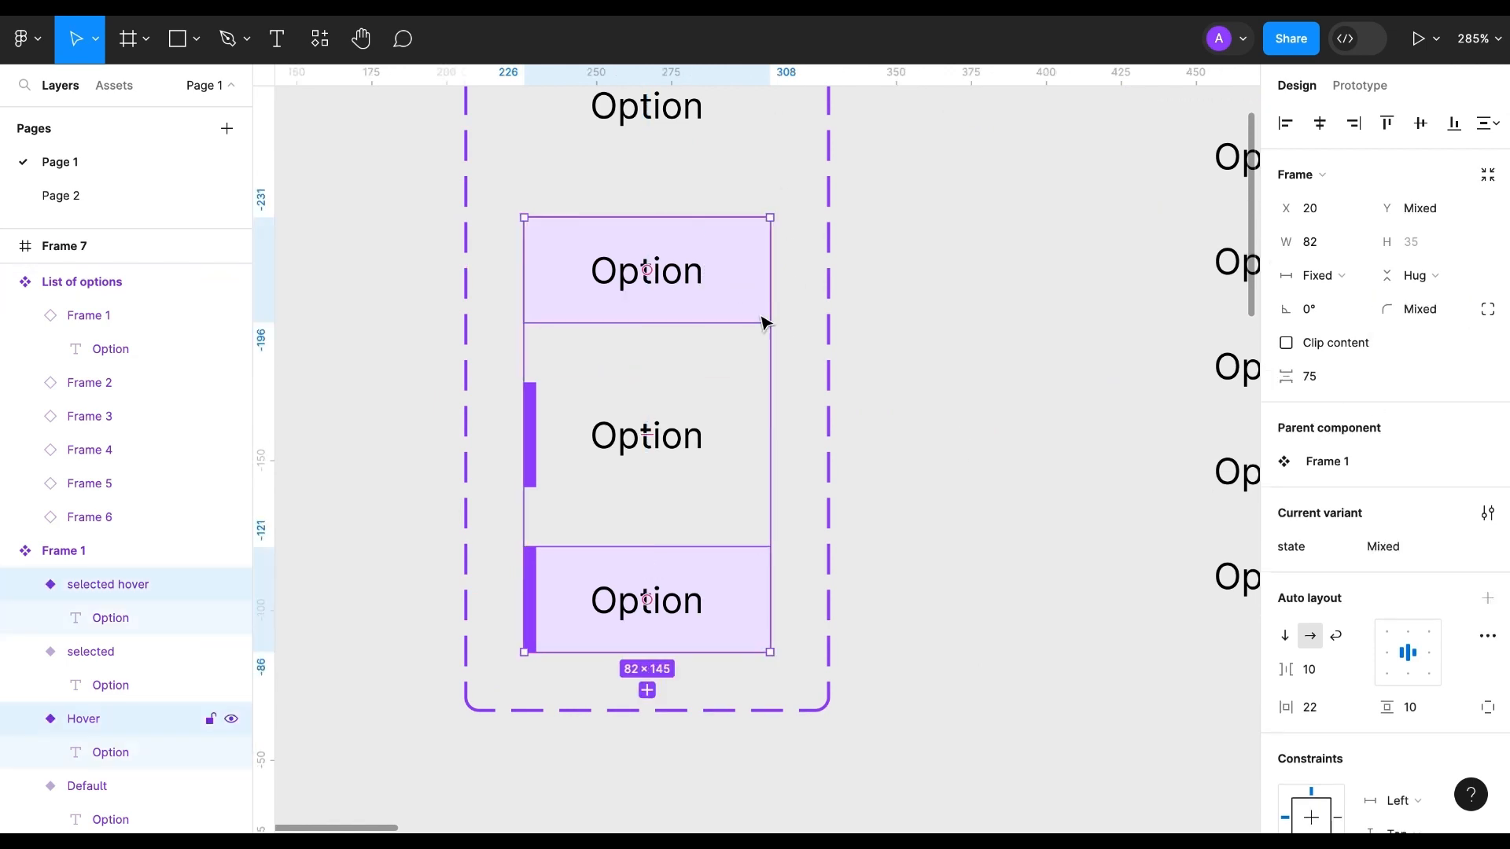
{"action": "scroll", "coordinate": [1457, 608], "scroll_direction": "down", "scroll_amount": 6}
{"action": "key", "text": "Return"}
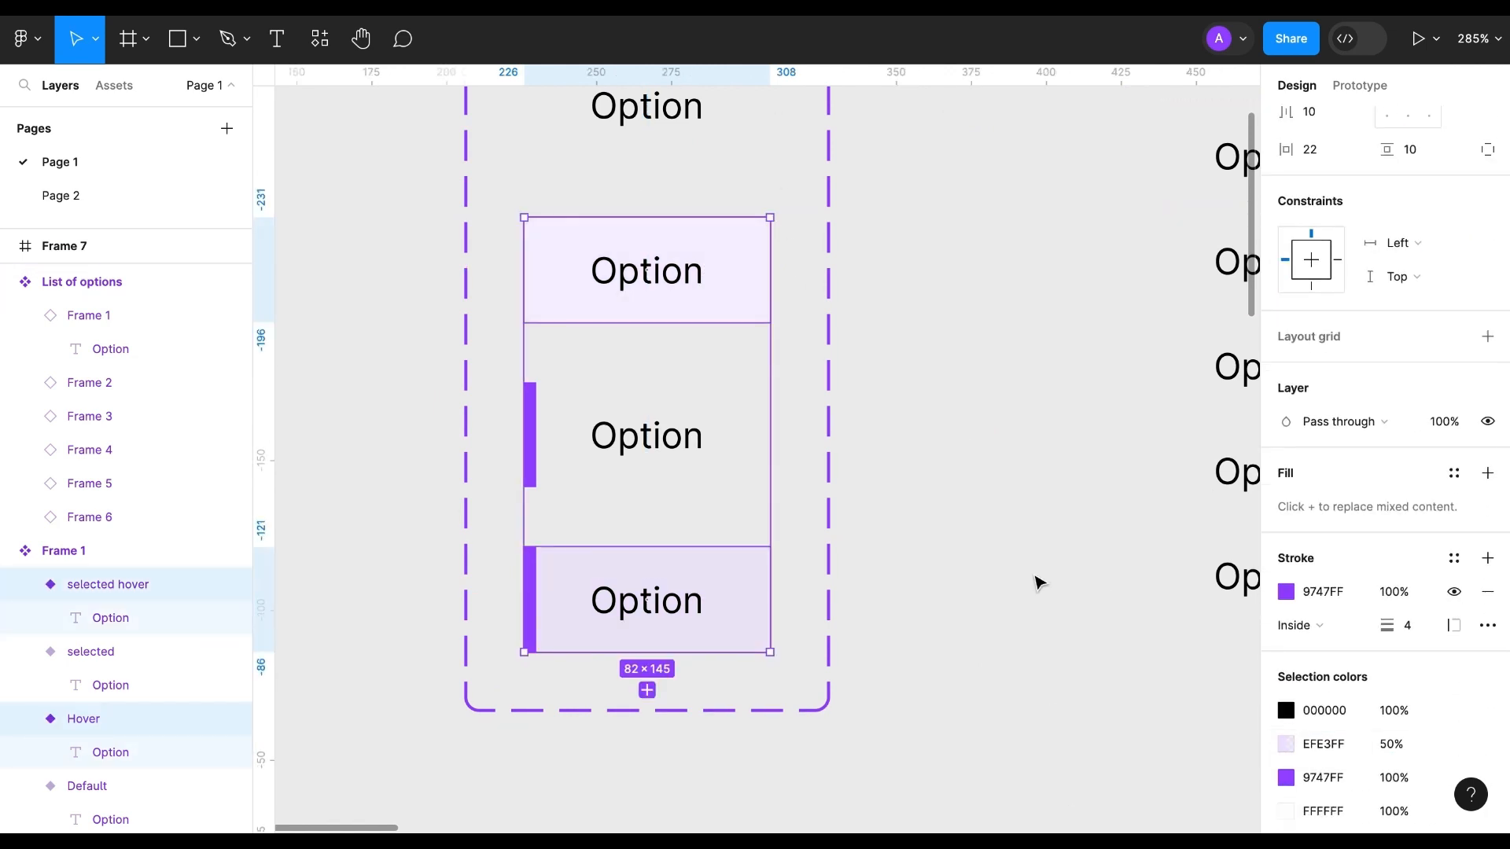
{"action": "left_click", "coordinate": [1035, 575]}
{"action": "scroll", "coordinate": [1035, 575], "scroll_direction": "down", "scroll_amount": 2}
{"action": "scroll", "coordinate": [1035, 575], "scroll_direction": "right", "scroll_amount": 3}
{"action": "scroll", "coordinate": [1035, 574], "scroll_direction": "left", "scroll_amount": 2}
{"action": "scroll", "coordinate": [1034, 574], "scroll_direction": "up", "scroll_amount": 1}
{"action": "left_click", "coordinate": [634, 223]}
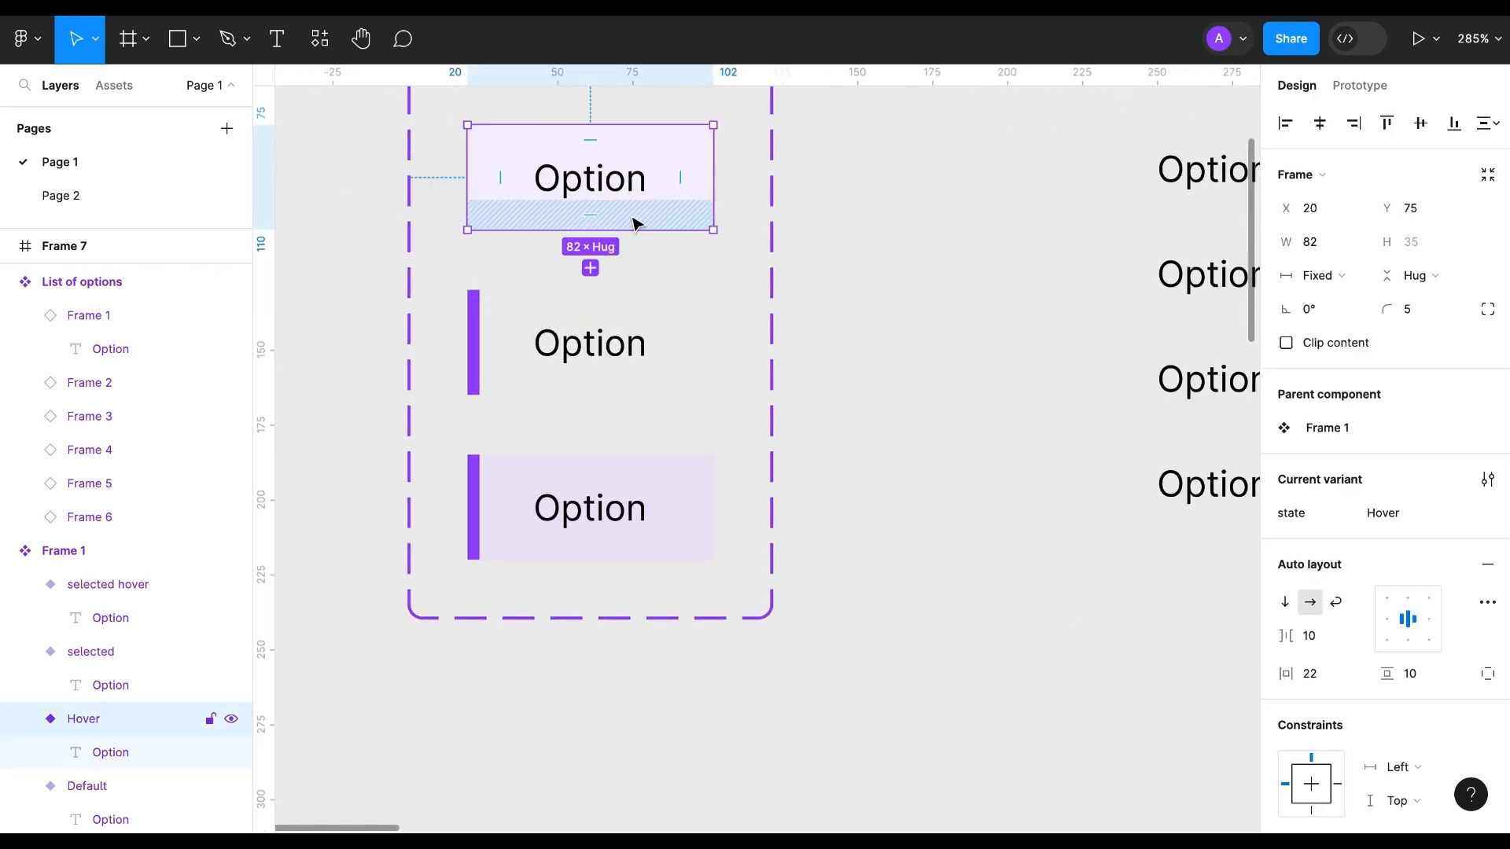
{"action": "left_click", "coordinate": [1342, 277]}
{"action": "left_click", "coordinate": [1358, 280]}
{"action": "scroll", "coordinate": [906, 418], "scroll_direction": "right", "scroll_amount": 3}
{"action": "scroll", "coordinate": [905, 418], "scroll_direction": "down", "scroll_amount": 8}
{"action": "left_click", "coordinate": [595, 376]}
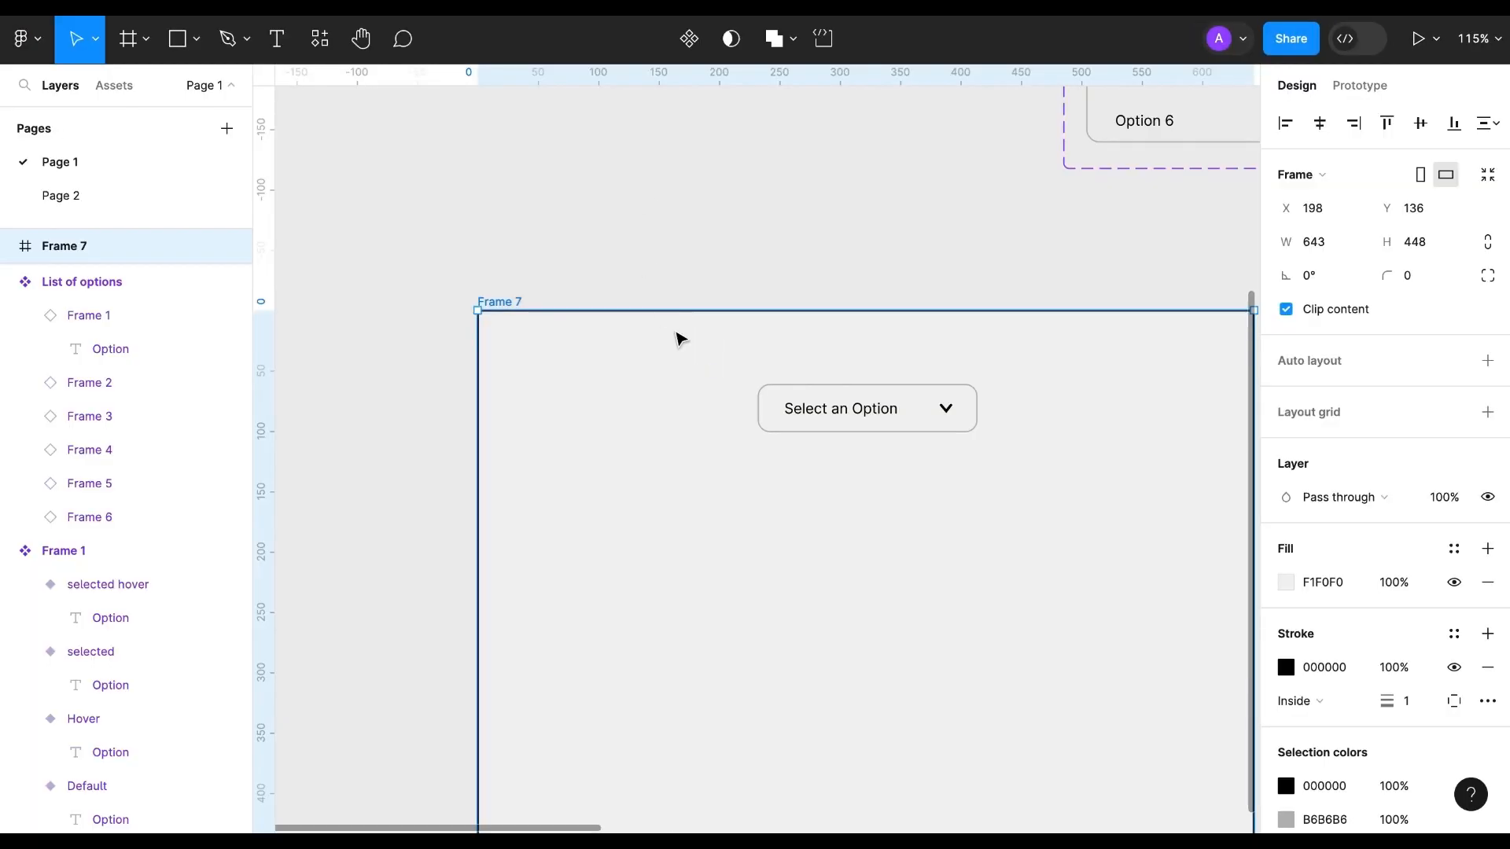
Step: Remove the extra white fill from the option row's Hover variant, leaving only the EFE3FF fill
{"action": "scroll", "coordinate": [677, 339], "scroll_direction": "down", "scroll_amount": 3}
{"action": "scroll", "coordinate": [677, 340], "scroll_direction": "up", "scroll_amount": 5}
{"action": "scroll", "coordinate": [677, 340], "scroll_direction": "up", "scroll_amount": 3}
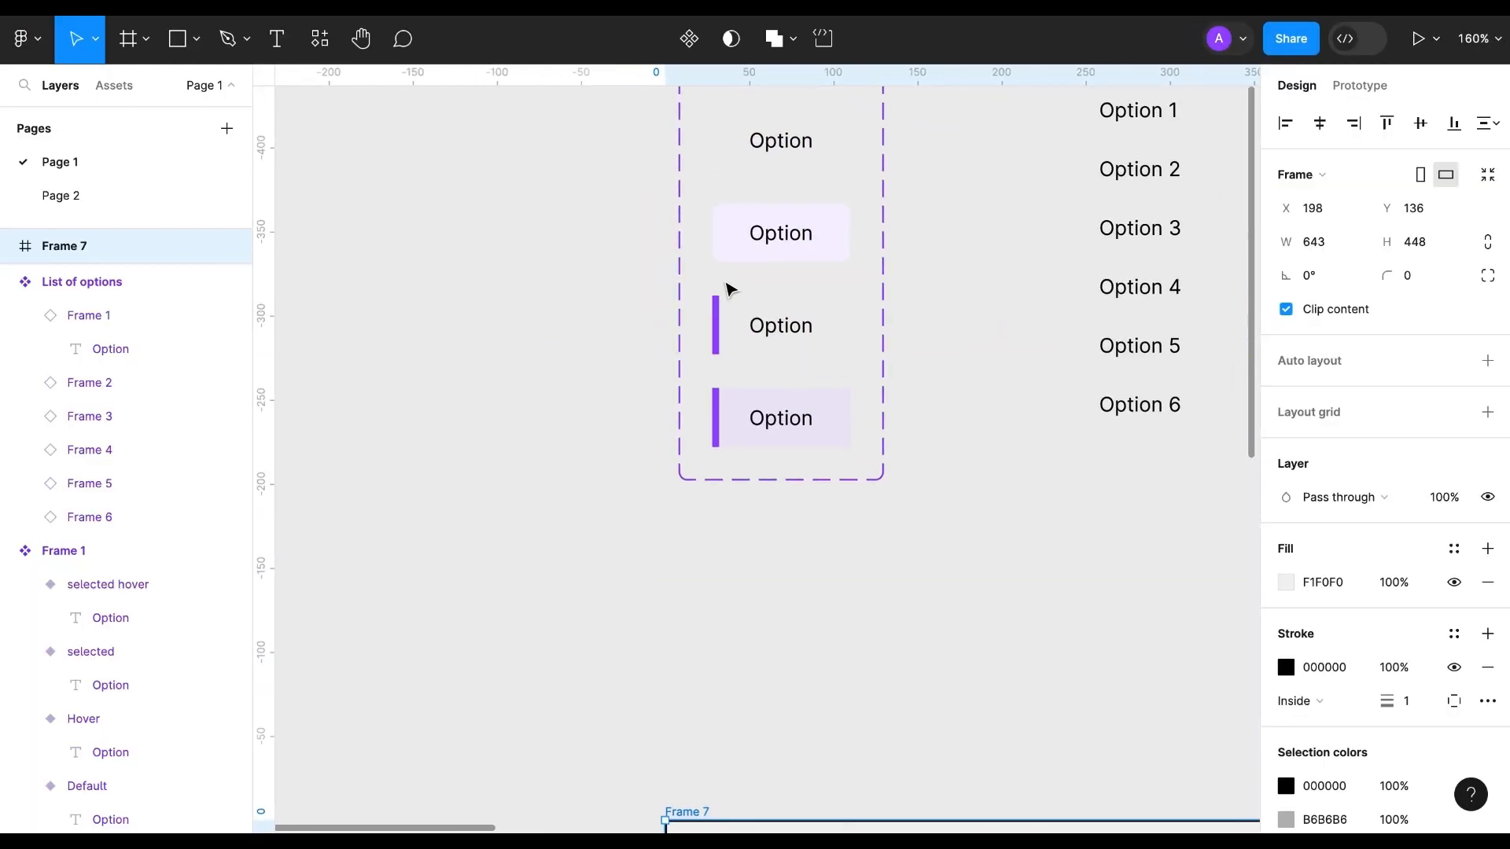
{"action": "left_click", "coordinate": [781, 233]}
{"action": "scroll", "coordinate": [1464, 494], "scroll_direction": "down", "scroll_amount": 5}
{"action": "left_click", "coordinate": [1488, 491]}
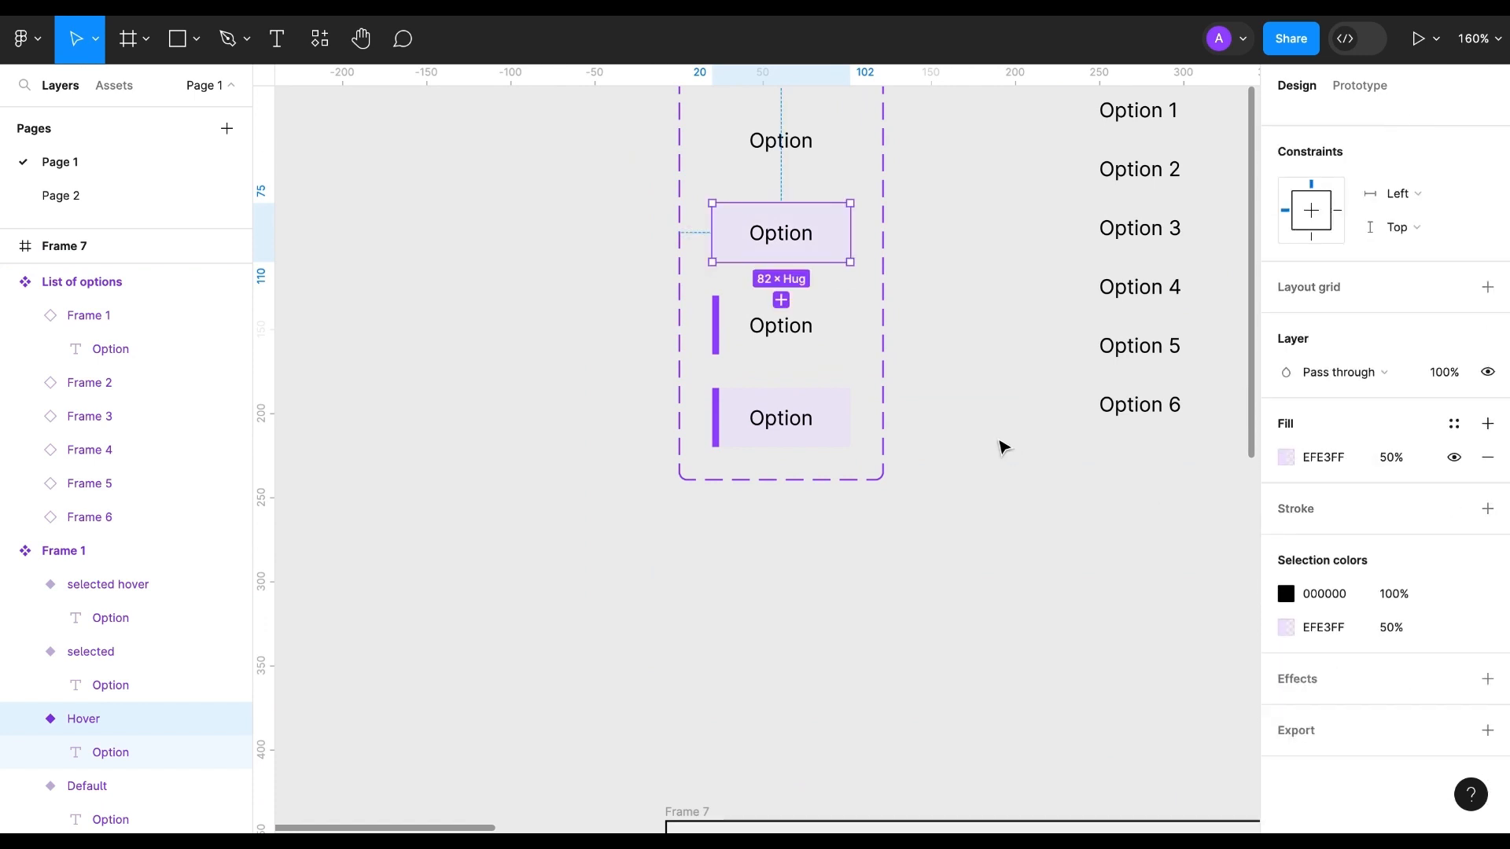
Step: Preview Frame 7 again and choose Option 6, Option 1 and Option 2 in the dropdown
{"action": "scroll", "coordinate": [999, 441], "scroll_direction": "down", "scroll_amount": 5}
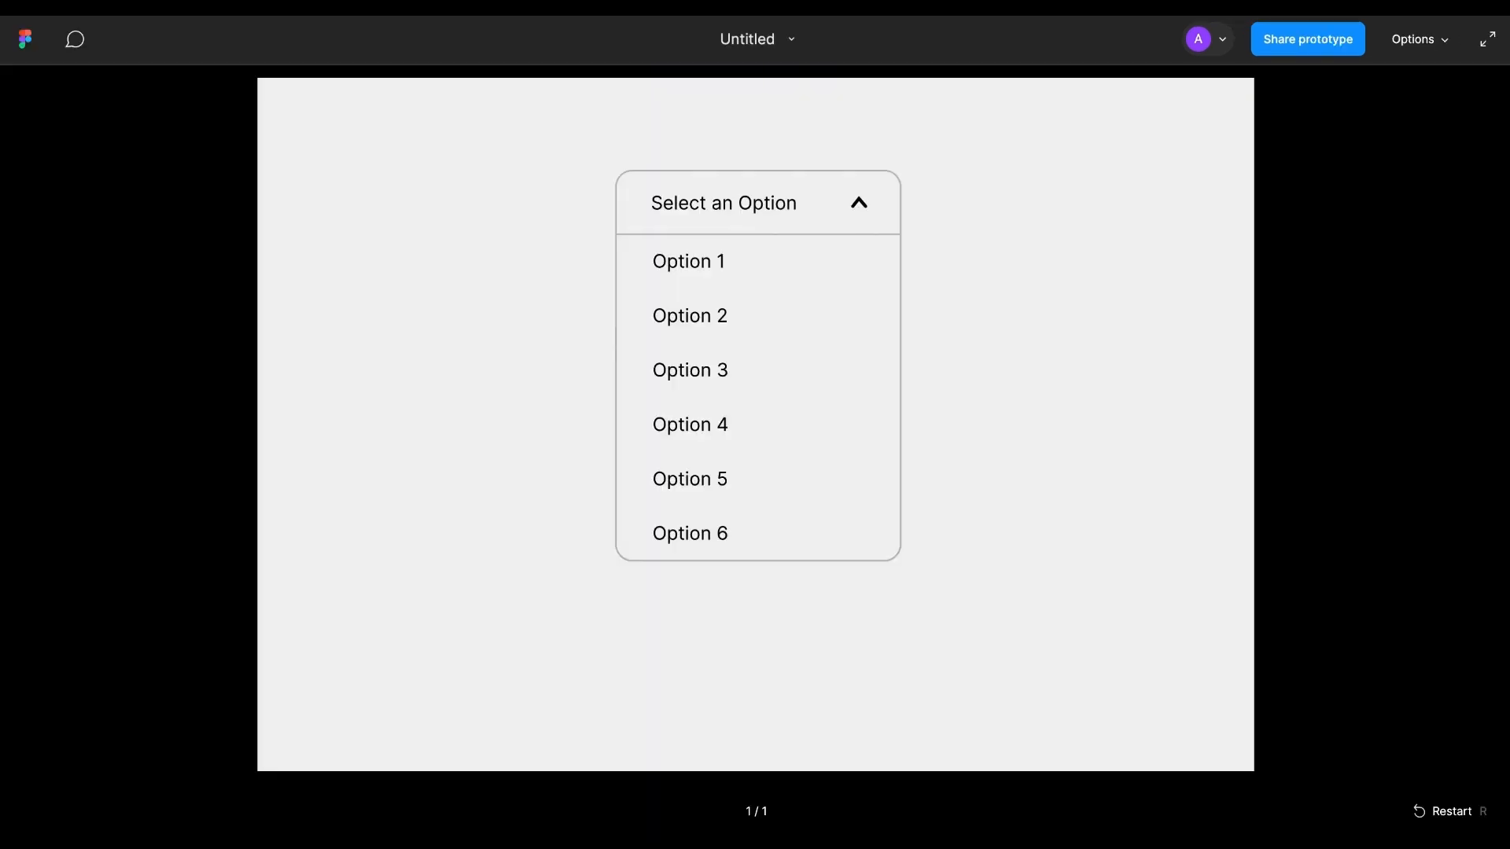
{"action": "left_click", "coordinate": [752, 538]}
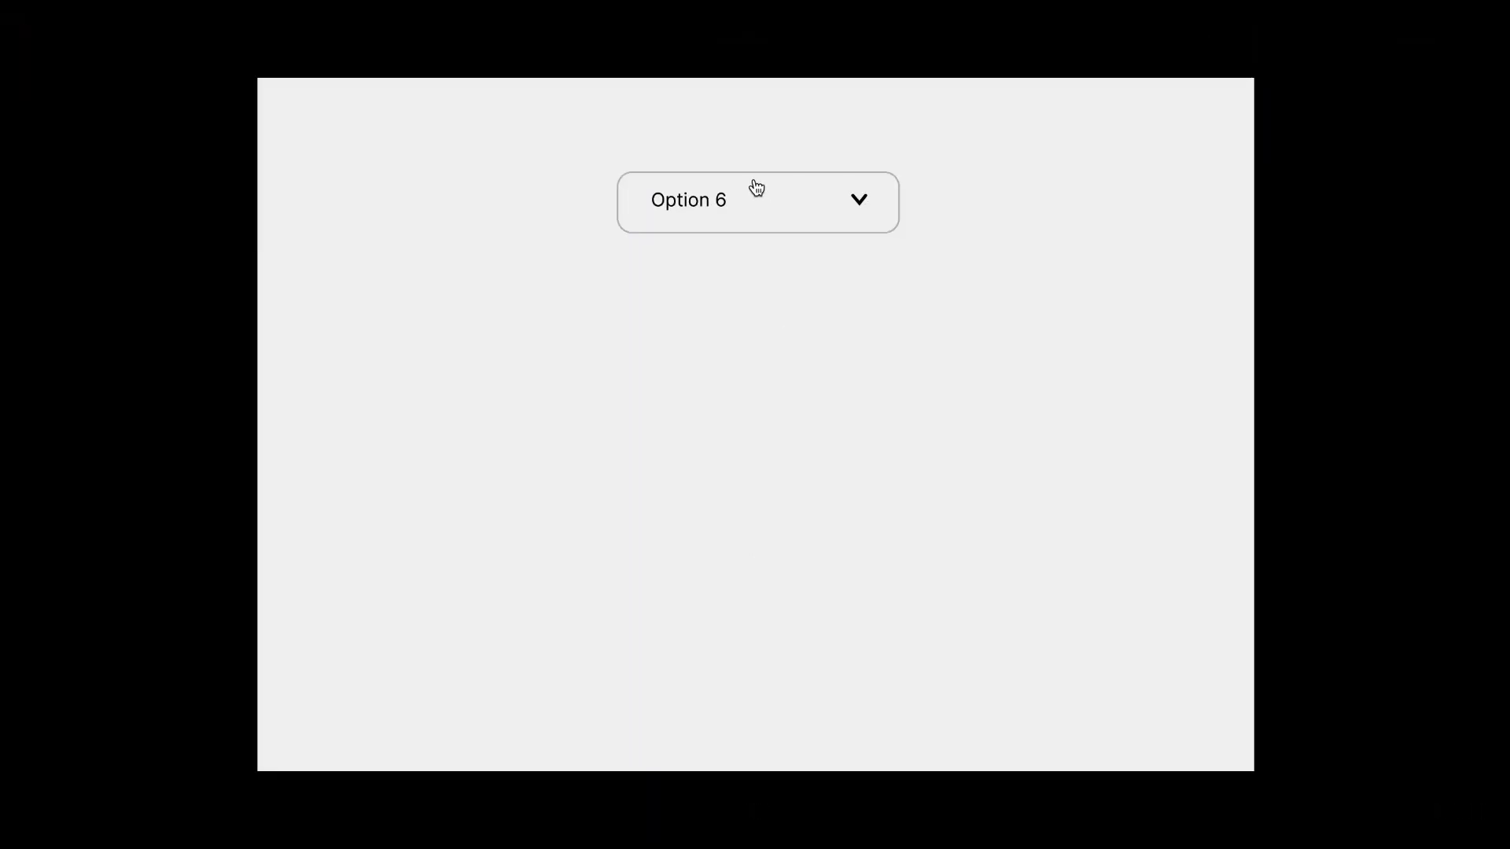
{"action": "left_click", "coordinate": [755, 191]}
{"action": "left_click", "coordinate": [729, 270]}
{"action": "left_click", "coordinate": [718, 202]}
{"action": "left_click", "coordinate": [718, 322]}
Step: Test the remaining choices in the preview by picking Option 3, Option 4, Option 5 and Option 6
{"action": "left_click", "coordinate": [725, 226]}
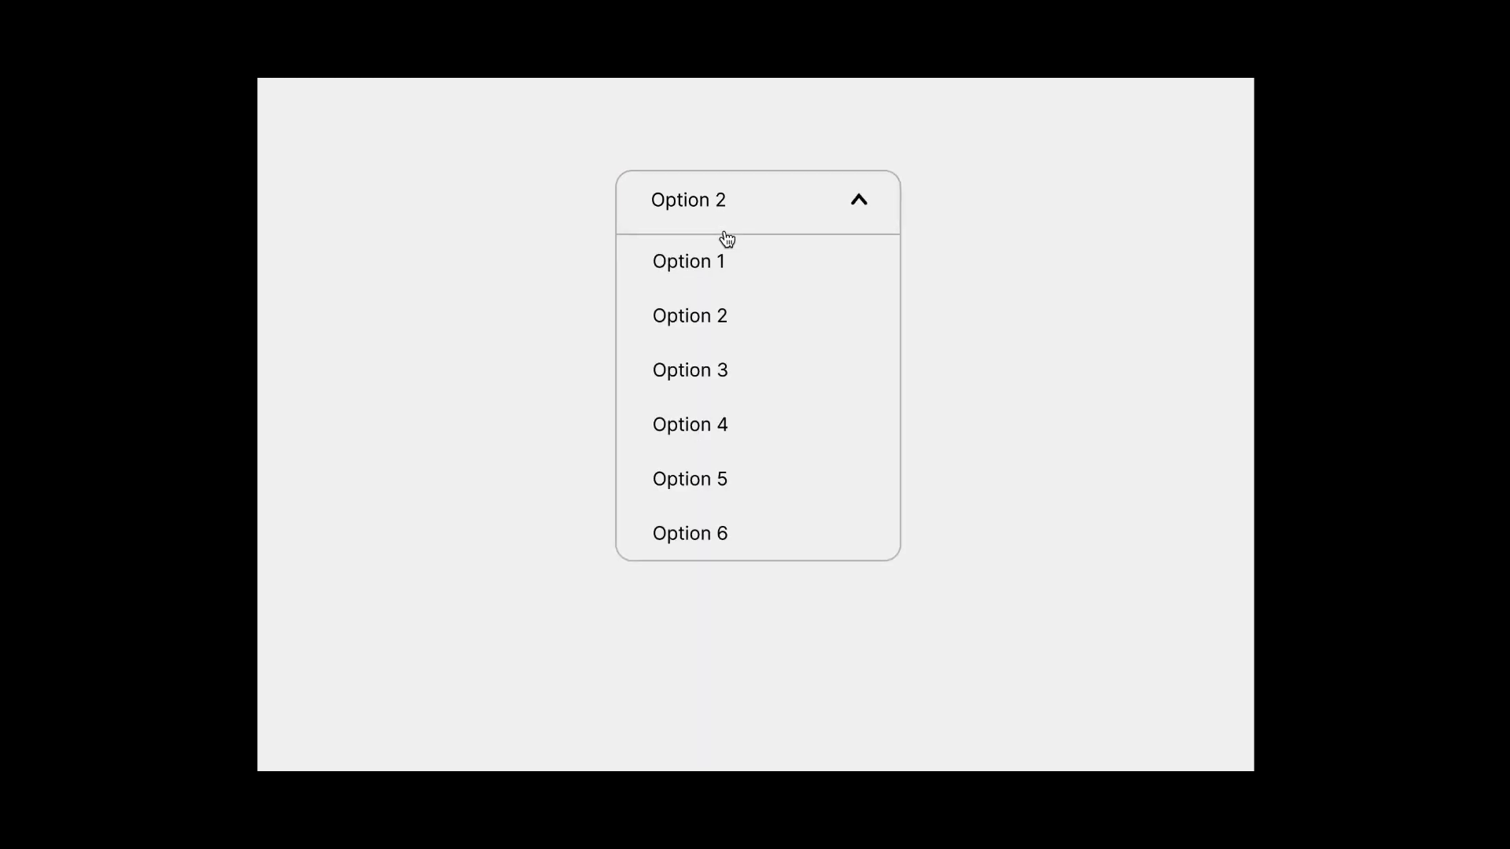
{"action": "left_click", "coordinate": [722, 385]}
{"action": "left_click", "coordinate": [715, 224]}
{"action": "left_click", "coordinate": [728, 428]}
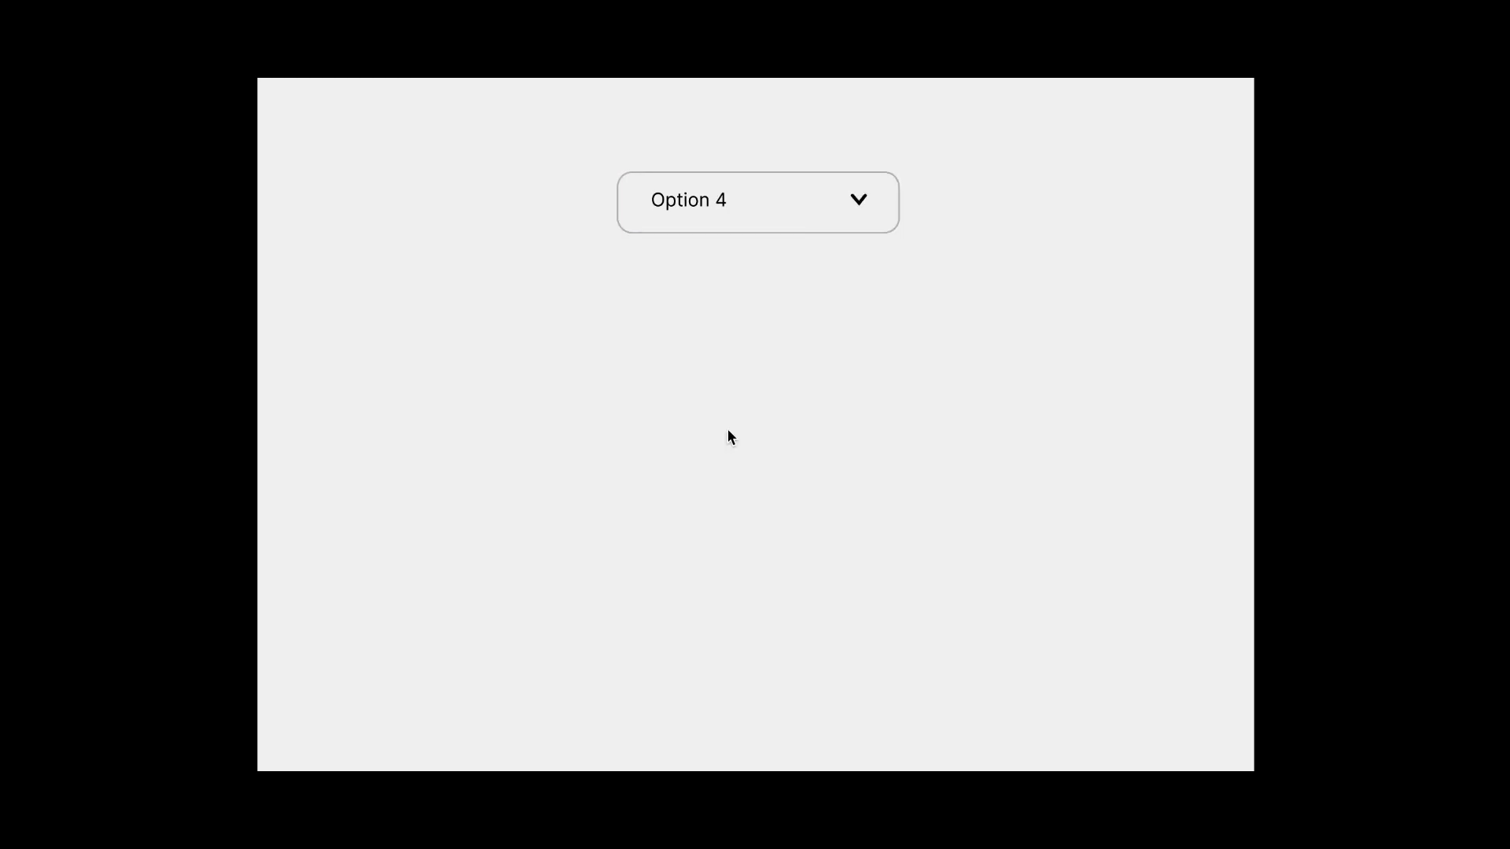
{"action": "left_click", "coordinate": [725, 228]}
{"action": "left_click", "coordinate": [742, 494]}
{"action": "left_click", "coordinate": [714, 222]}
{"action": "left_click", "coordinate": [748, 535]}
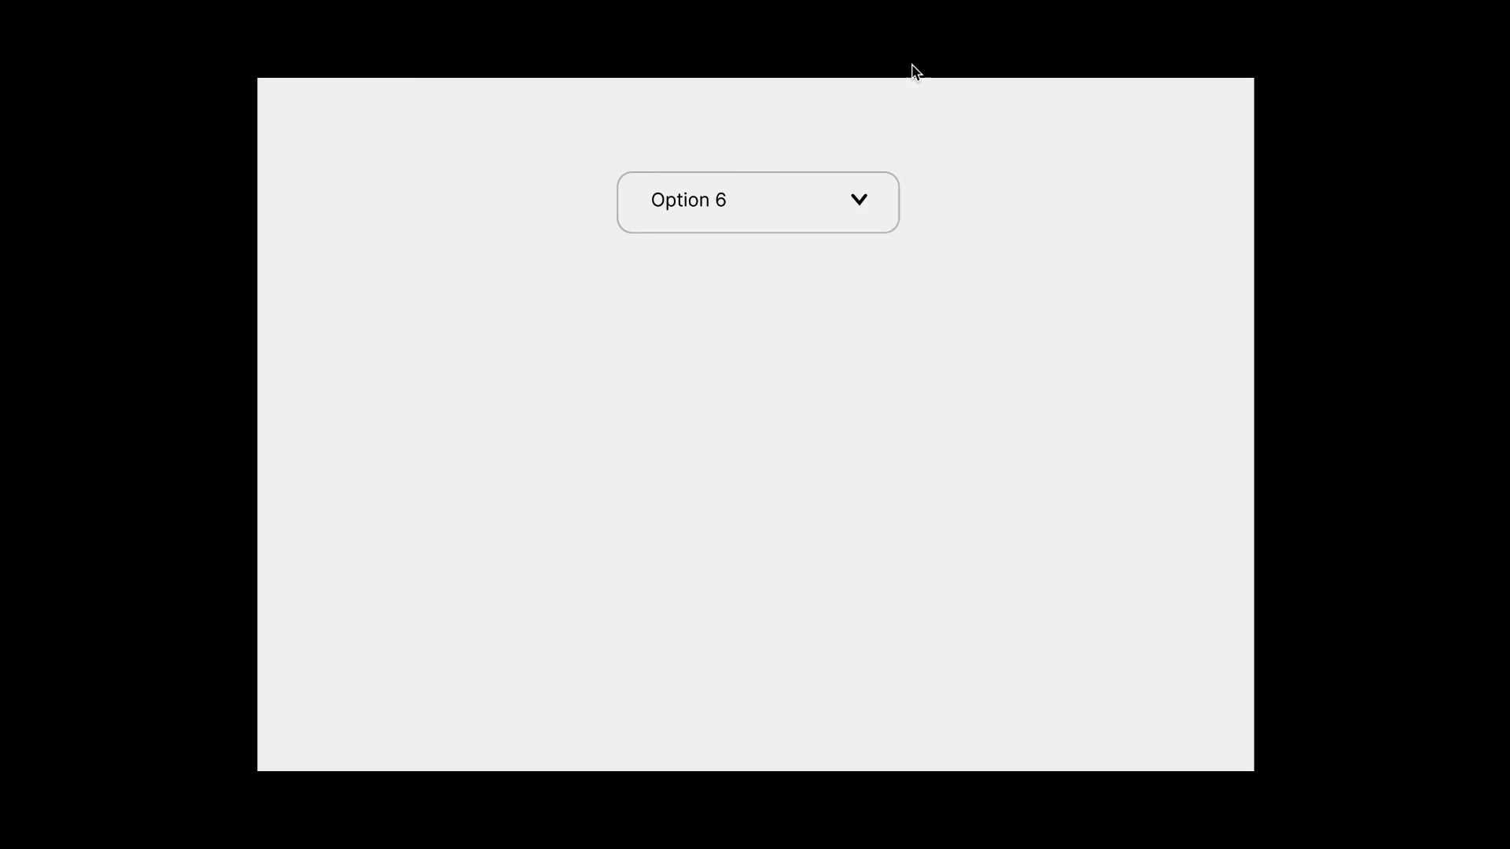